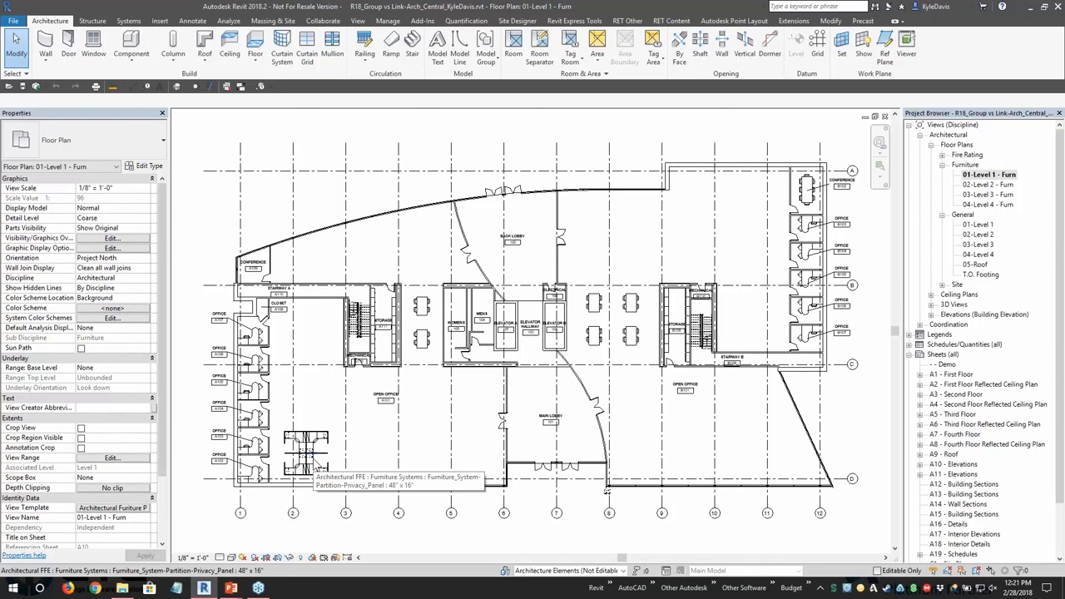
Examine the four-workstation cluster near grid 2 in Open Office A101 and the separate furniture pieces it consists of.
scroll(310, 470, up, 4)
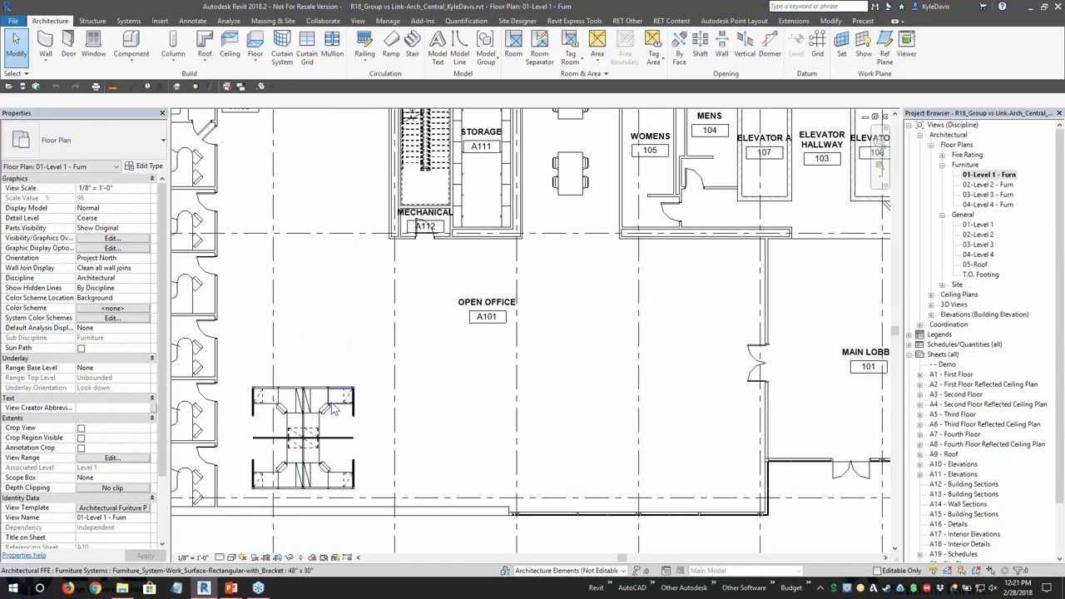
scroll(333, 408, up, 3)
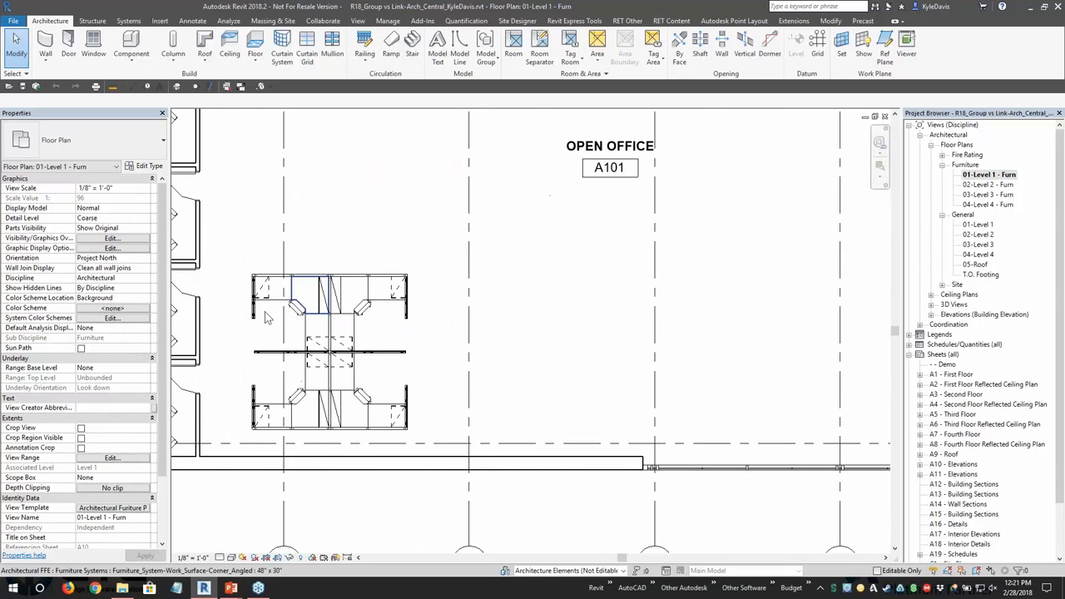
click(253, 301)
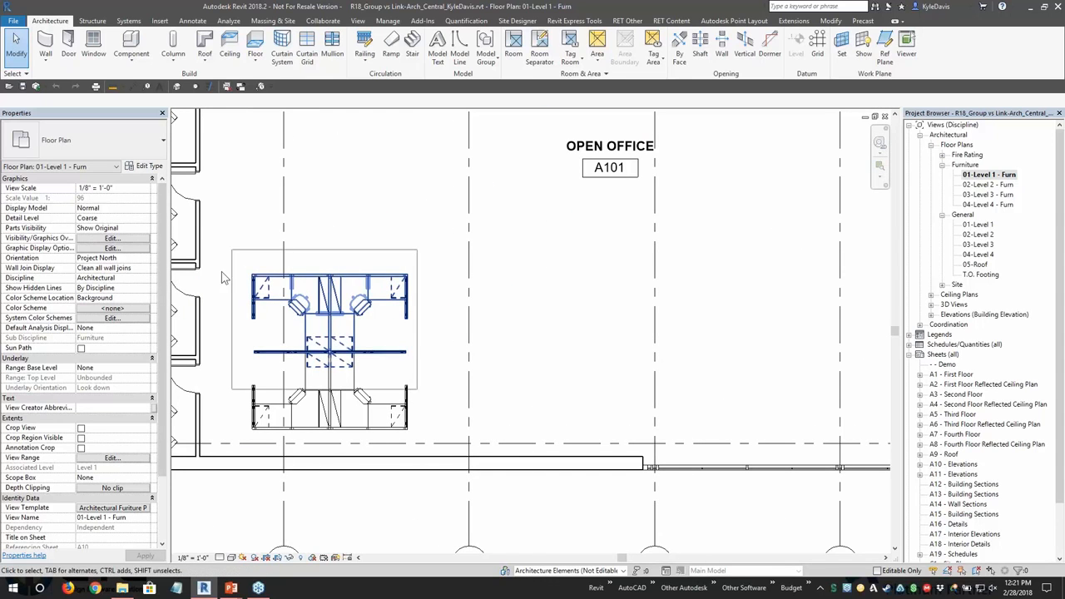
drag(232, 250, 417, 389)
click(248, 351)
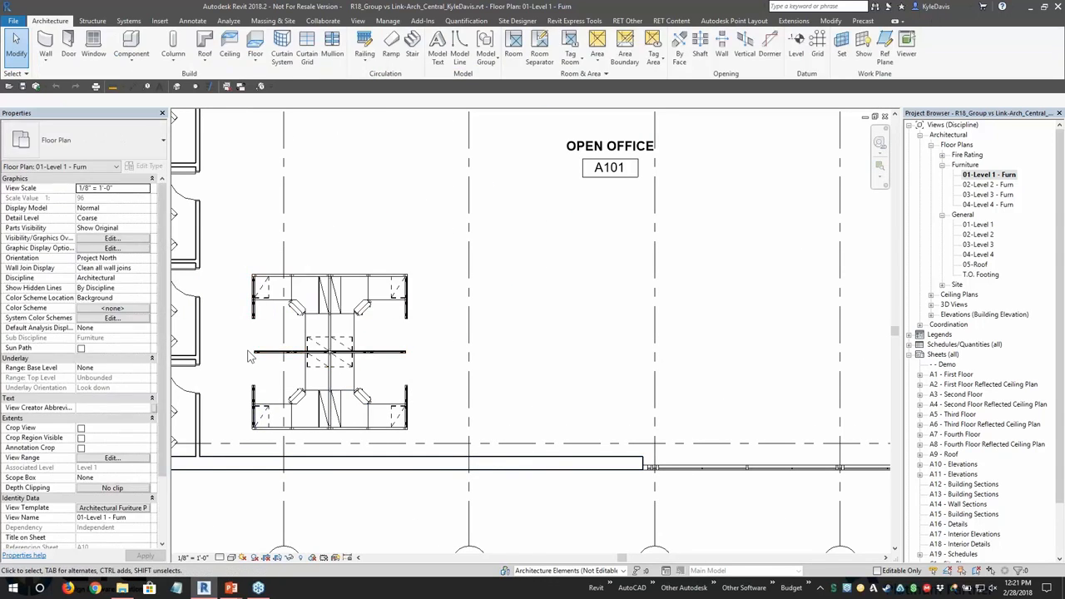
scroll(283, 345, up, 2)
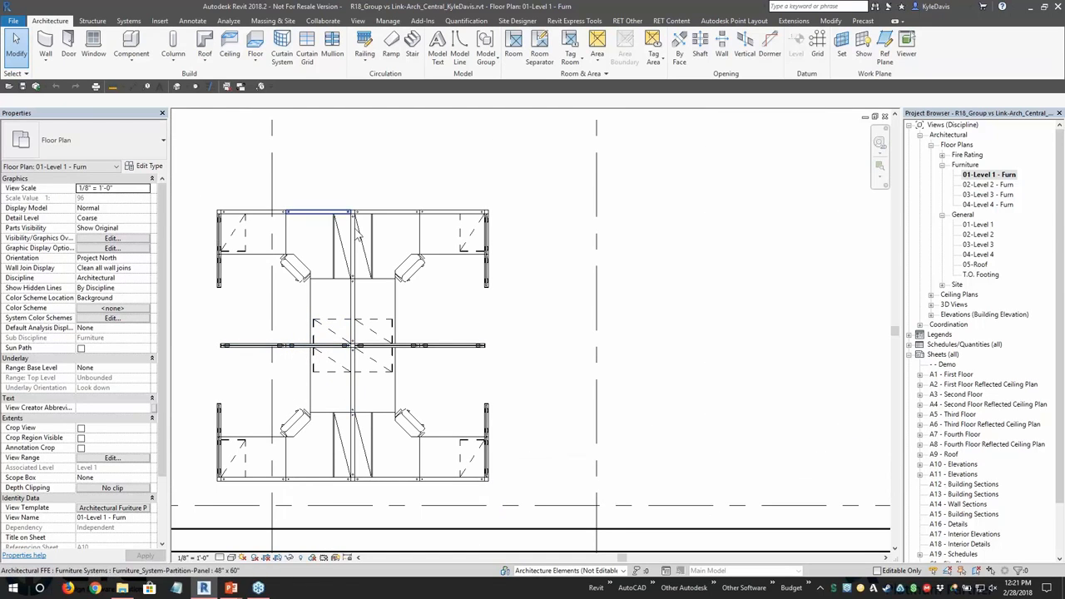
click(260, 261)
click(219, 281)
click(205, 214)
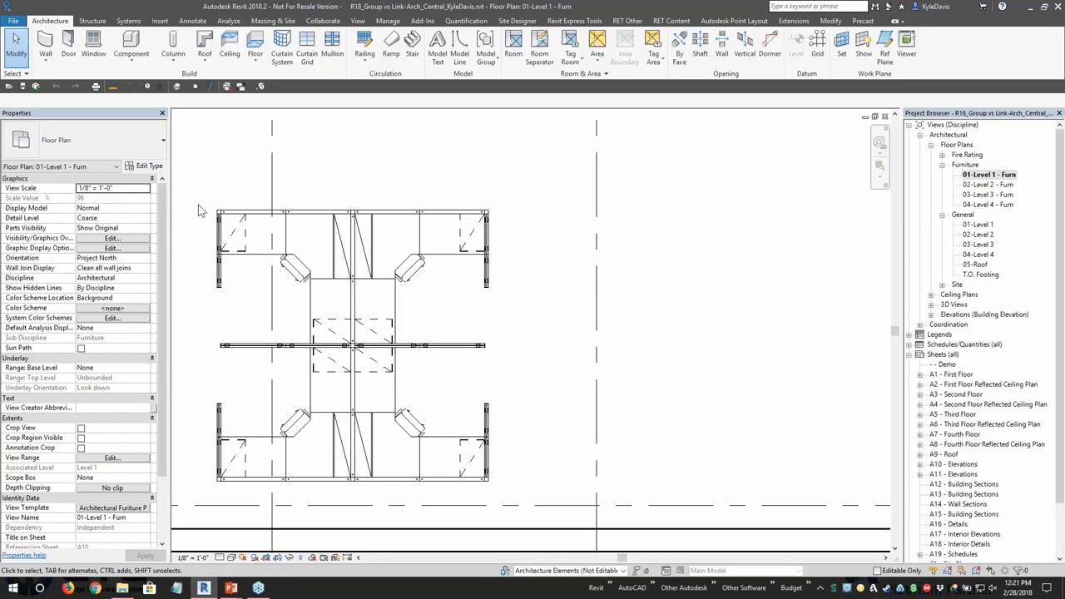
scroll(517, 325, down, 1)
drag(233, 205, 535, 474)
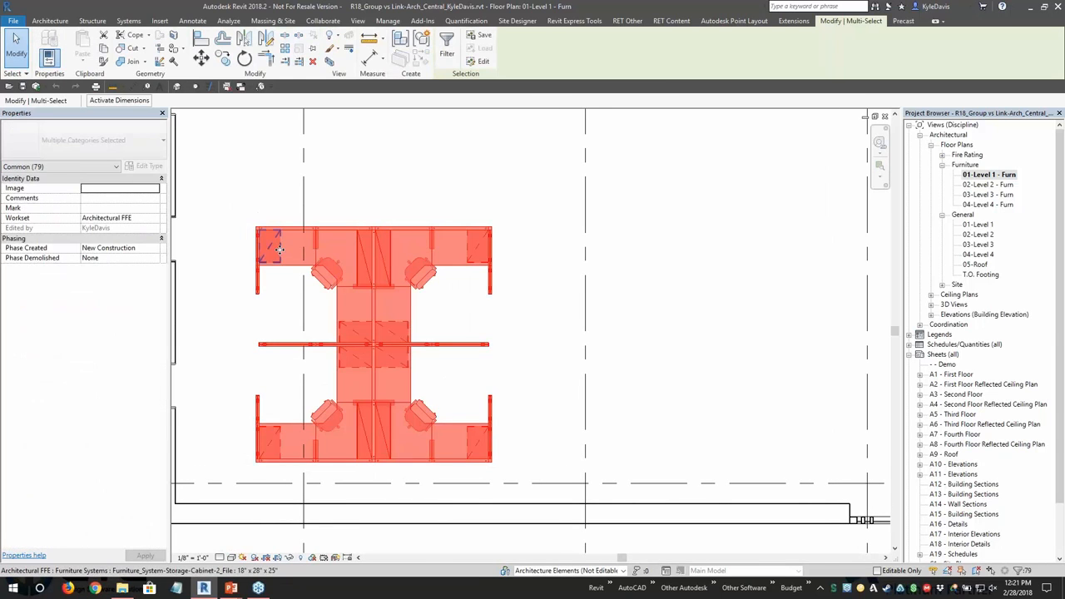
click(376, 190)
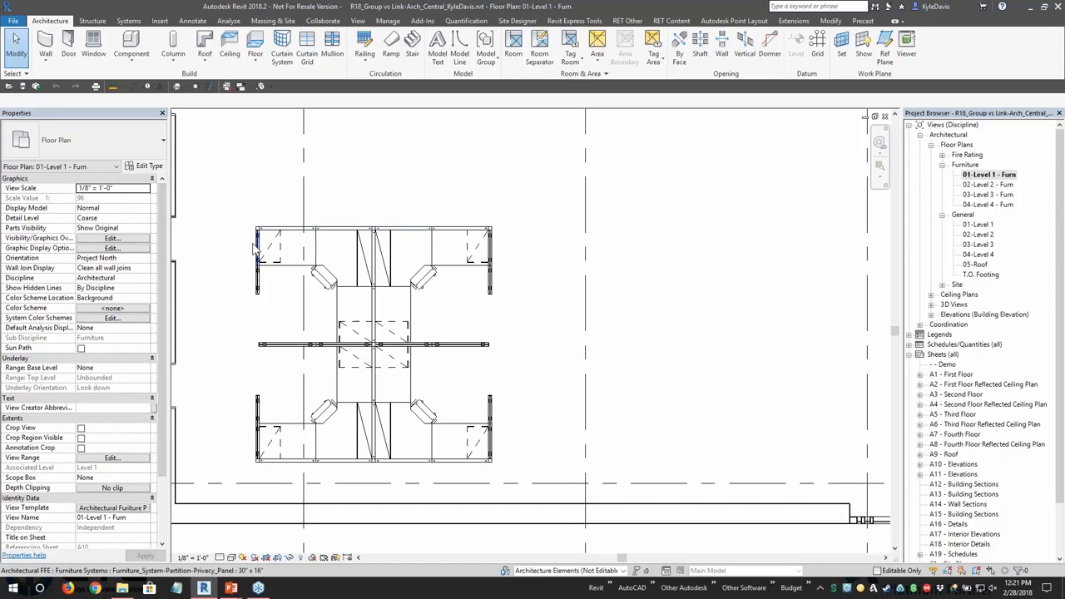
Group all furniture pieces of the workstation cluster near grid 2 into a model group named "Workstations 4 Layout".
drag(227, 184, 536, 476)
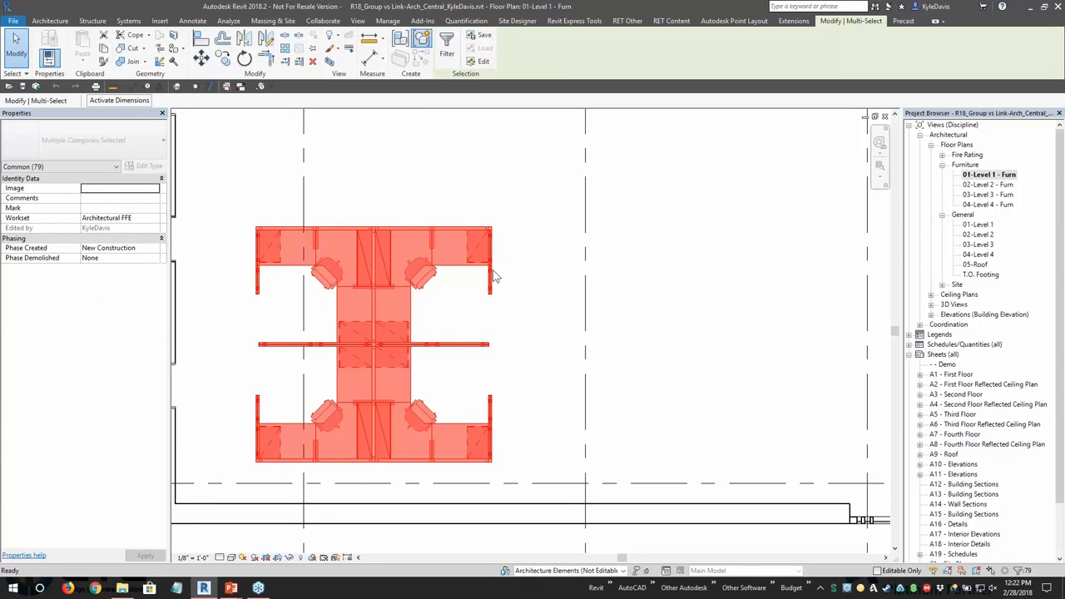
text(gp)
text(4)
key(BackSpace)
text(Workstations 4 Layout)
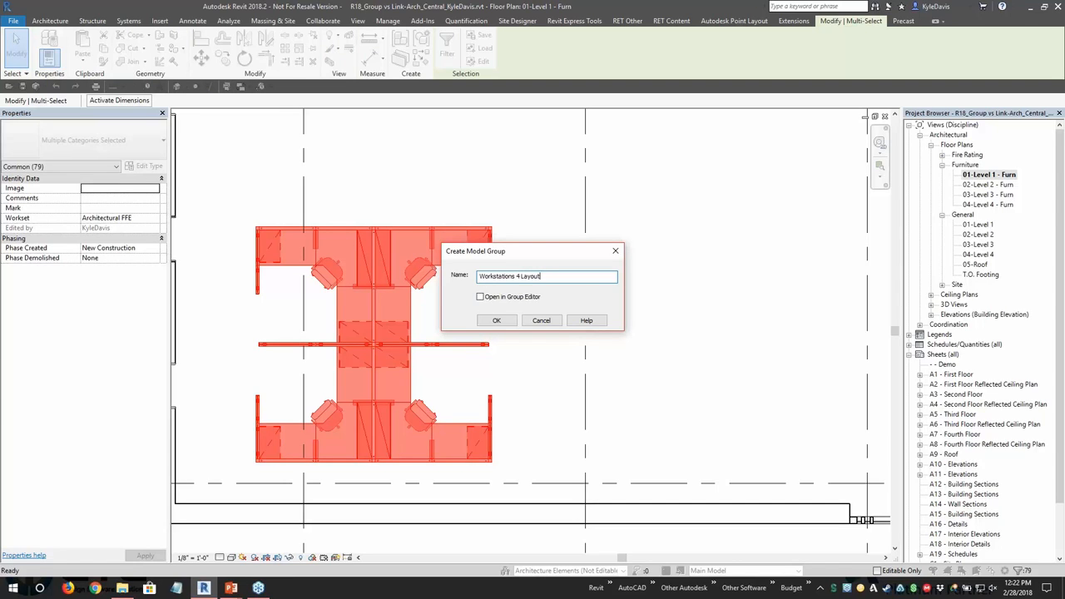
click(505, 298)
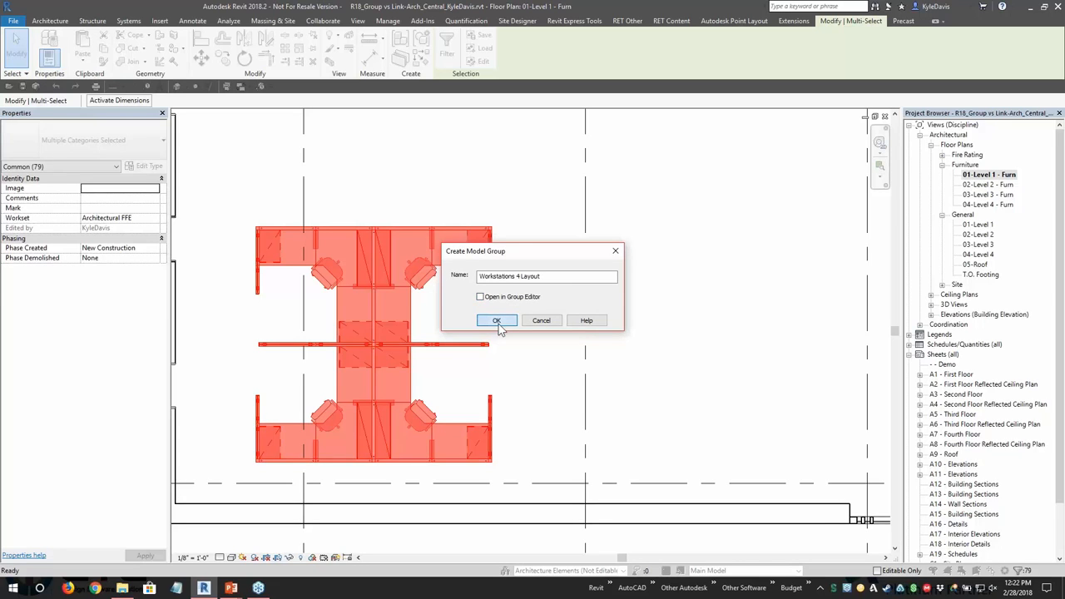
click(496, 322)
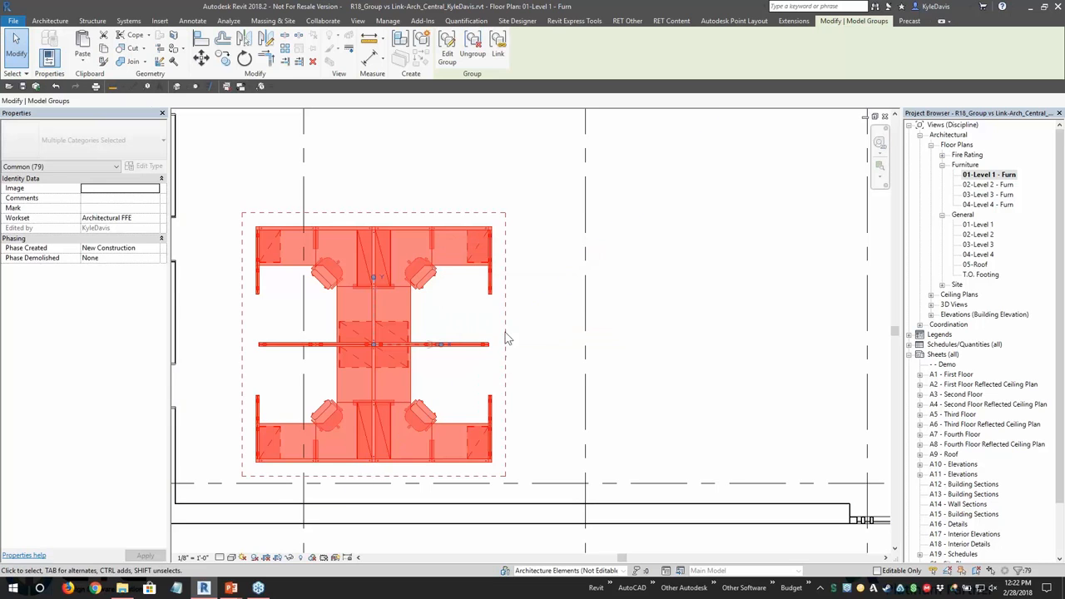
click(528, 288)
Copy the workstation group horizontally to the right so the copy sits between grids 3 and 4.
click(397, 270)
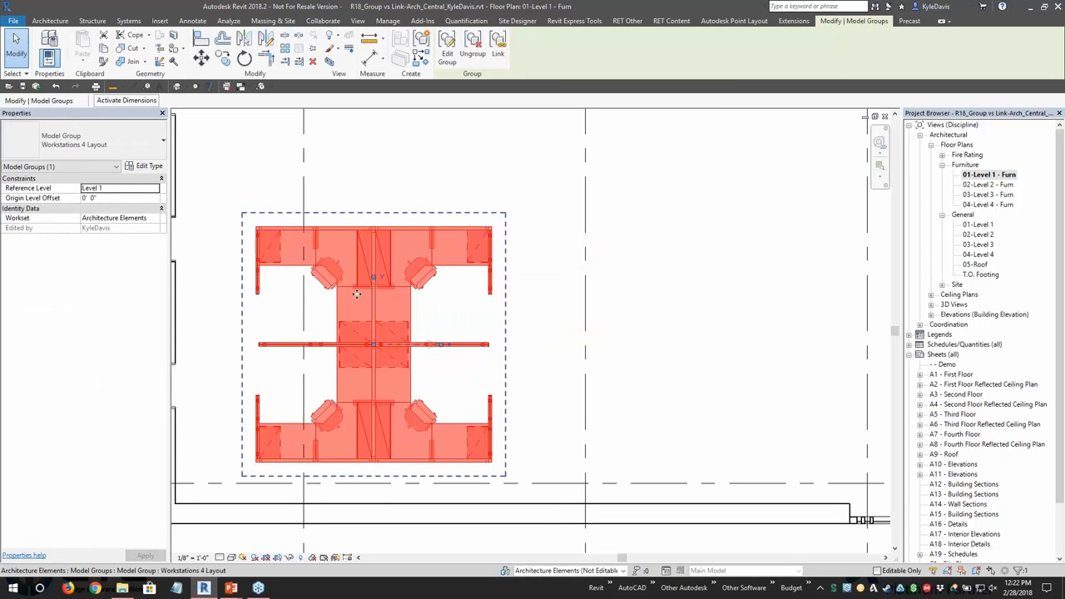
scroll(389, 280, down, 2)
click(427, 223)
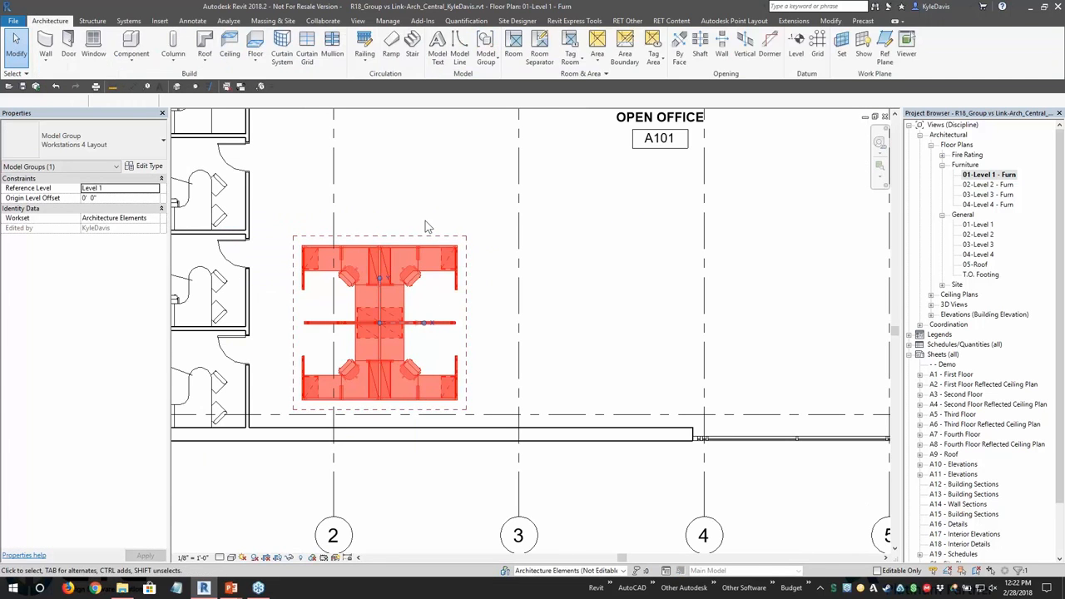
click(417, 254)
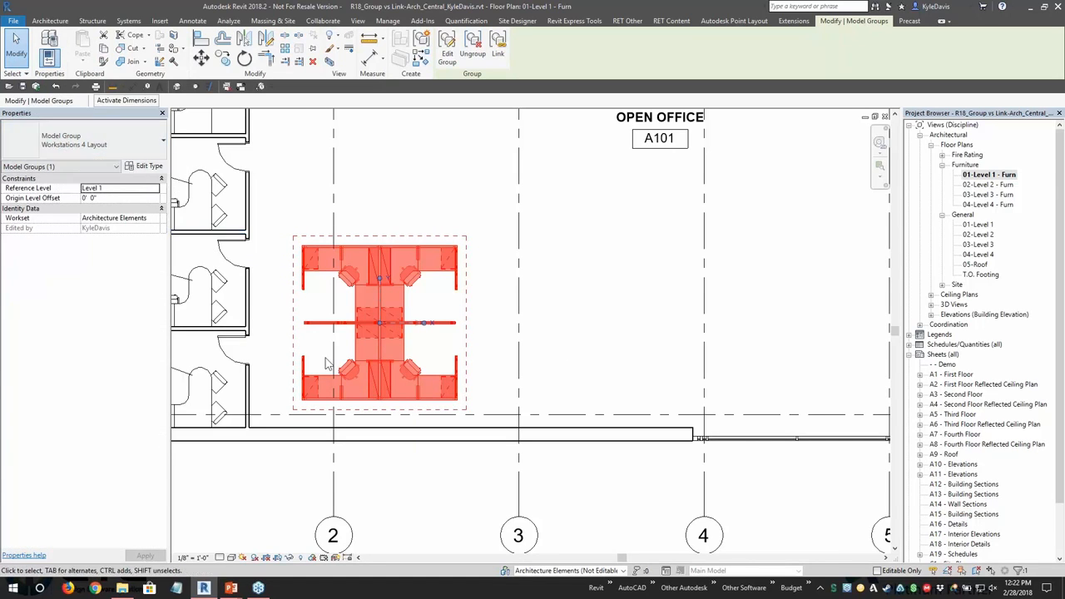
click(222, 57)
click(381, 308)
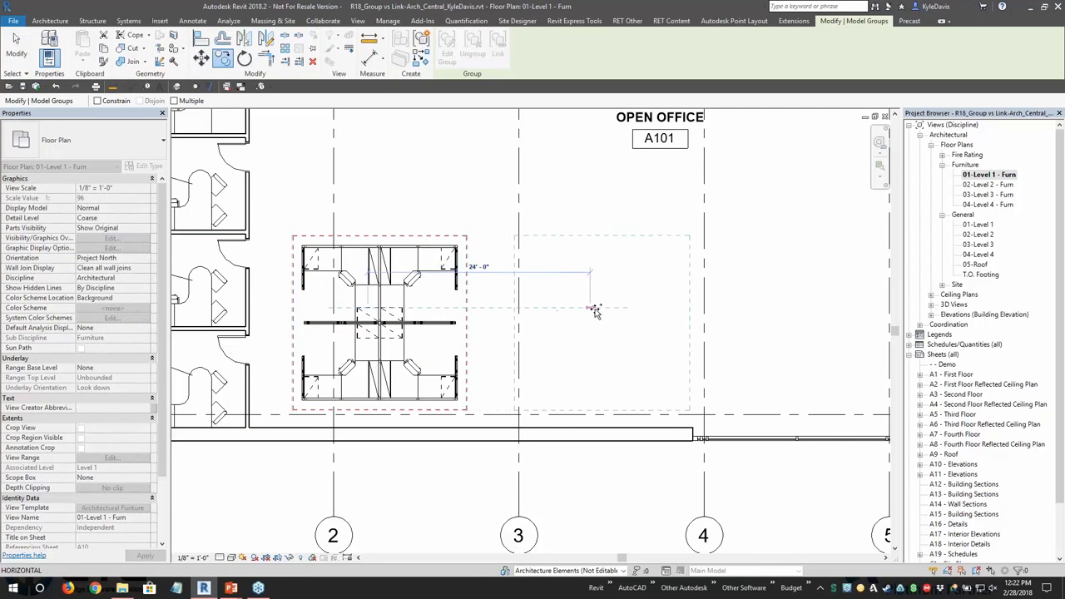
click(604, 308)
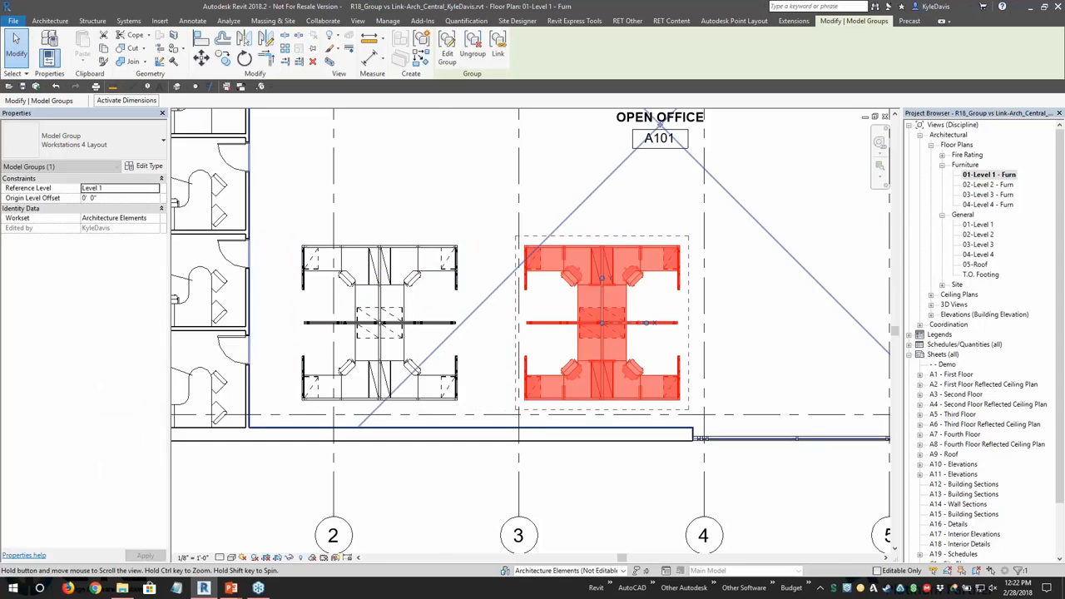
Copy both workstation groups straight up to form a second row in the open office.
scroll(231, 345, down, 2)
ctrl+click(337, 316)
middle_drag(384, 228, 373, 289)
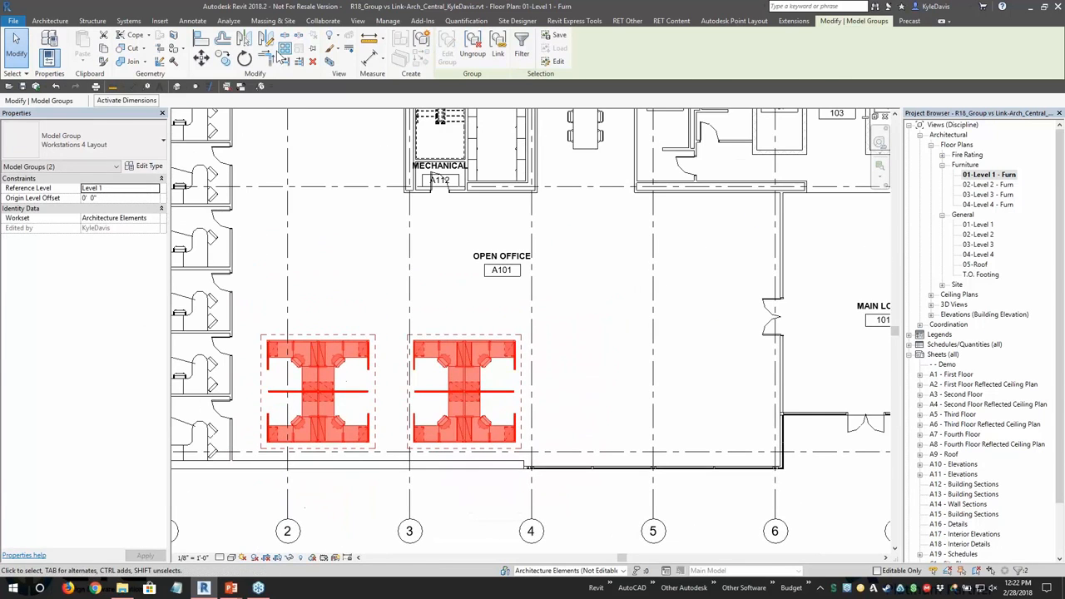
click(222, 58)
click(317, 366)
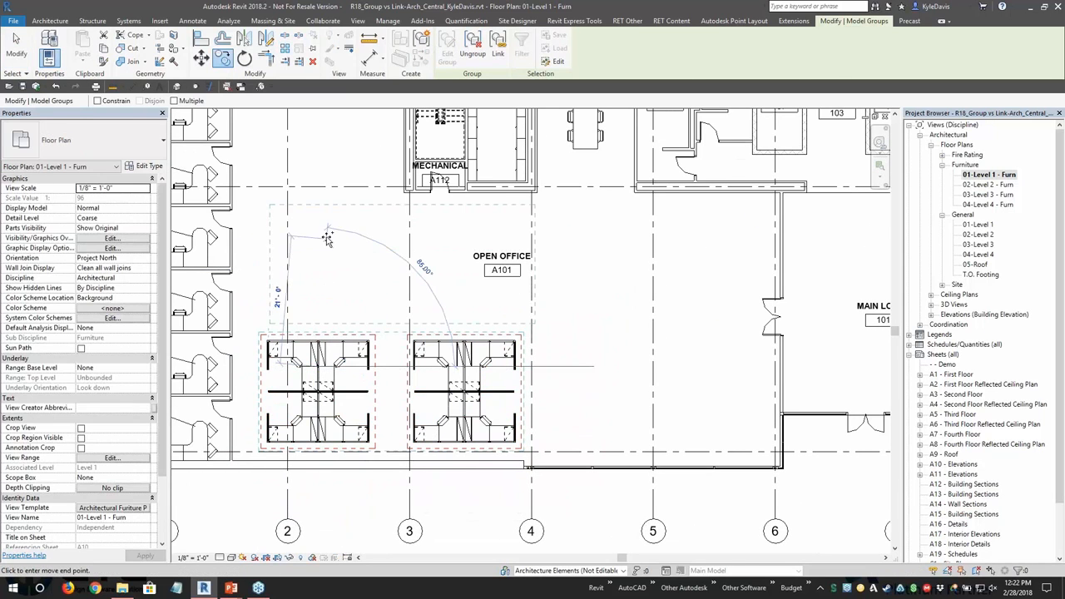
click(432, 250)
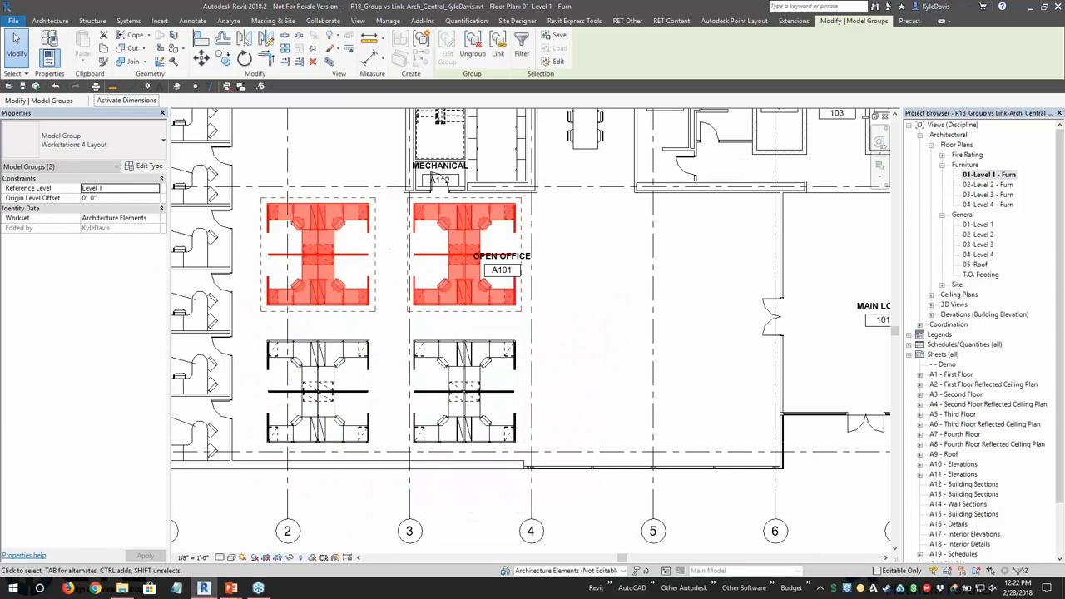
Copy all four workstation groups horizontally toward grids 4 to 6 and shift the copies further right to even out the aisle.
ctrl+click(464, 370)
ctrl+click(354, 362)
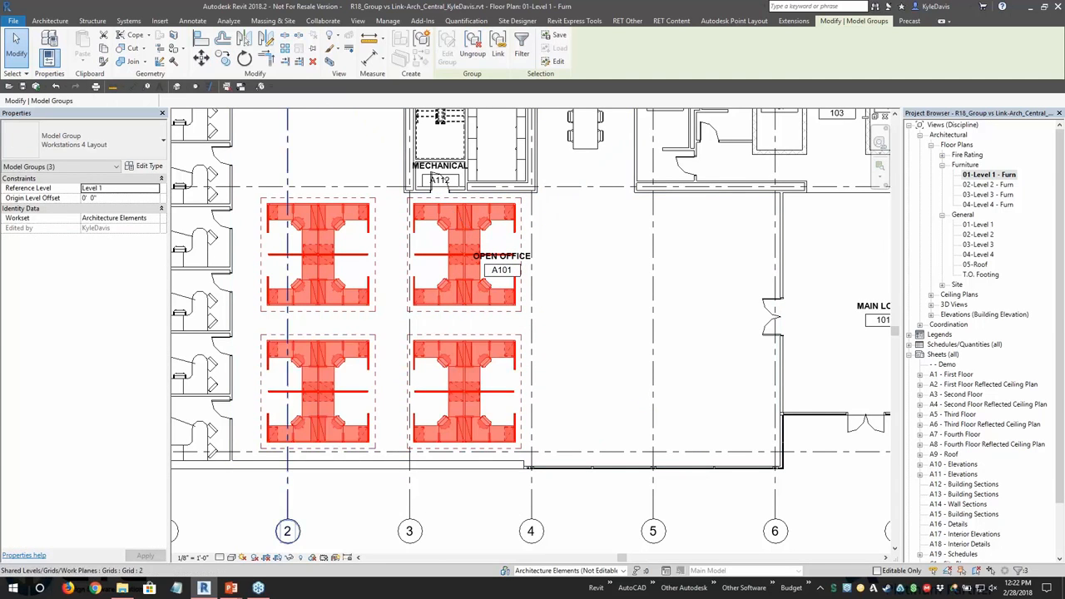
click(222, 58)
click(317, 317)
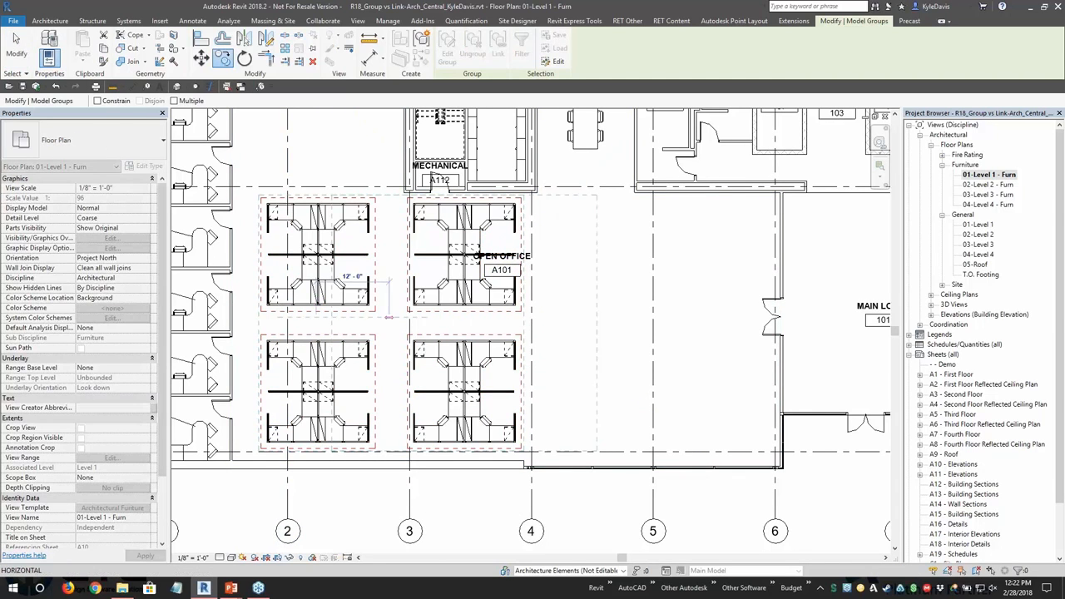
click(581, 318)
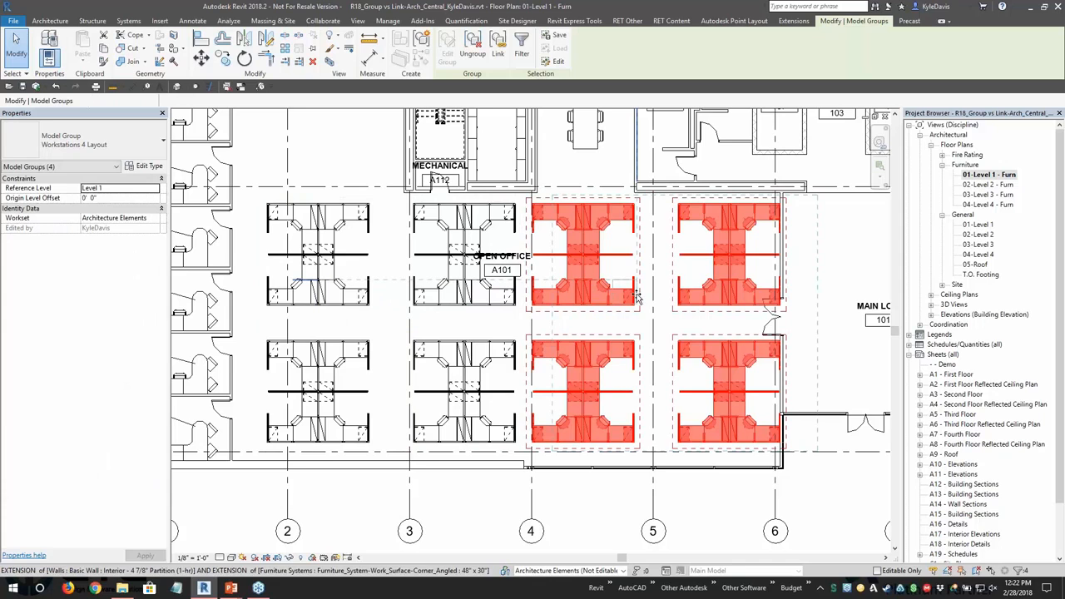
drag(637, 298, 666, 298)
key(Escape)
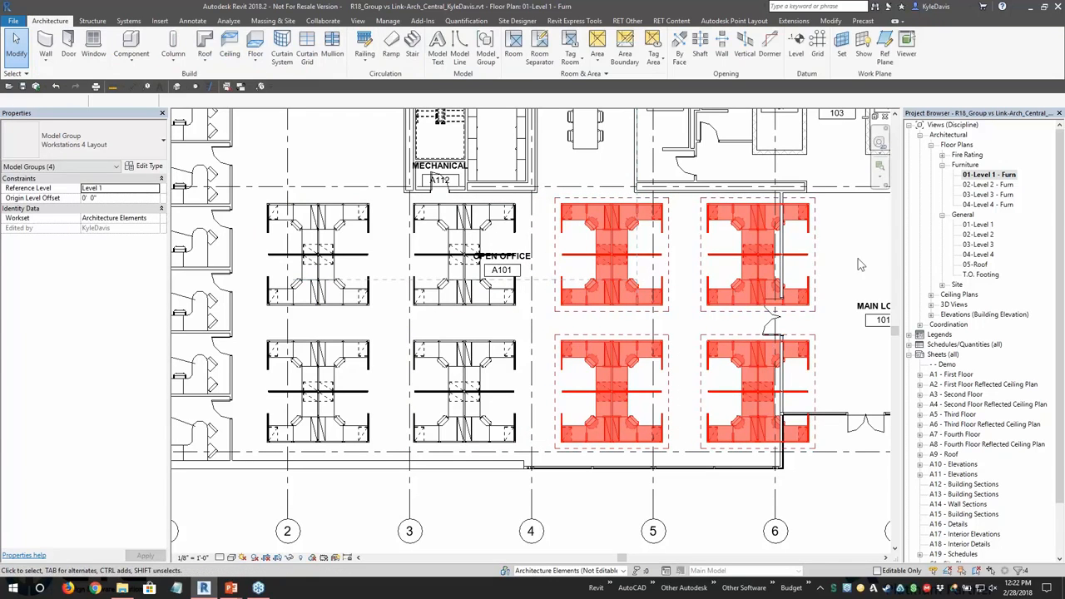
Ungroup the upper workstation group that overlaps the Main Lobby wall at grid 6.
middle_drag(699, 281, 500, 285)
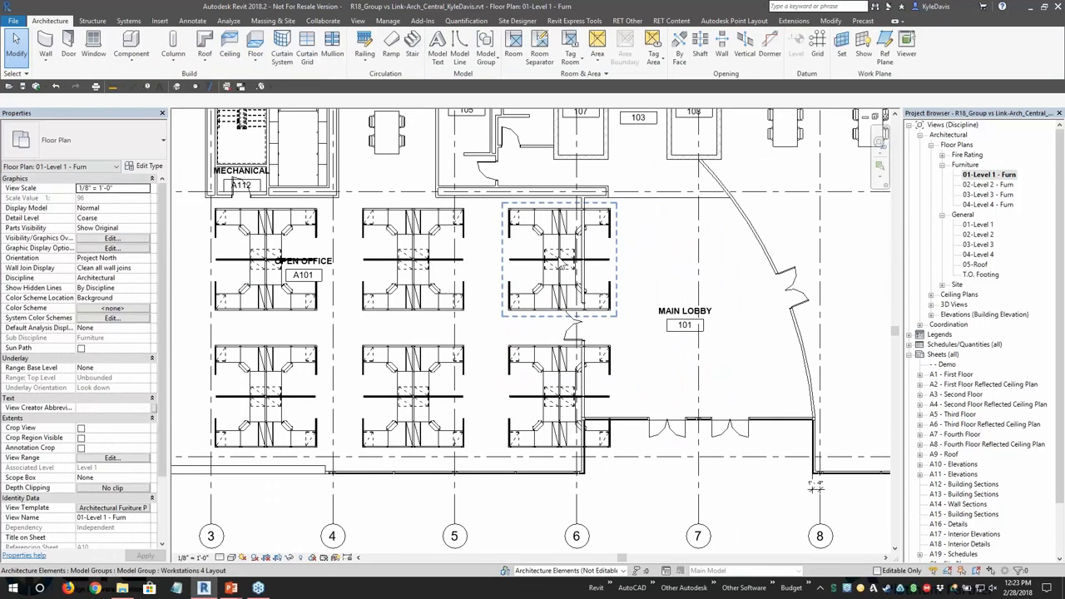
click(559, 250)
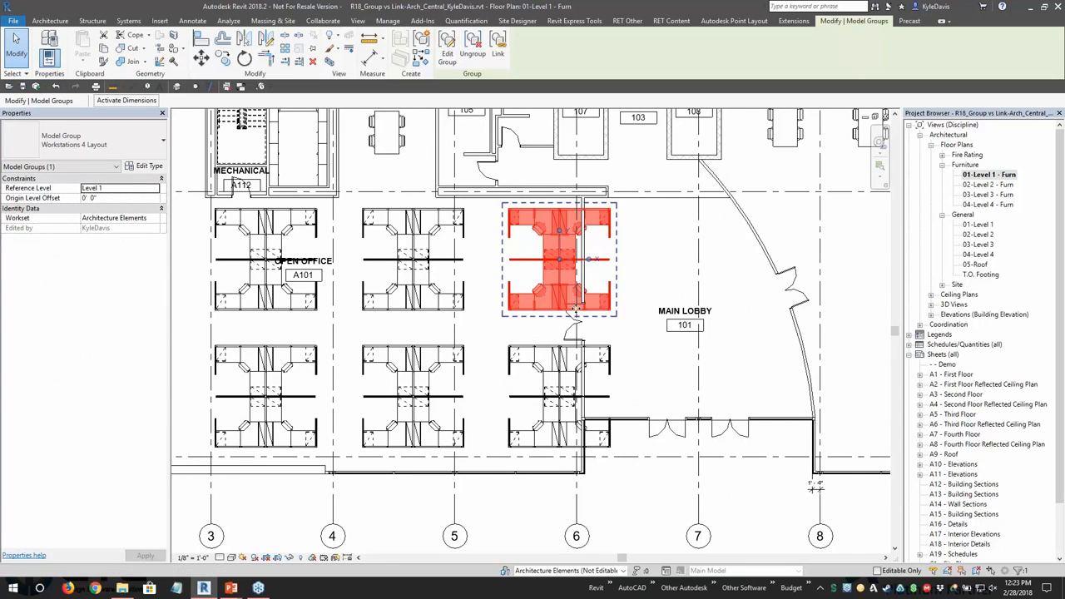
key(Escape)
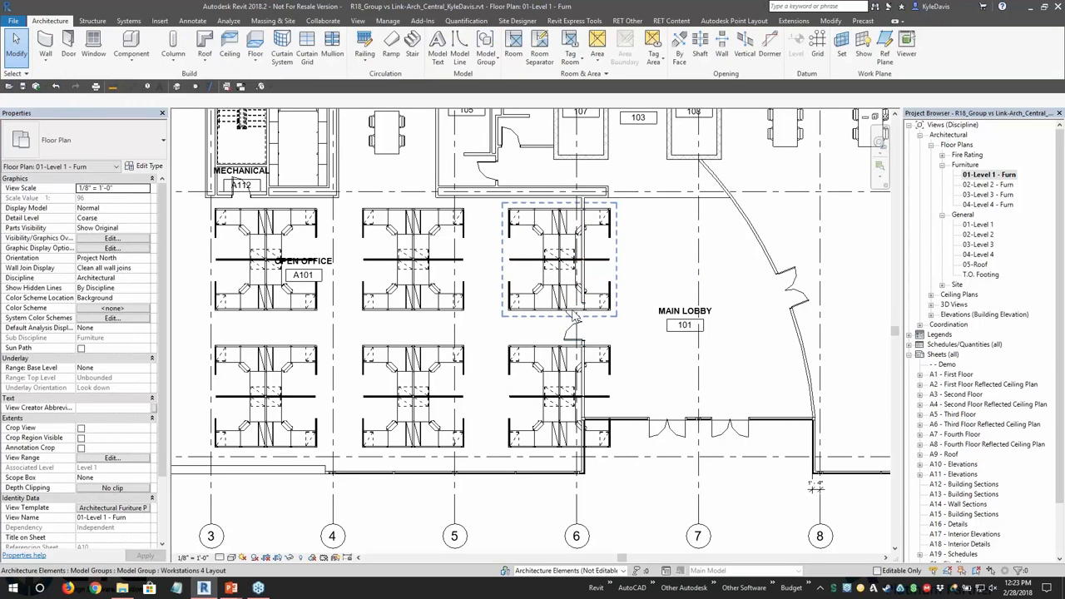
click(563, 296)
scroll(554, 283, up, 1)
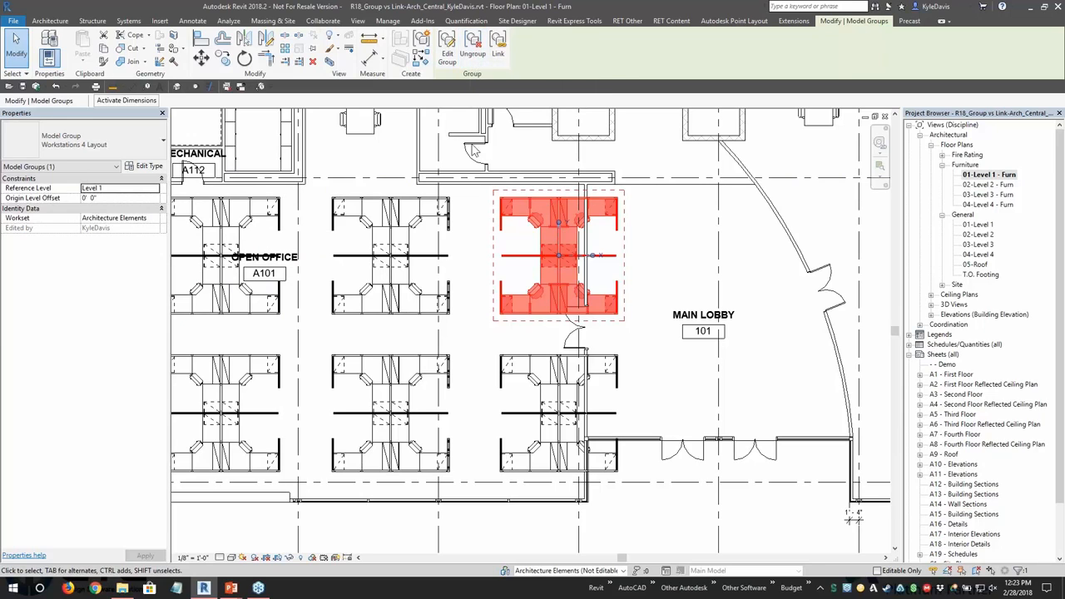
click(473, 53)
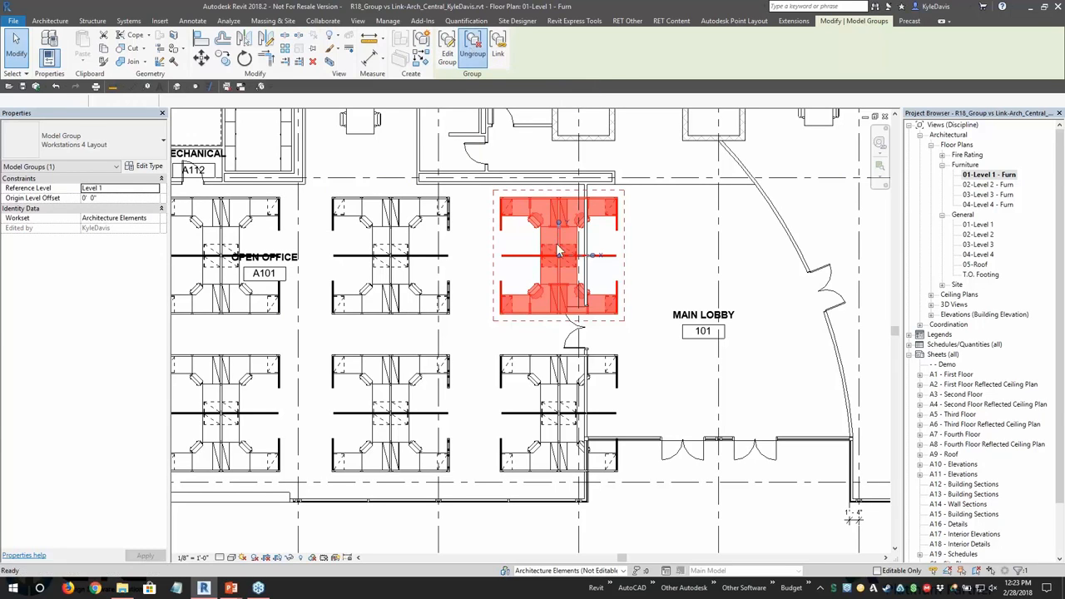
drag(485, 184, 577, 326)
key(ctrl+z)
key(Escape)
drag(485, 194, 566, 340)
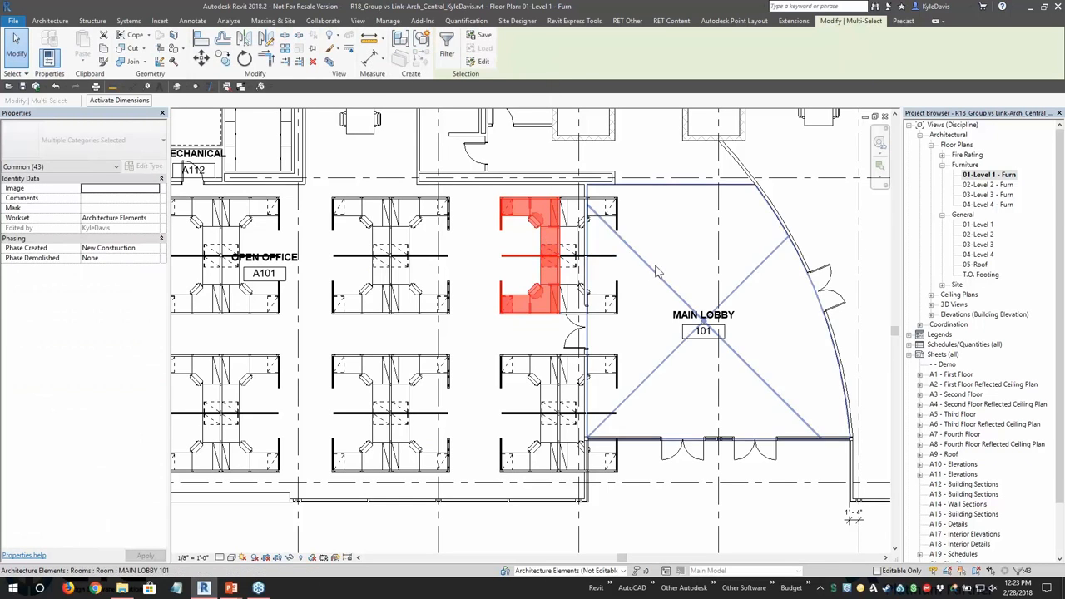
key(Escape)
Delete all the ungrouped furniture pieces of the upper workstation cluster at the Main Lobby wall.
drag(482, 197, 633, 327)
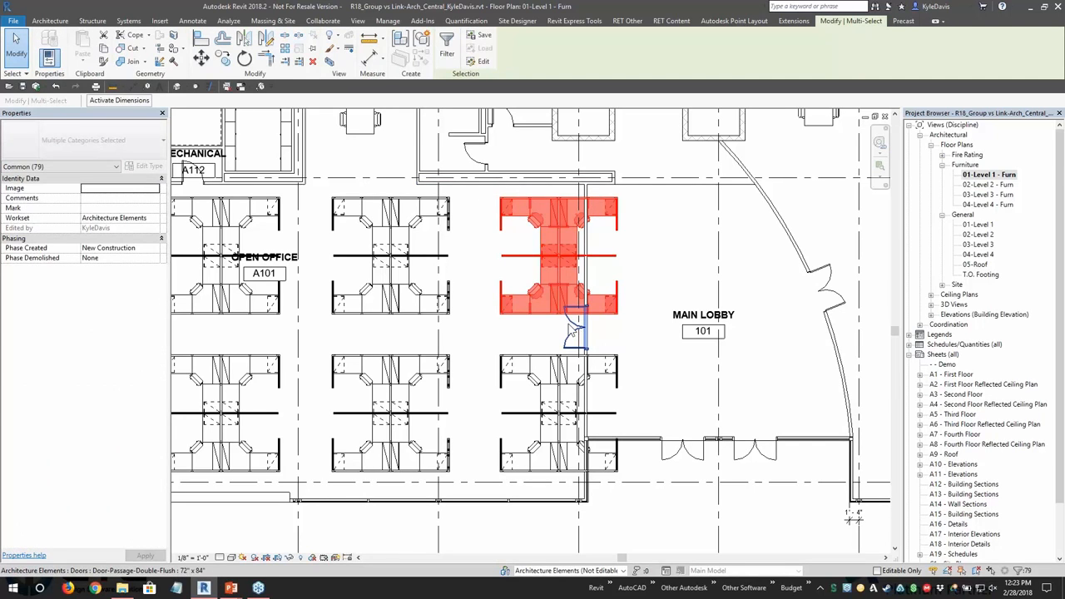
key(Delete)
Duplicate the type of the lower workstation group at the Main Lobby wall as Workstations 2 Layout.
click(534, 371)
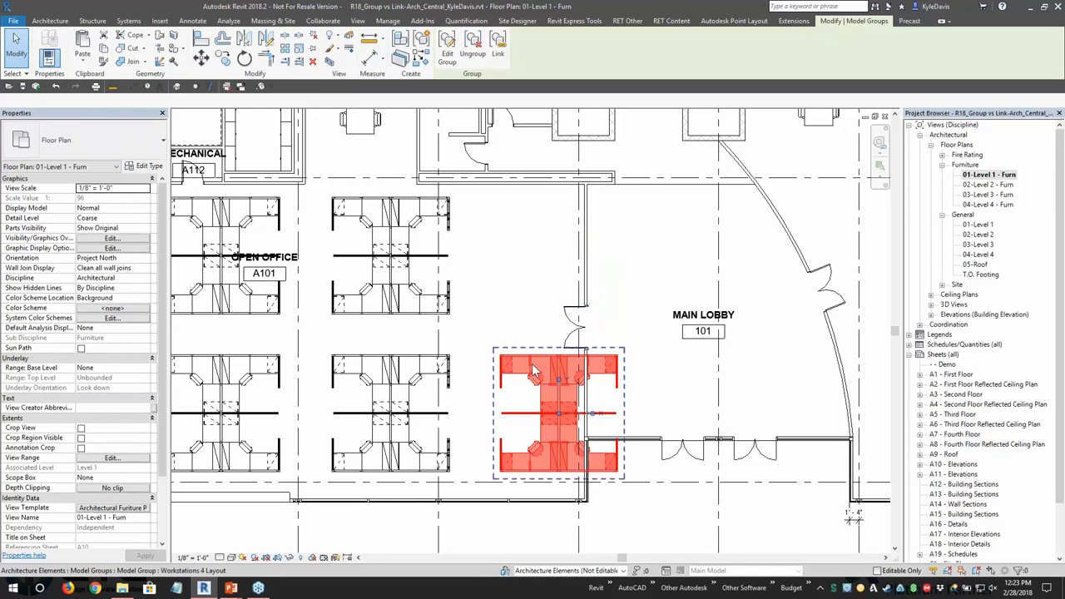
click(150, 167)
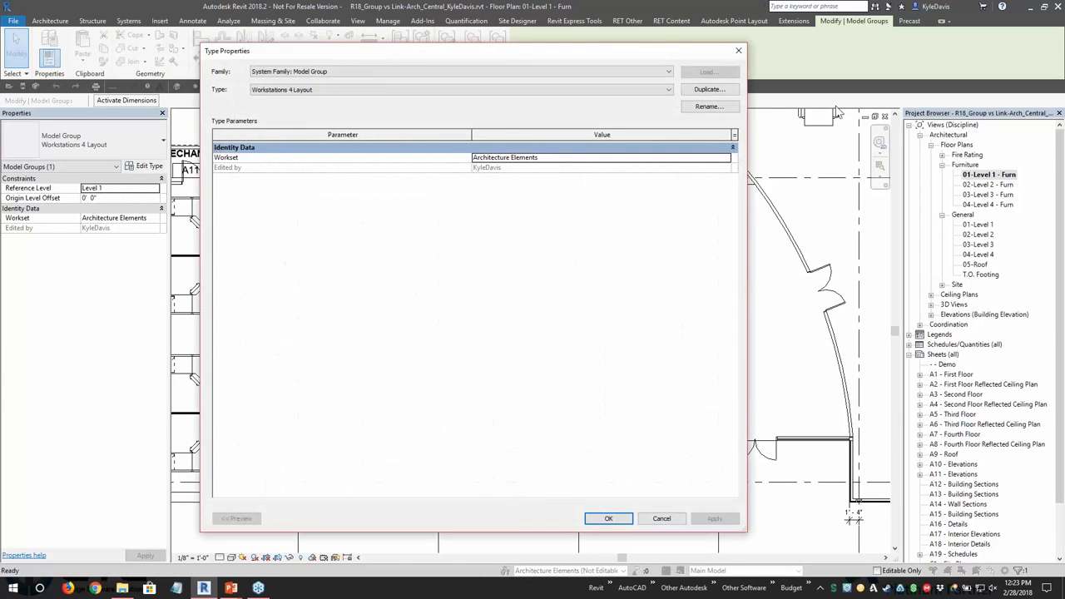
click(709, 89)
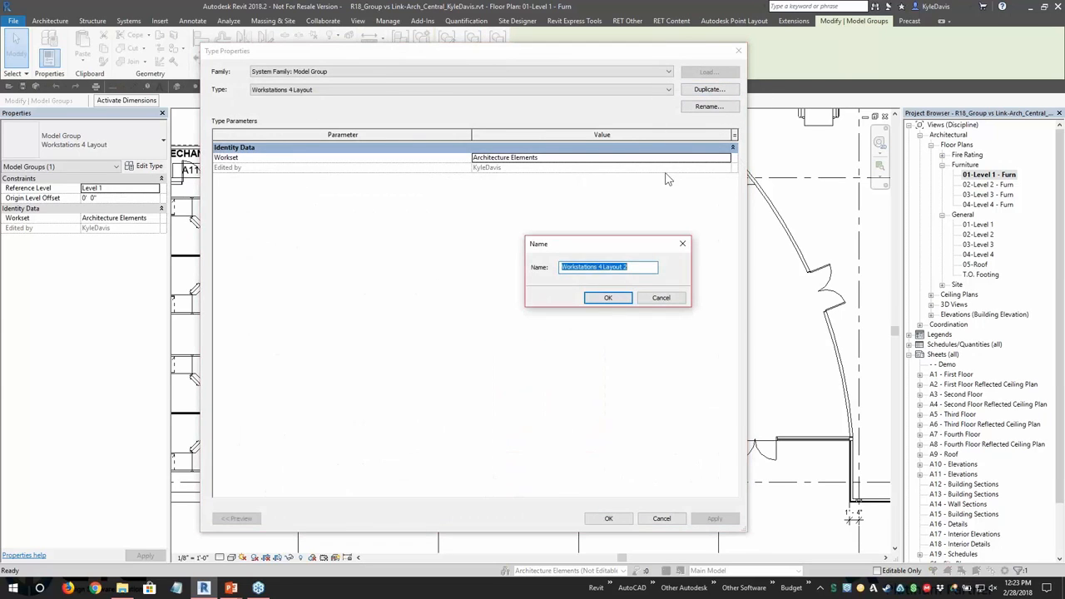
click(632, 268)
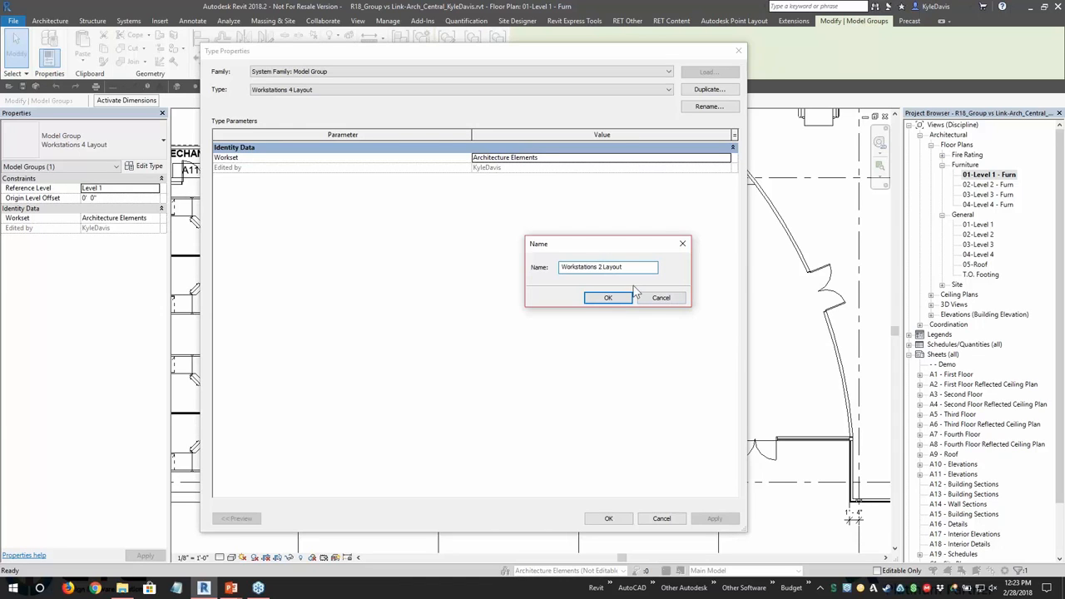
click(618, 300)
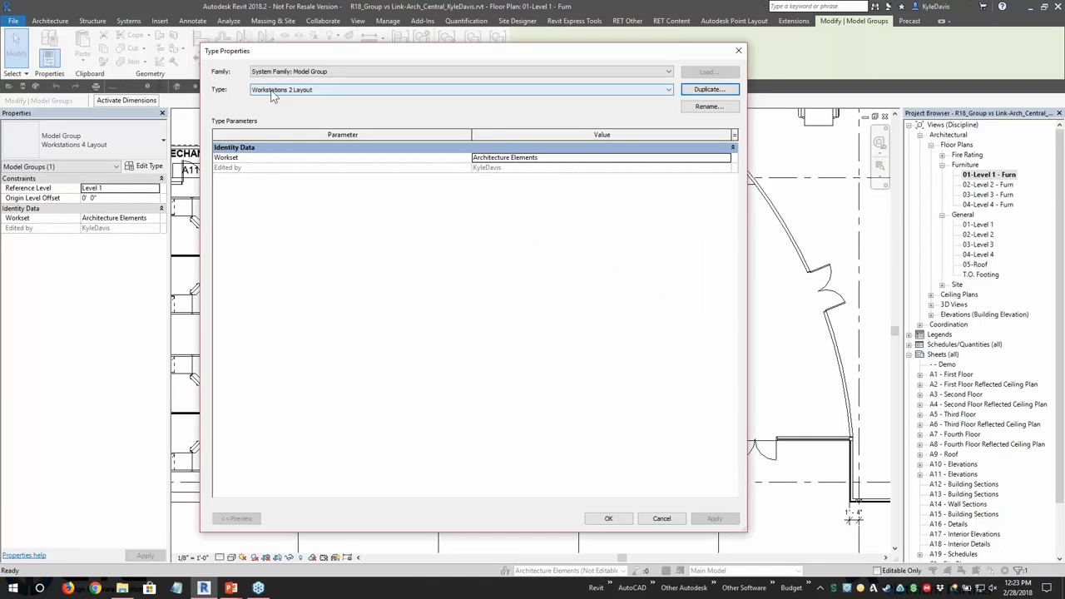
click(609, 518)
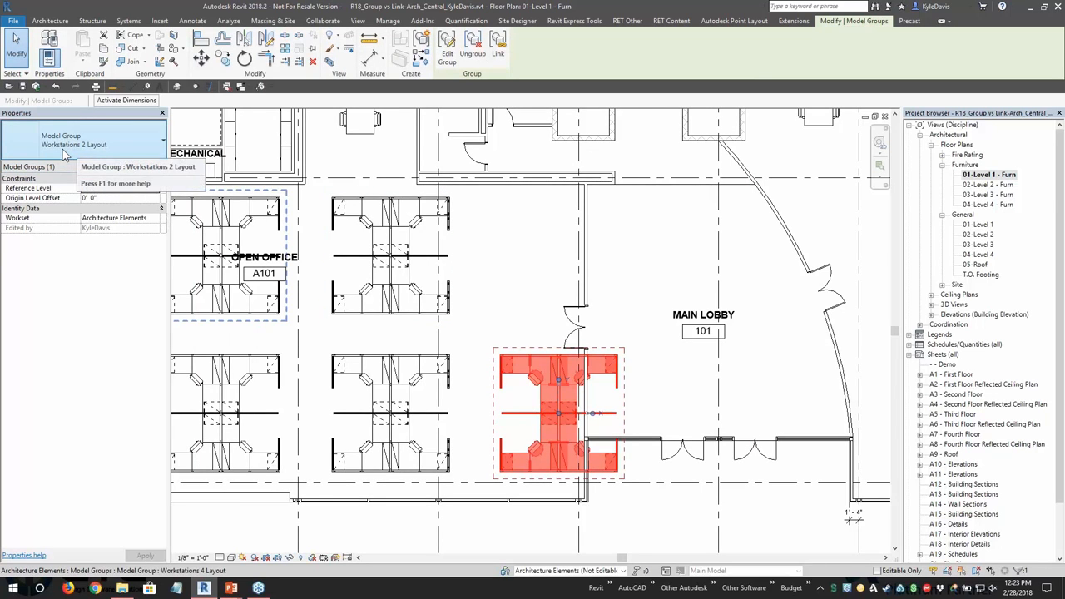
Edit the Workstations 2 Layout group and delete the two workstations on its Main Lobby side.
scroll(558, 412, up, 3)
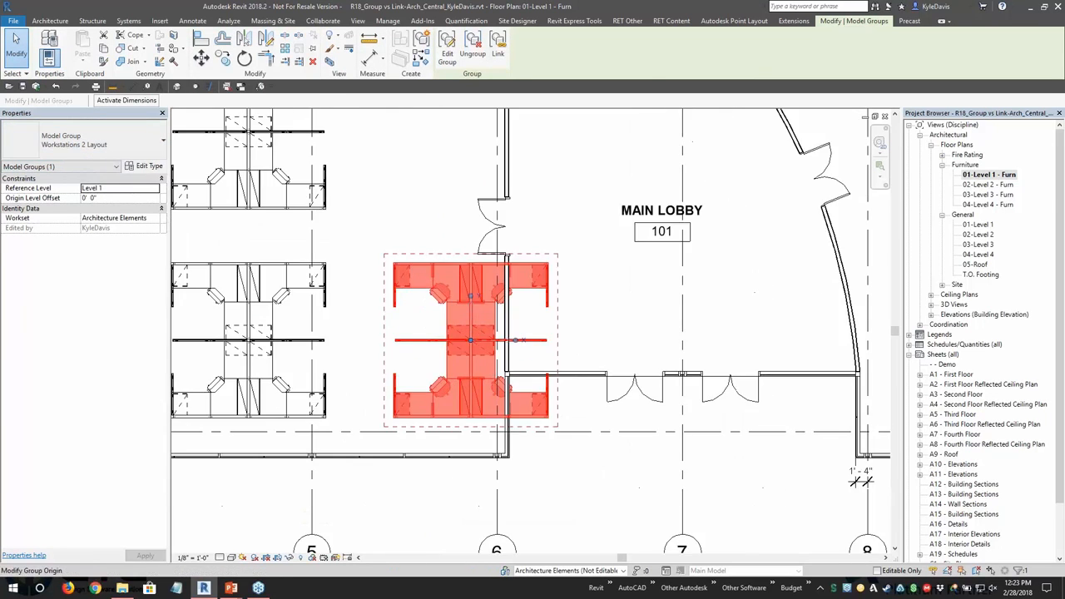
click(447, 50)
scroll(564, 322, up, 2)
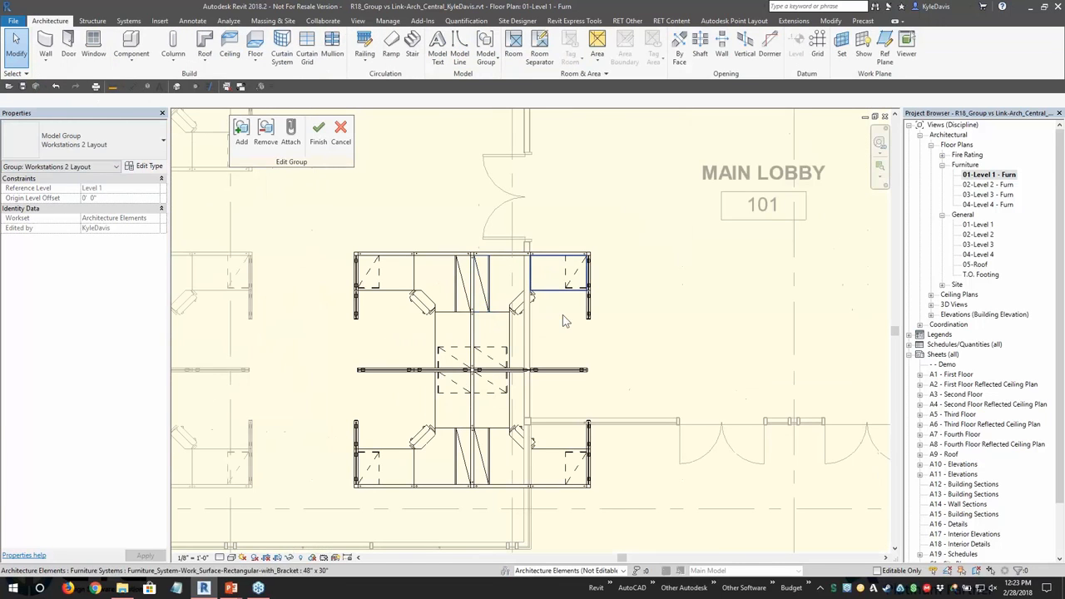
drag(624, 507, 489, 240)
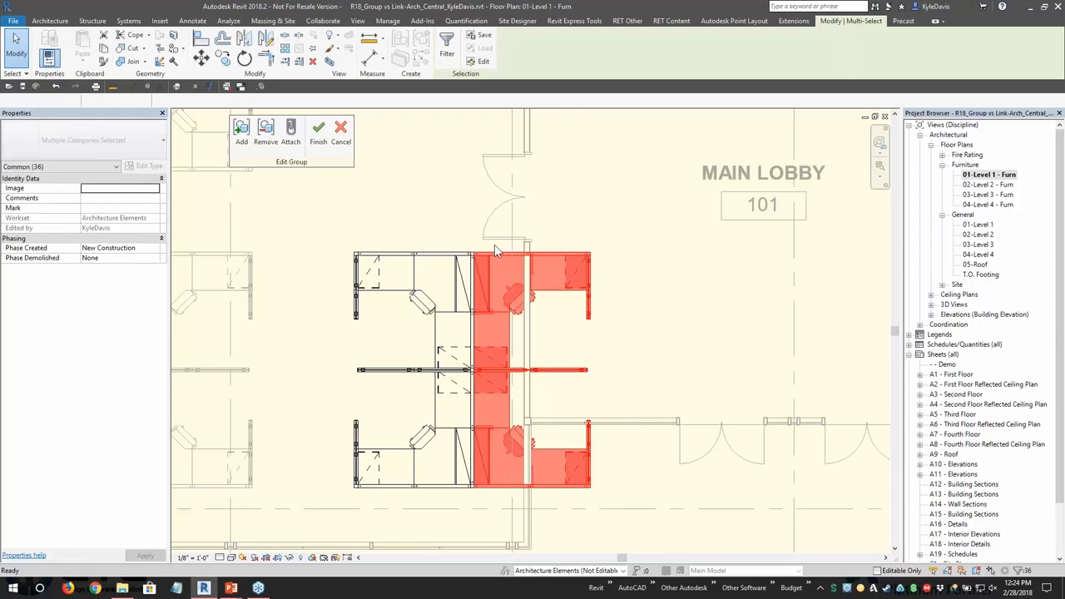
key(Delete)
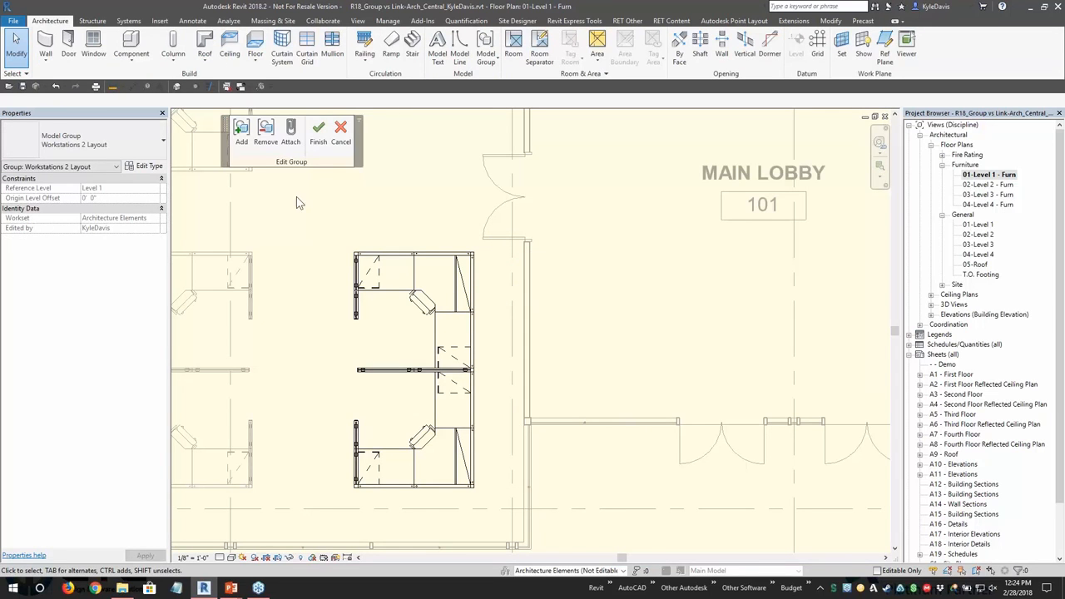
click(319, 136)
Copy the two-workstation group straight up into the empty spot beside the Main Lobby wall, in line with the upper row.
scroll(424, 357, down, 2)
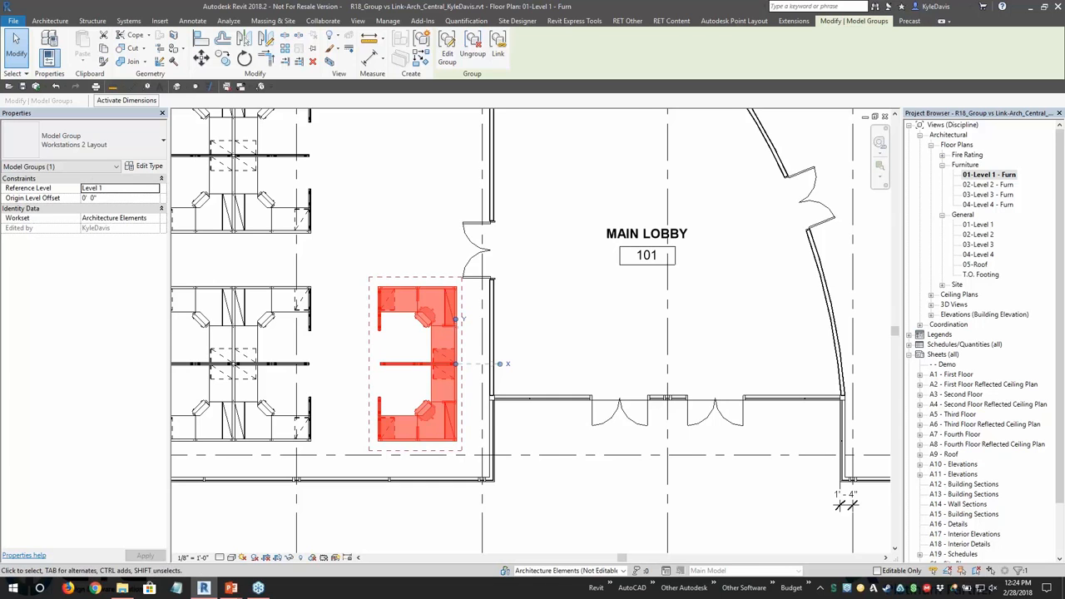
scroll(439, 330, down, 2)
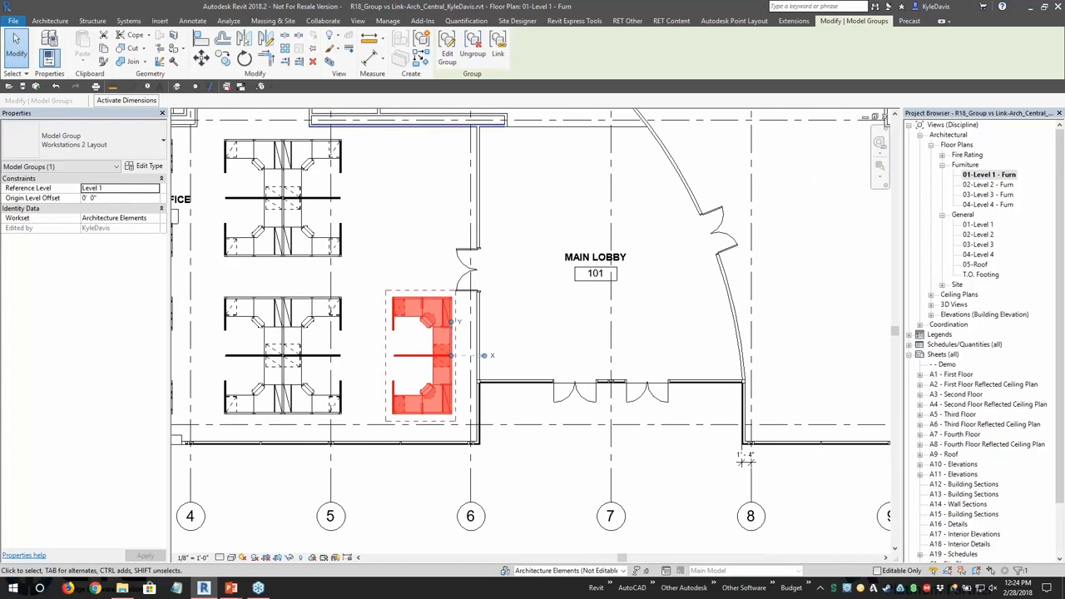
key(c)
key(c)
click(424, 379)
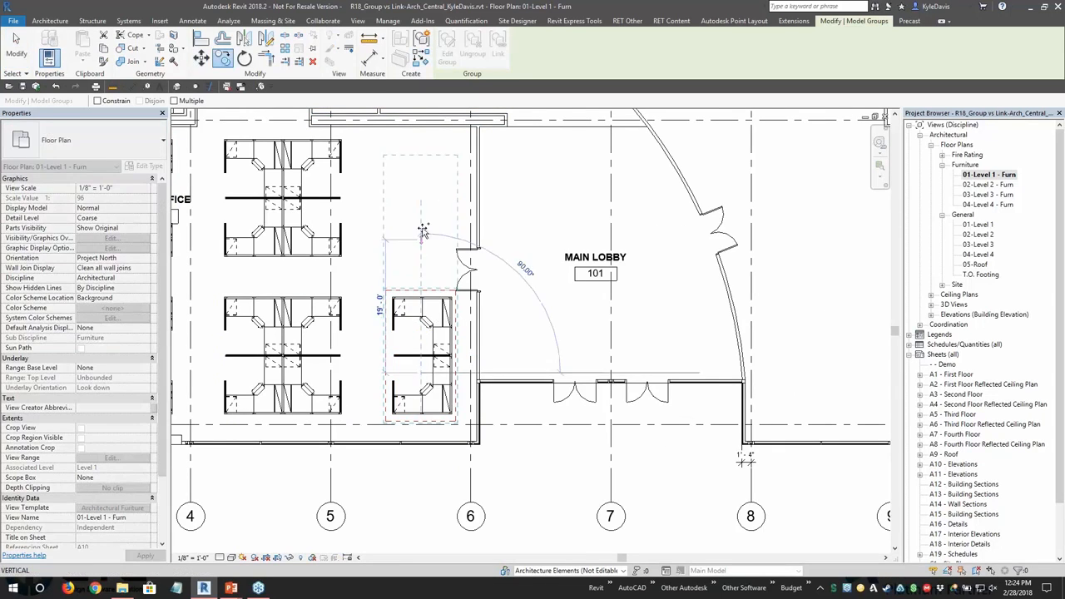
click(425, 221)
key(Escape)
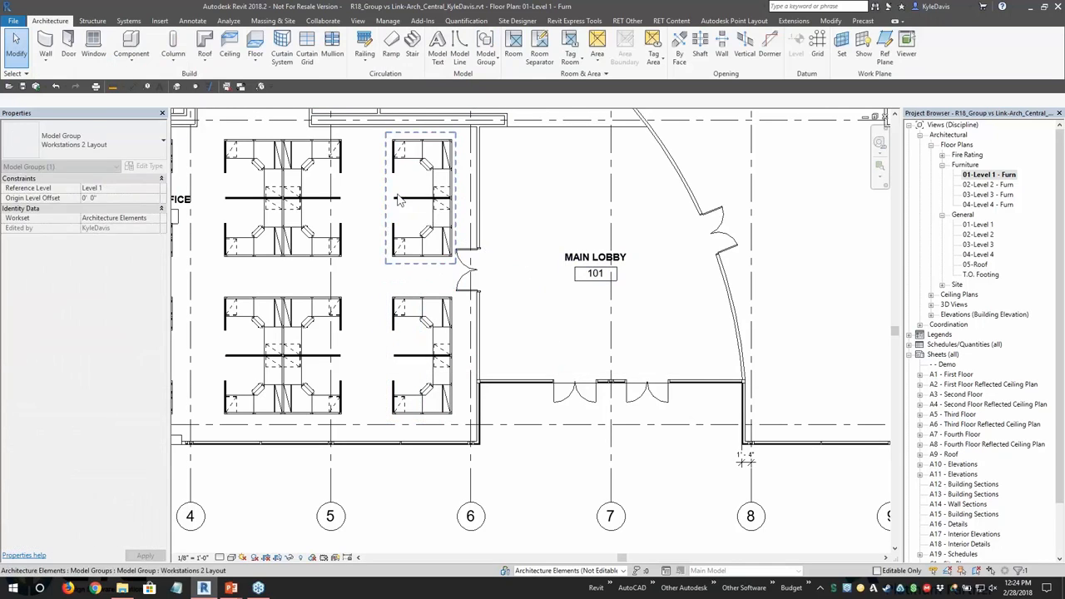
Open the upper Workstations 4 Layout group near grid 2 for editing.
scroll(460, 366, down, 1)
scroll(408, 402, down, 1)
middle_drag(408, 402, 537, 447)
scroll(537, 446, down, 1)
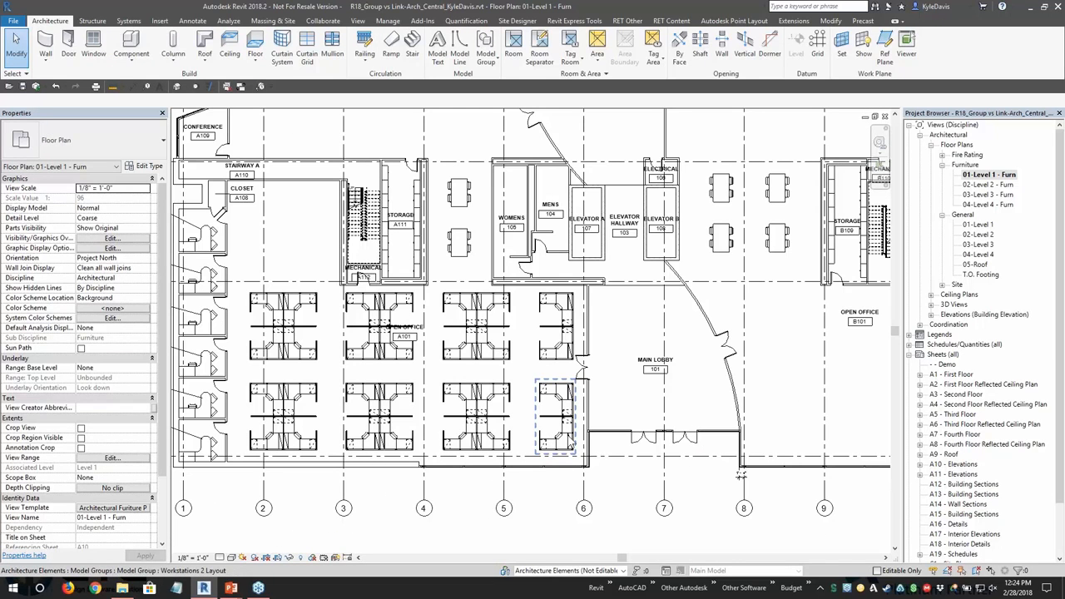
click(291, 338)
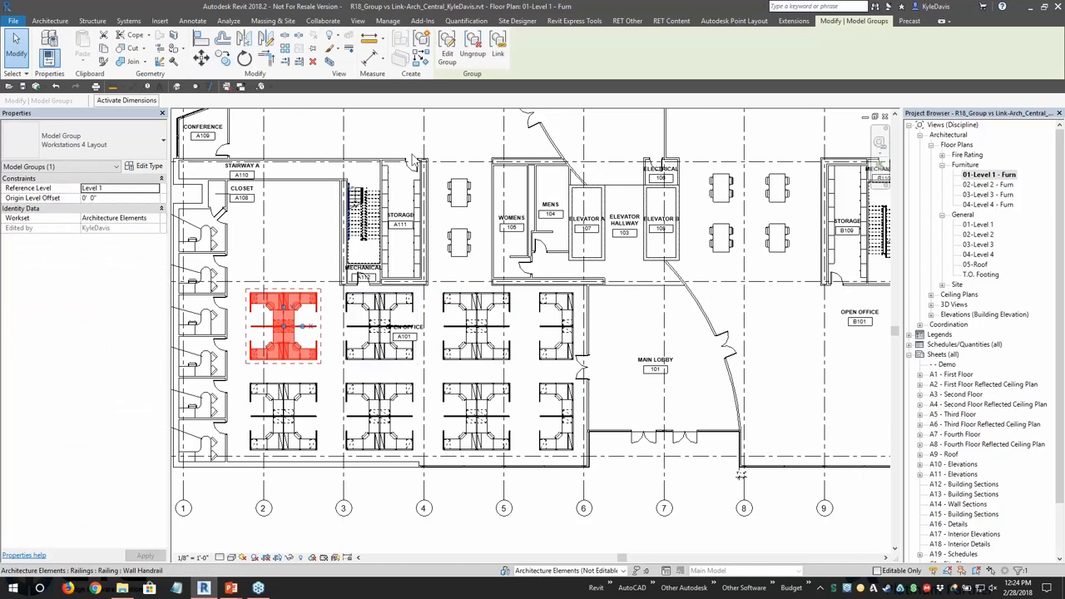
scroll(290, 333, up, 1)
click(447, 50)
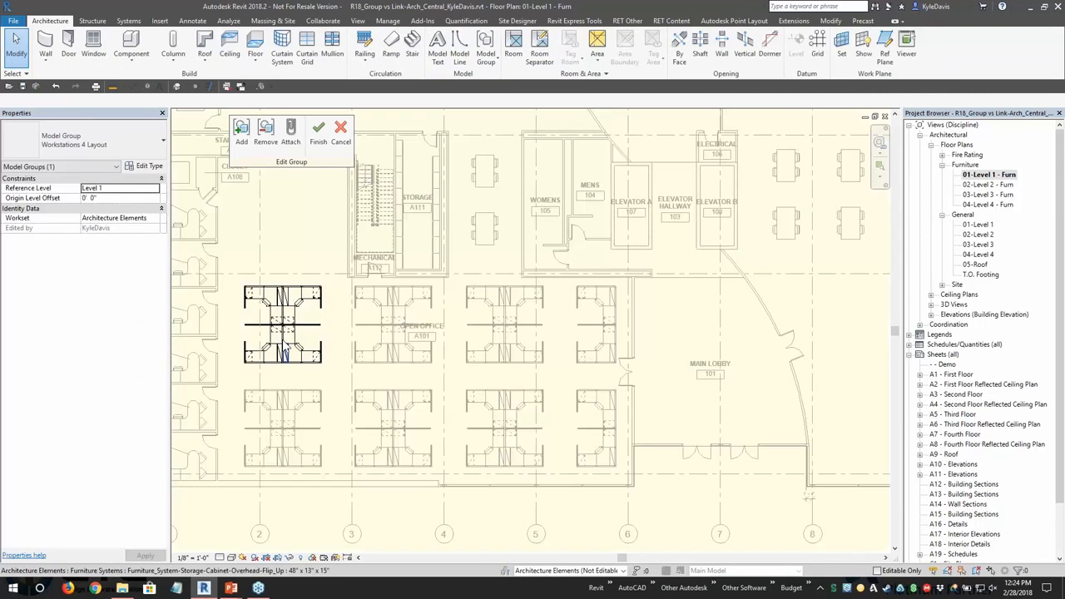
scroll(310, 304, up, 2)
Move the two upper file cabinets away from the central partition to the upper end of the shared work surfaces.
click(283, 287)
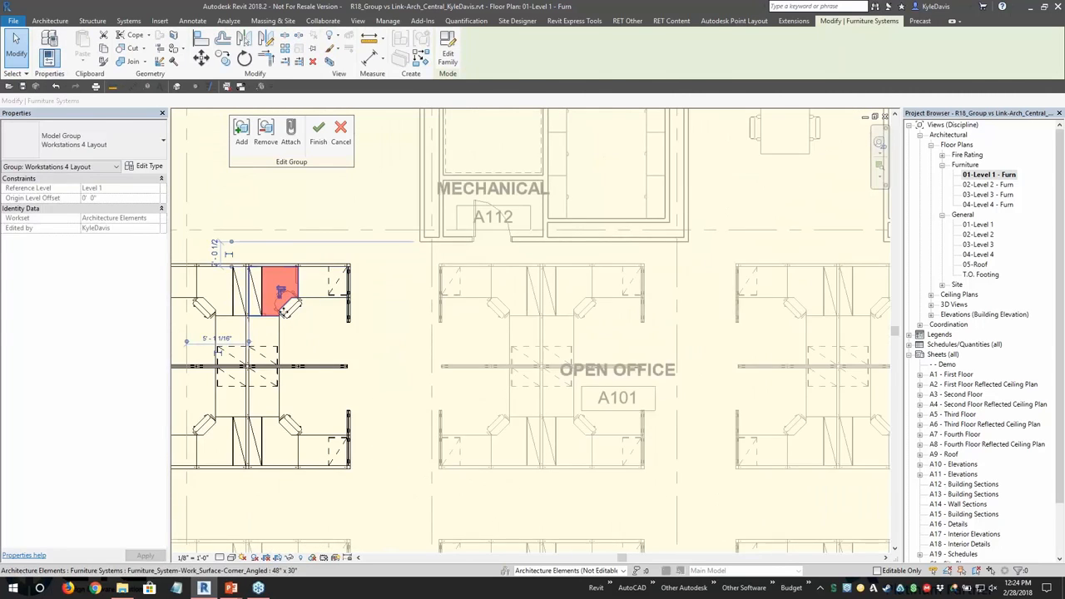
scroll(283, 287, up, 2)
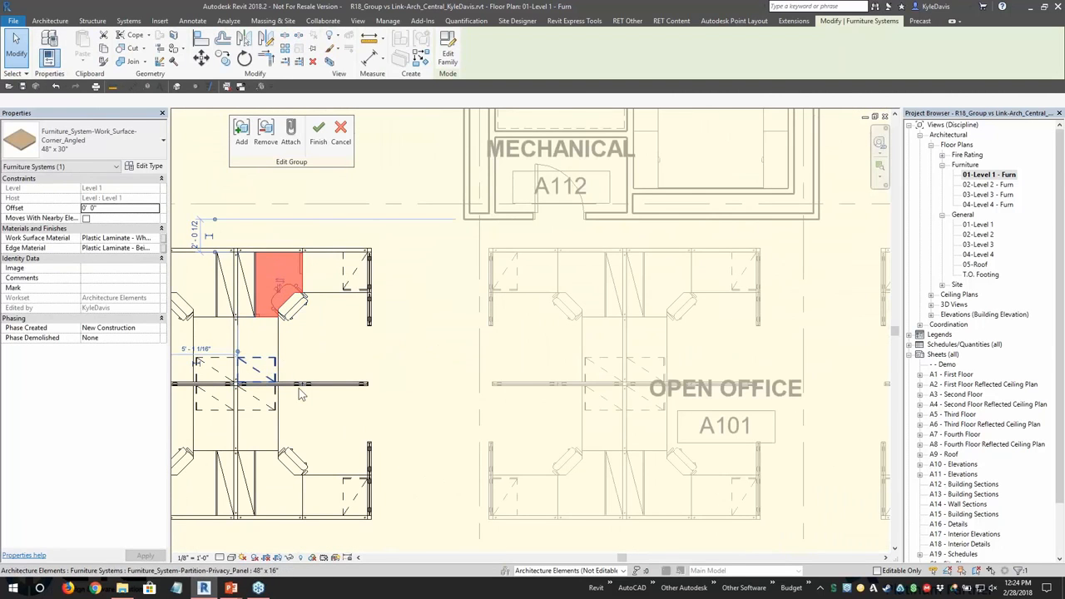
click(265, 366)
scroll(265, 366, up, 2)
drag(257, 360, 267, 302)
middle_drag(268, 306, 362, 303)
click(294, 366)
drag(294, 366, 287, 306)
key(Escape)
Move the two lower file cabinets to the lower end of the shared work surfaces and finish editing the group.
click(364, 442)
drag(363, 442, 376, 497)
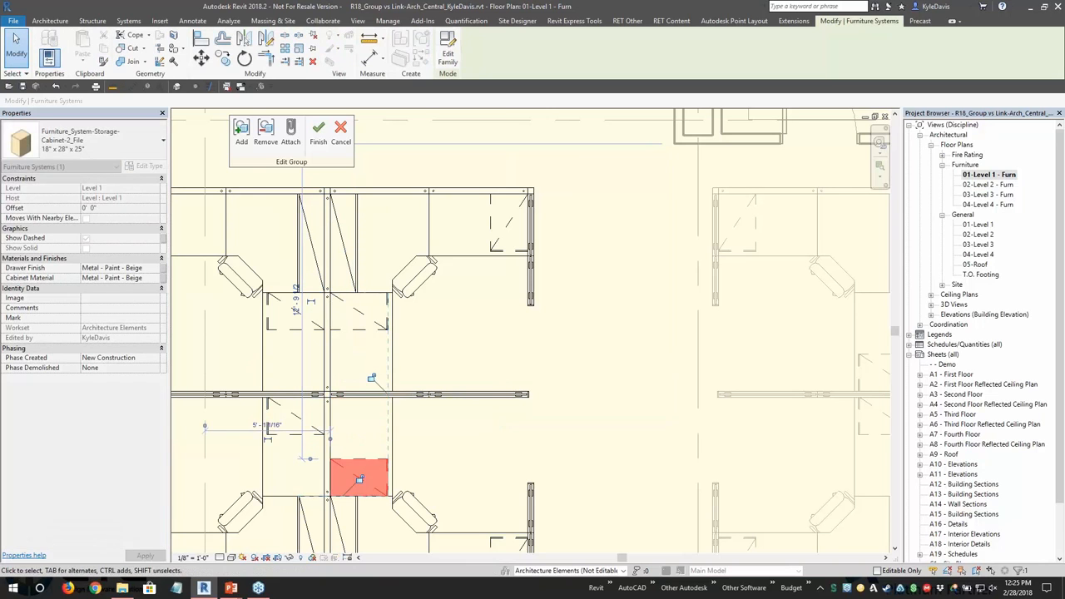
click(286, 435)
drag(287, 433, 287, 496)
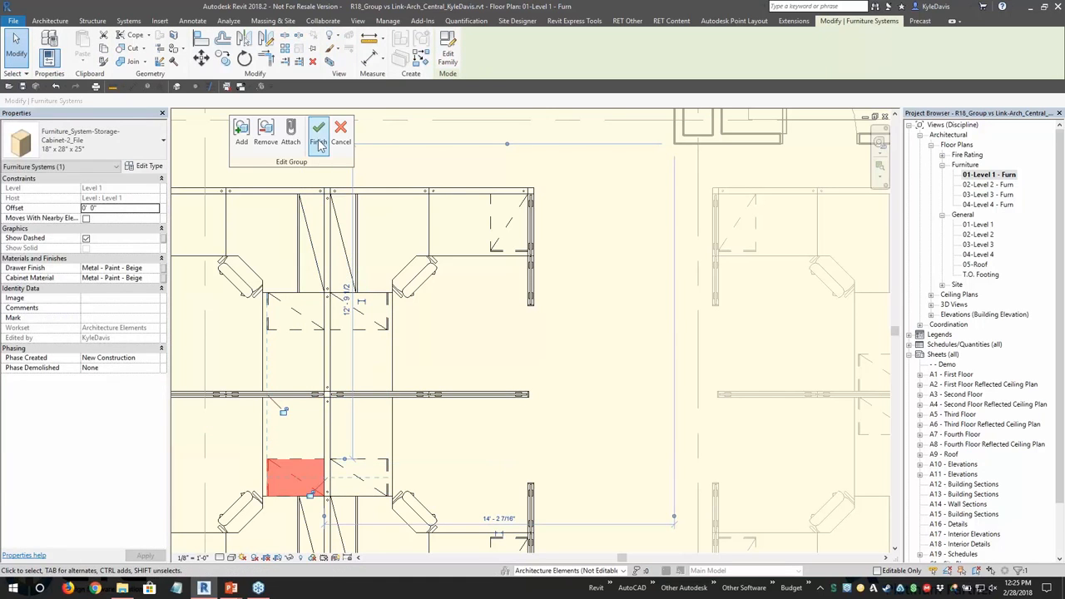
Check the file cabinet positions in the other four-workstation groups and in the two-workstation group at the lobby wall.
middle_drag(823, 325, 584, 313)
scroll(584, 313, down, 2)
click(649, 333)
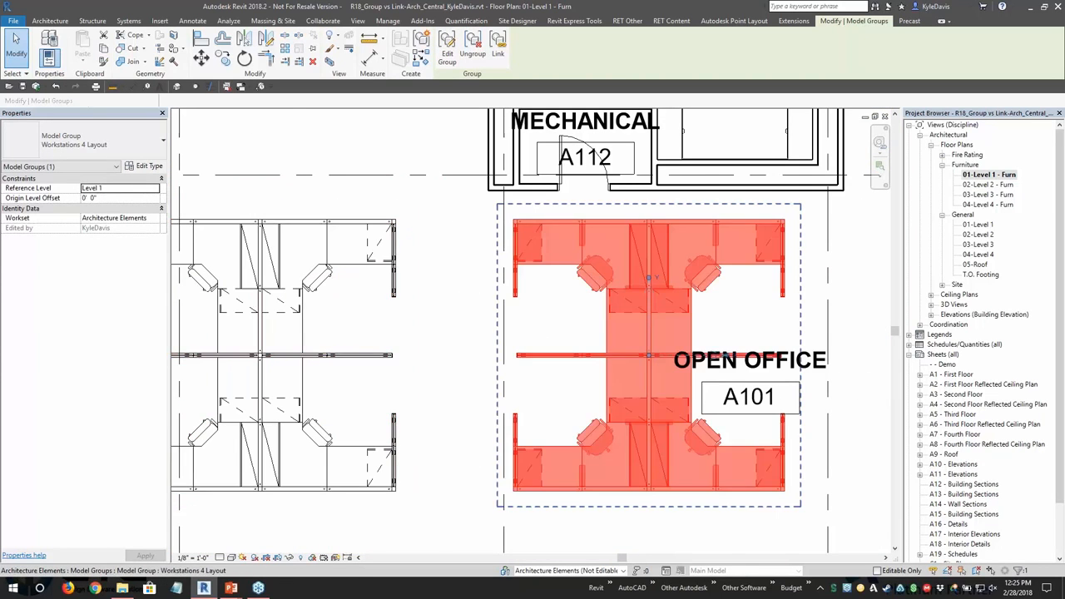
scroll(648, 339, down, 2)
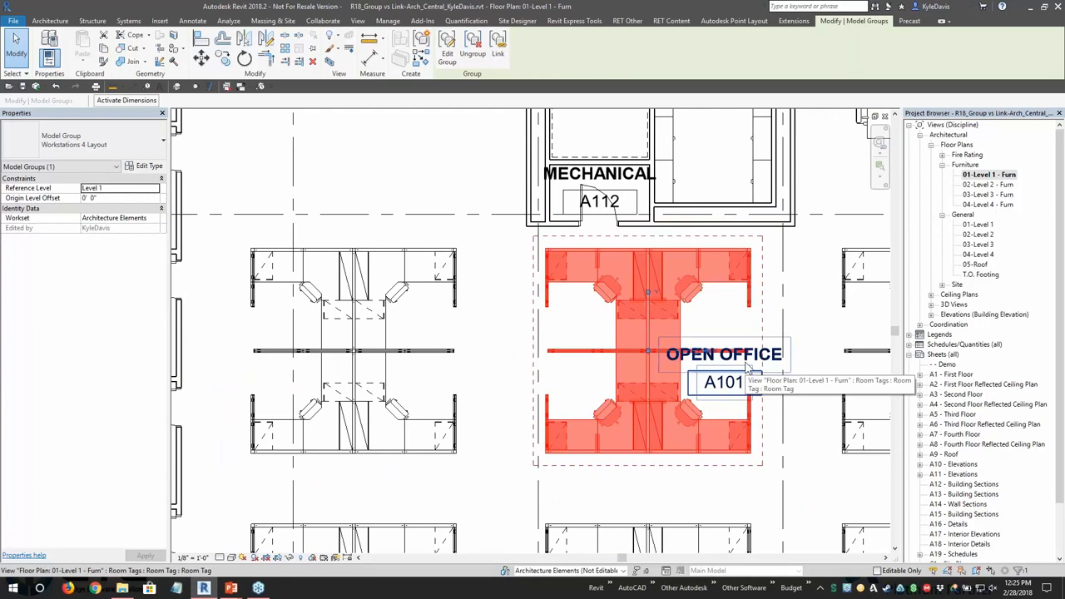
middle_drag(786, 356, 337, 329)
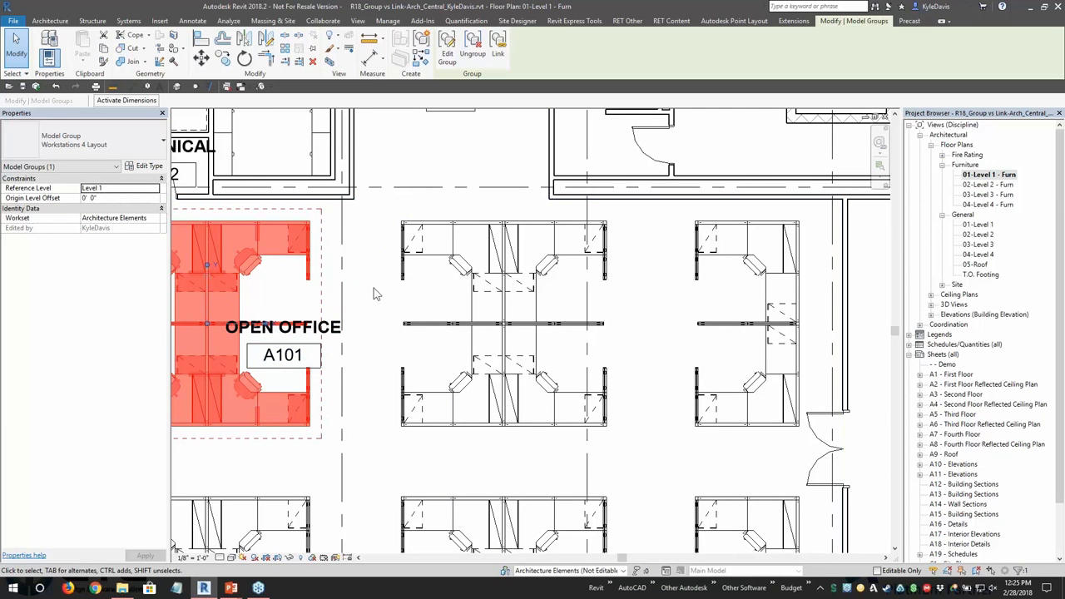
click(749, 296)
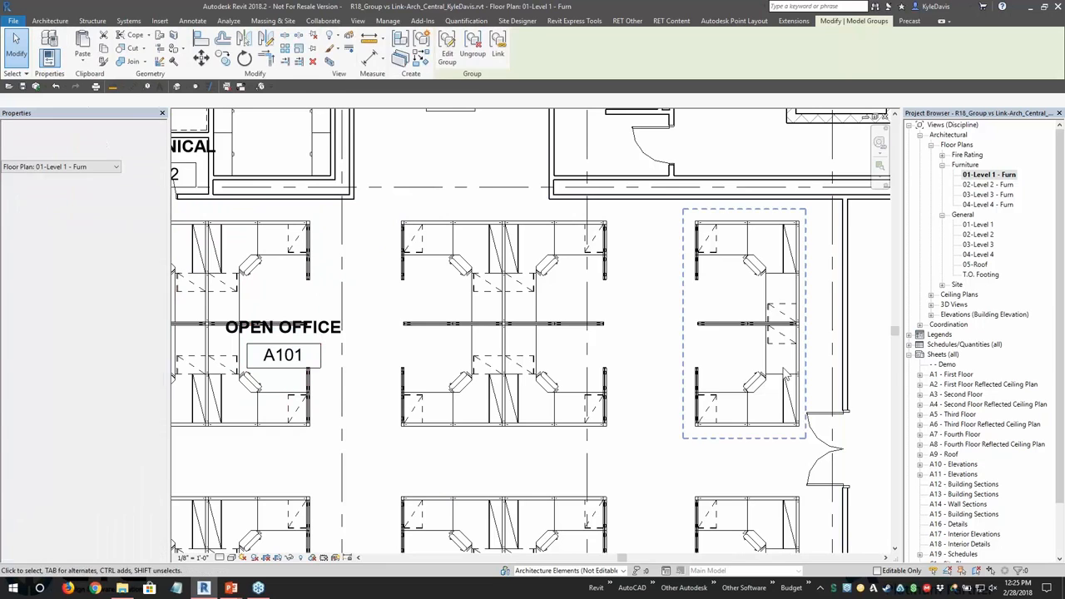
click(766, 348)
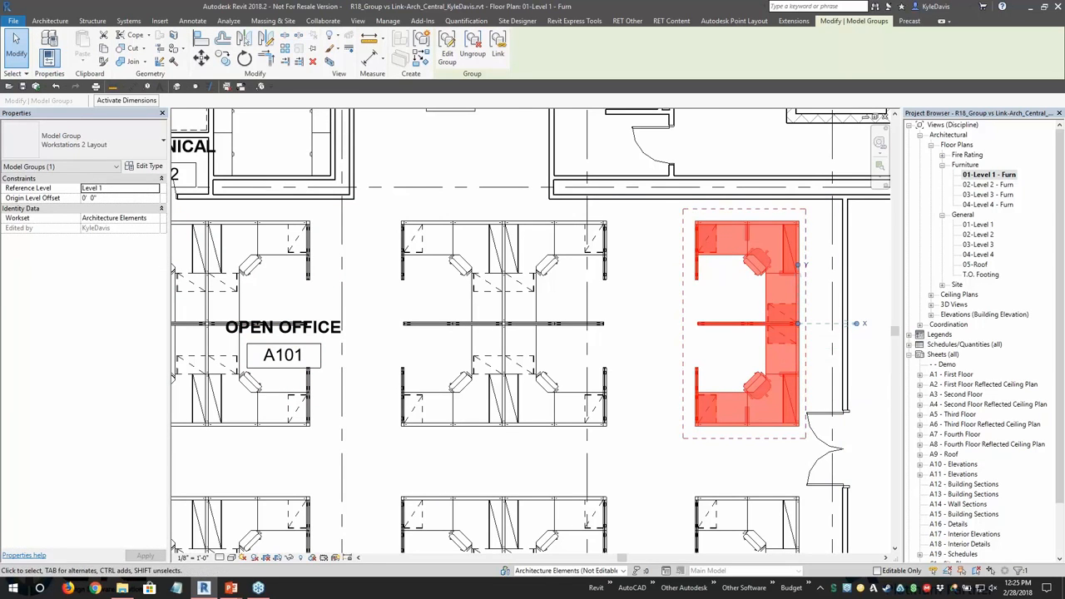
scroll(766, 328, down, 1)
middle_drag(624, 353, 745, 349)
key(Escape)
middle_drag(431, 367, 726, 362)
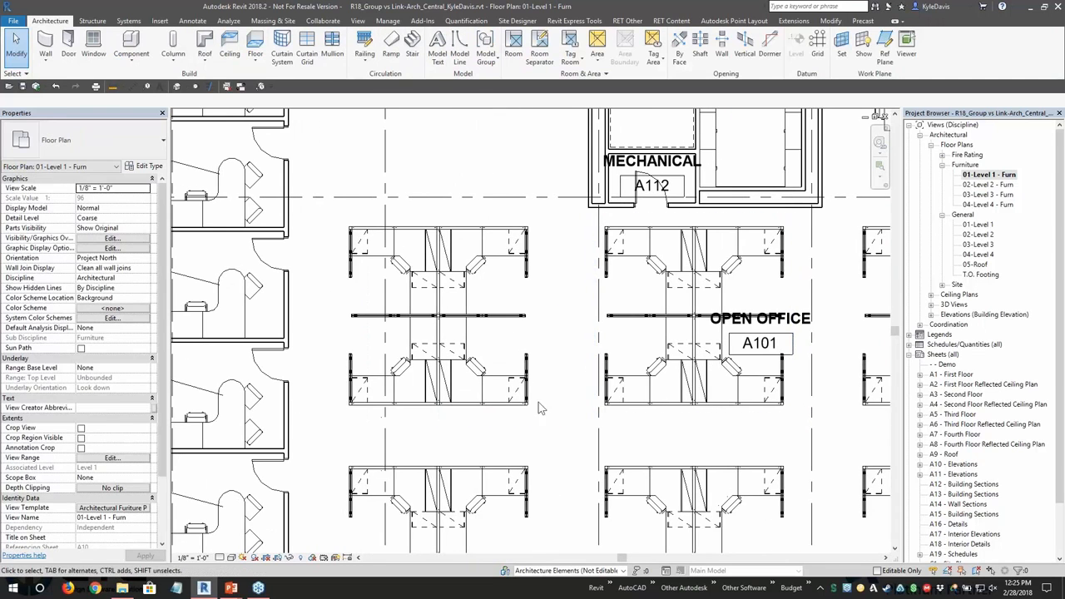
Compare the group types of the upper cluster near grid 2 and the two-workstation cluster at the Main Lobby wall.
click(487, 376)
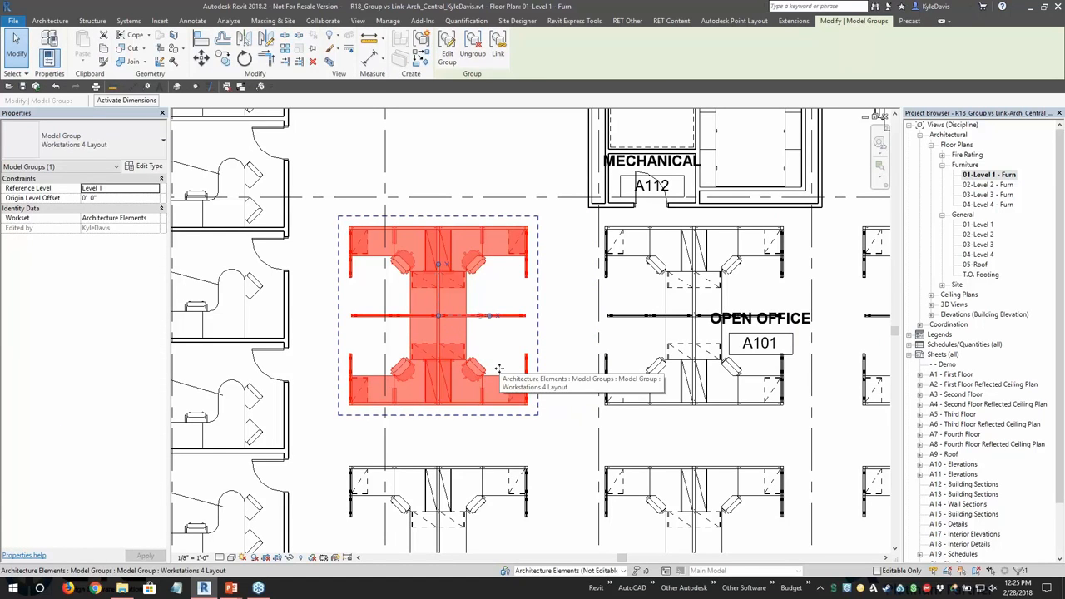
click(555, 356)
click(469, 354)
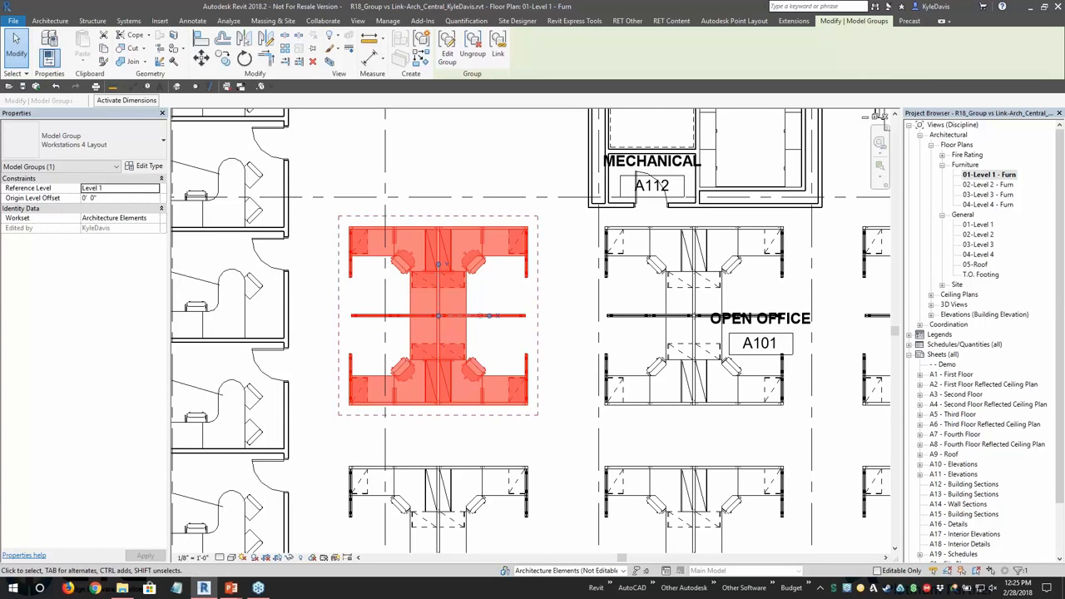
scroll(498, 269, down, 1)
scroll(498, 269, down, 1)
middle_drag(593, 281, 511, 324)
middle_drag(704, 313, 569, 308)
click(782, 358)
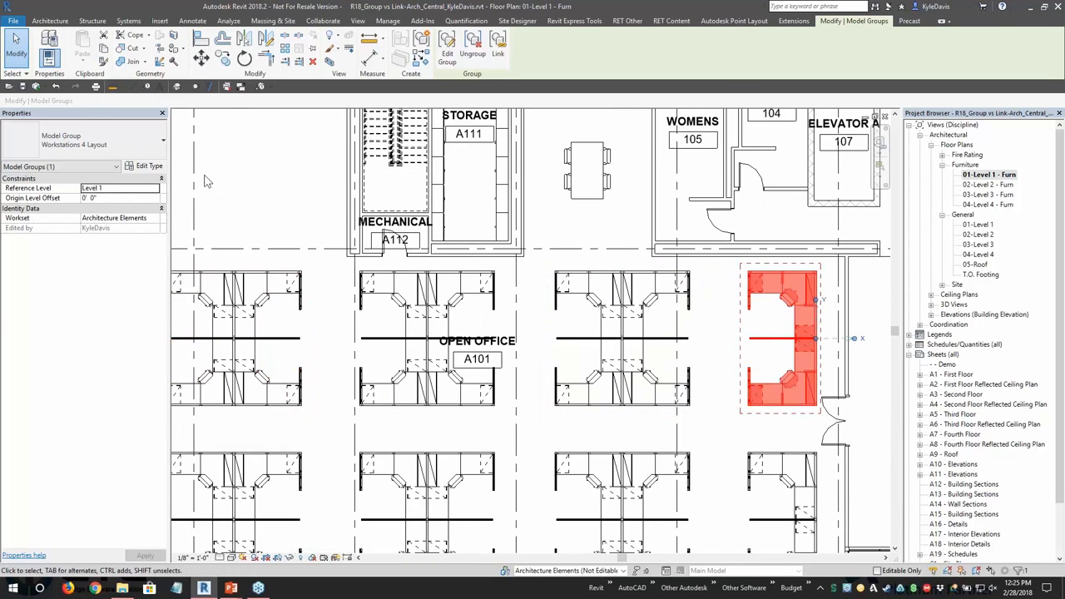
middle_drag(318, 325, 393, 364)
click(393, 363)
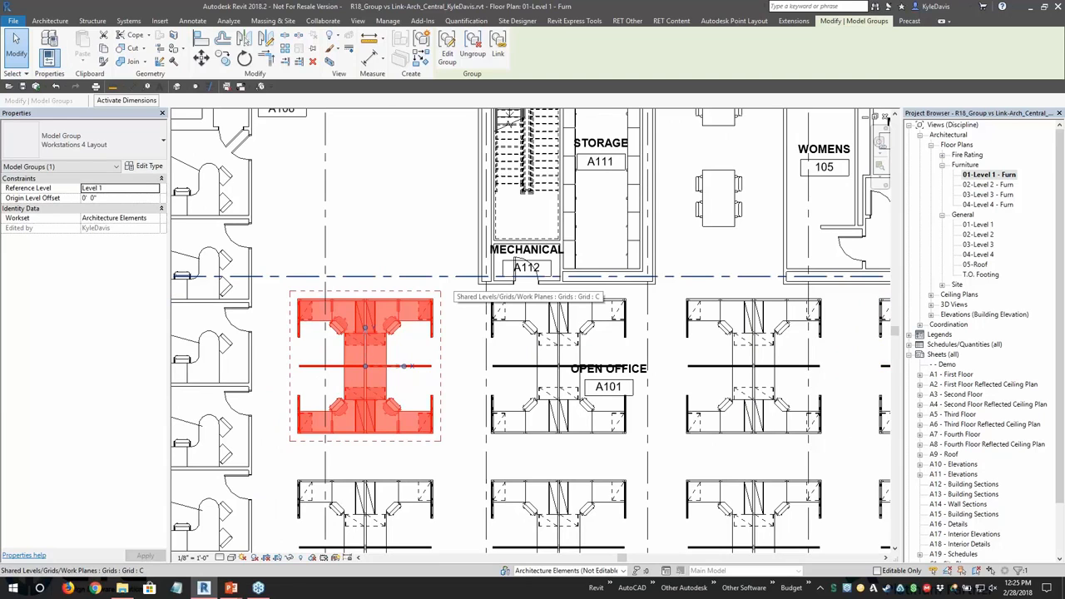
middle_drag(410, 265, 390, 316)
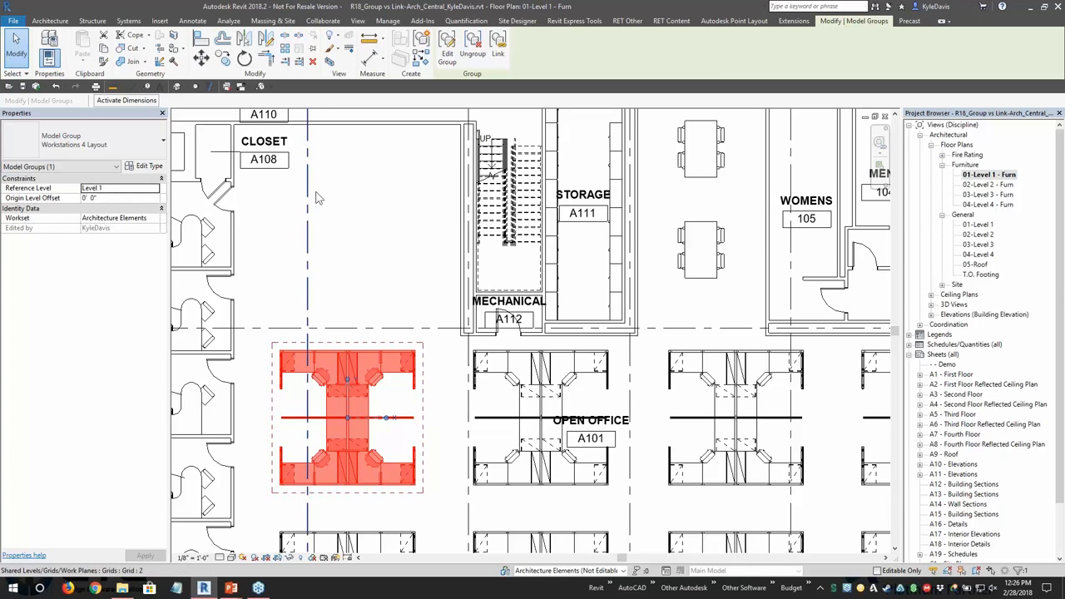
click(244, 39)
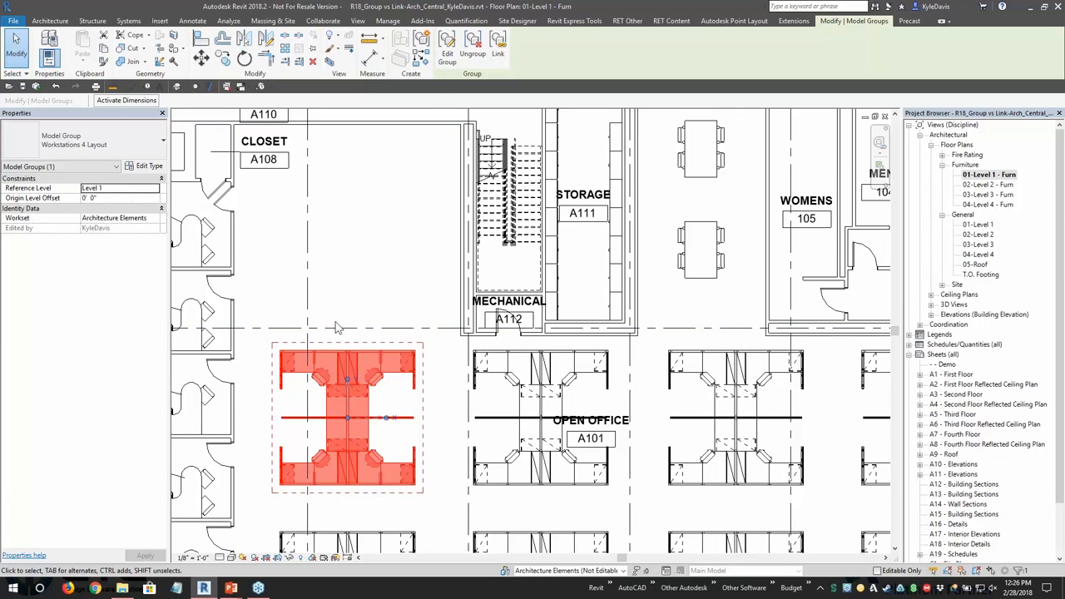
click(383, 309)
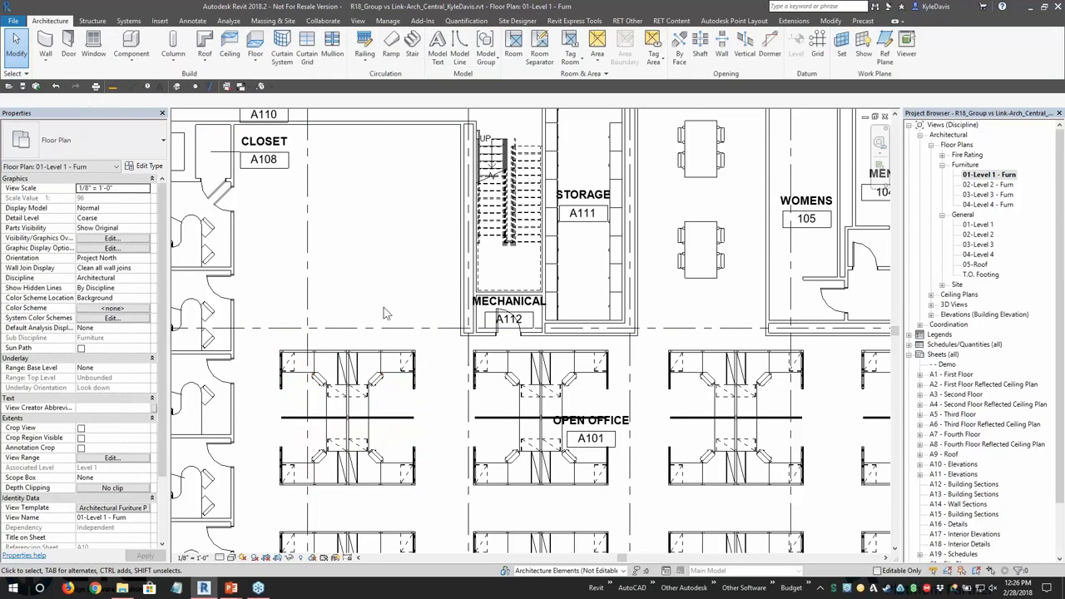
scroll(387, 387, down, 1)
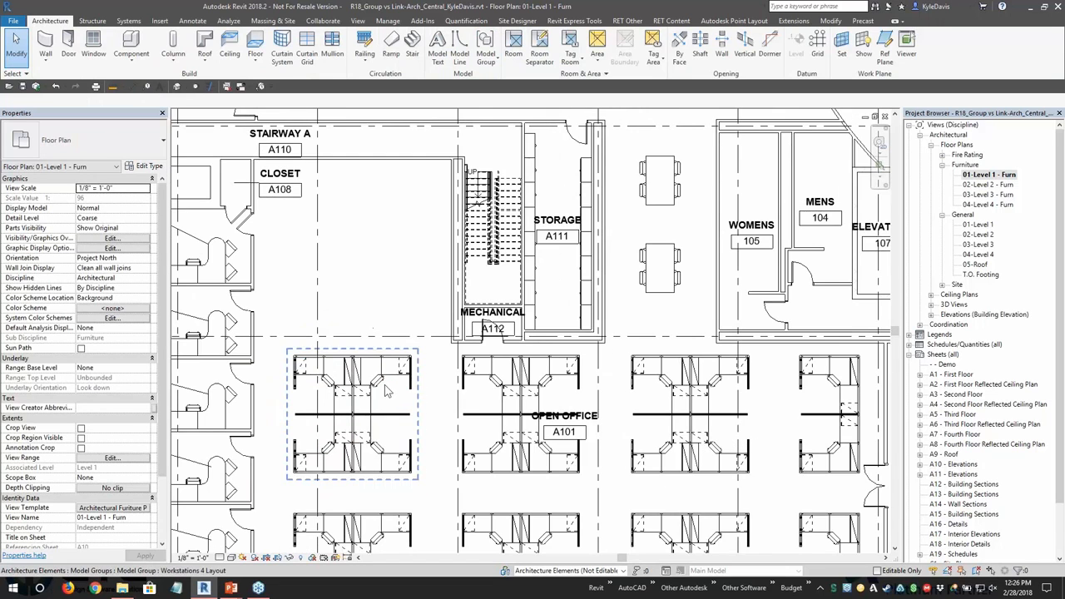
Mirror a copy of the upper four-workstation group near grid 2 across grid C into the open area below Closet A108.
click(379, 381)
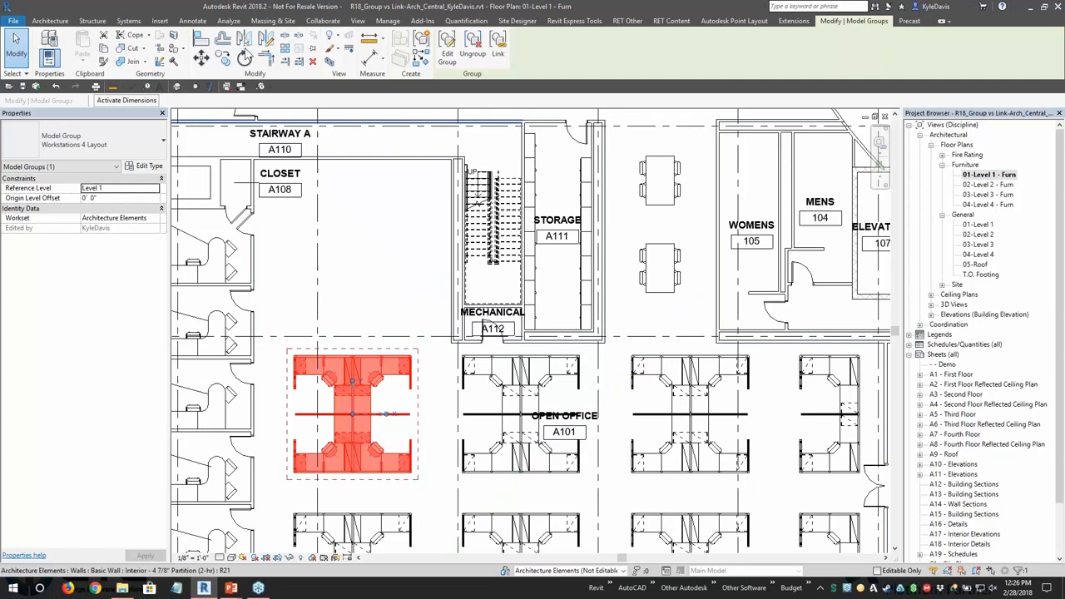
click(244, 39)
click(364, 337)
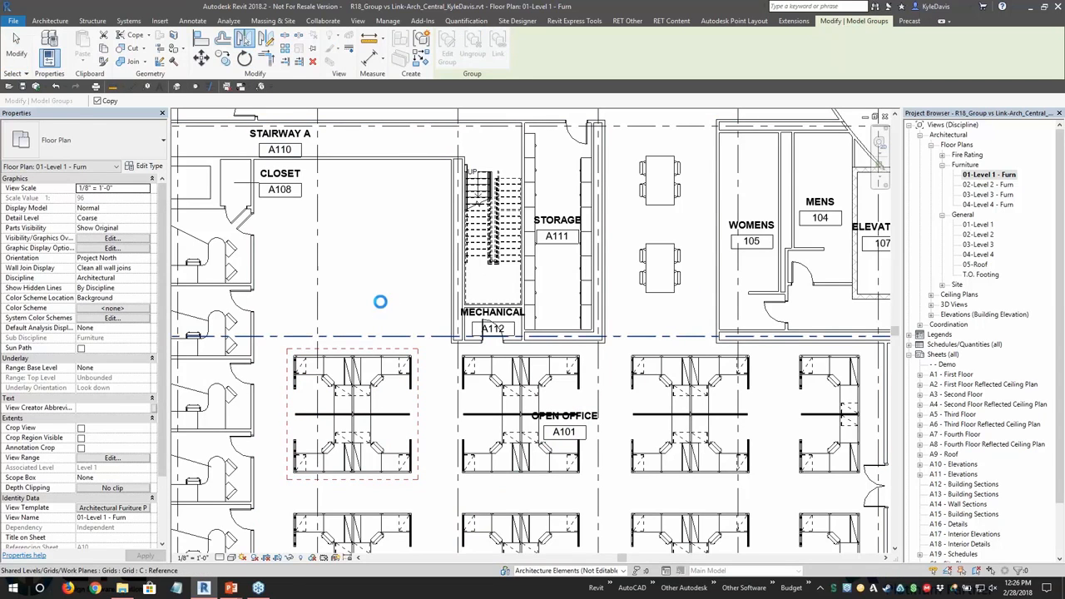
click(427, 276)
Edit the mirrored workstation group and move its two upper file cabinets down against the central partition.
click(342, 264)
click(447, 46)
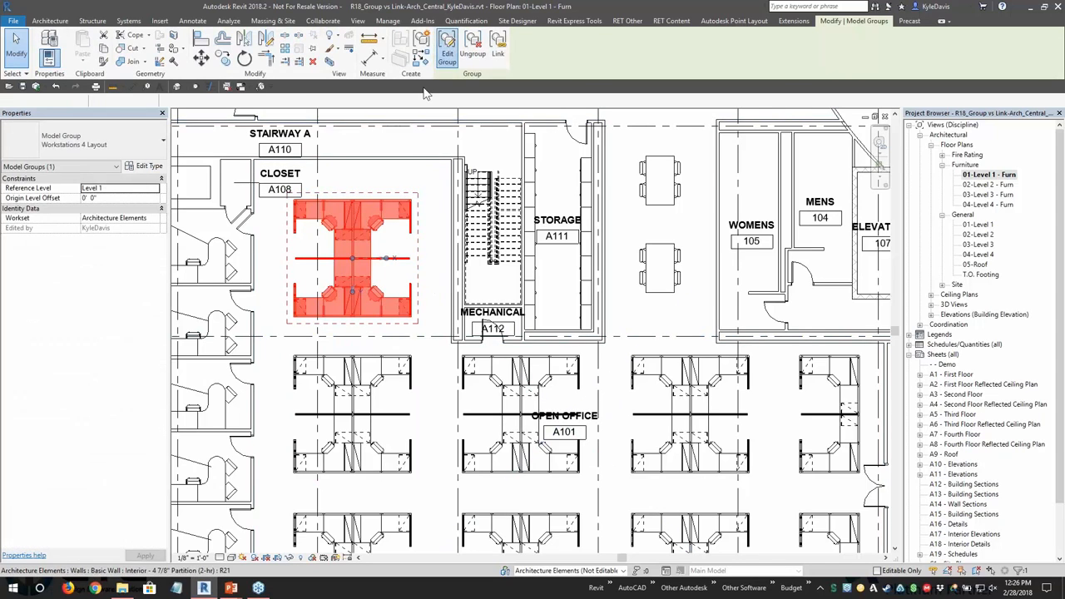
scroll(364, 245, up, 3)
scroll(363, 245, up, 2)
click(363, 235)
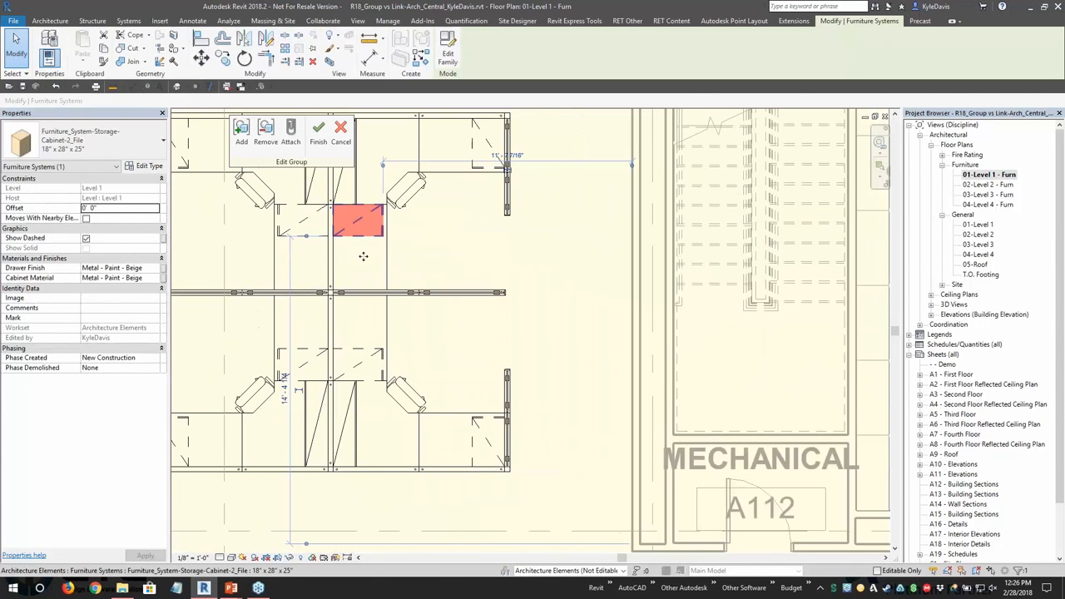
drag(364, 285, 306, 289)
Move the two lower file cabinets up against the central partition and finish editing the group.
click(313, 359)
drag(313, 358, 314, 306)
click(358, 364)
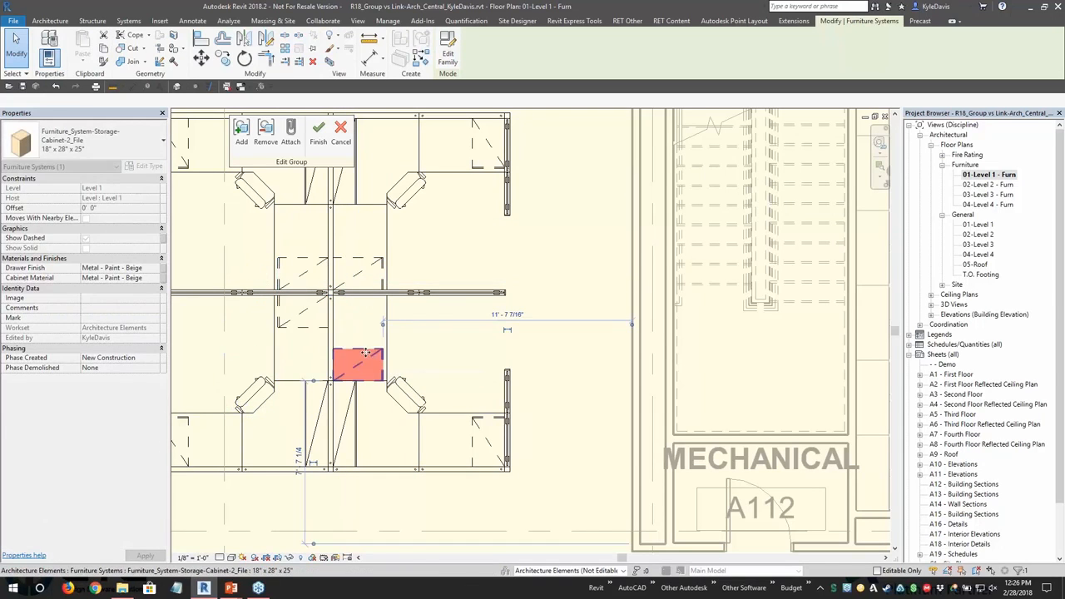
drag(359, 364, 365, 306)
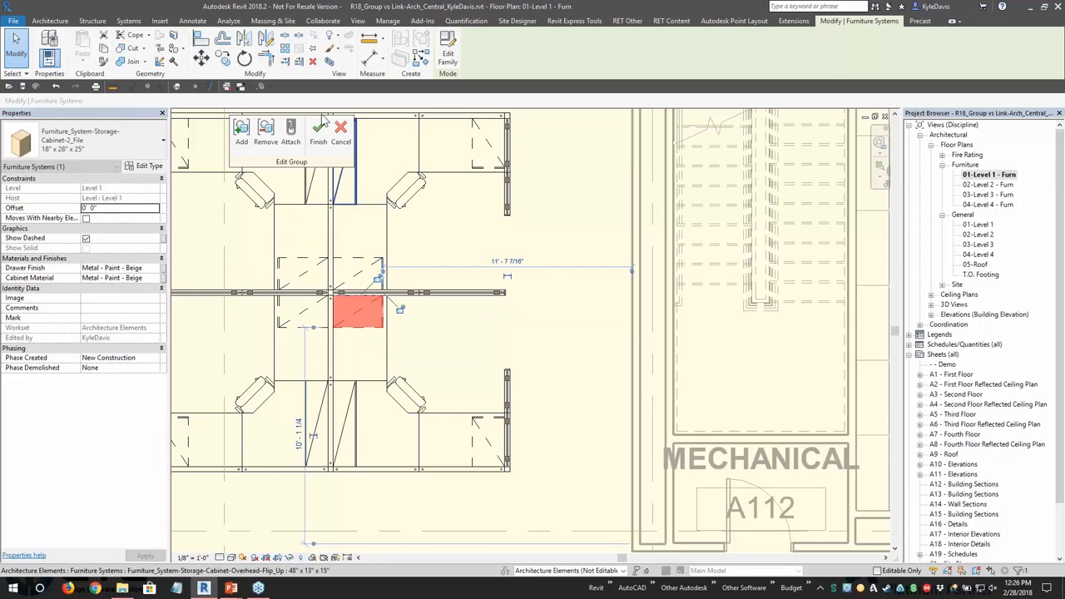
scroll(448, 292, down, 3)
middle_drag(404, 482, 366, 378)
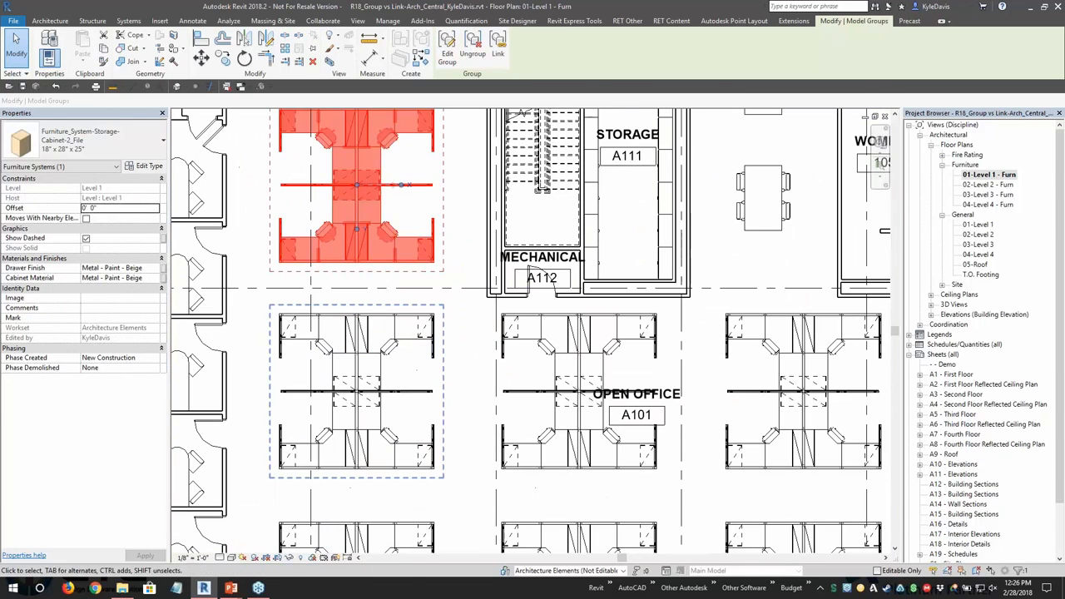
click(463, 337)
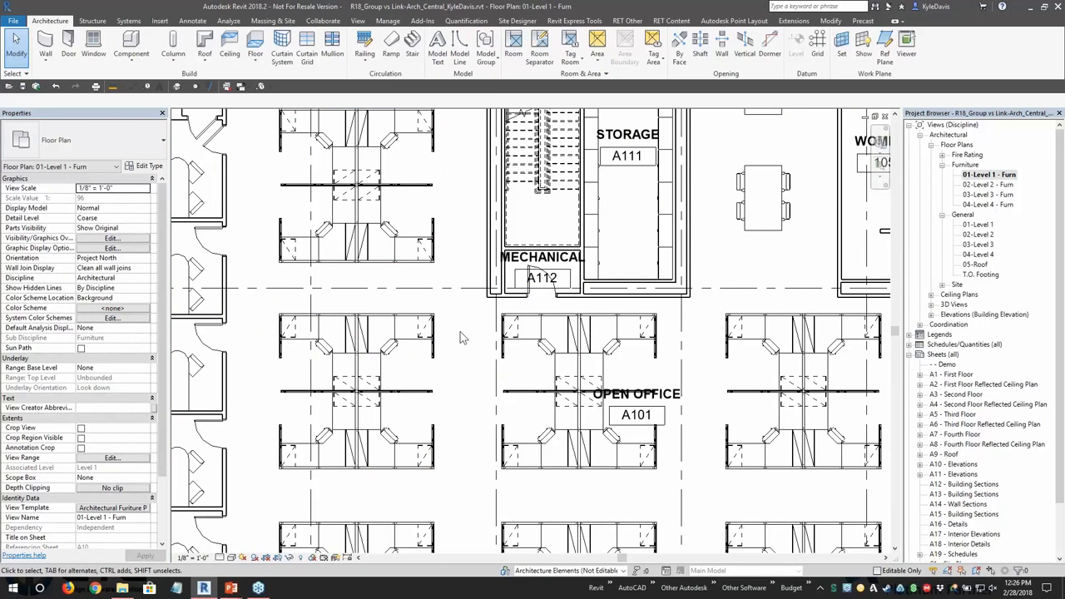
click(492, 238)
scroll(331, 311, down, 3)
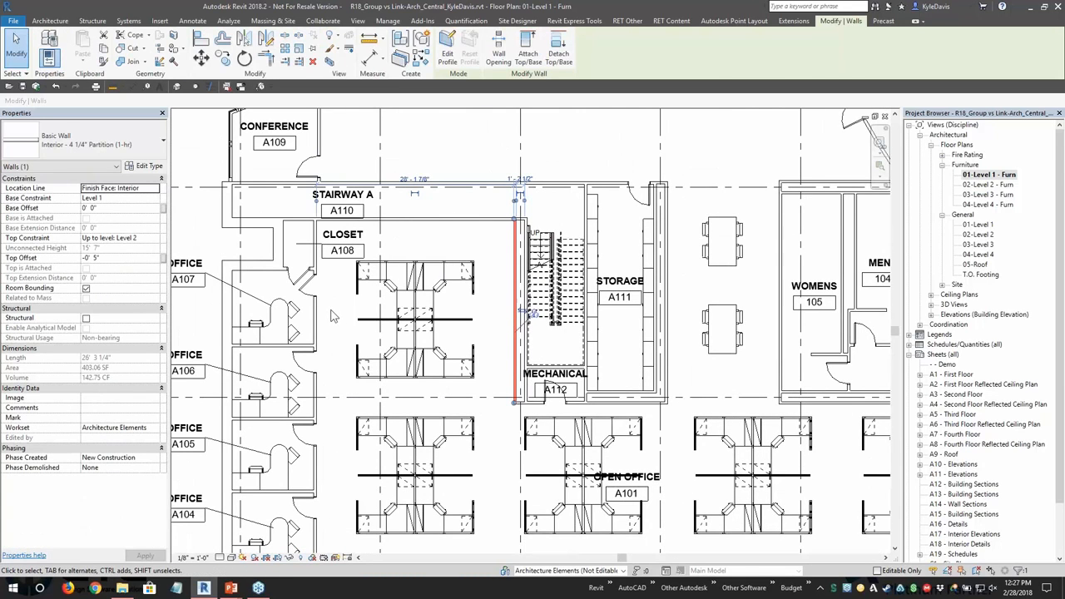
click(435, 246)
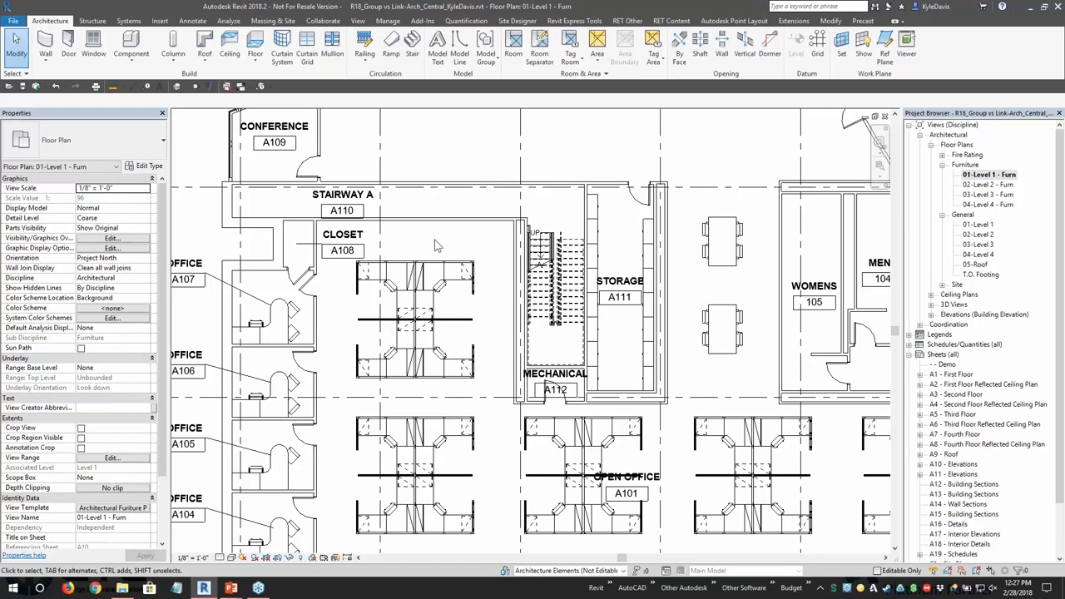
click(460, 306)
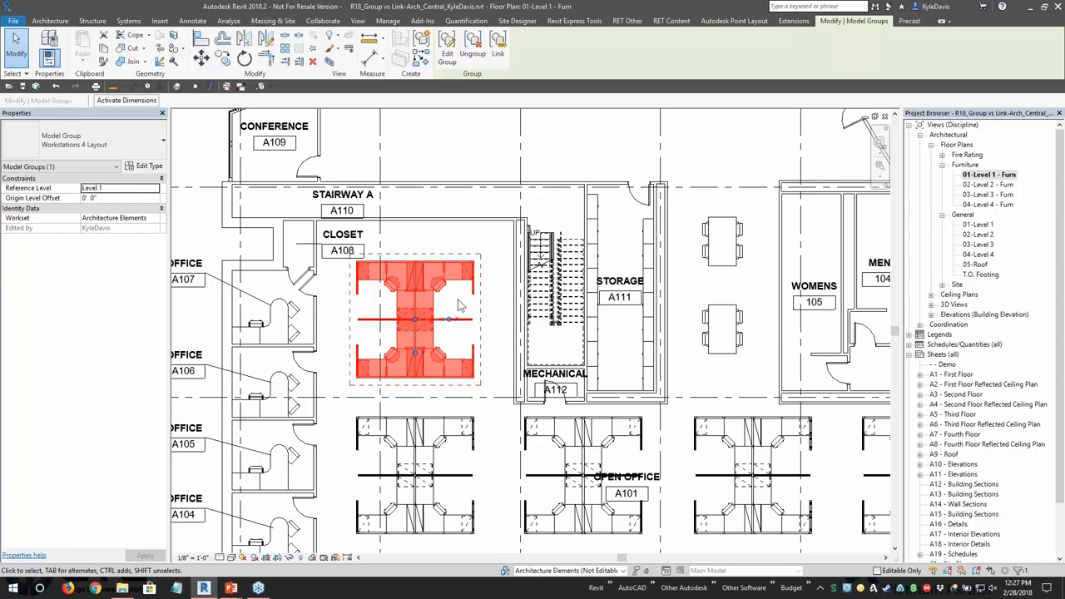
key(Escape)
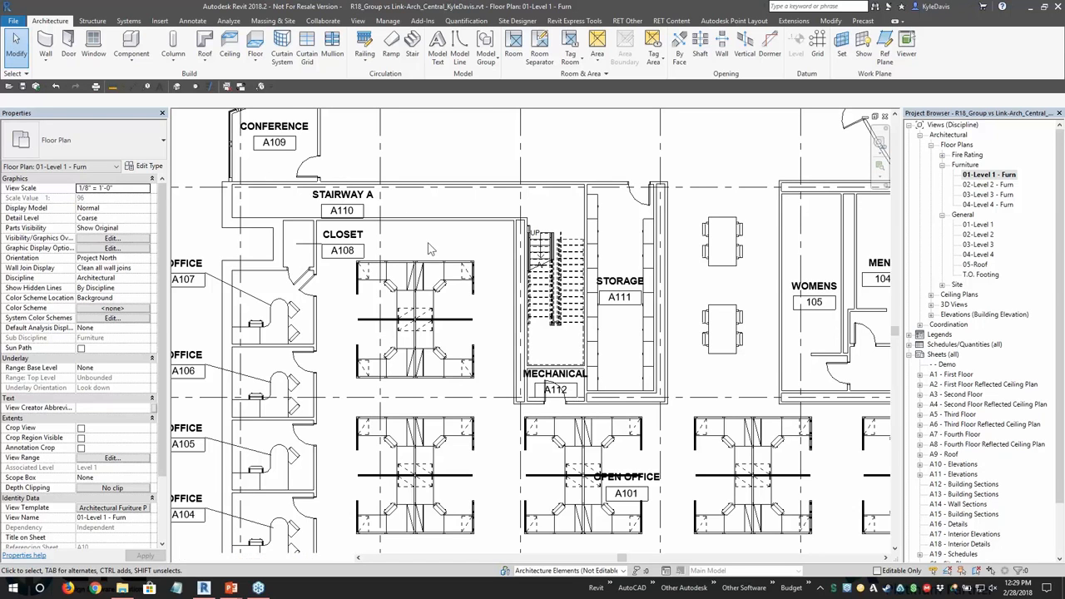
click(431, 278)
scroll(412, 212, down, 3)
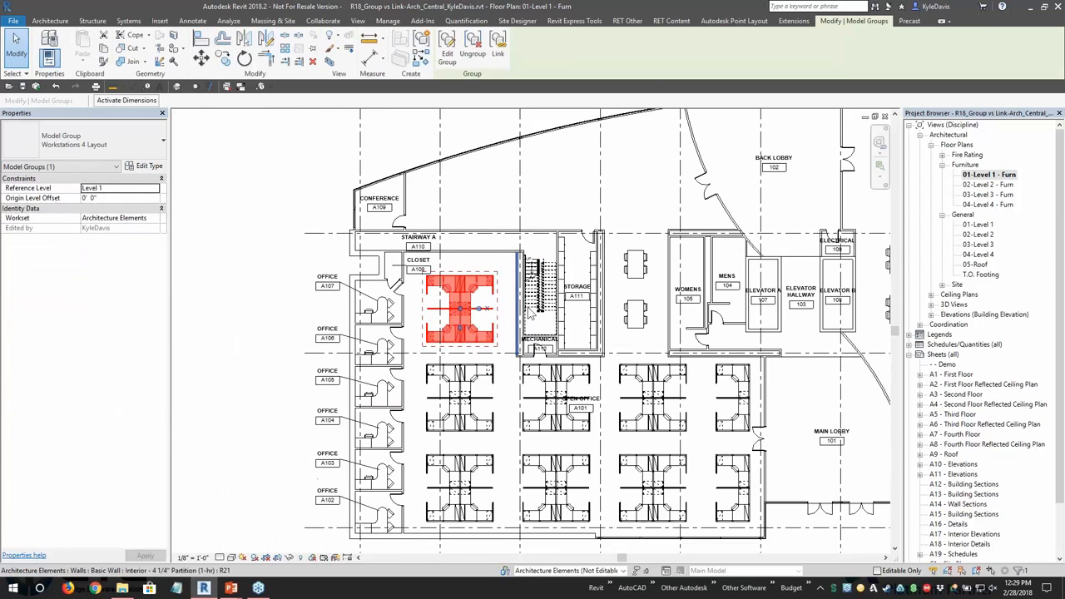
key(Escape)
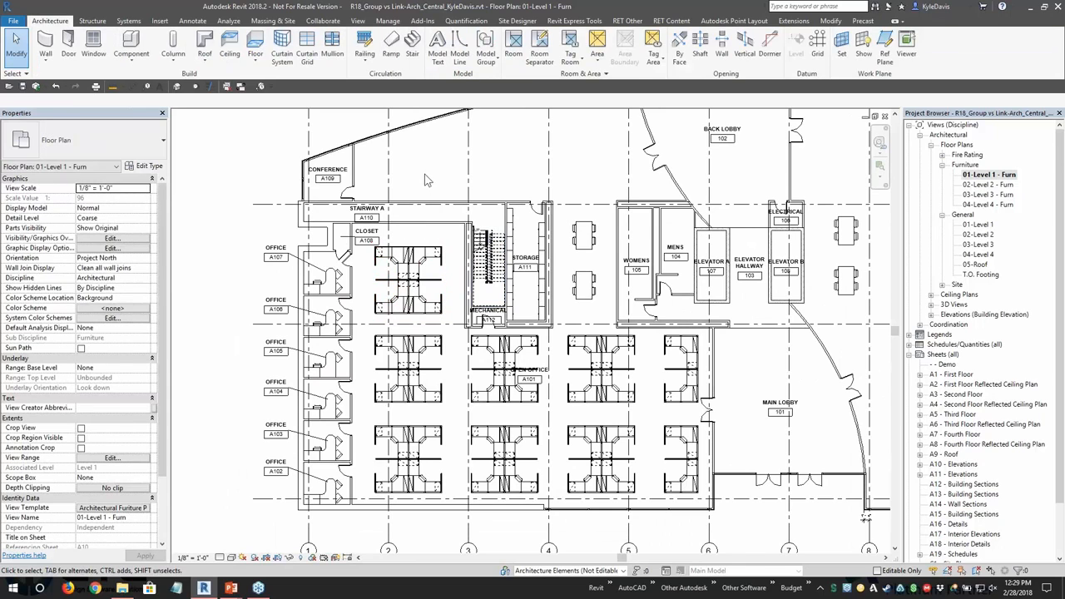
Switch to the hotel model's 01-Level 1 floor plan and examine the two furnished guest rooms and the empty wings along the corridor.
click(243, 86)
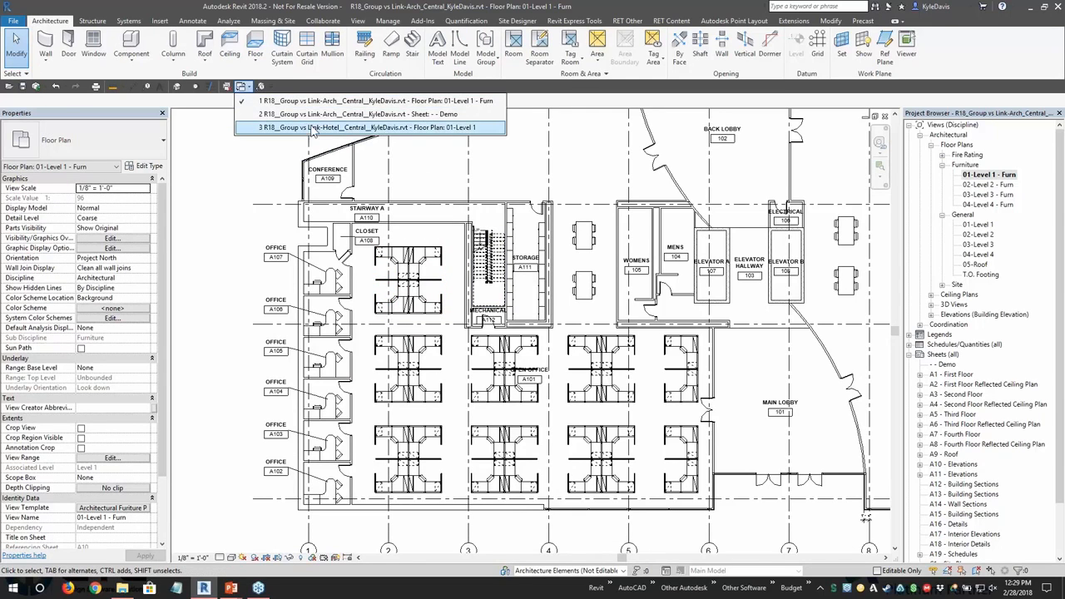
click(385, 127)
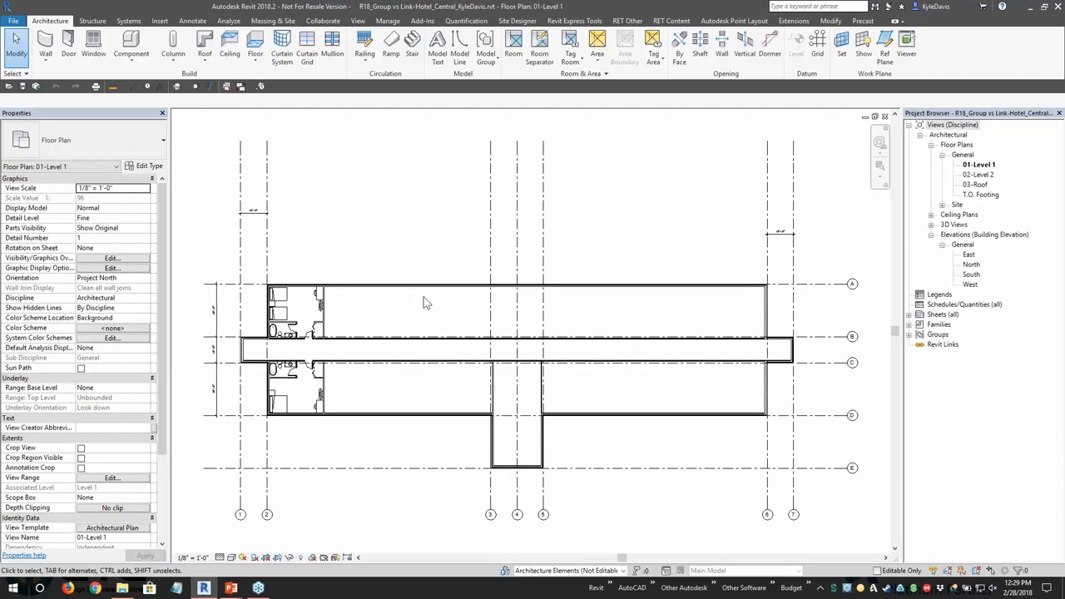
scroll(302, 348, up, 3)
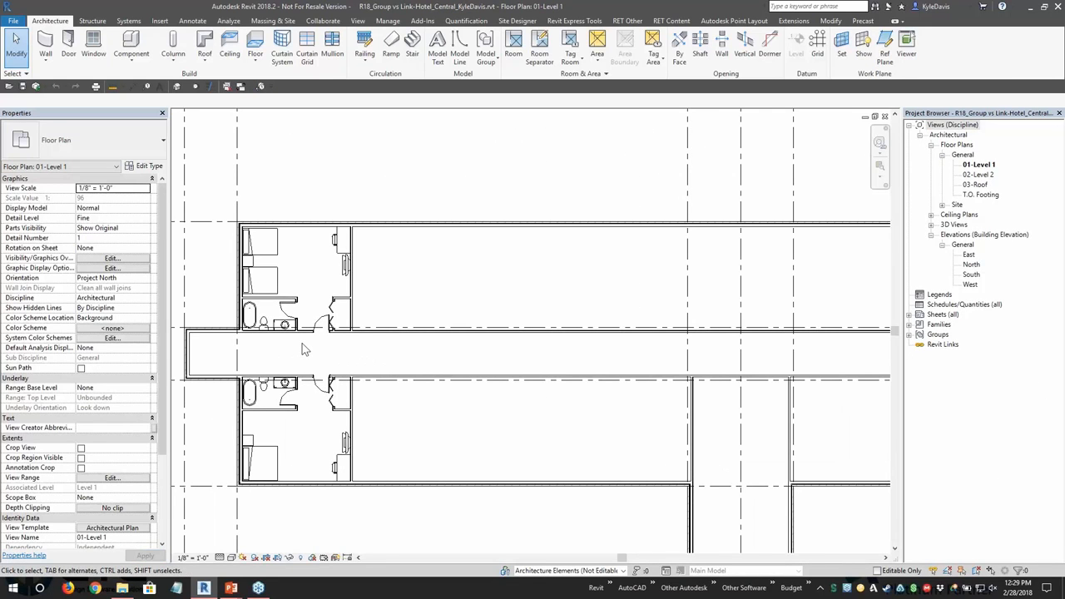
scroll(301, 348, up, 2)
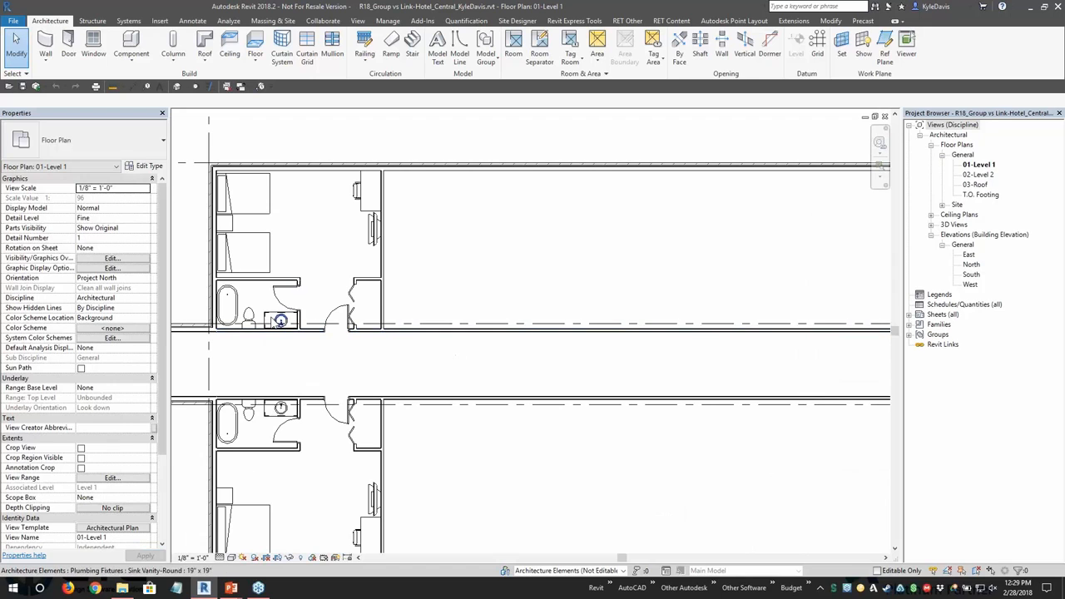
scroll(274, 316, up, 1)
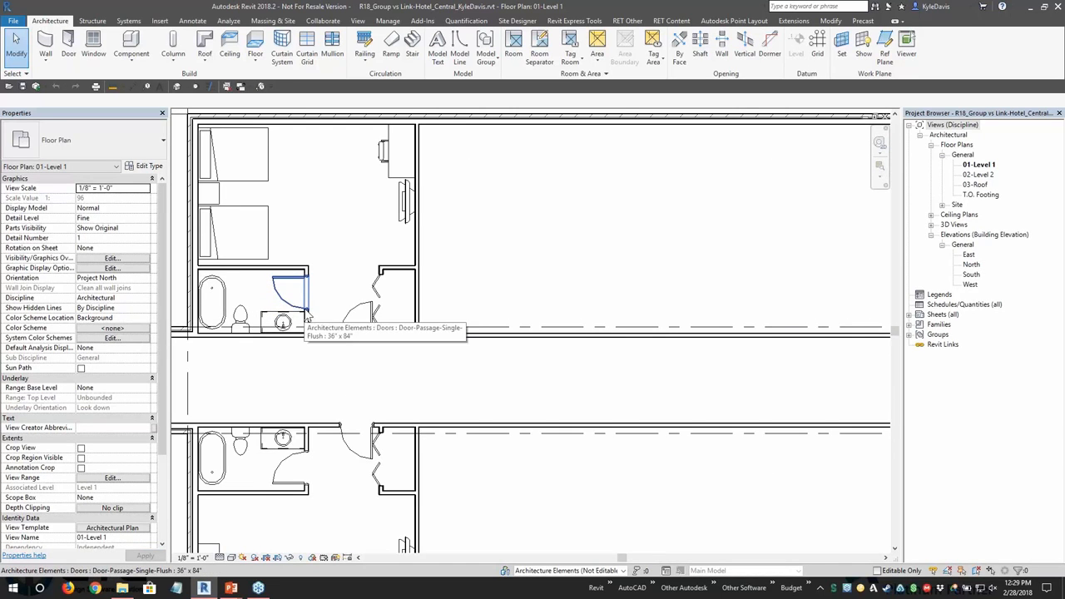
scroll(308, 314, down, 1)
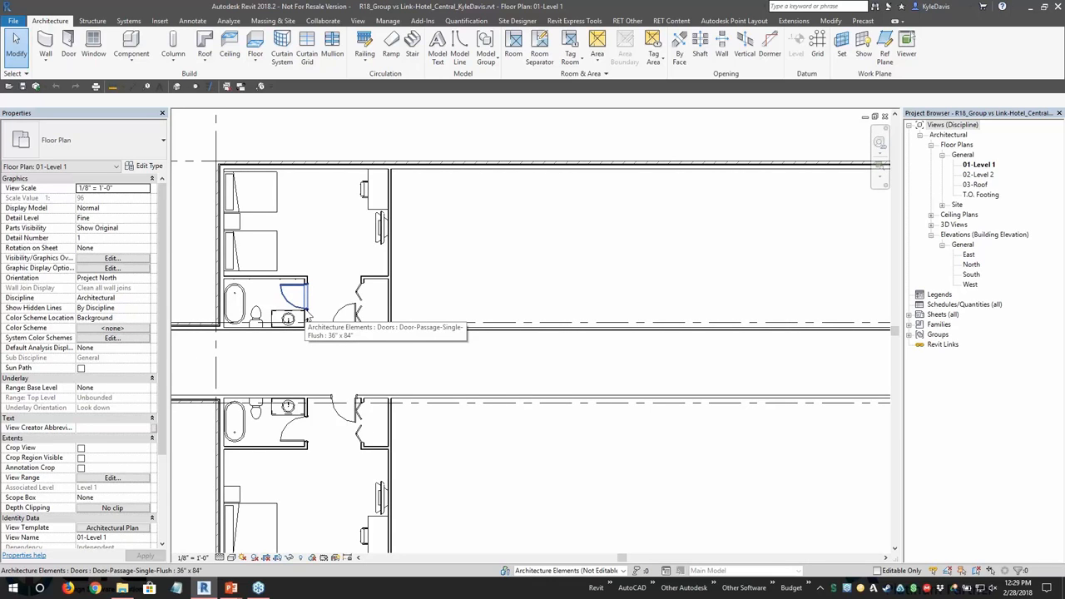
scroll(332, 324, down, 2)
scroll(337, 326, down, 3)
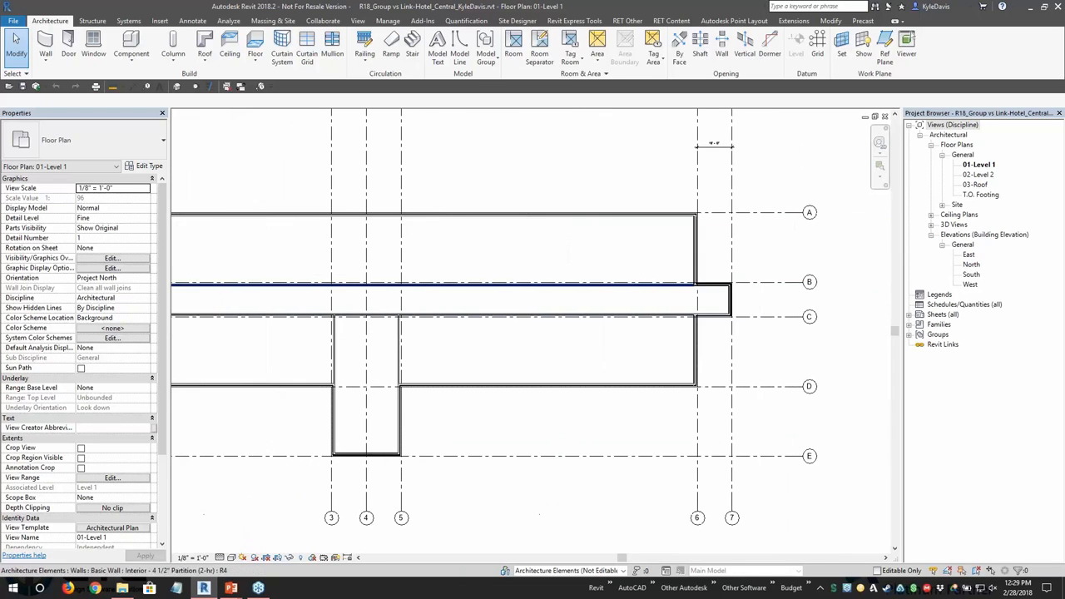
middle_drag(278, 359, 483, 363)
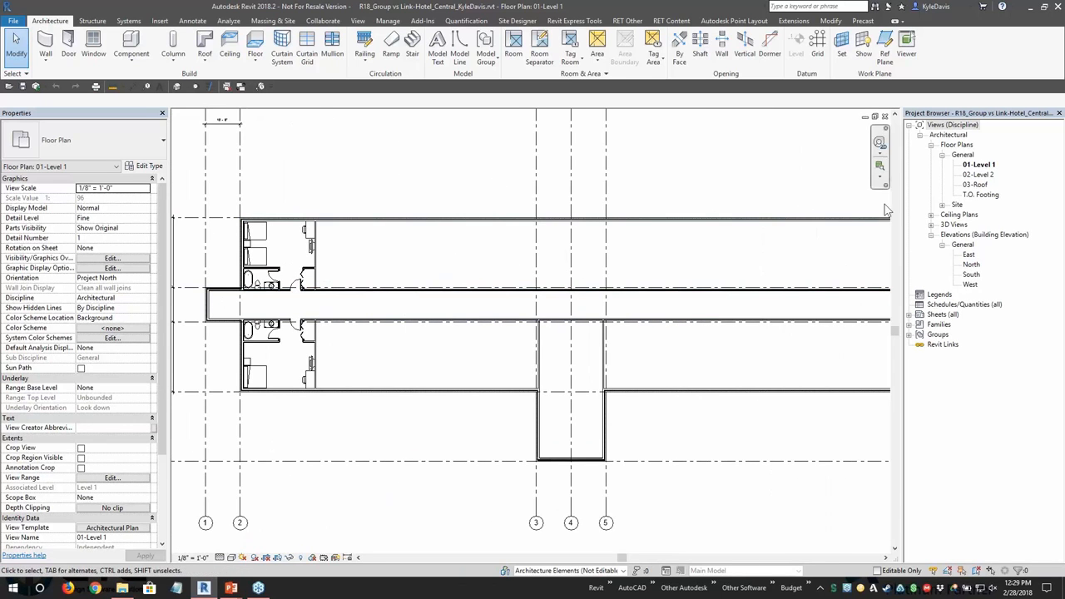
scroll(272, 265, up, 2)
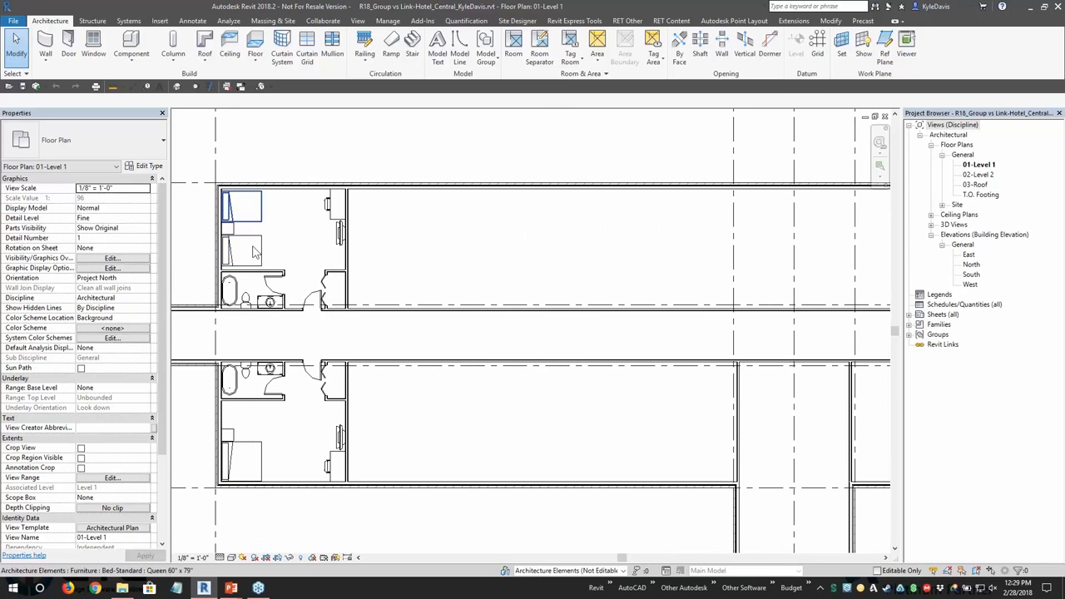
Open the 02-Level 2 floor plan and examine the suite layouts at the end of the corridor.
double_click(980, 175)
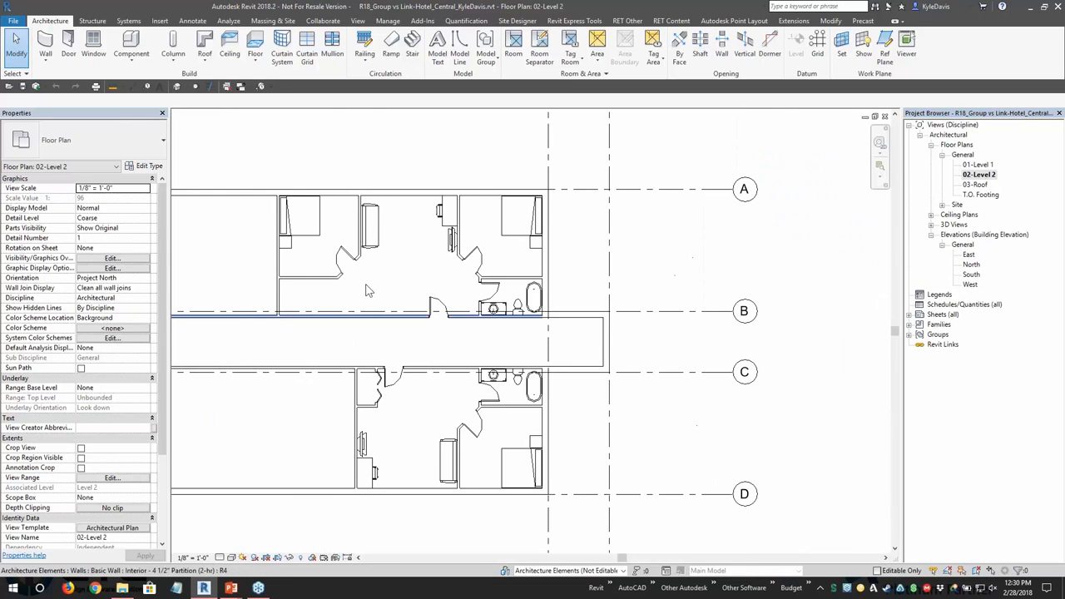
scroll(369, 282, up, 1)
middle_drag(500, 454, 485, 305)
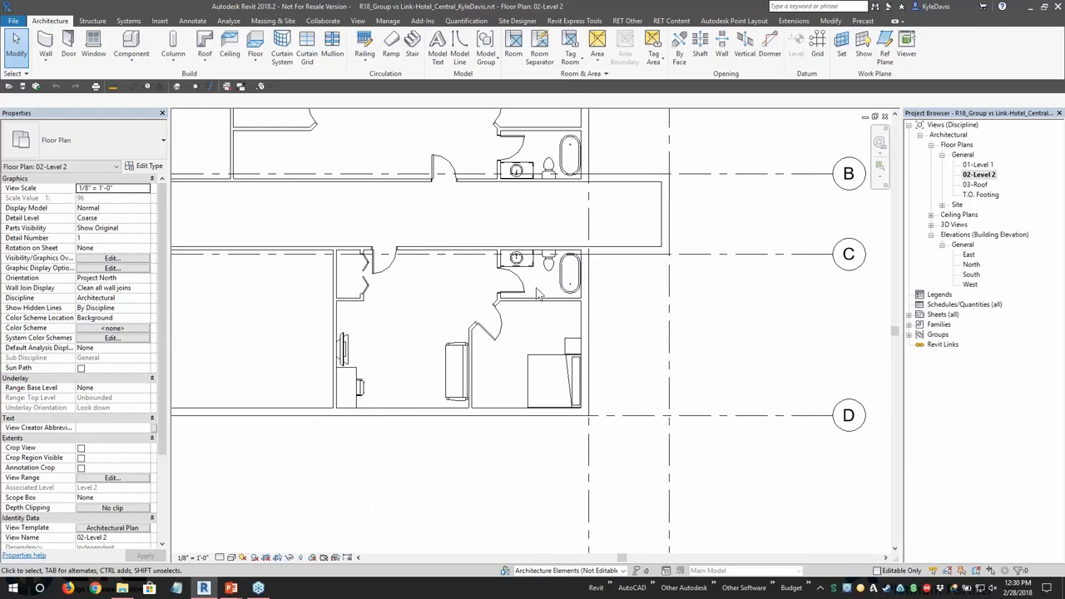
scroll(383, 235, down, 2)
middle_drag(383, 234, 440, 293)
On 01-Level 1, group the two-bed room's furniture, fixtures, interior partitions and inner doors, excluding the corridor door, as "Double Queen Bed".
double_click(977, 165)
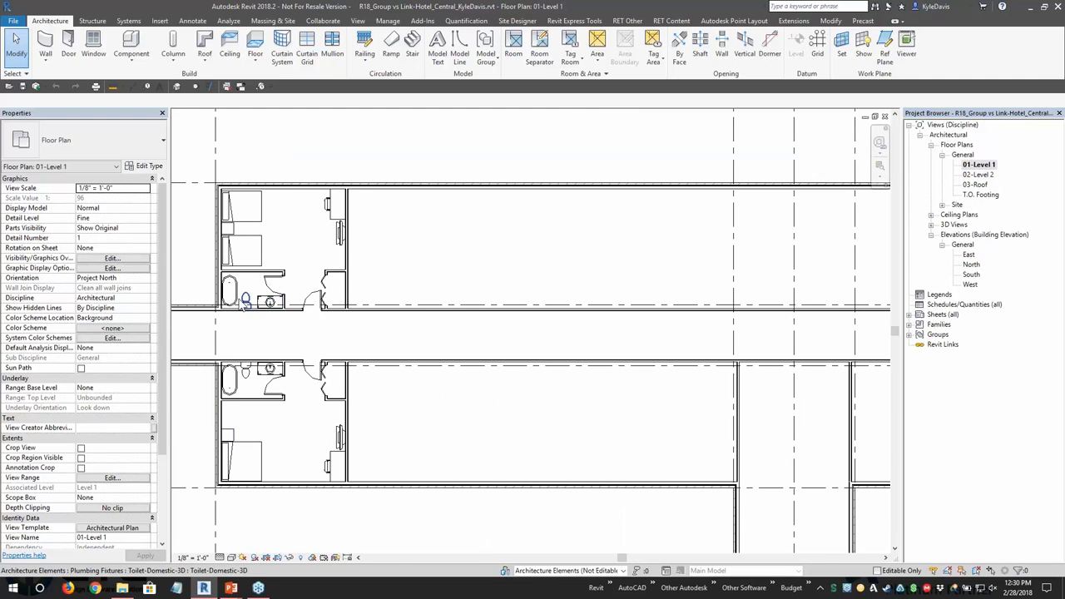
scroll(445, 308, up, 3)
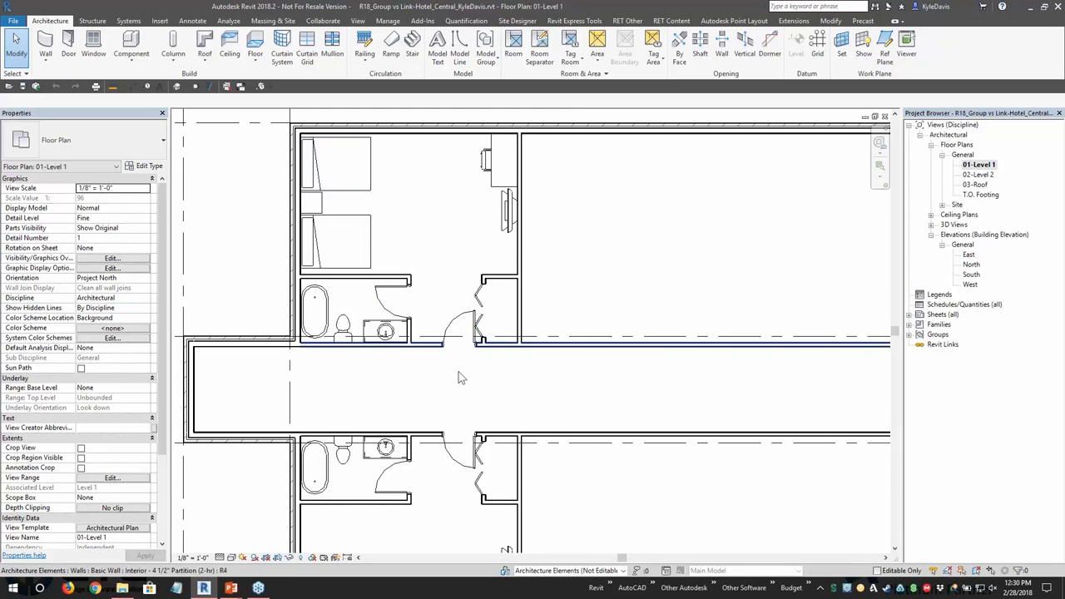
drag(508, 324, 309, 143)
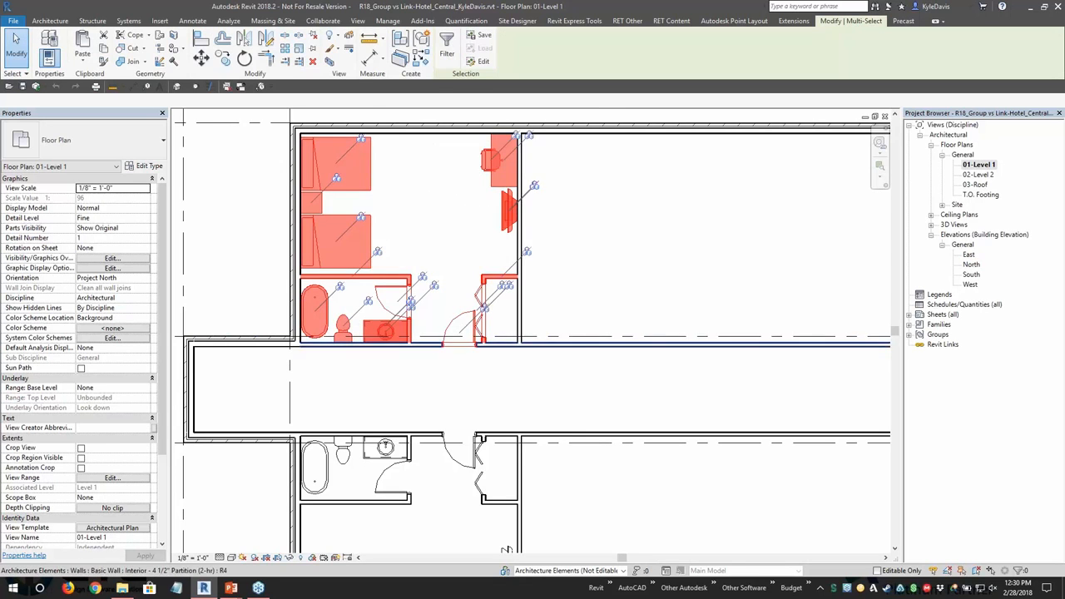
shift+click(452, 332)
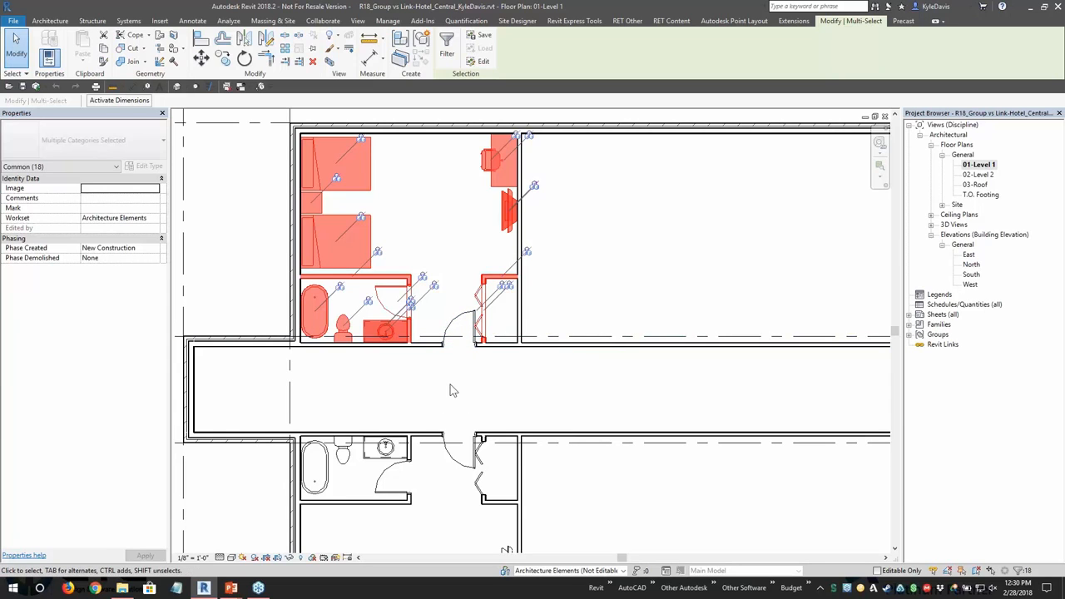
click(423, 42)
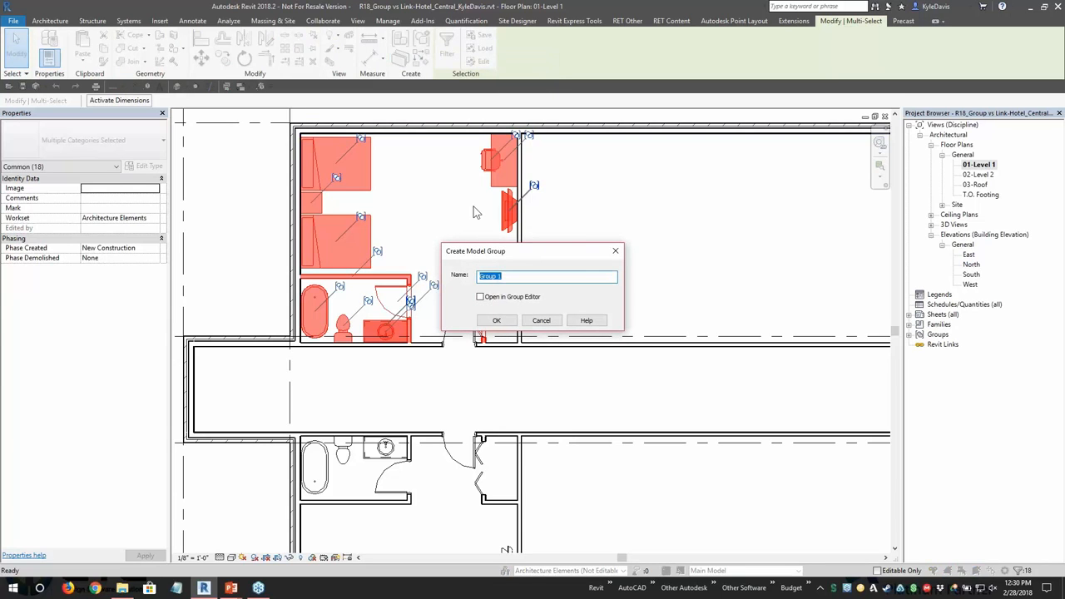
text(Double Queen Bed)
click(496, 319)
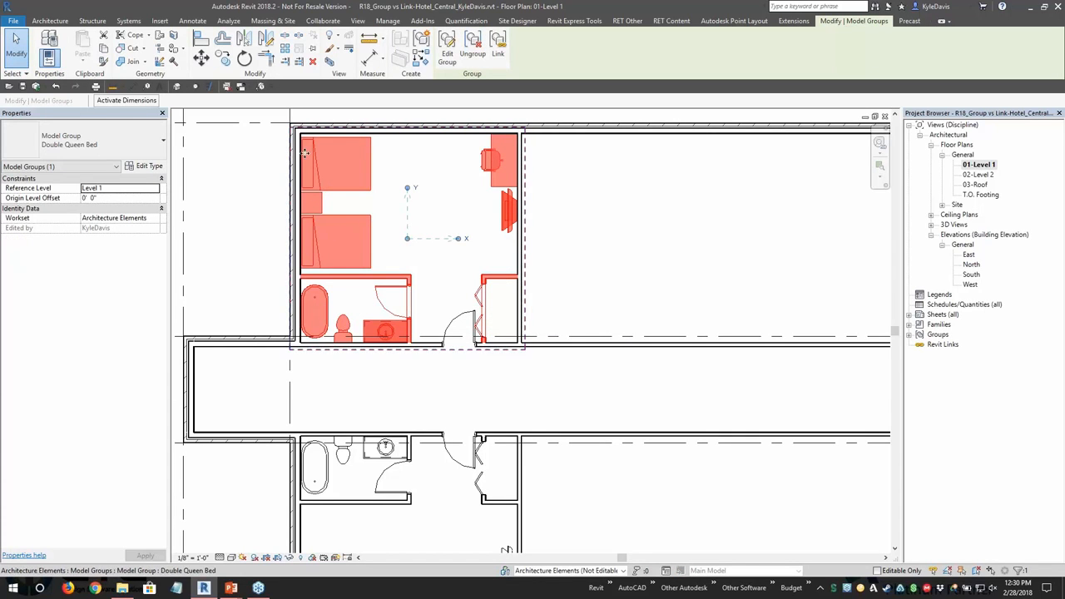
Copy the Double Queen Bed group into the adjoining bay, aligning it from the exterior wall's inner face to the dividing wall's far face.
click(224, 58)
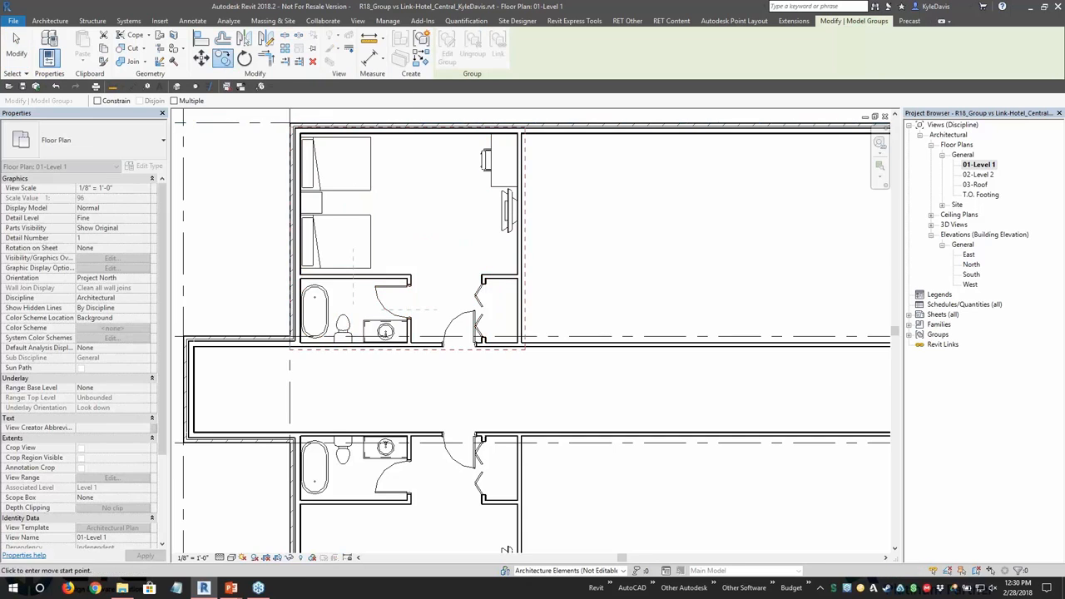
scroll(310, 148, up, 3)
scroll(301, 143, up, 5)
click(301, 144)
scroll(450, 169, down, 4)
middle_drag(599, 165, 267, 176)
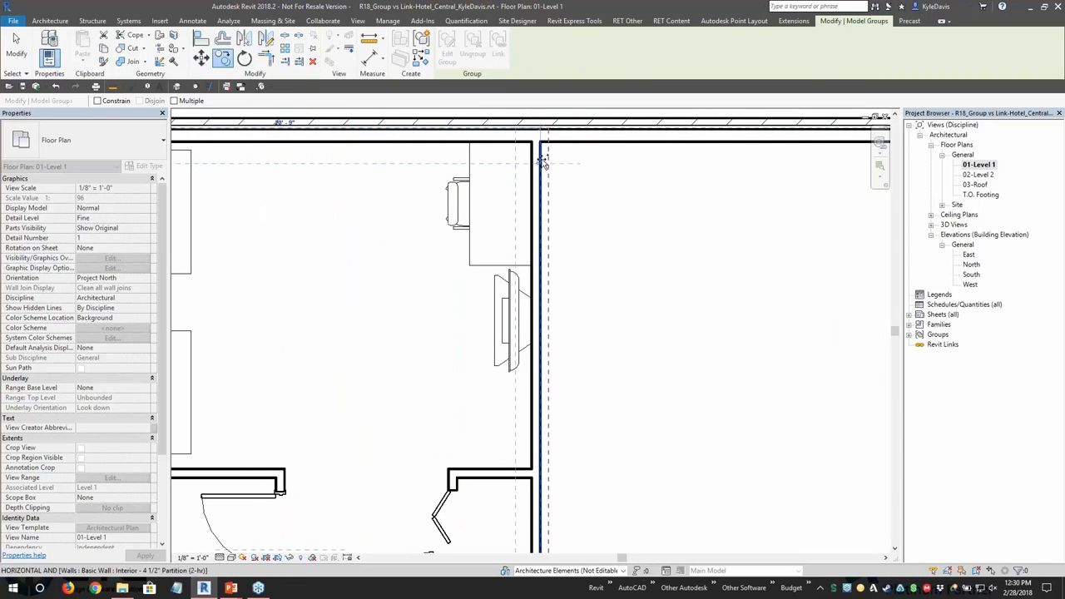
click(541, 163)
scroll(596, 220, down, 3)
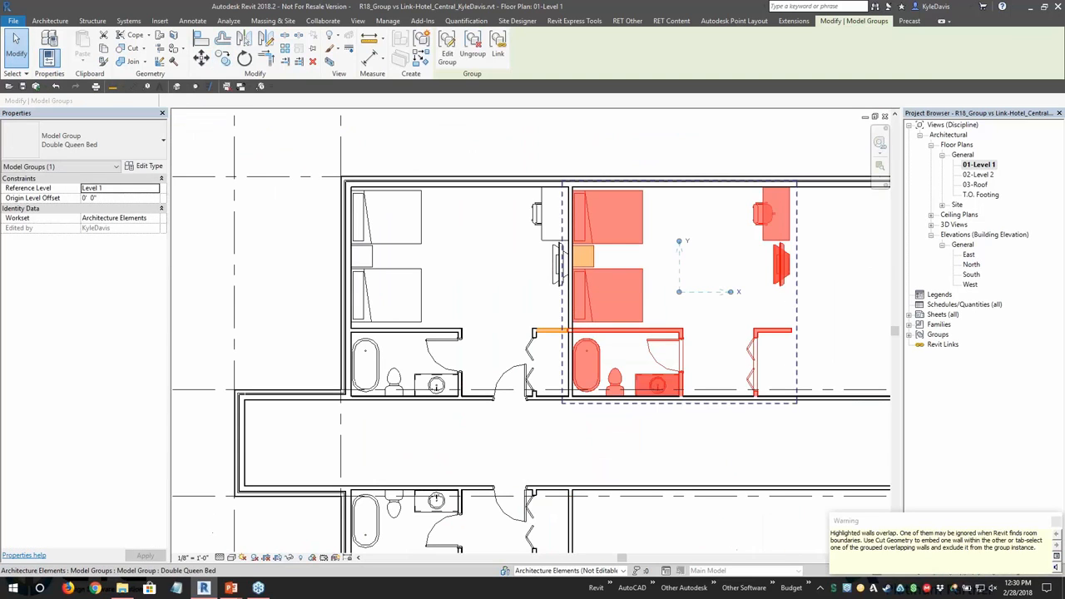
middle_drag(605, 350, 485, 324)
click(434, 314)
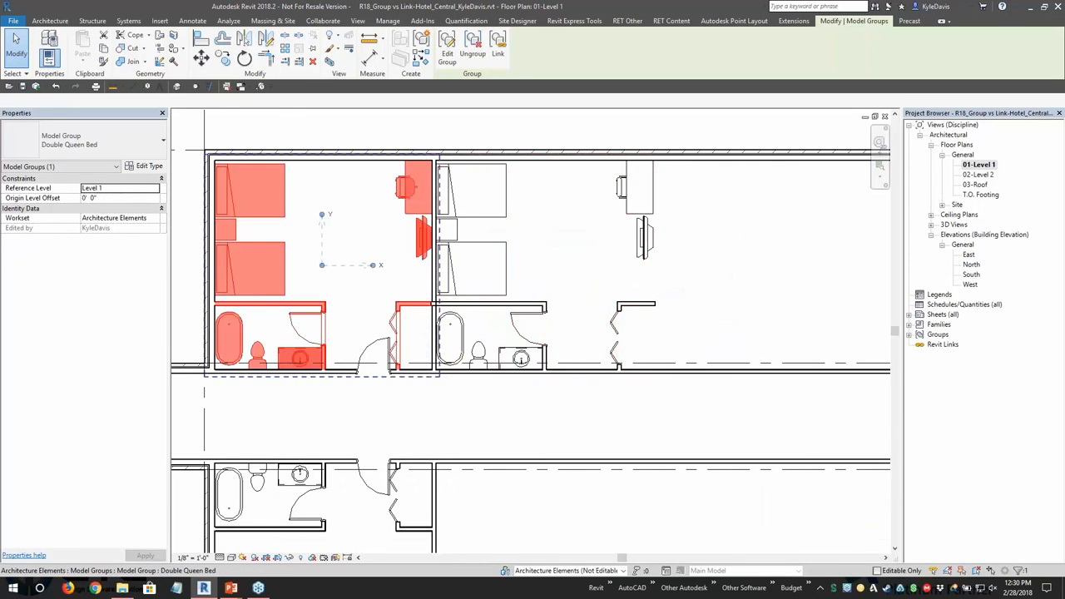
Edit the copied Double Queen Bed group so its bathroom wall's overshooting end meets the dividing wall, and finish the group edit.
key(Escape)
scroll(435, 314, up, 2)
click(440, 309)
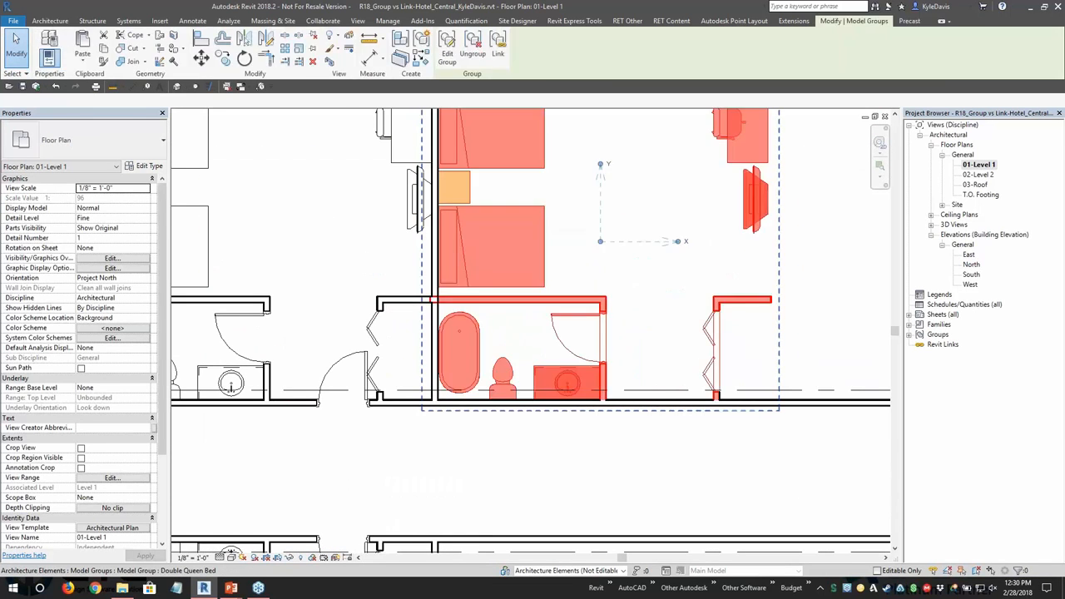
scroll(435, 297, up, 2)
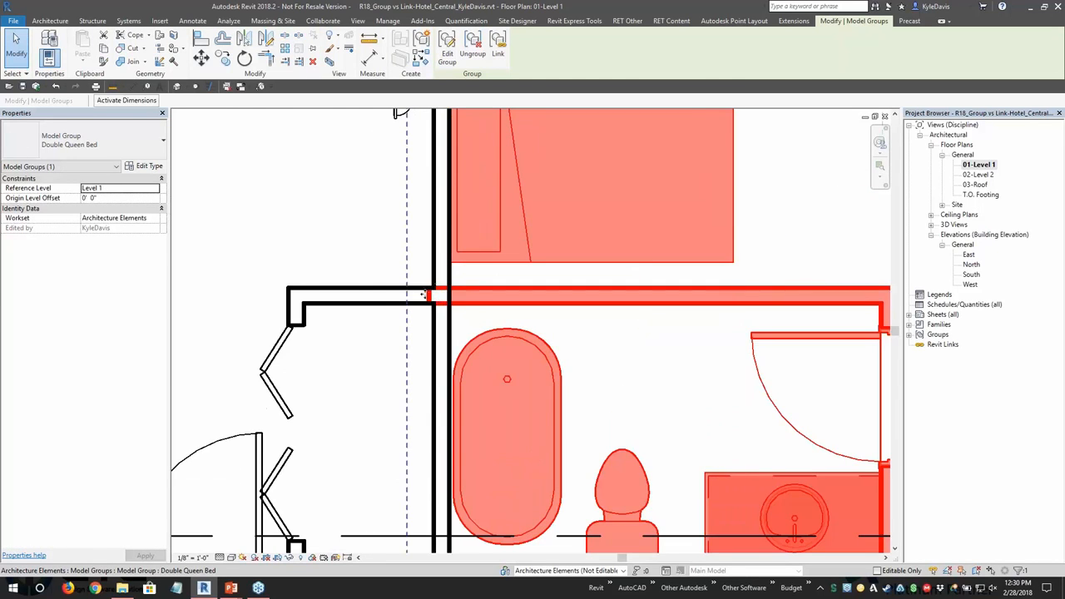
scroll(436, 296, down, 2)
middle_drag(308, 314, 414, 307)
middle_drag(522, 292, 353, 353)
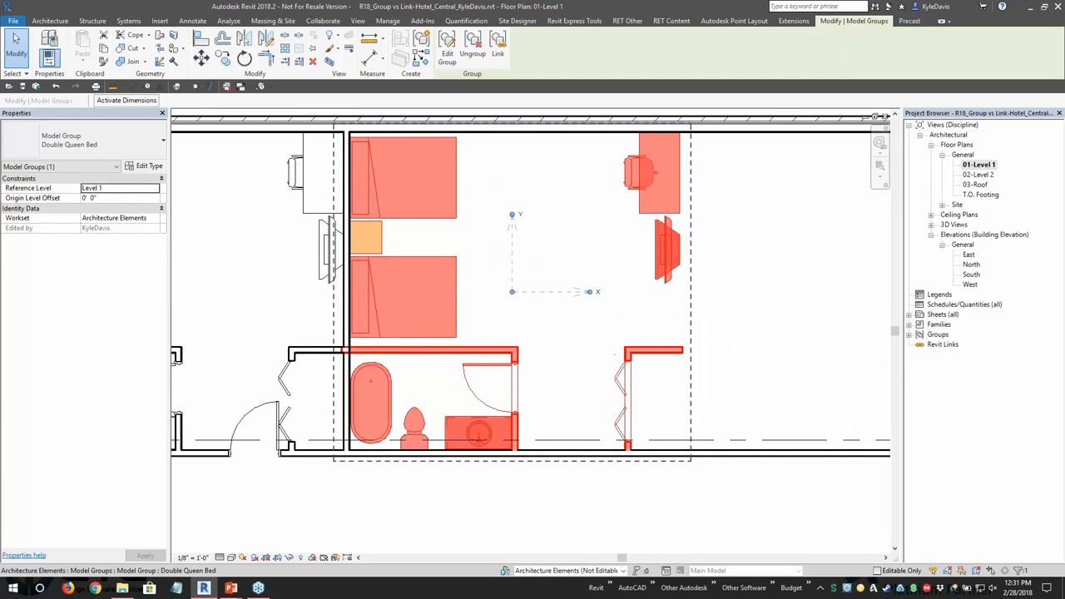
click(447, 47)
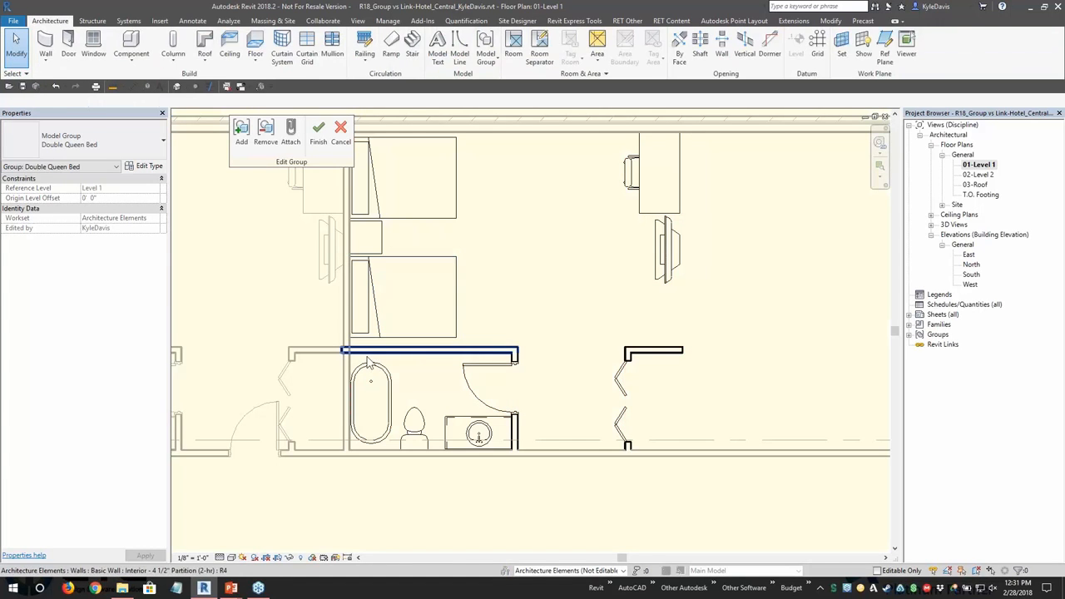
click(499, 350)
drag(341, 348, 348, 348)
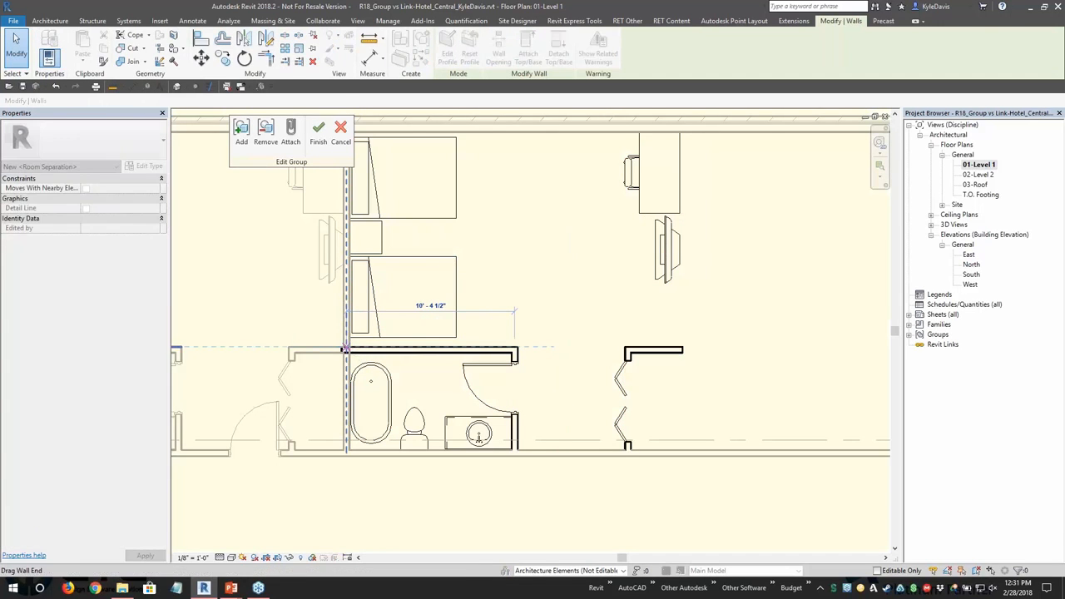
click(318, 131)
Examine the bathroom wall junctions and the dividing wall in both Double Queen Bed rooms.
middle_drag(358, 330, 619, 320)
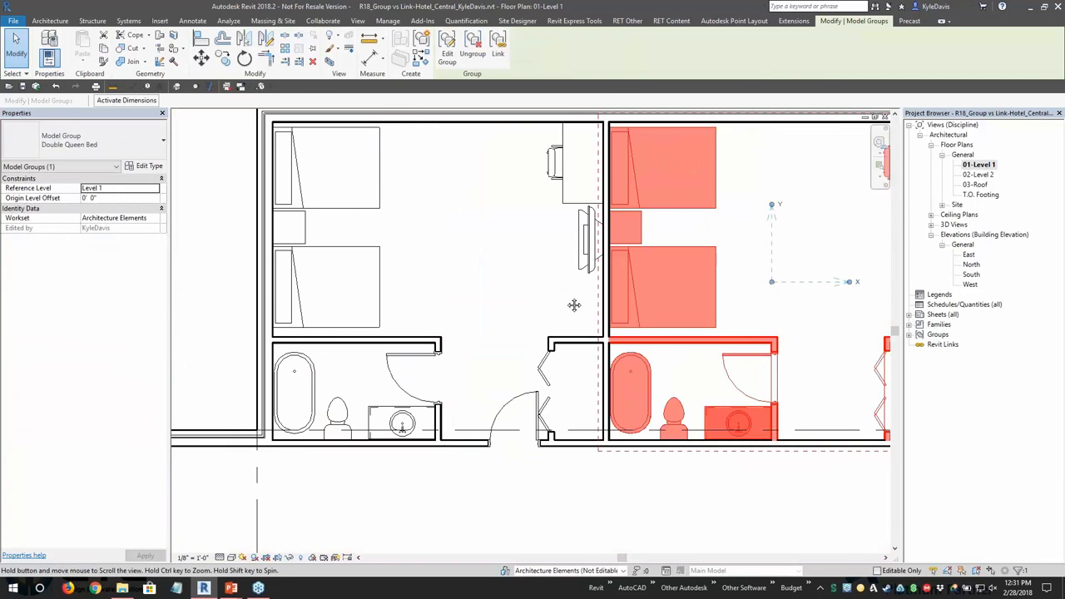
click(307, 340)
scroll(306, 341, down, 1)
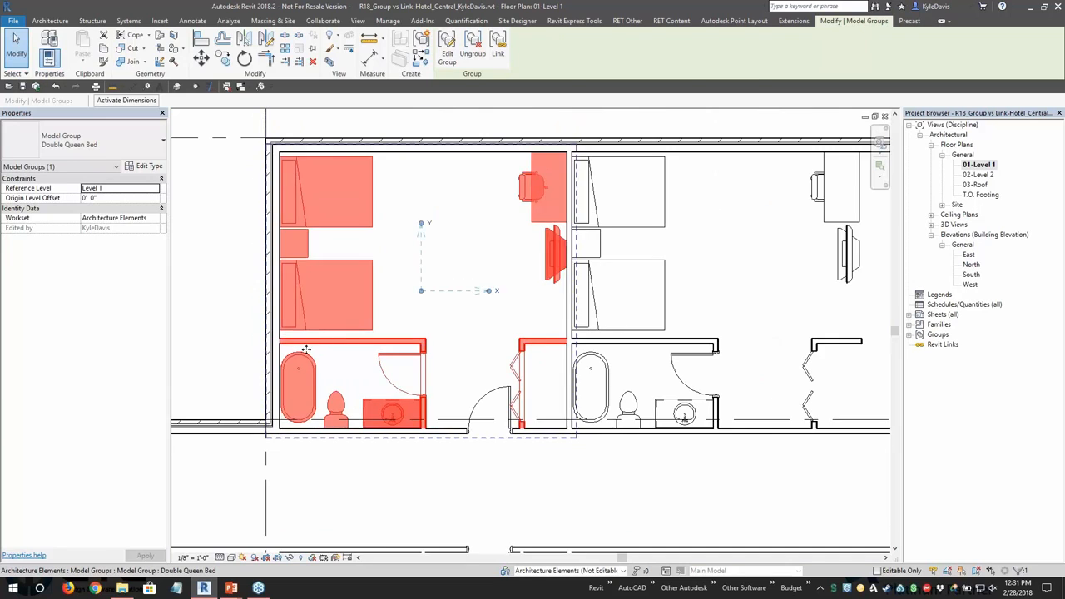
key(Escape)
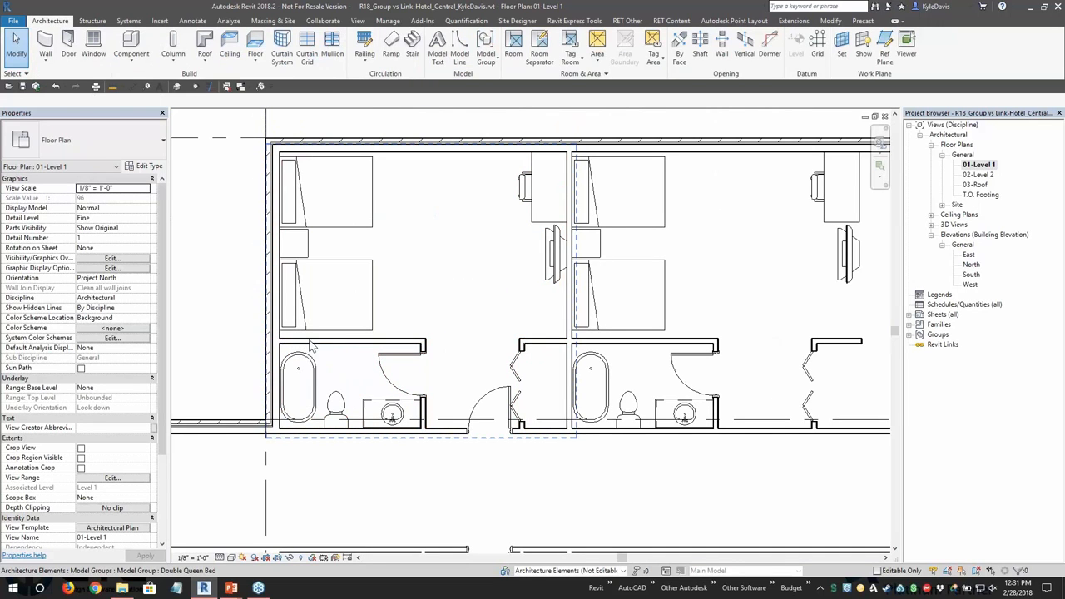
click(619, 351)
middle_drag(568, 293, 317, 283)
click(317, 279)
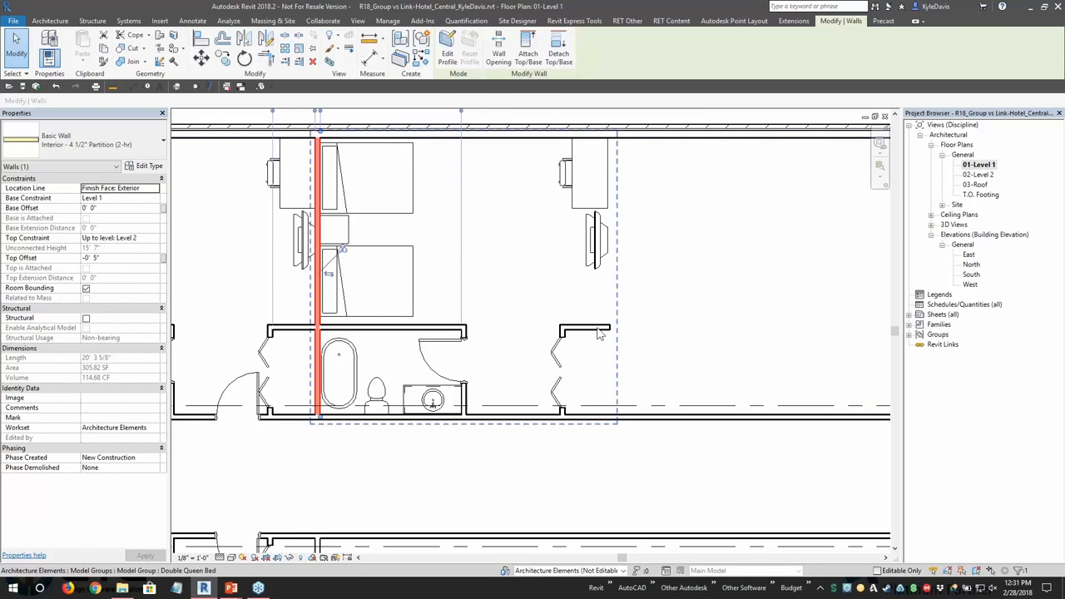
click(380, 336)
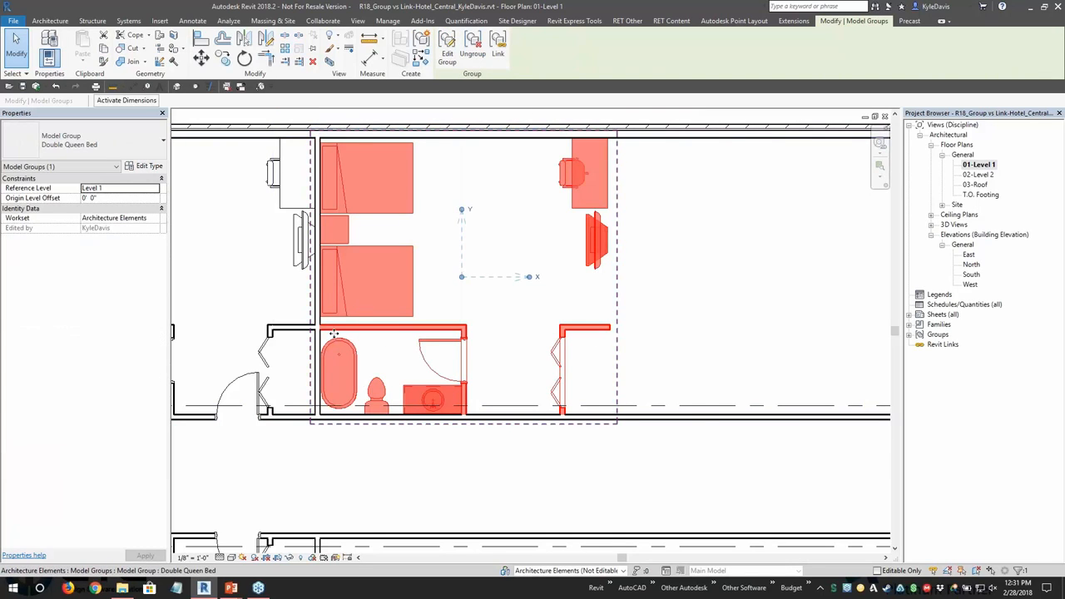
click(318, 291)
Examine the empty bays toward the far exterior wall and the corridor wall along the two grouped rooms.
scroll(329, 295, down, 3)
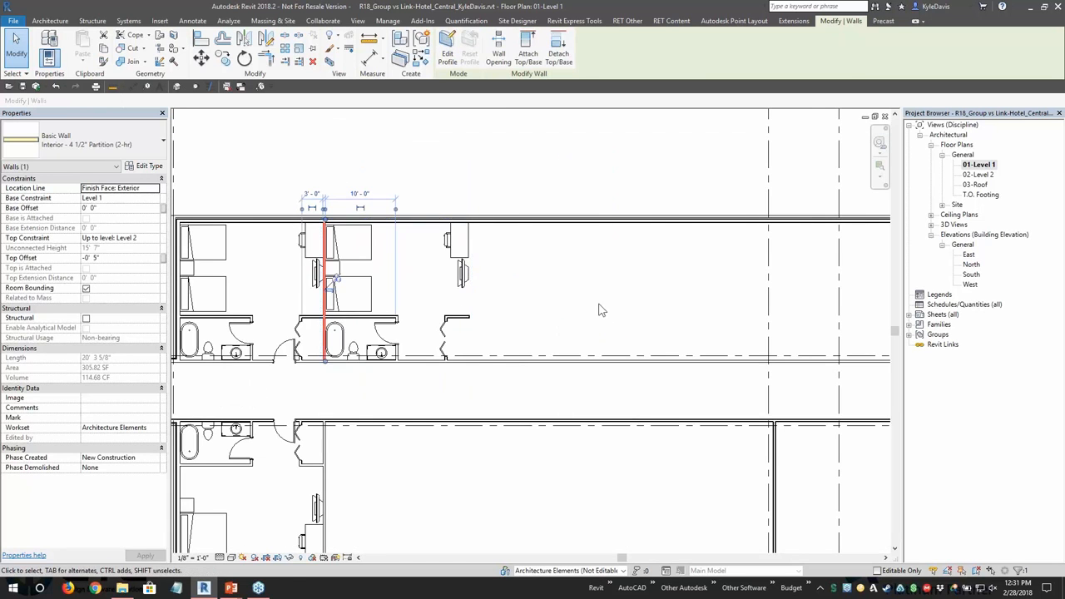
scroll(611, 305, down, 4)
middle_drag(582, 306, 309, 317)
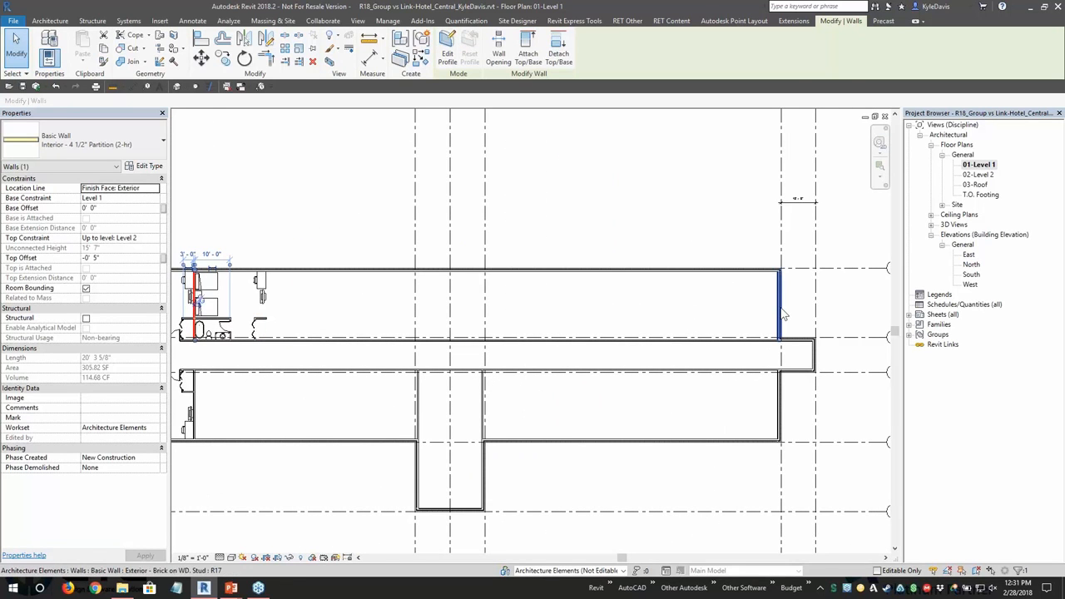
click(266, 316)
click(263, 319)
middle_drag(189, 325, 312, 323)
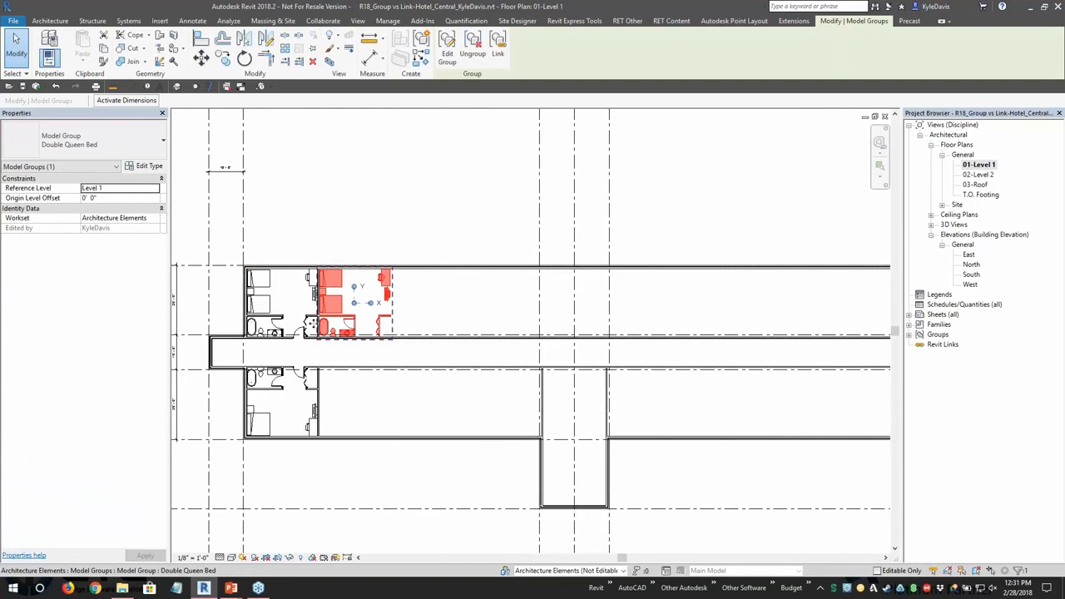
scroll(311, 325, up, 2)
click(314, 352)
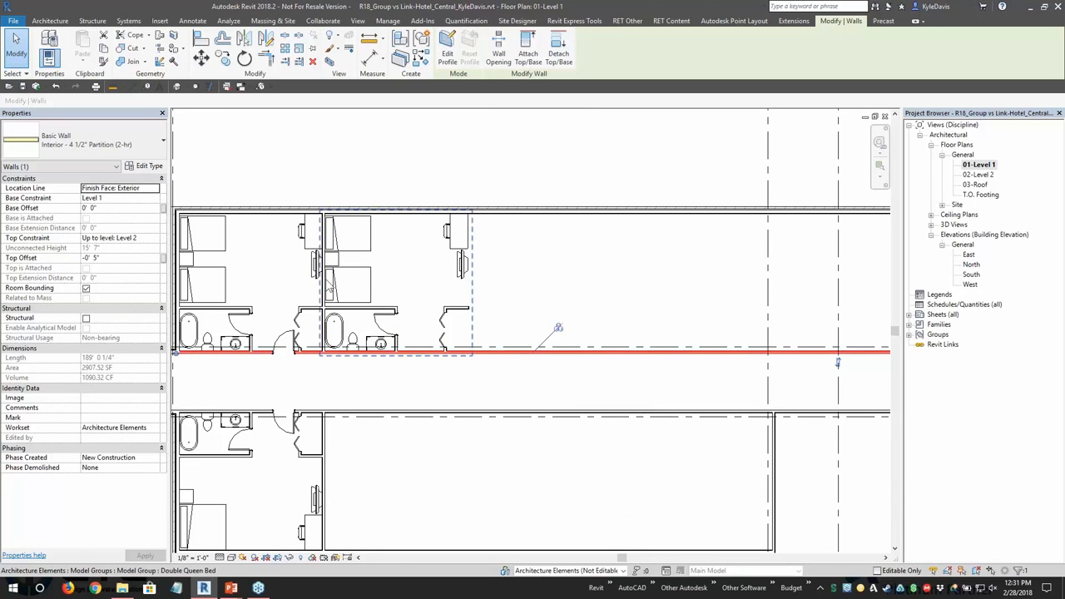
key(Escape)
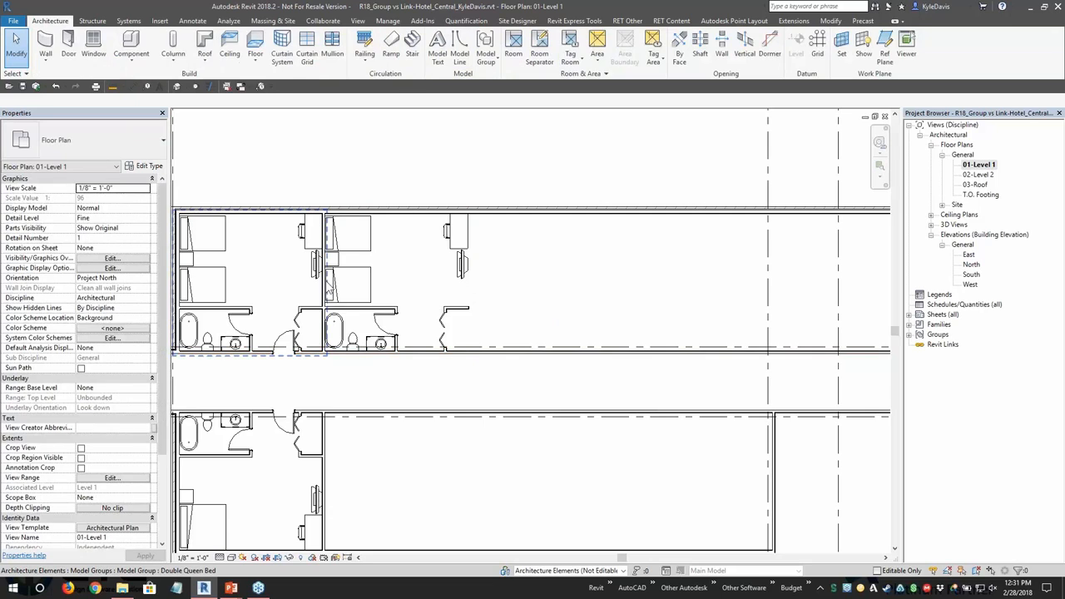
scroll(327, 301, up, 1)
click(327, 301)
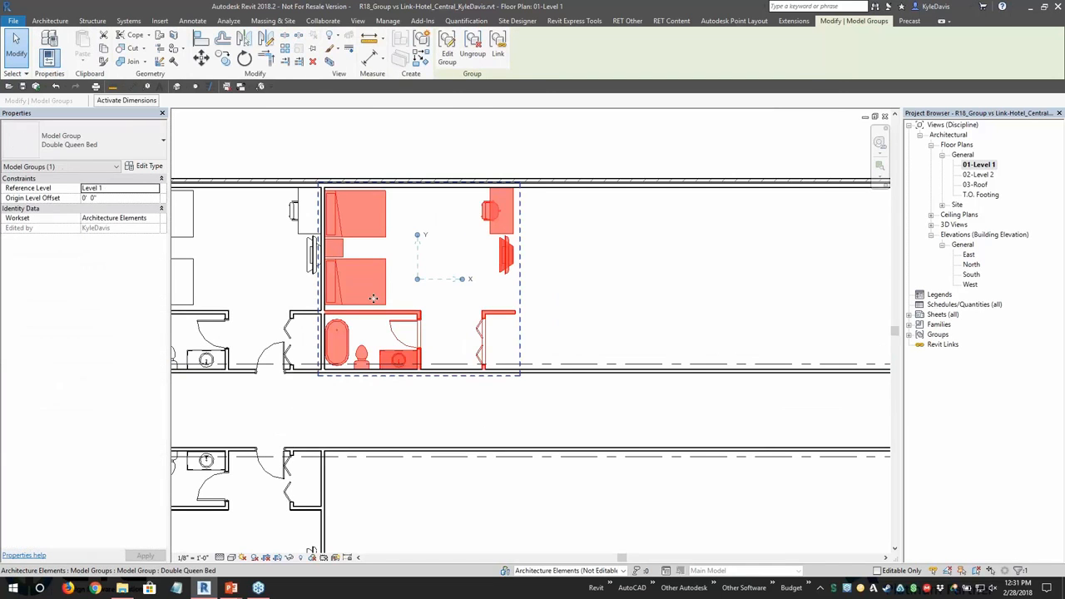
click(225, 65)
scroll(325, 238, up, 3)
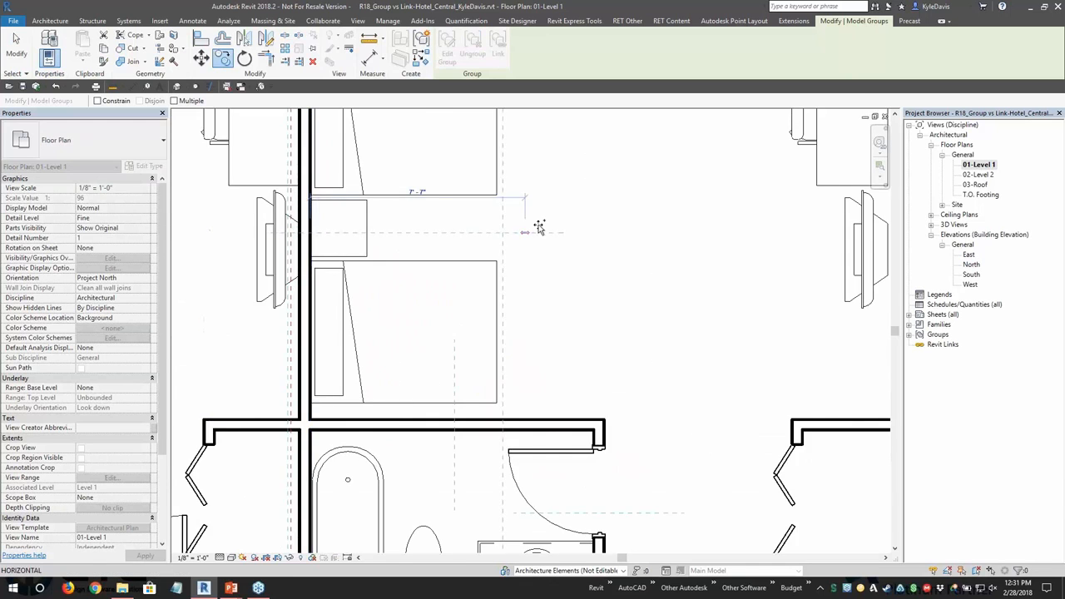
scroll(539, 227, down, 2)
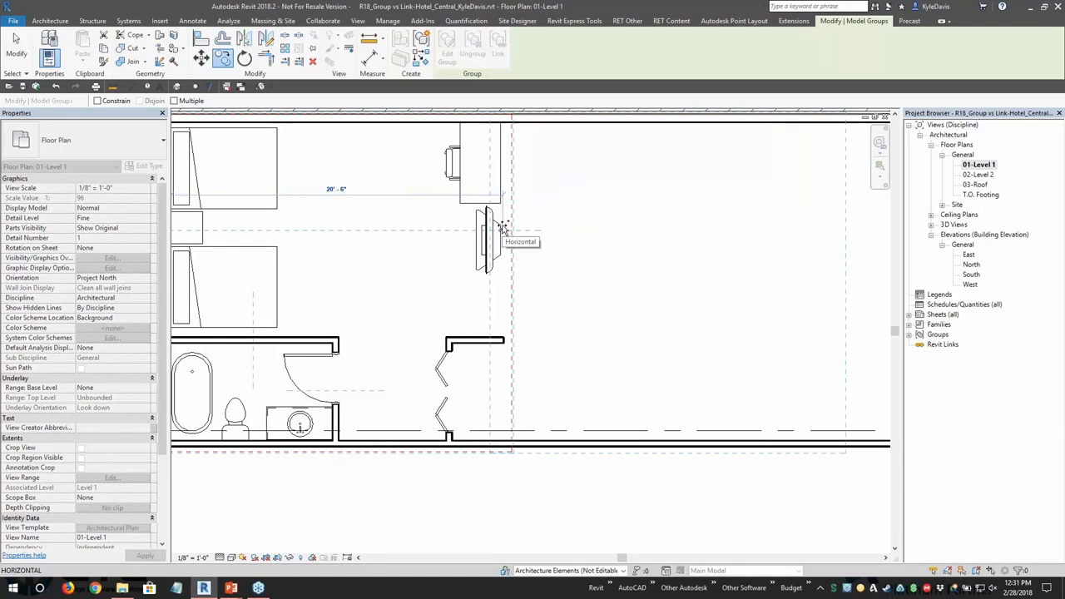
key(Escape)
key(Escape)
Copy the dividing wall together with the second room's Double Queen Bed group into the next bay, aligned to the closet wall's open end.
middle_drag(502, 230, 684, 222)
click(349, 295)
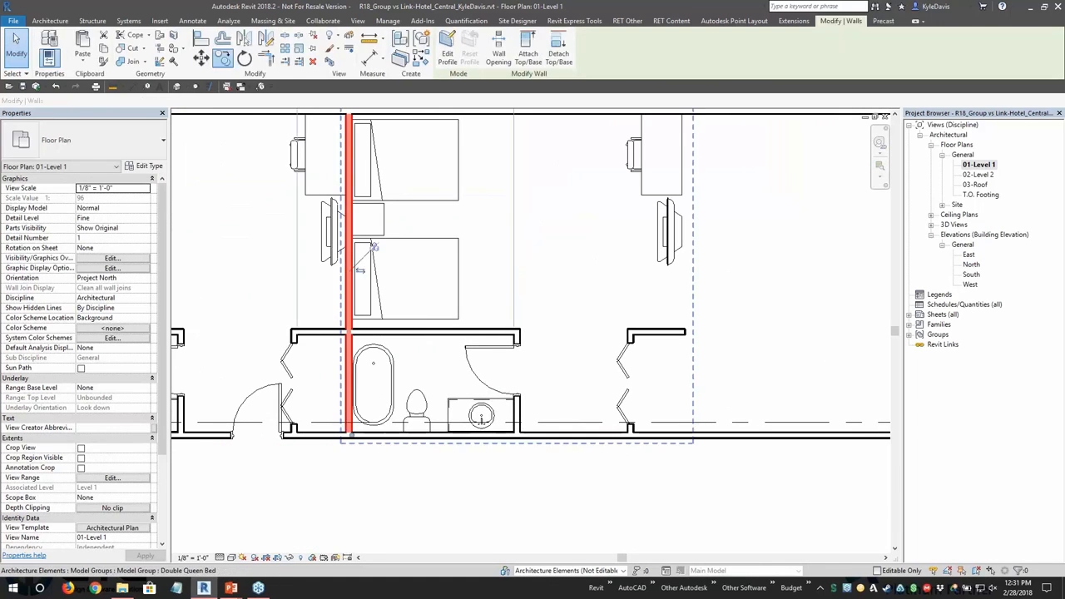
ctrl+click(379, 281)
key(c)
key(o)
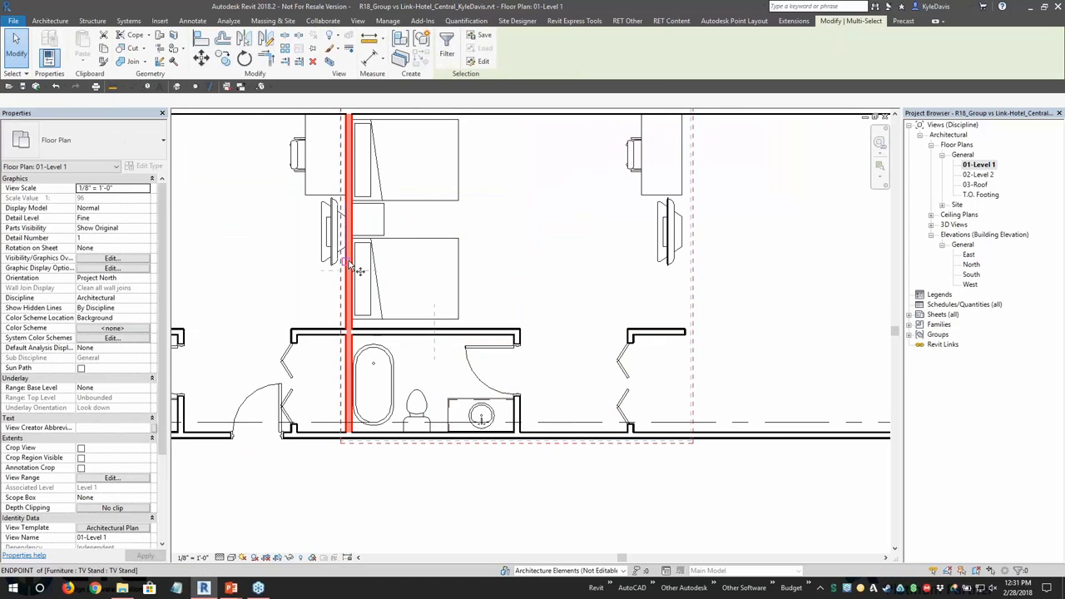
scroll(348, 333, up, 2)
click(347, 330)
middle_drag(617, 324, 395, 321)
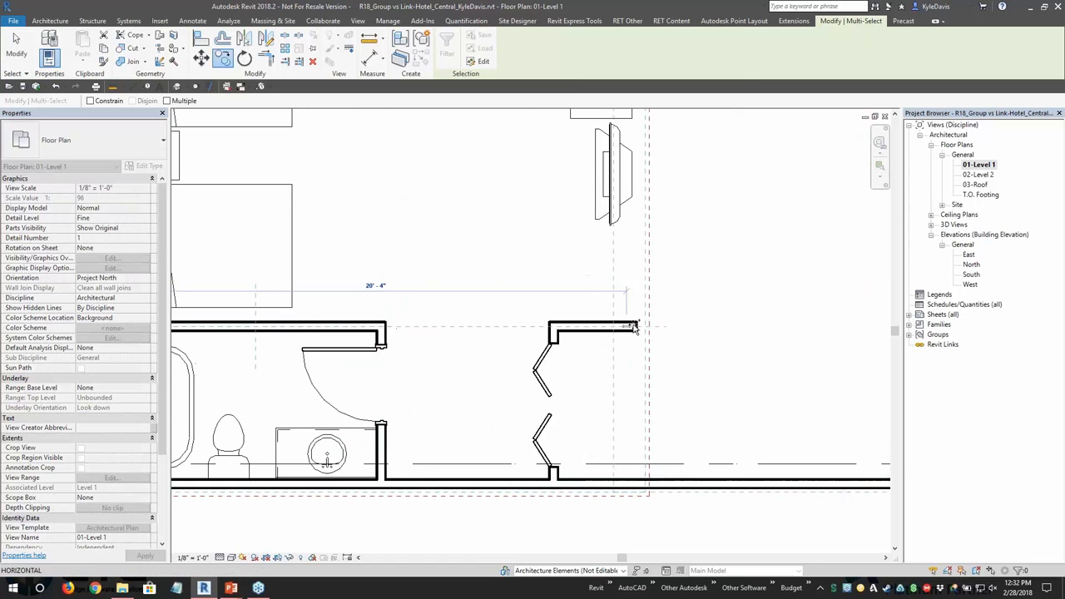
key(Escape)
scroll(714, 331, down, 3)
middle_drag(716, 332, 505, 325)
scroll(605, 340, down, 1)
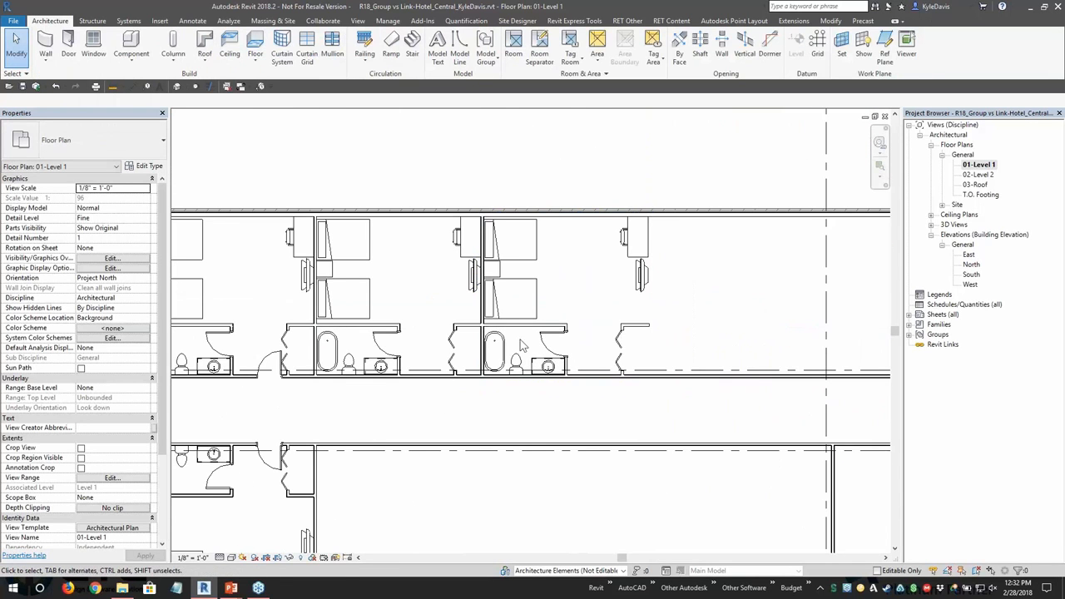
Examine the repeated Double Queen Bed groups and the ungrouped single-bed room across the corridor, including its bathroom fixtures.
click(398, 350)
middle_drag(191, 307, 274, 291)
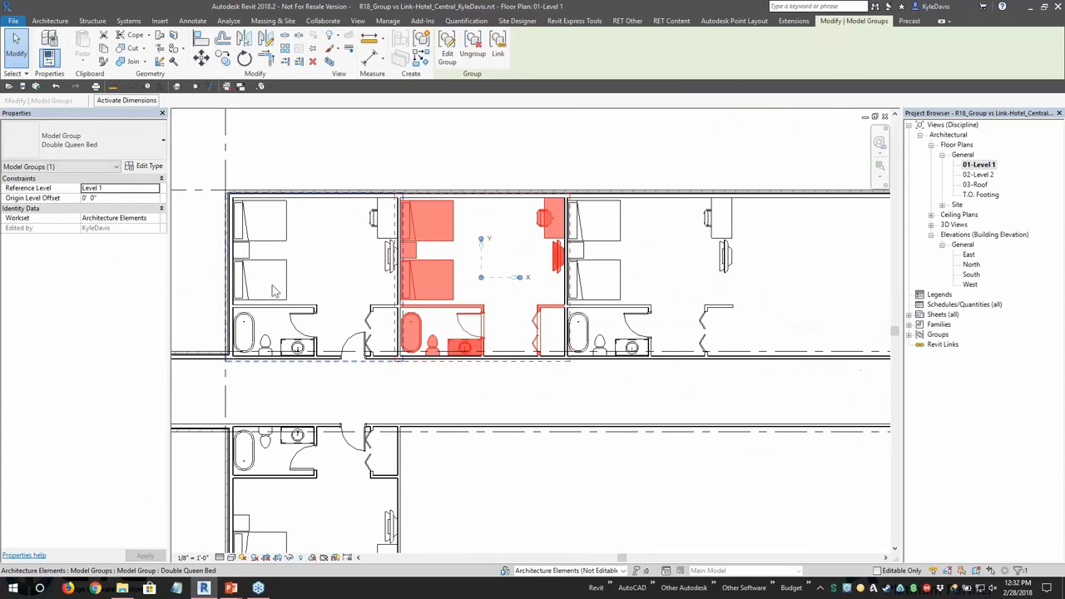
click(265, 314)
scroll(391, 340, up, 2)
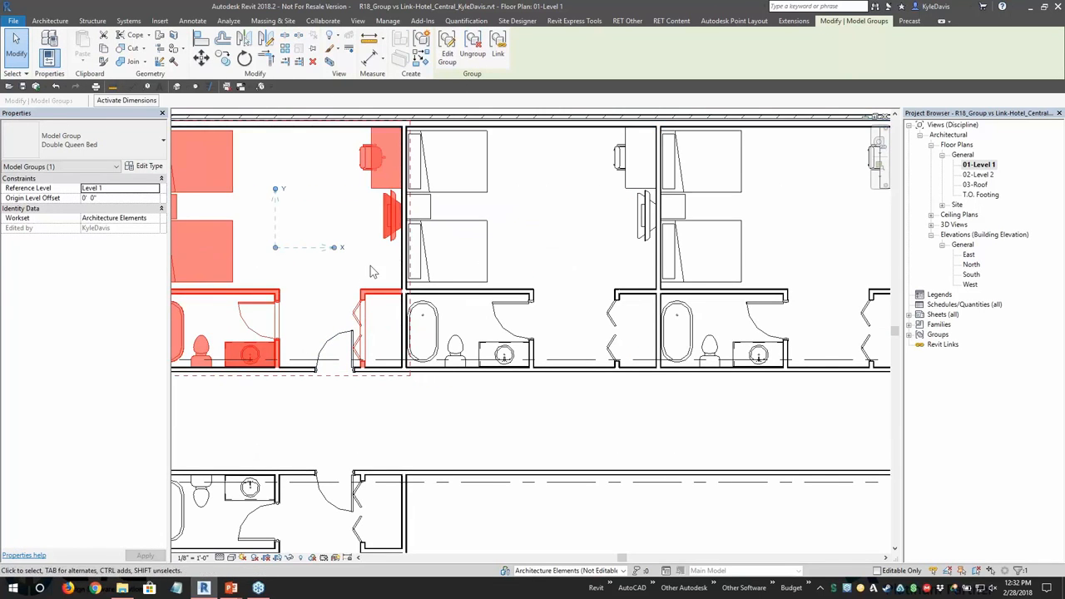
scroll(681, 309, down, 3)
middle_drag(523, 401, 374, 236)
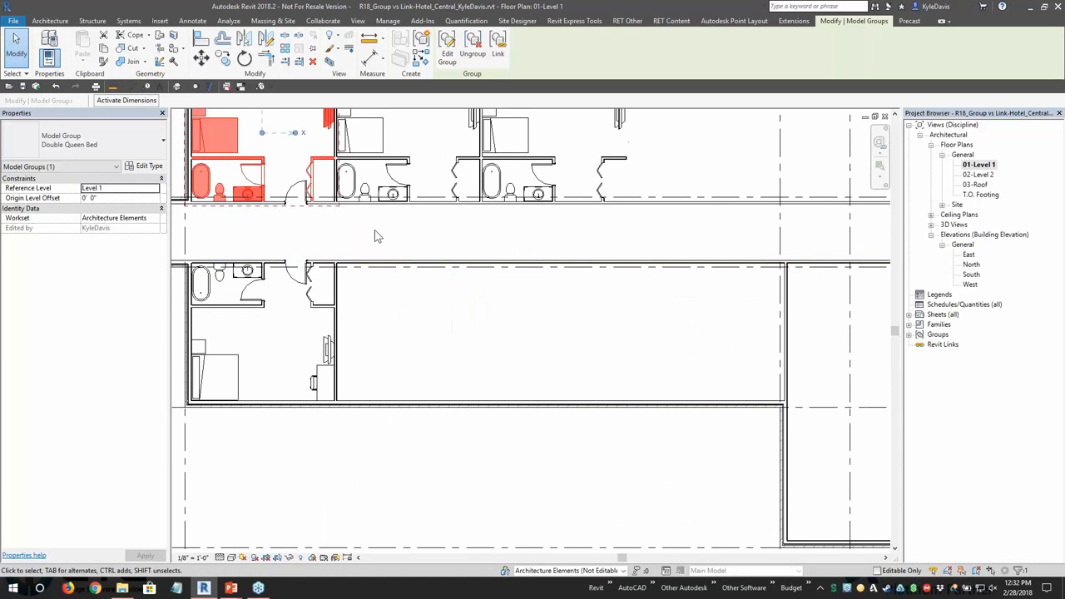
scroll(288, 348, up, 3)
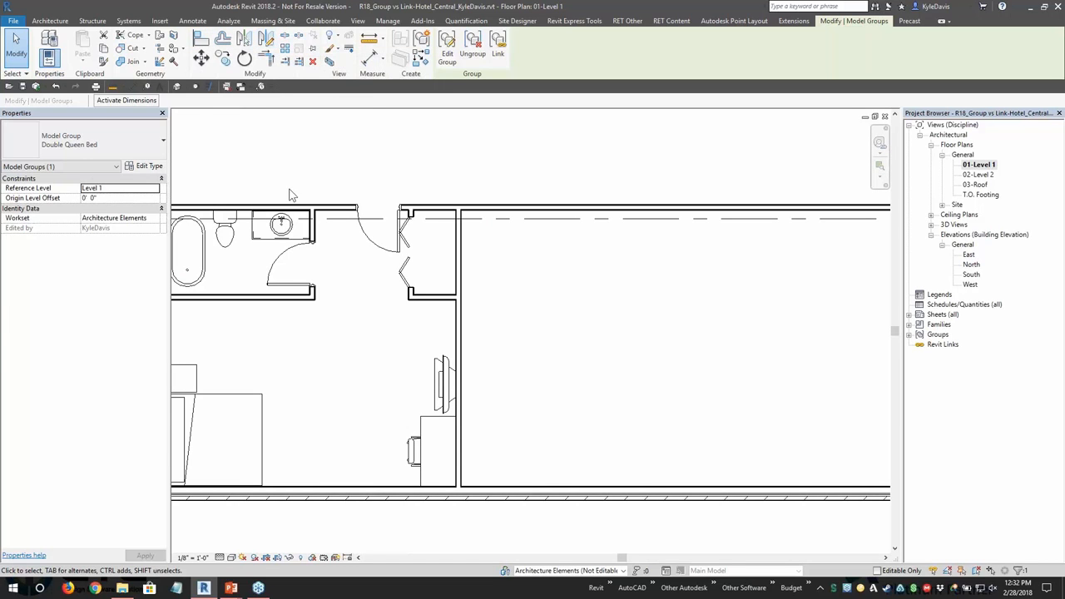
middle_drag(225, 226, 326, 227)
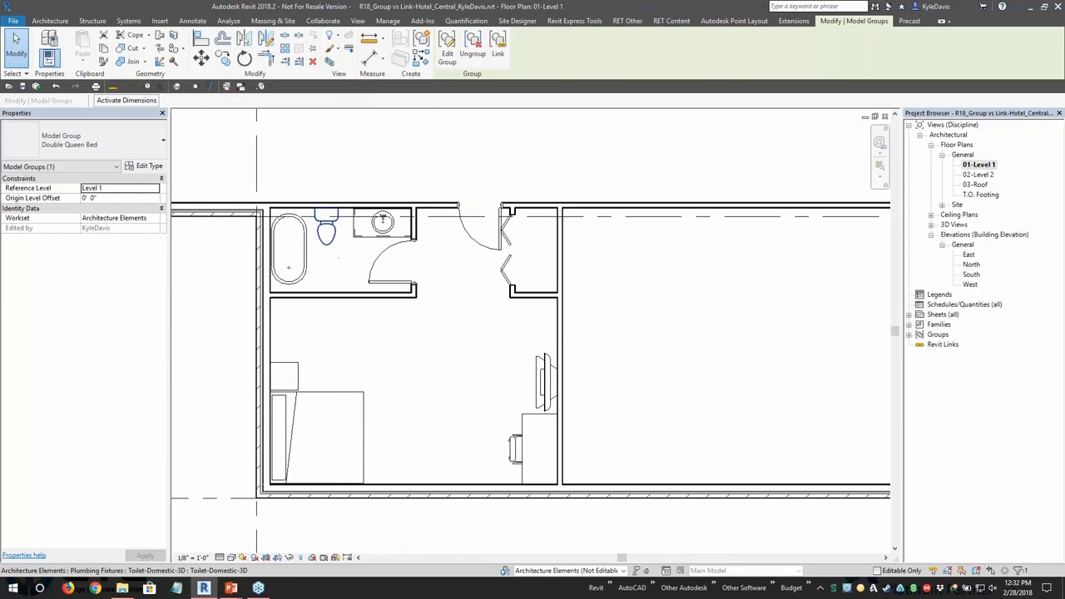
click(305, 263)
middle_drag(399, 158, 296, 399)
middle_drag(458, 308, 239, 325)
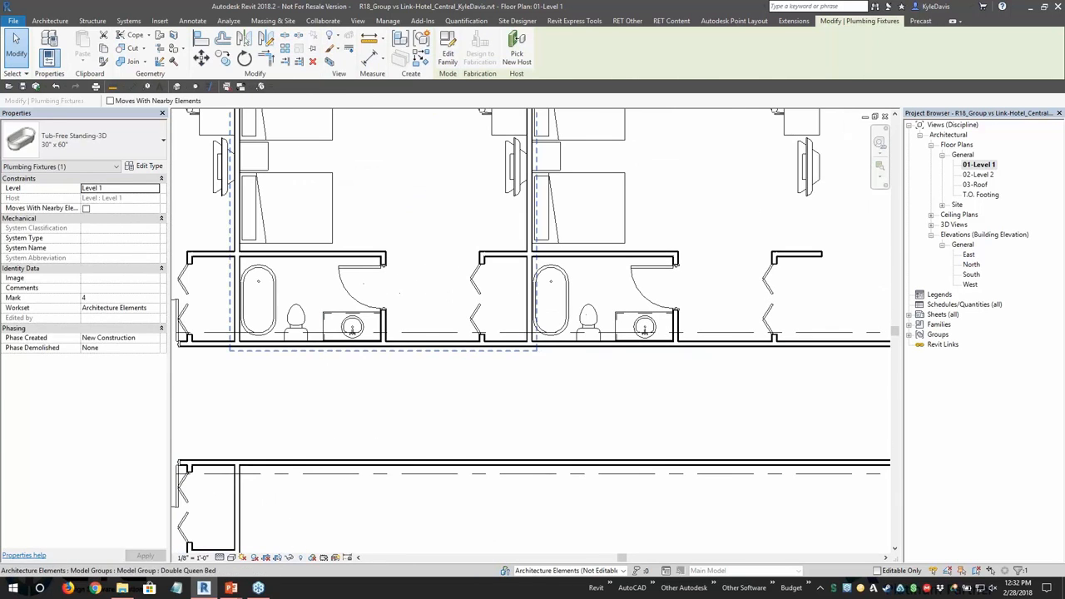
Delete the Double Queen Bed group from the third room bay, leaving the copied dividing wall.
click(445, 292)
scroll(444, 289, down, 2)
click(543, 279)
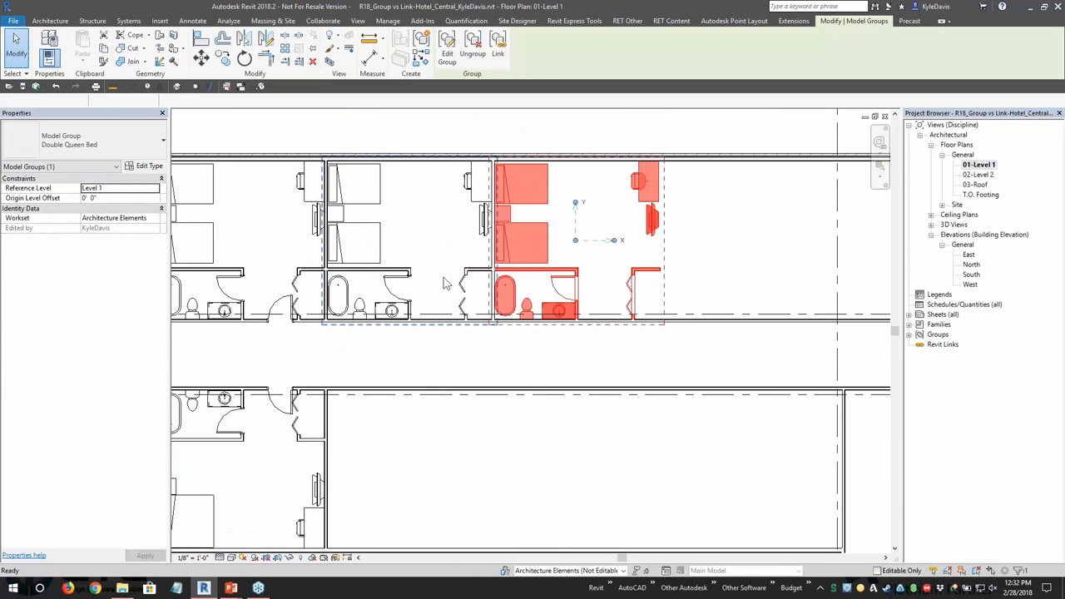
key(Delete)
Duplicate the second room's group type as "Double Queen Bed HOSTED OBJECT".
click(371, 276)
scroll(342, 291, up, 2)
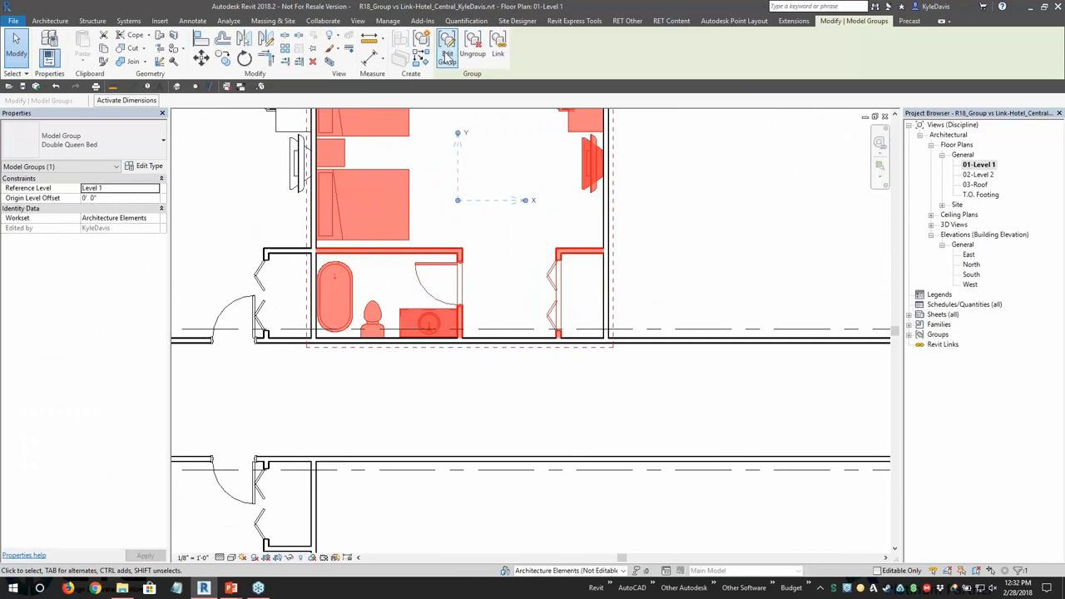
click(145, 165)
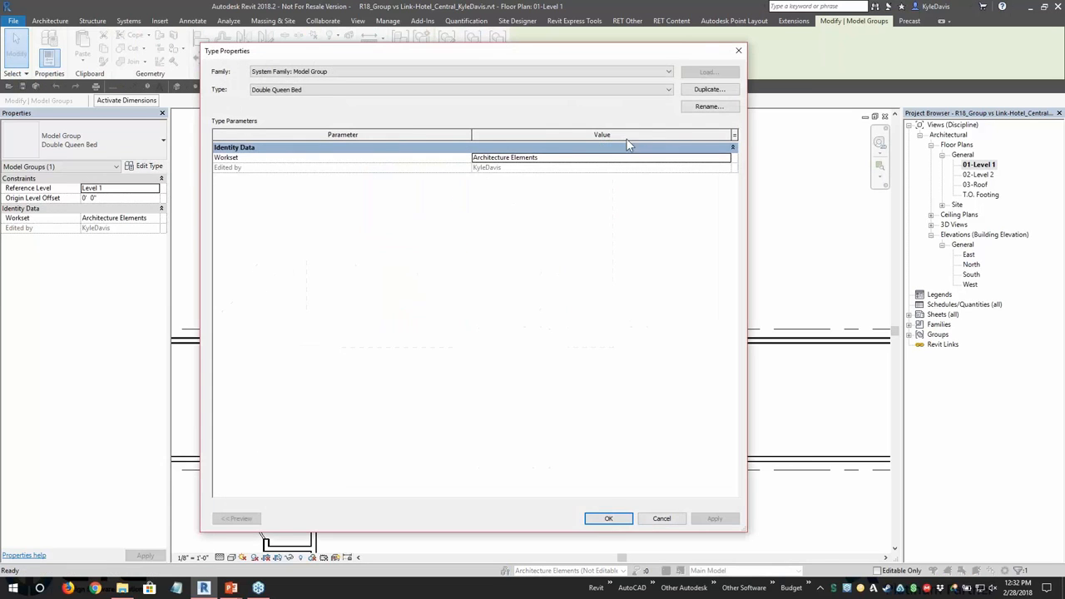
click(708, 90)
click(619, 267)
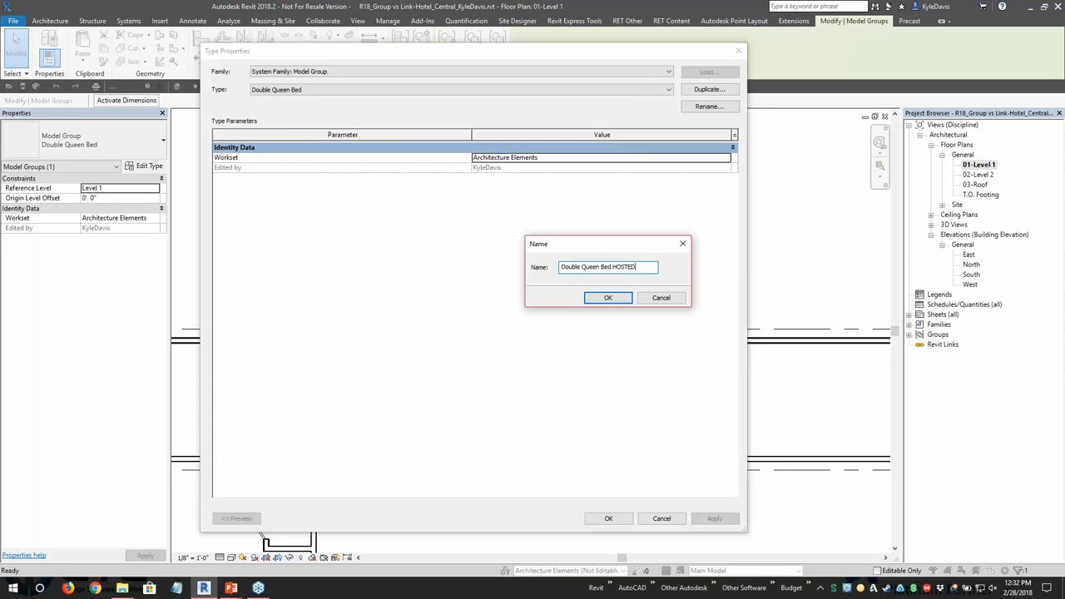
click(608, 299)
click(608, 517)
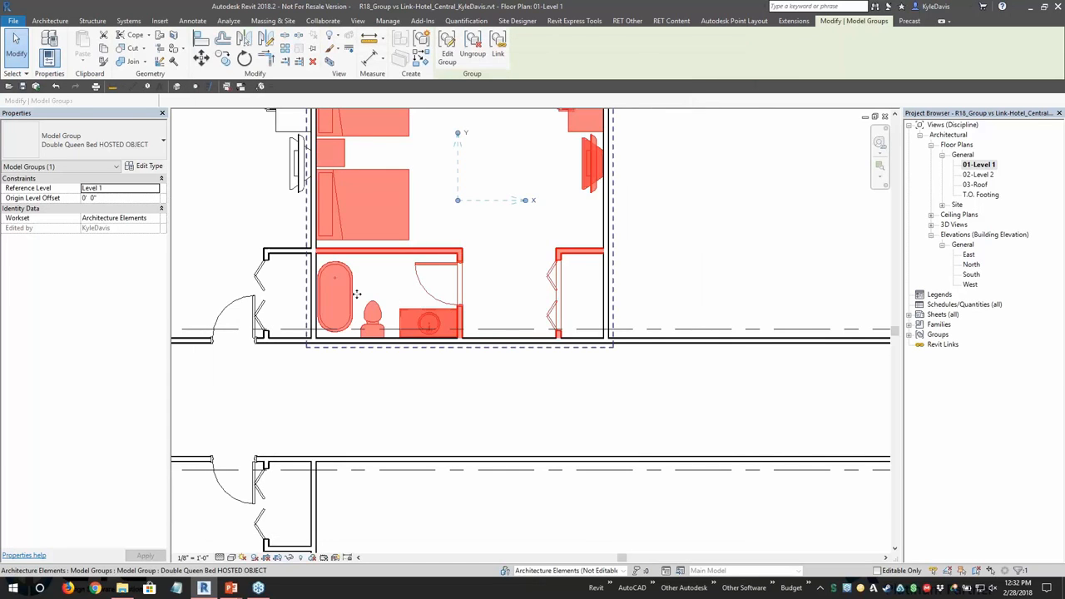
Edit the "Double Queen Bed HOSTED OBJECT" group to delete its freestanding bathtub, and finish the group edit.
double_click(317, 269)
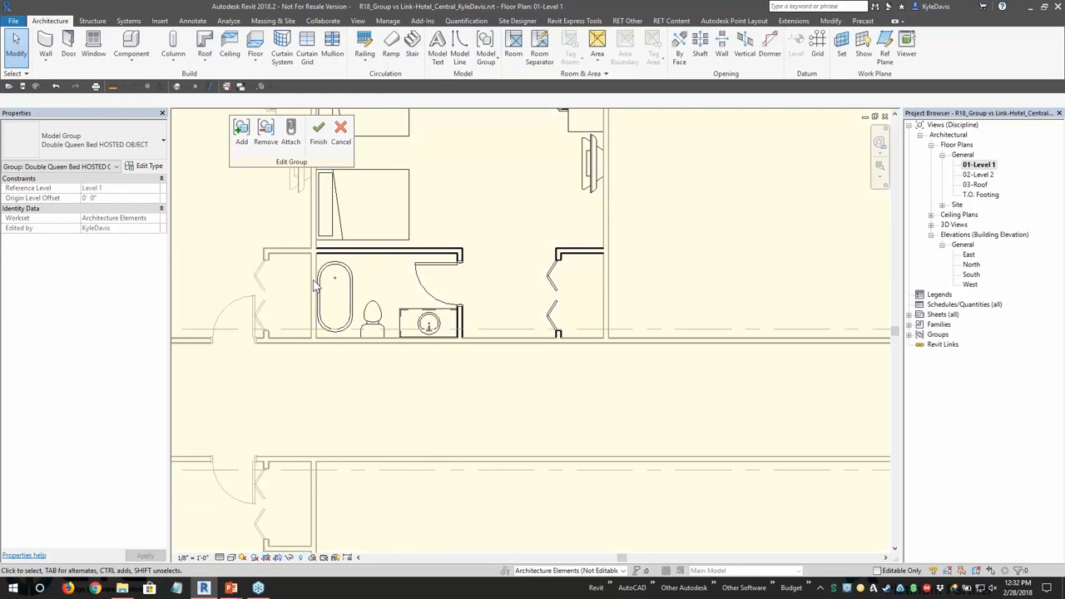
click(337, 275)
key(Delete)
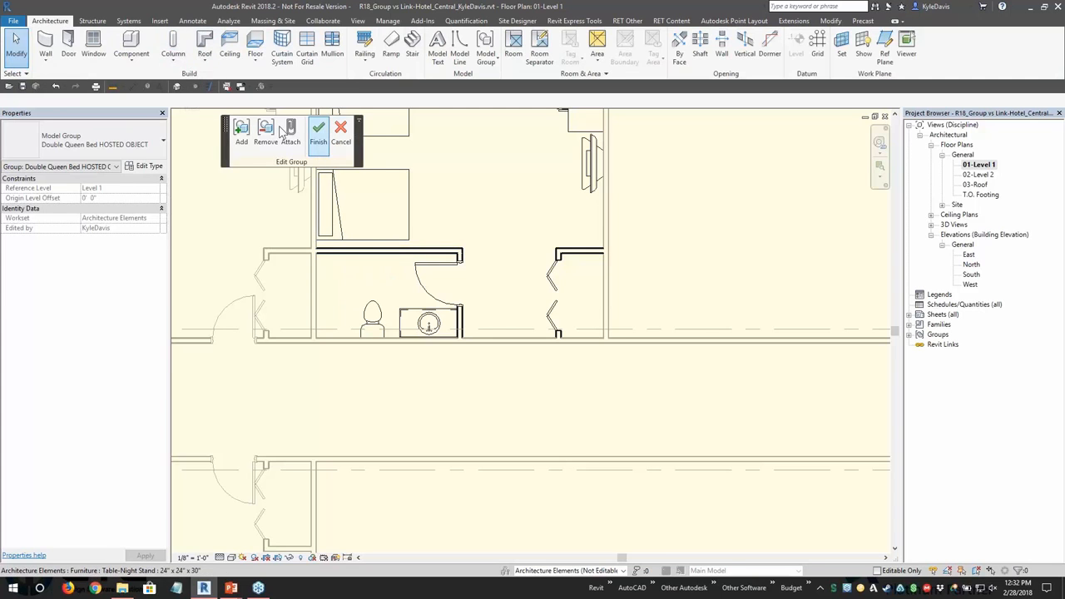
click(319, 133)
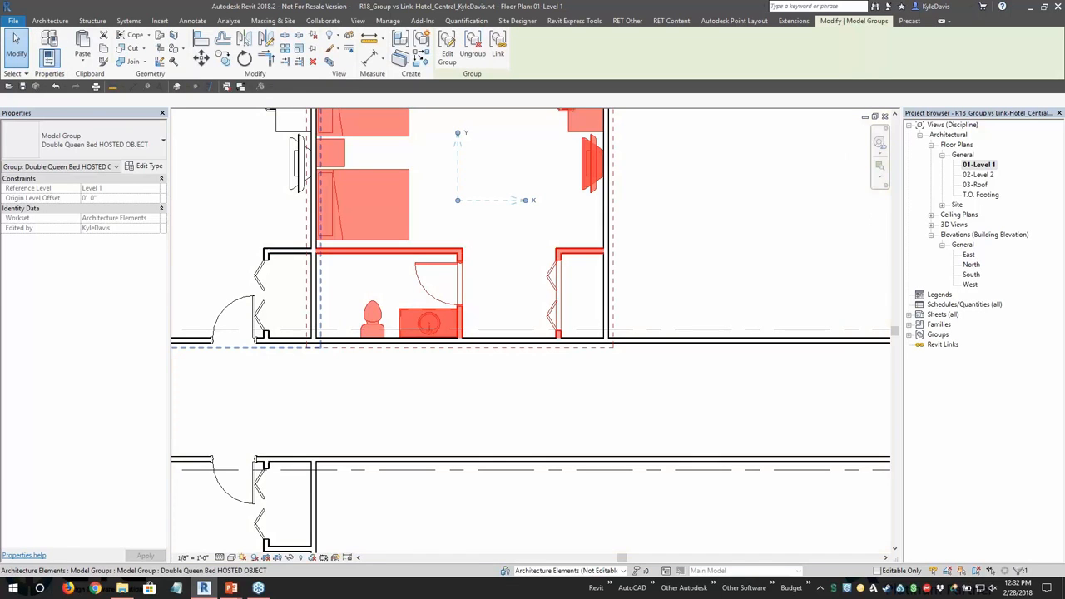
key(Escape)
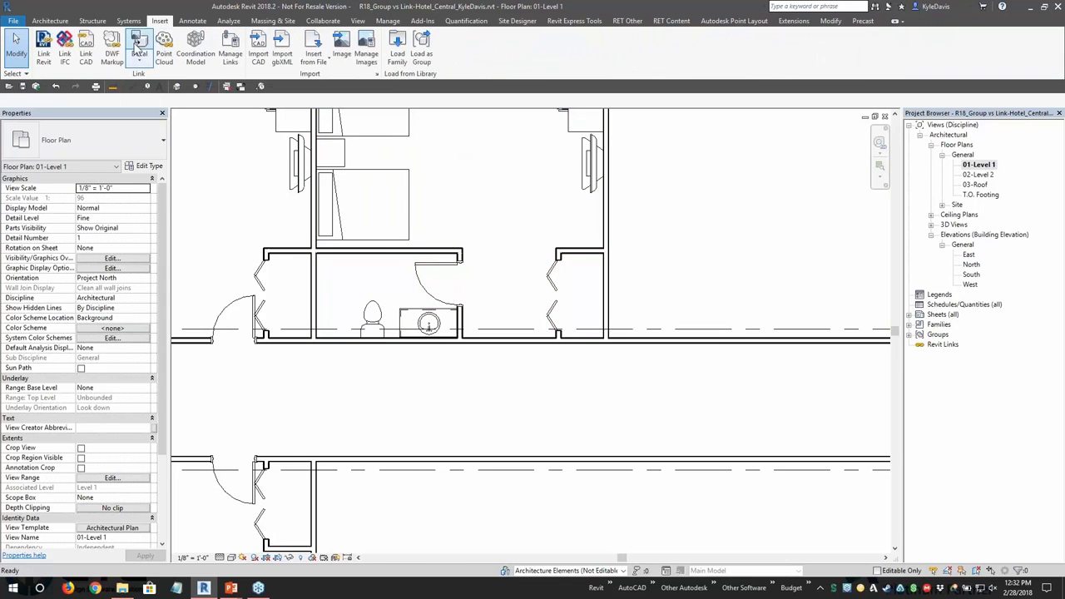
Load the Tub-Rectangular-3D family from the US Imperial library's Plumbing fixtures, Bathtubs folder, dismissing the save reminder.
click(131, 50)
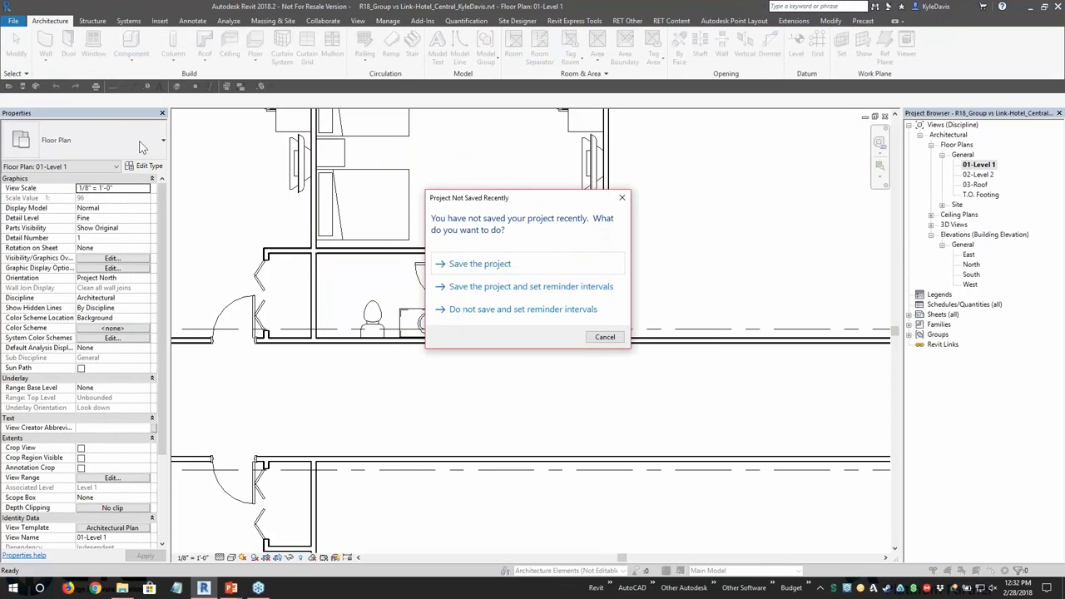
click(607, 341)
click(447, 50)
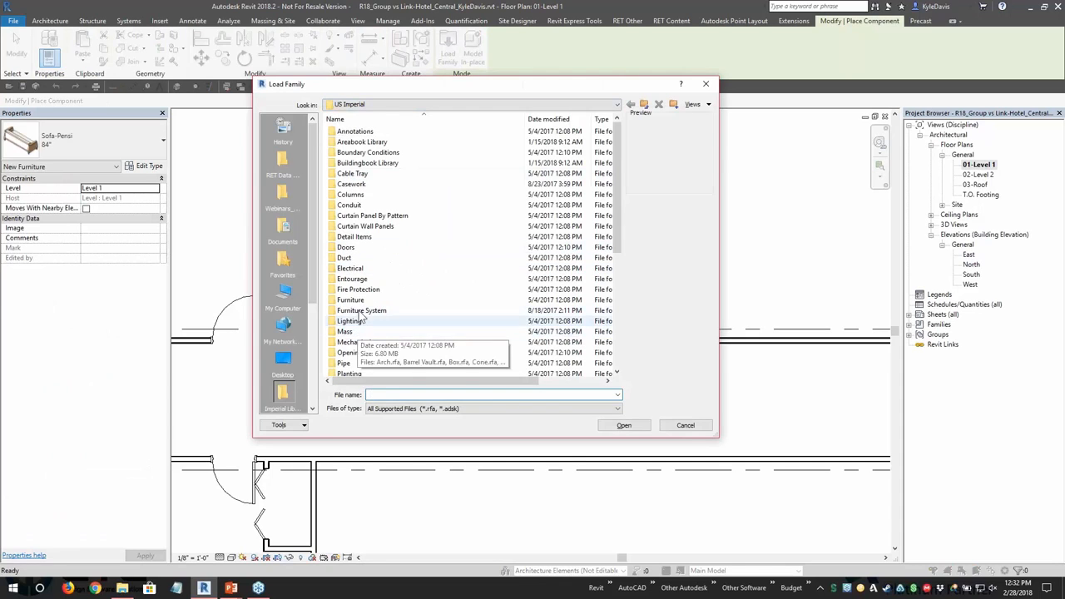
scroll(376, 350, down, 3)
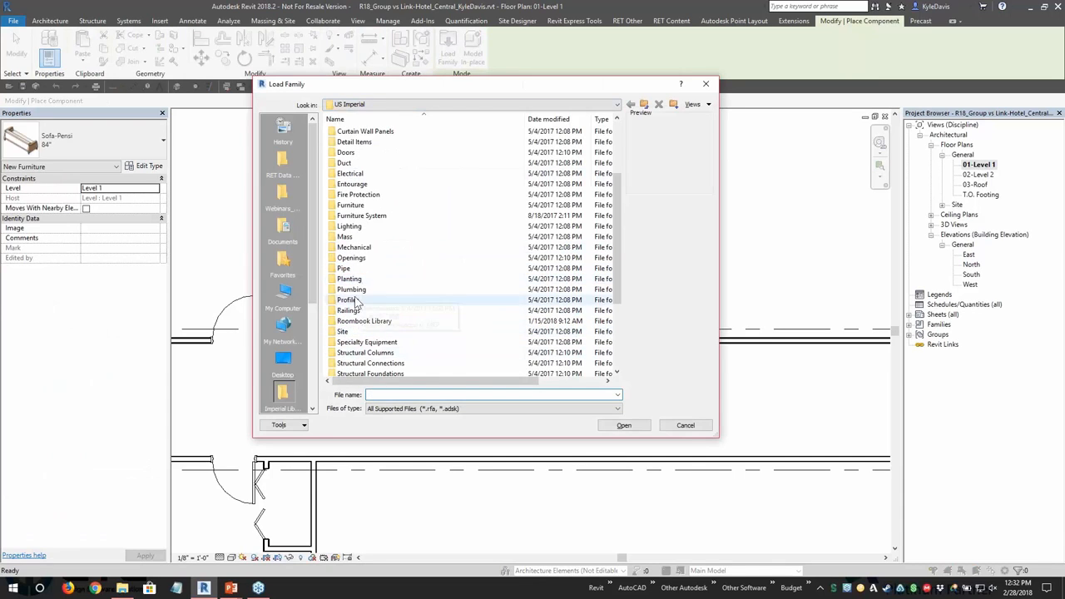
double_click(363, 290)
double_click(355, 132)
double_click(346, 143)
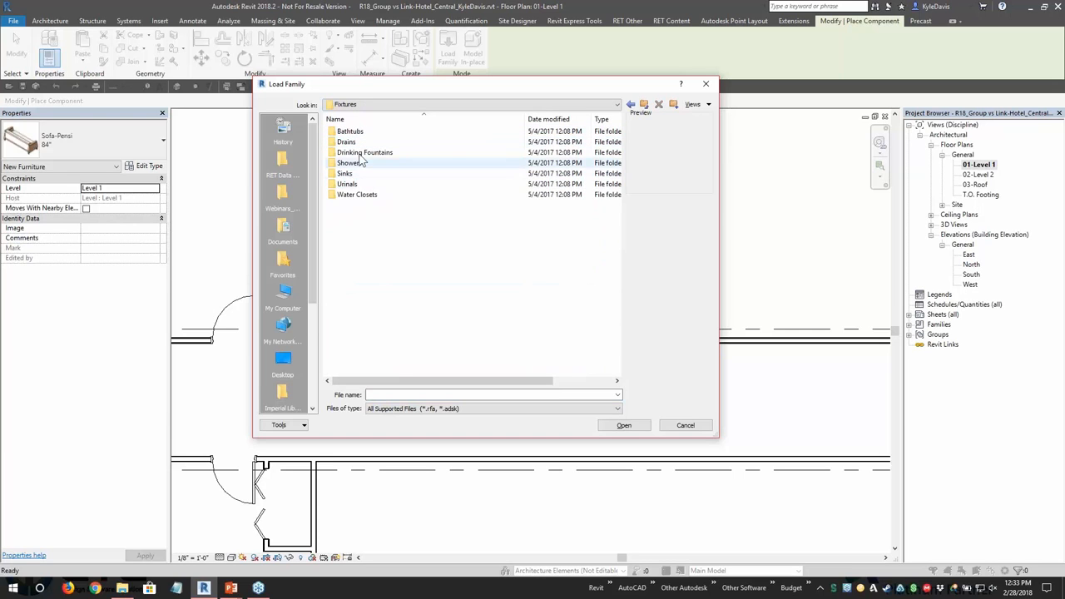
double_click(352, 132)
click(369, 164)
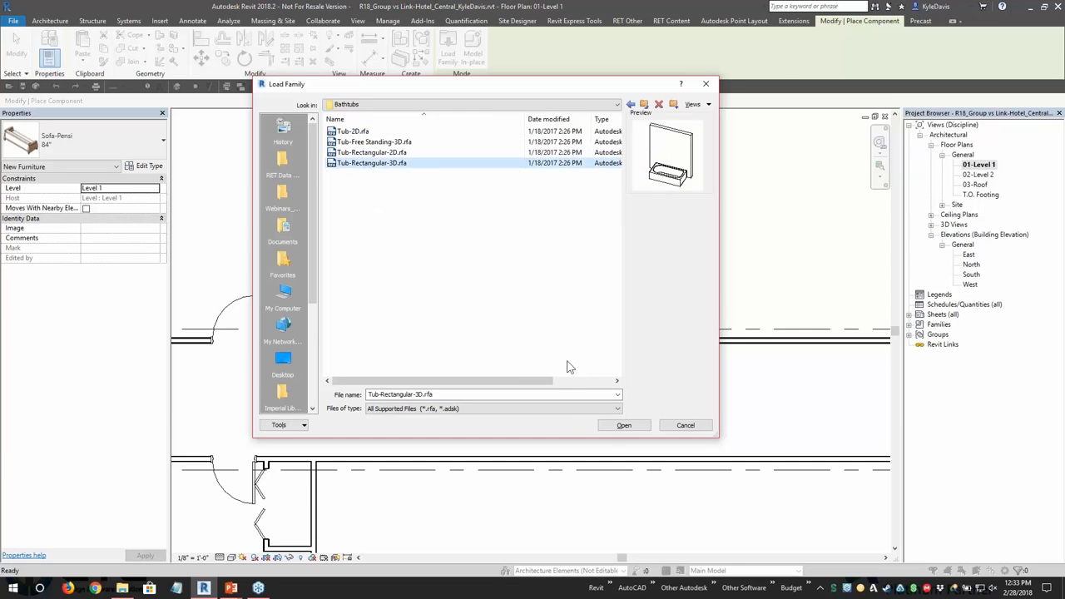
click(616, 427)
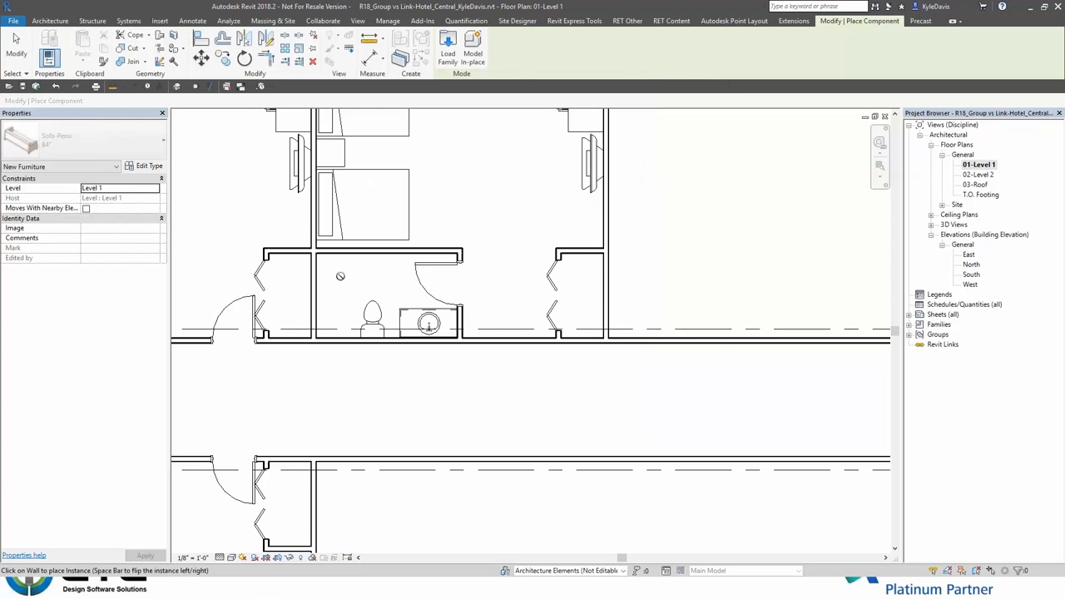
key(Escape)
Edit the hosted-object group again, place a Tub-Rectangular-3D on the bathroom's dividing wall, and finish the group edit.
click(355, 251)
click(450, 58)
click(146, 55)
scroll(313, 292, up, 2)
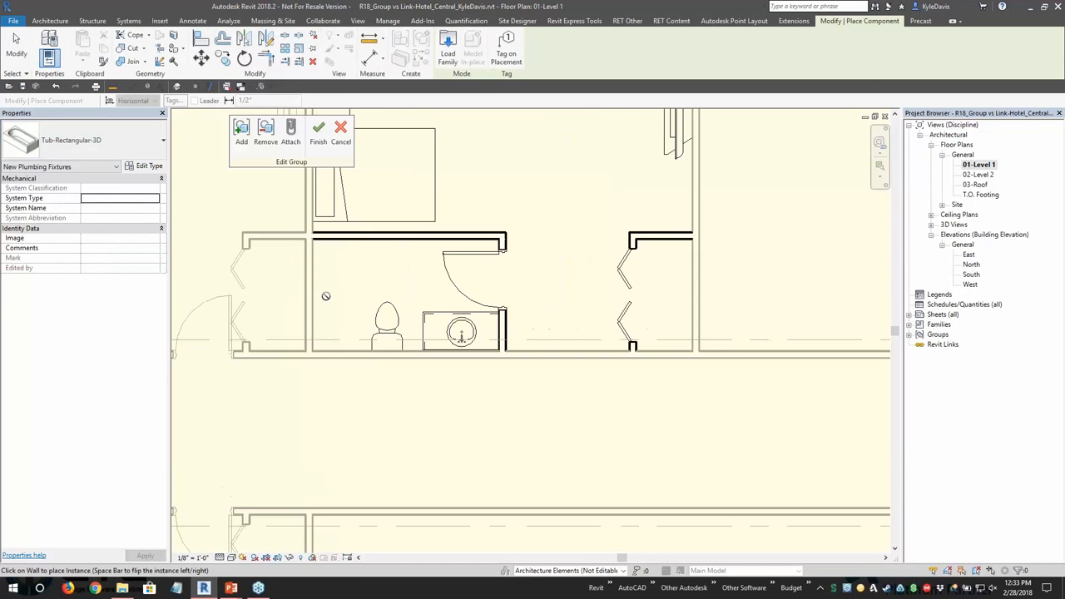
click(316, 293)
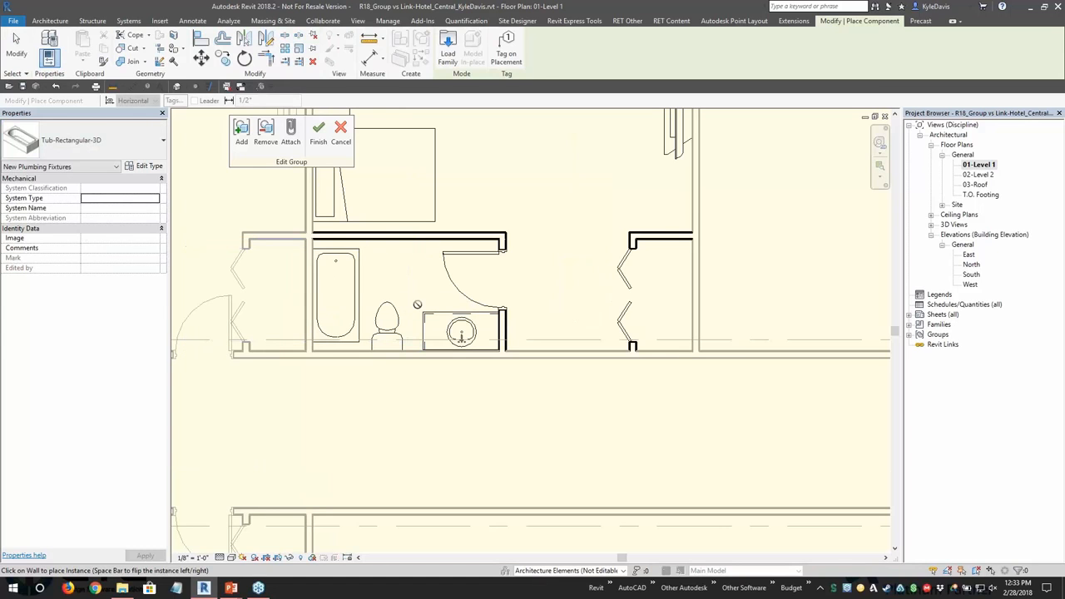
key(Escape)
key(Escape)
click(323, 139)
scroll(444, 311, down, 1)
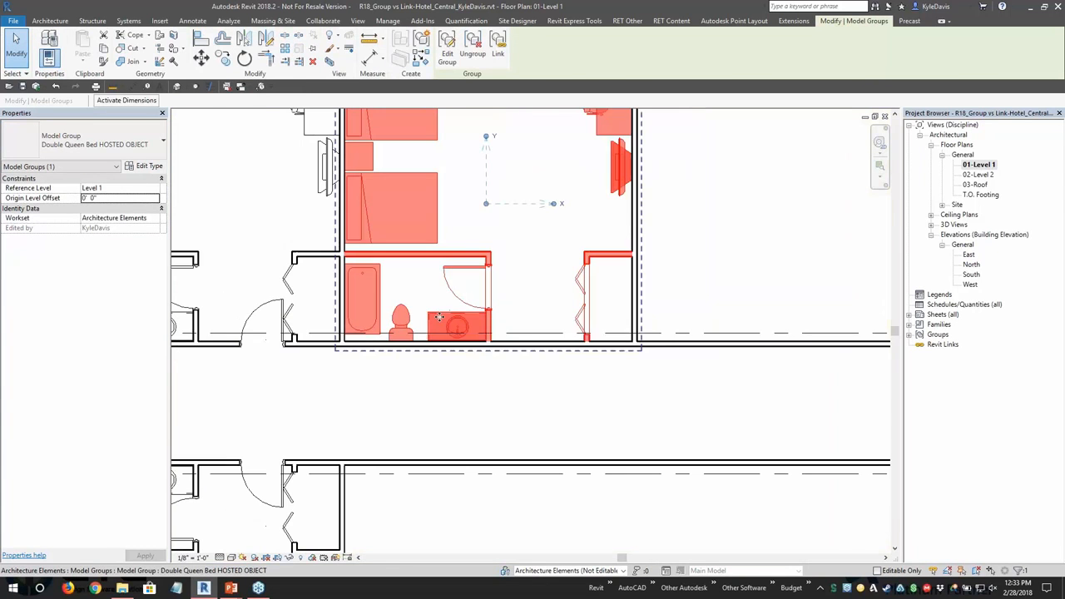
Copy the "Double Queen Bed HOSTED OBJECT" group unconstrained into the third room bay, hosting its tub on the next dividing wall.
click(692, 284)
click(377, 286)
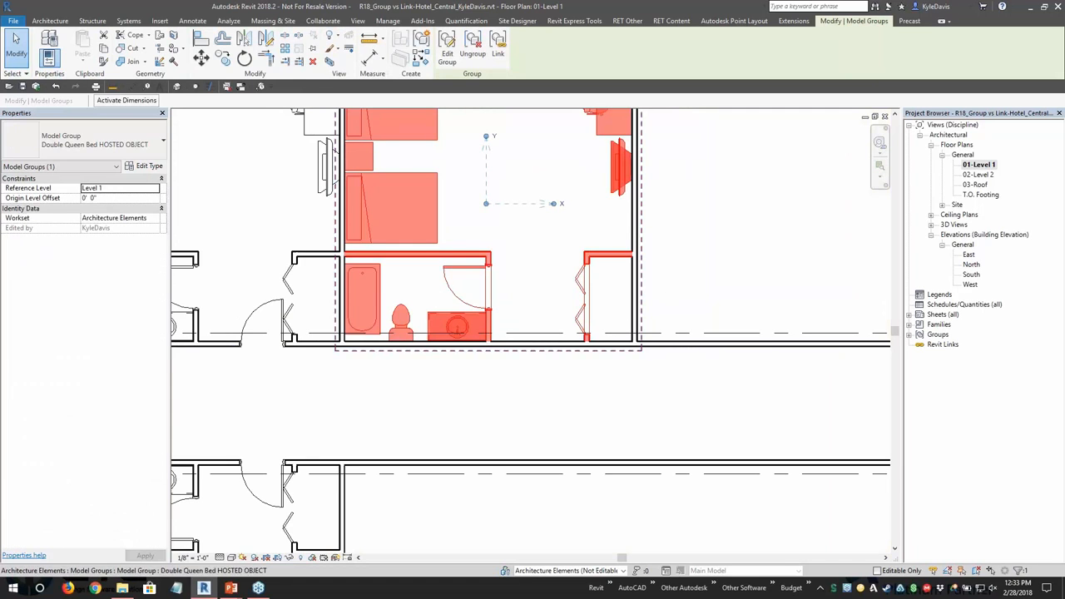
scroll(372, 216, down, 1)
scroll(372, 217, down, 1)
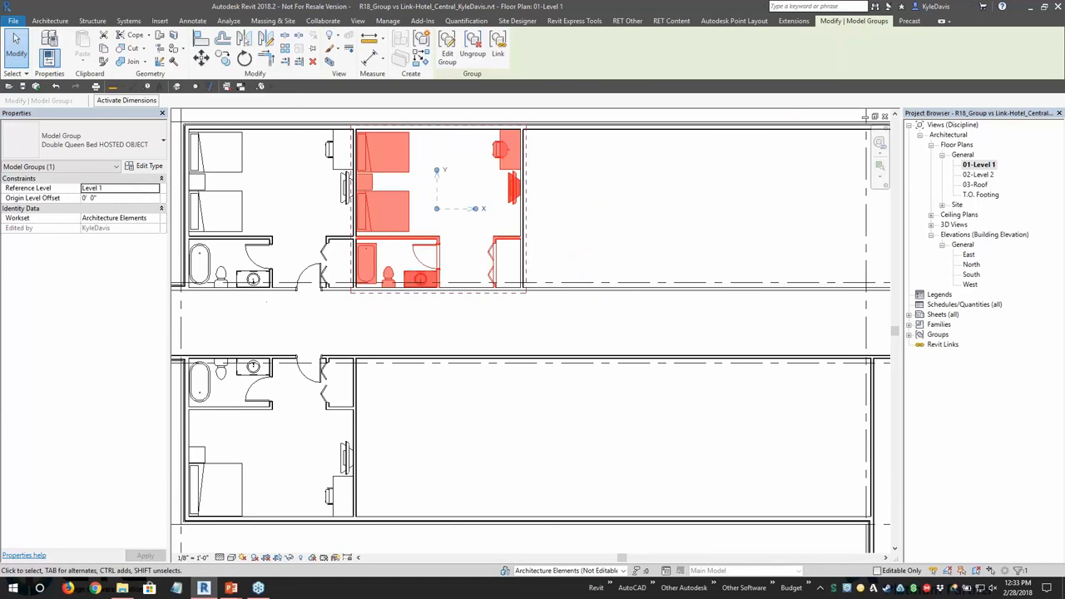
click(222, 60)
scroll(370, 232, up, 5)
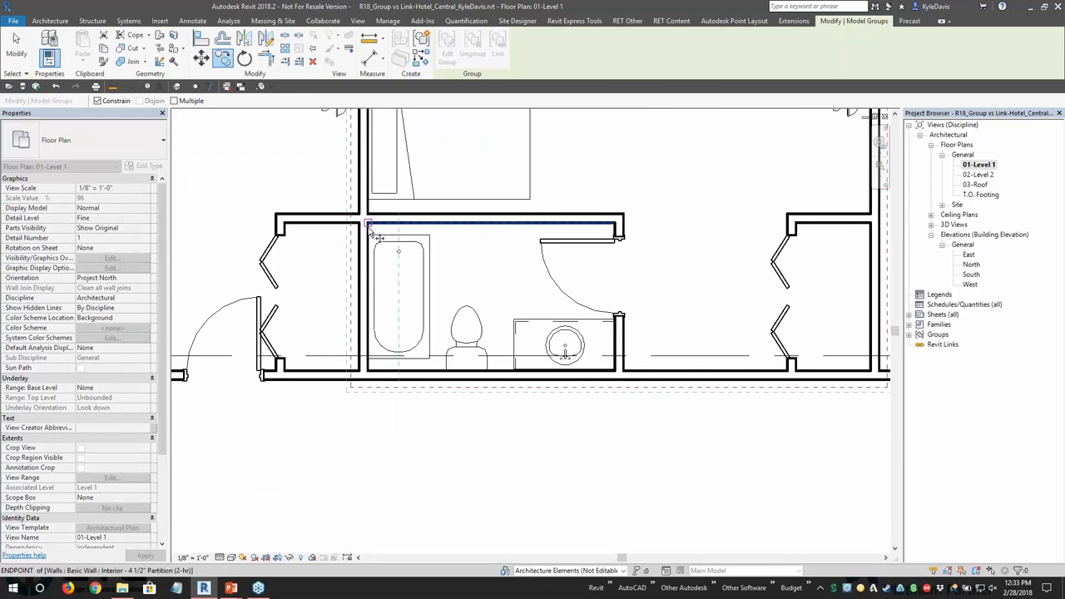
scroll(372, 233, up, 2)
scroll(599, 245, down, 2)
middle_drag(670, 248, 426, 248)
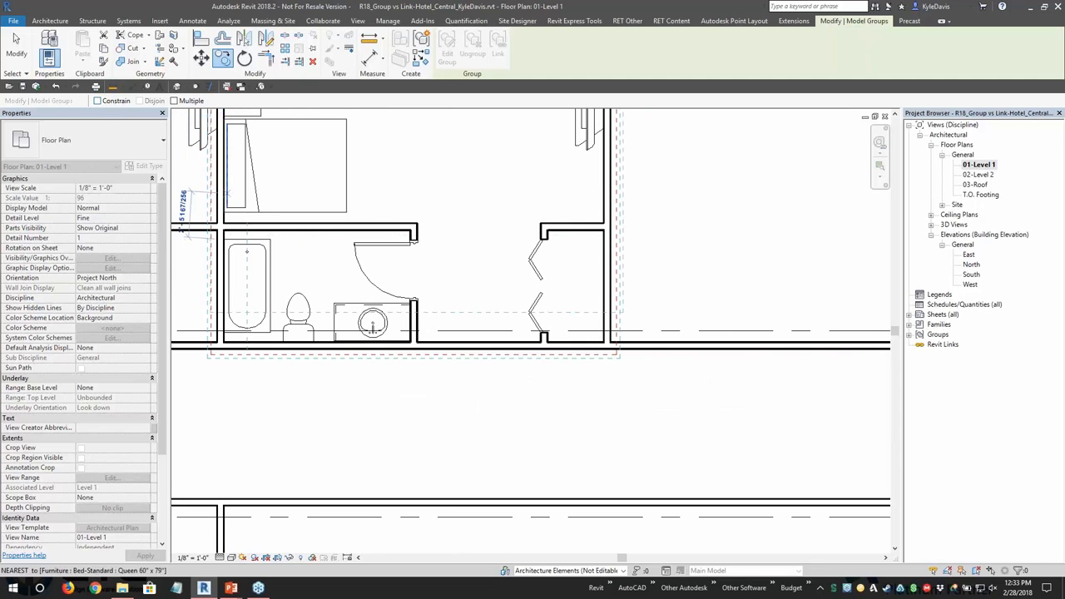
click(223, 204)
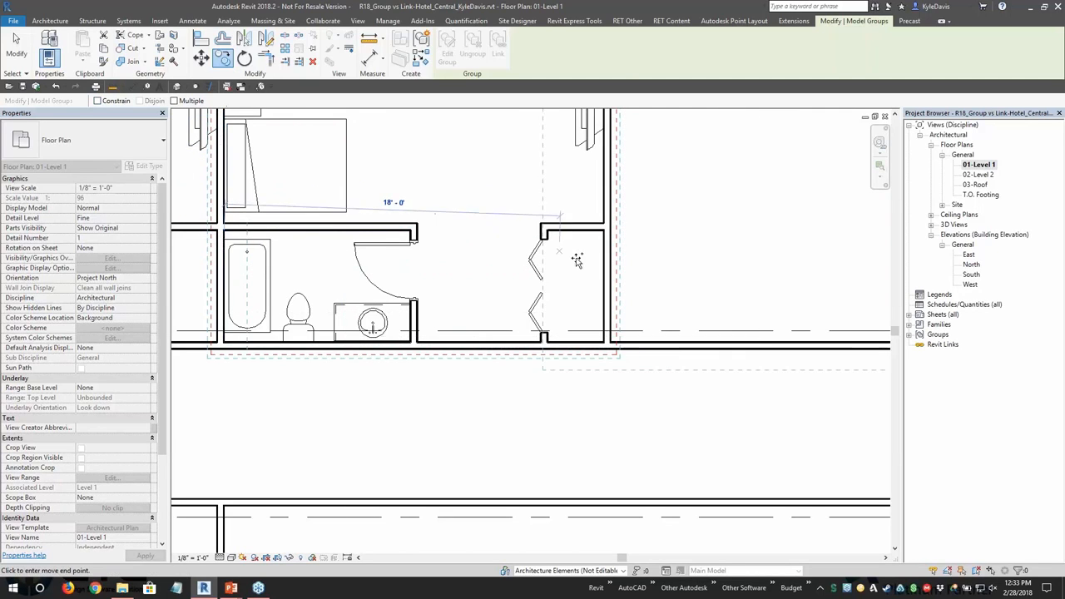
click(633, 257)
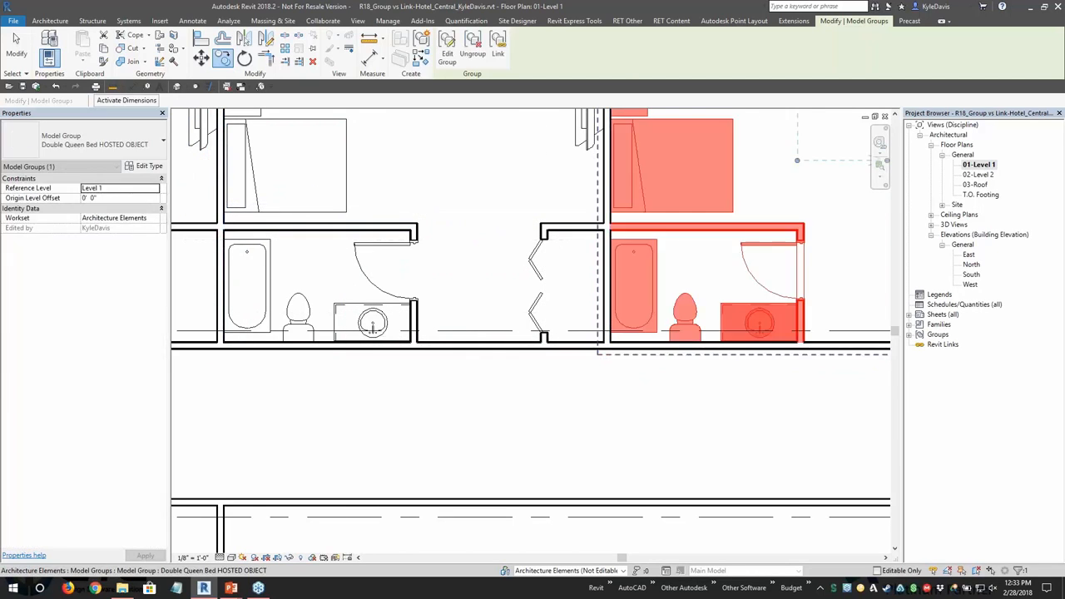
middle_drag(669, 326, 320, 306)
key(Escape)
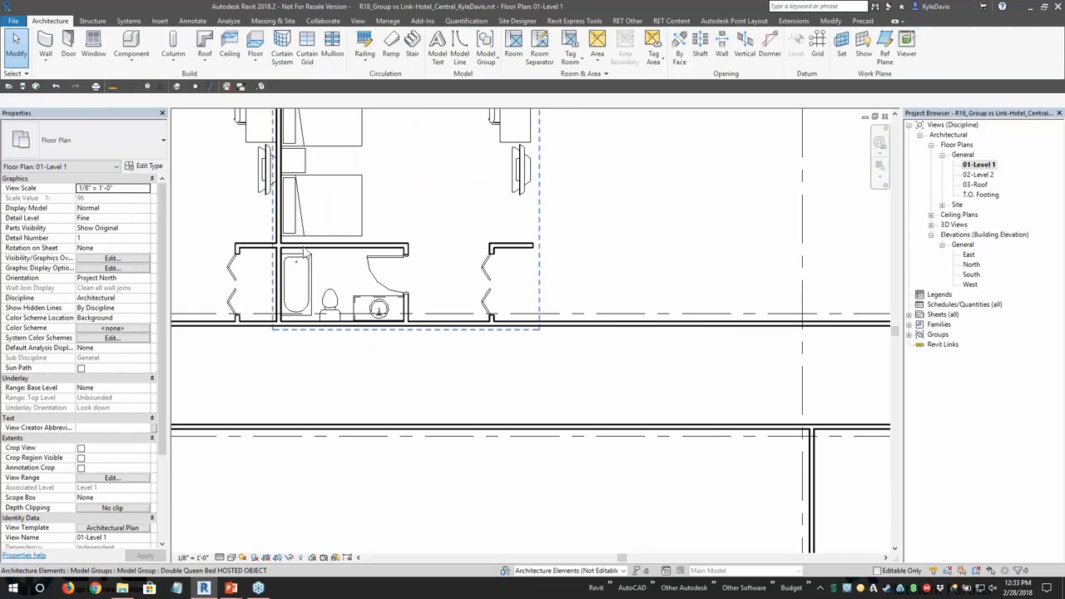
click(307, 254)
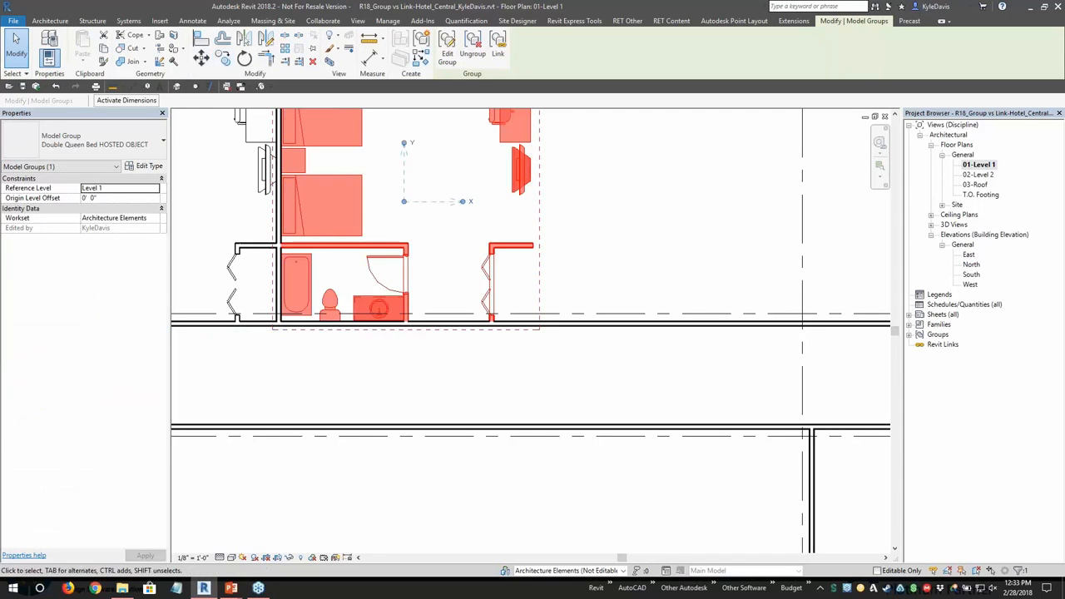
scroll(317, 210, down, 3)
key(Escape)
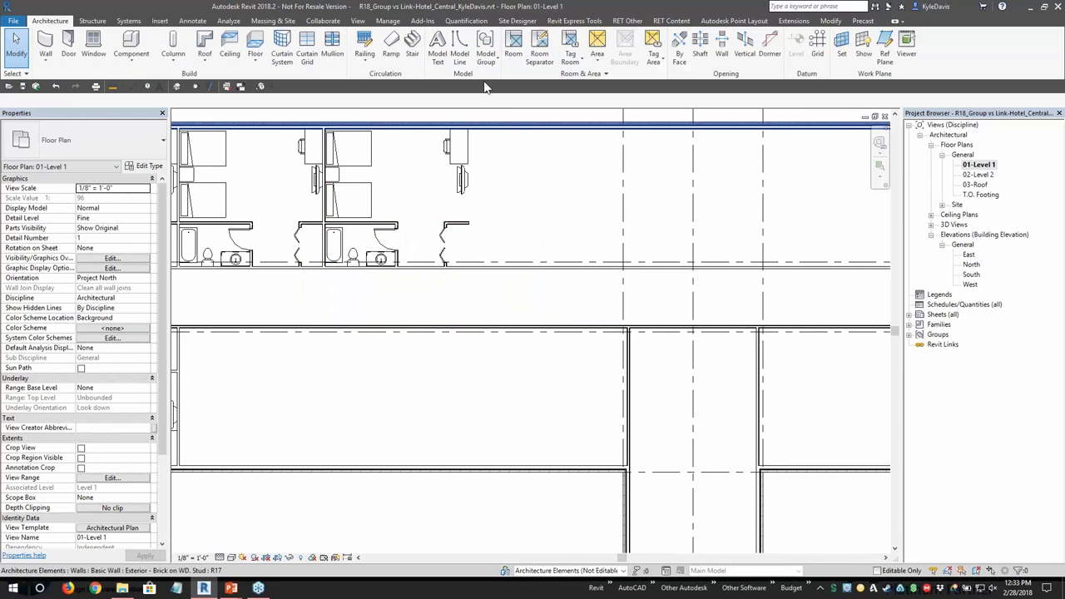
Place a "Double Queen Bed HOSTED OBJECT" model group in the empty far wing above the corridor, accepting the deleted-elements warning.
middle_drag(700, 194, 241, 200)
middle_drag(619, 228, 375, 247)
click(486, 55)
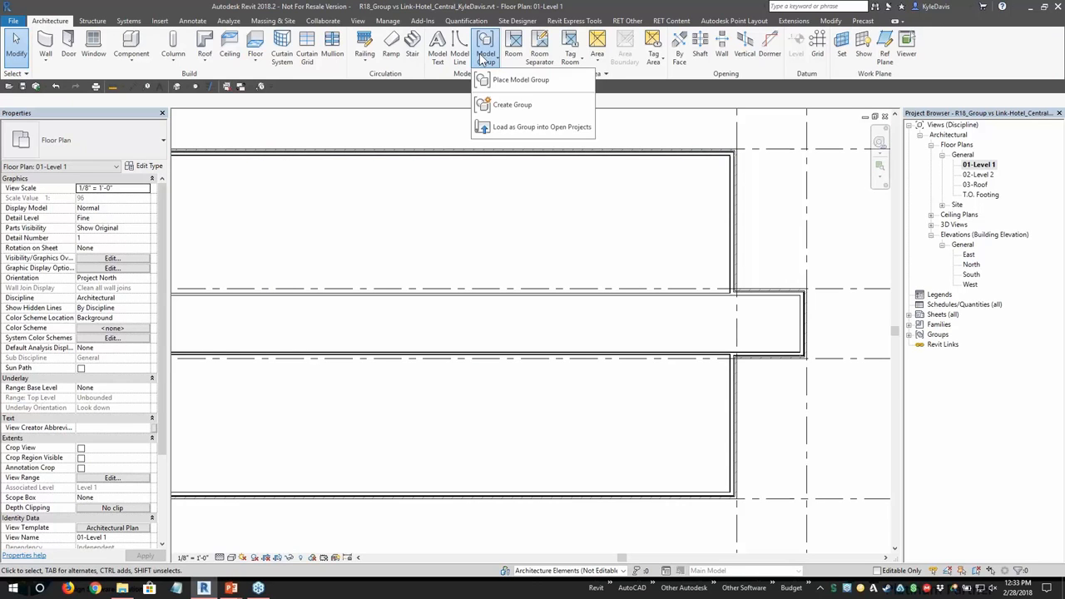
click(523, 83)
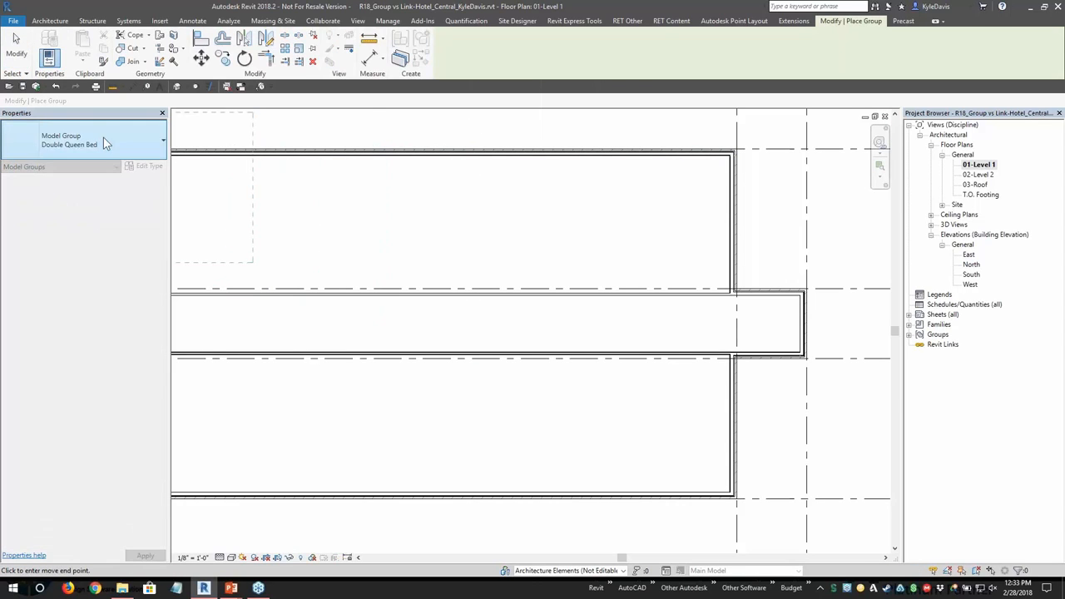
click(99, 139)
click(94, 212)
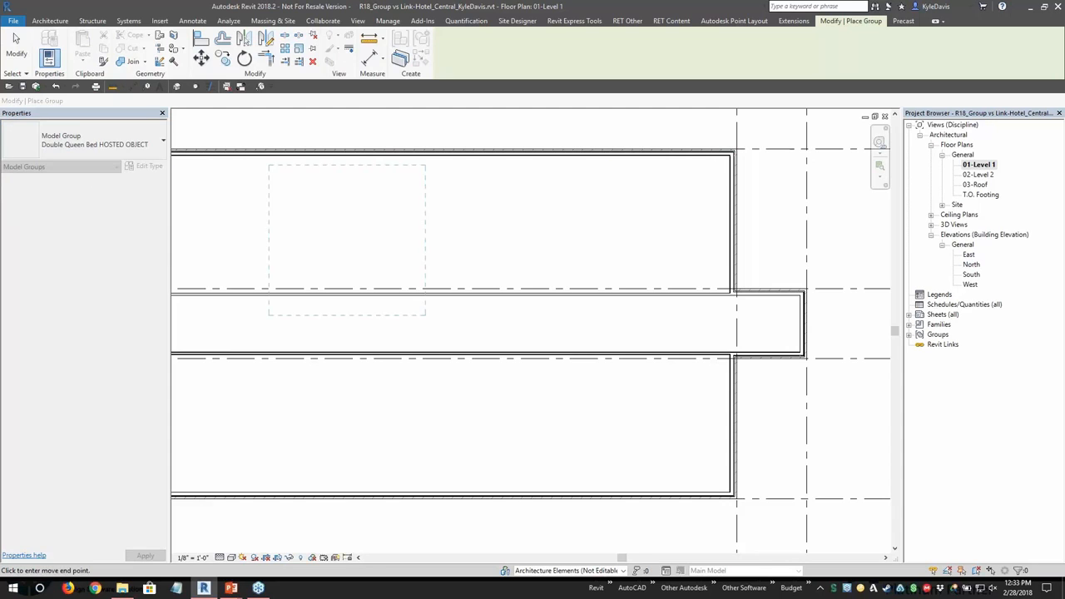
click(383, 225)
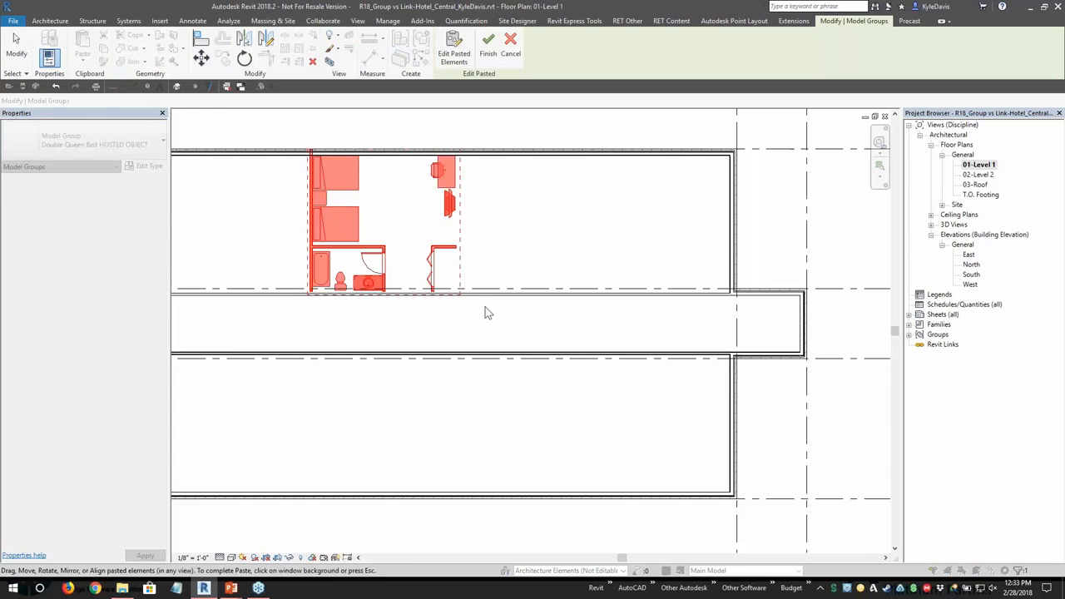
scroll(279, 258, up, 2)
click(283, 258)
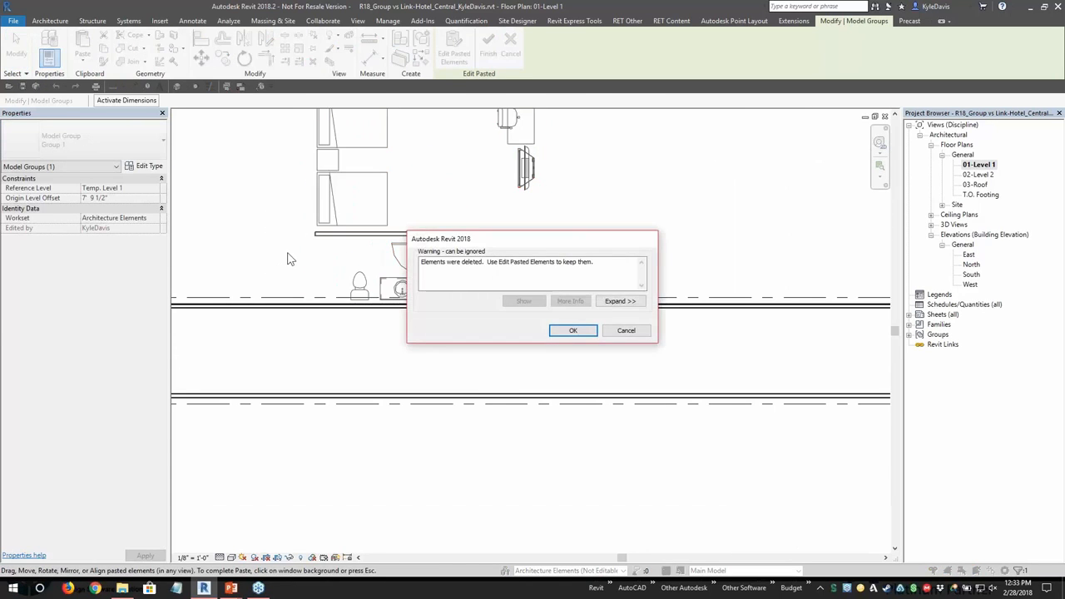
drag(587, 242, 510, 197)
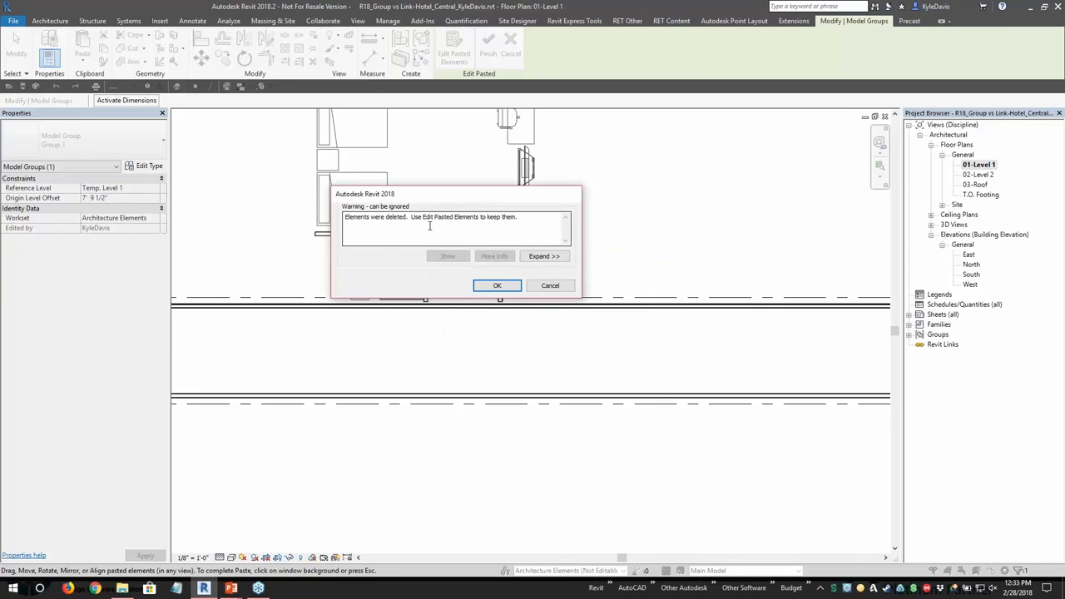
click(494, 286)
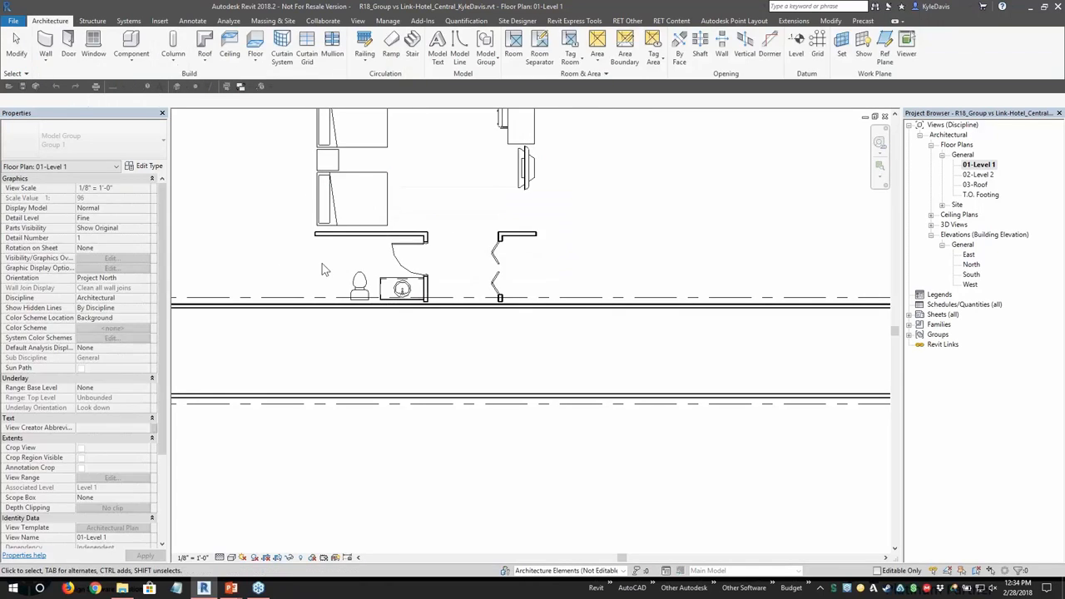
Move the newly placed hosted-object group so its bathroom partition end meets the corridor wall.
click(335, 270)
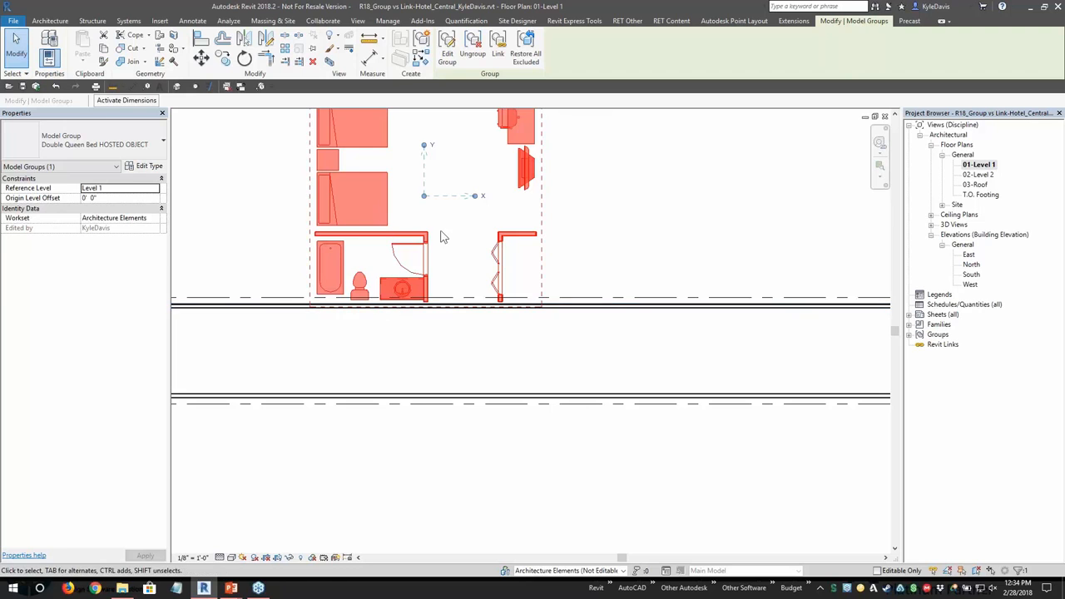
scroll(325, 266, up, 2)
click(201, 57)
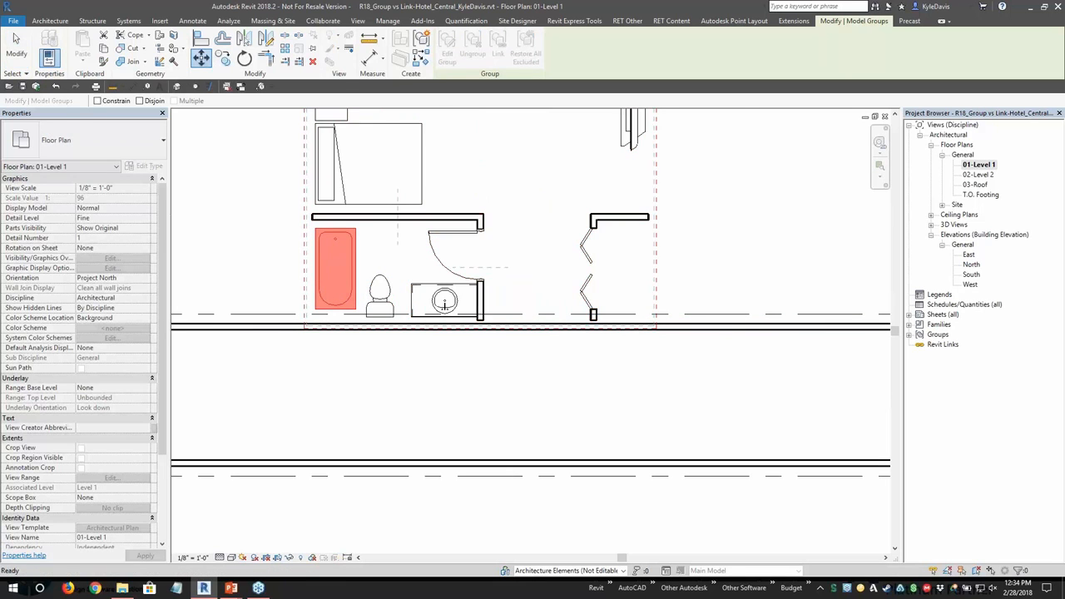
scroll(480, 331, up, 3)
click(474, 340)
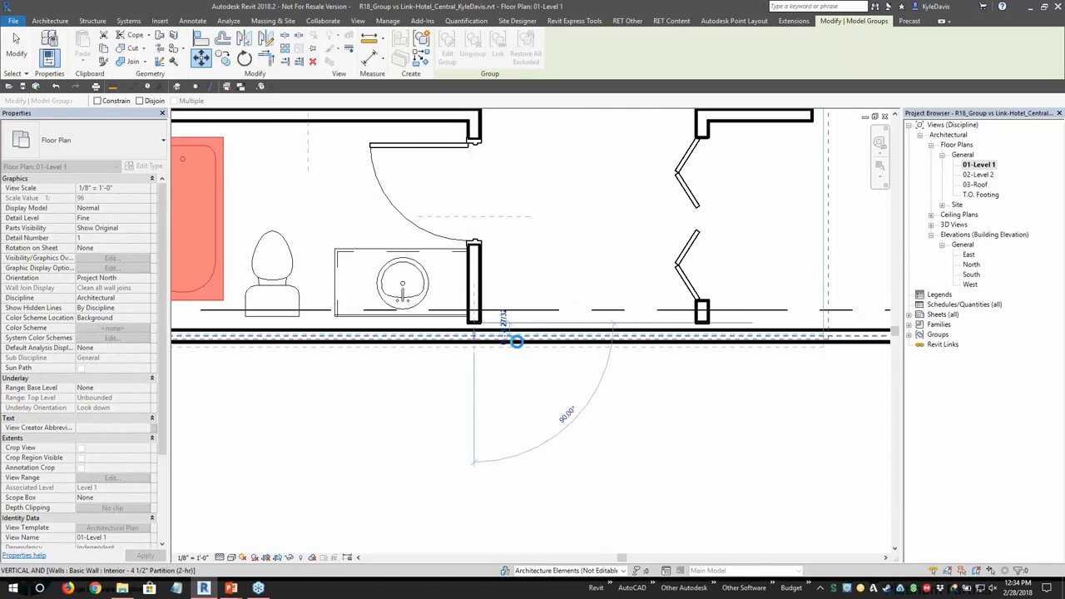
click(474, 336)
scroll(517, 339, down, 2)
middle_drag(688, 254, 604, 325)
scroll(604, 323, down, 1)
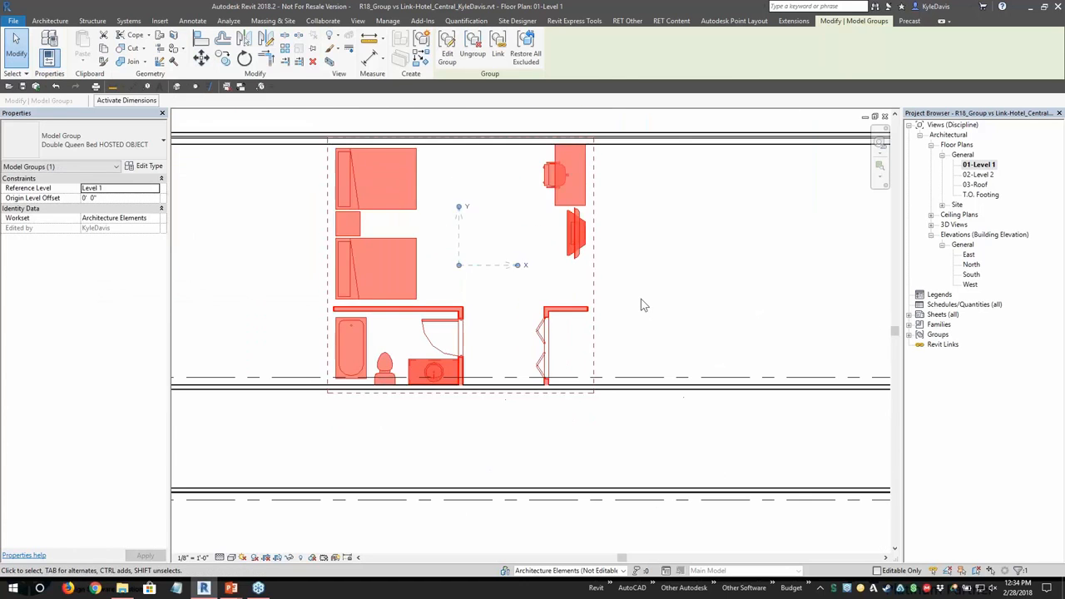
click(642, 304)
Inspect the tub in the group placed without a dividing wall and return to the copied third-room group.
click(354, 325)
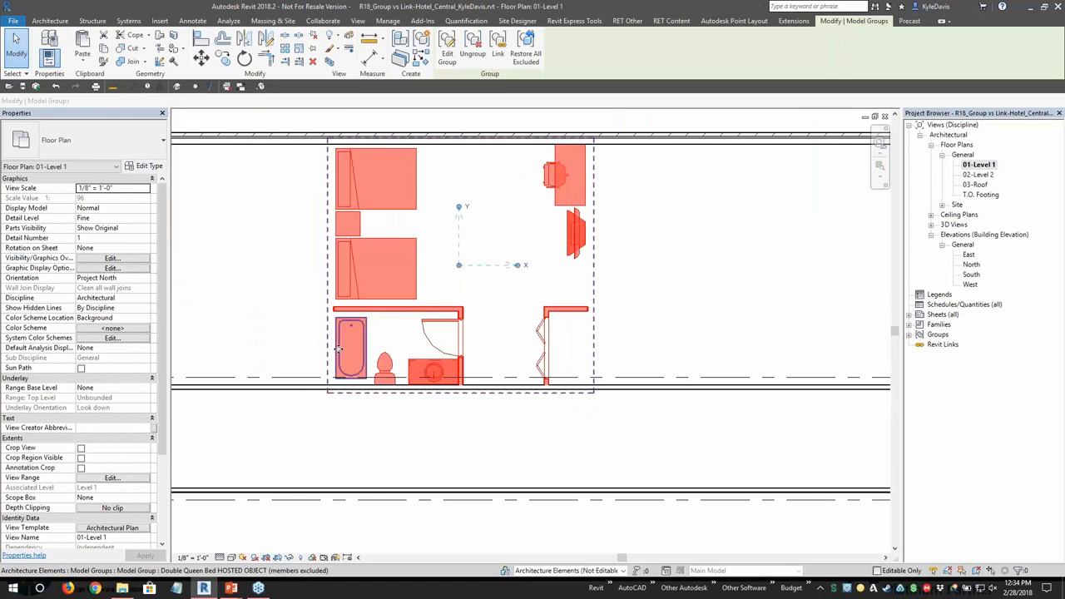
middle_drag(206, 347, 621, 320)
click(367, 345)
scroll(367, 344, down, 1)
middle_drag(200, 303, 395, 306)
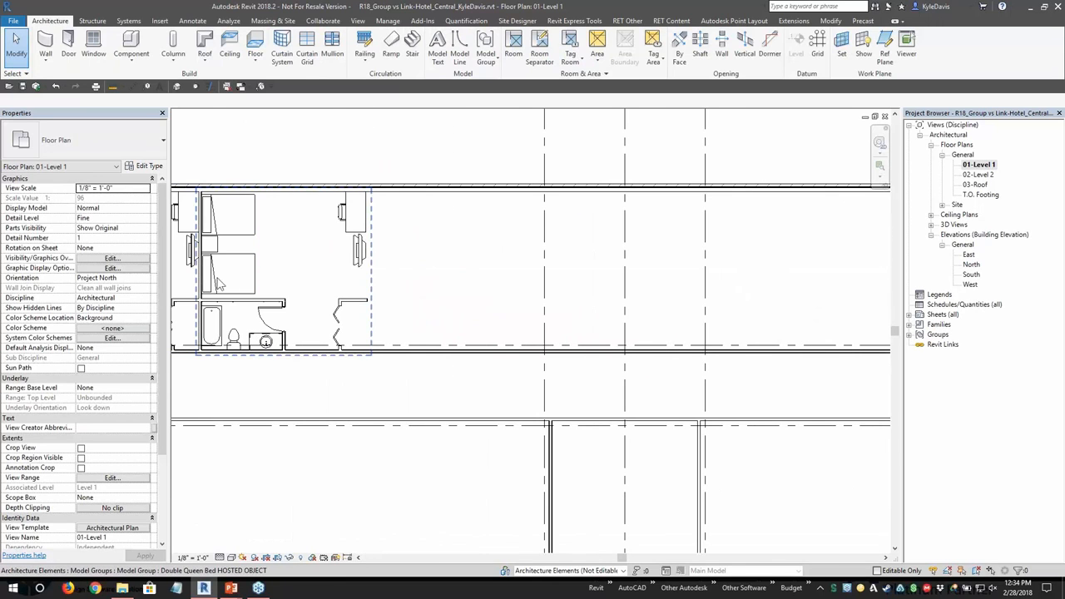
Draw an Interior - 4 1/2" Partition (2-hr) wall behind the far-wing group's tub and beds, running up to the exterior wall.
key(Tab)
click(198, 277)
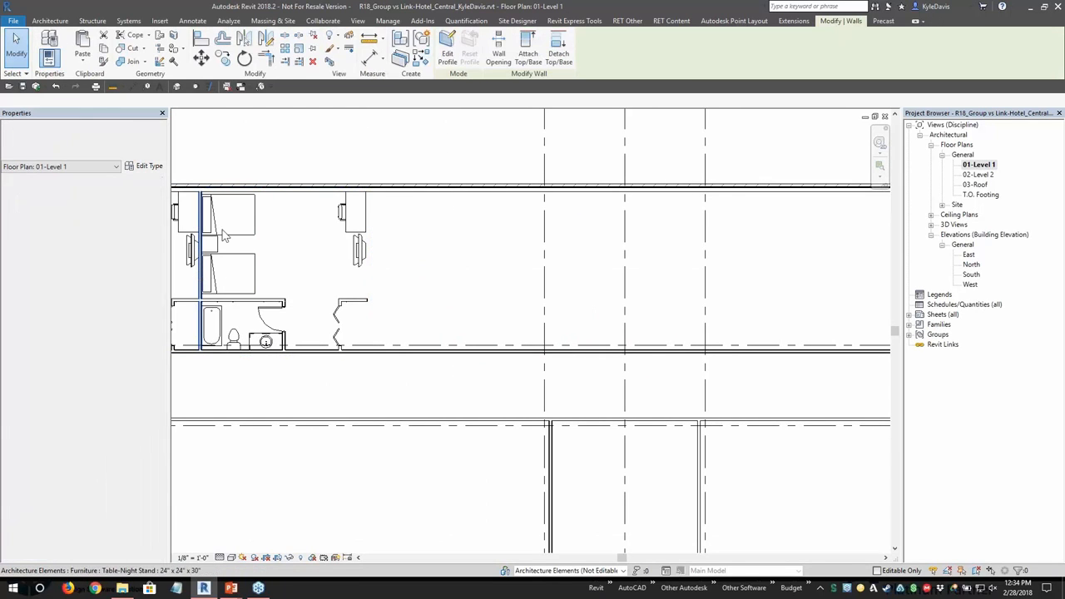
click(422, 64)
middle_drag(675, 233, 207, 252)
scroll(424, 339, up, 2)
scroll(426, 370, up, 2)
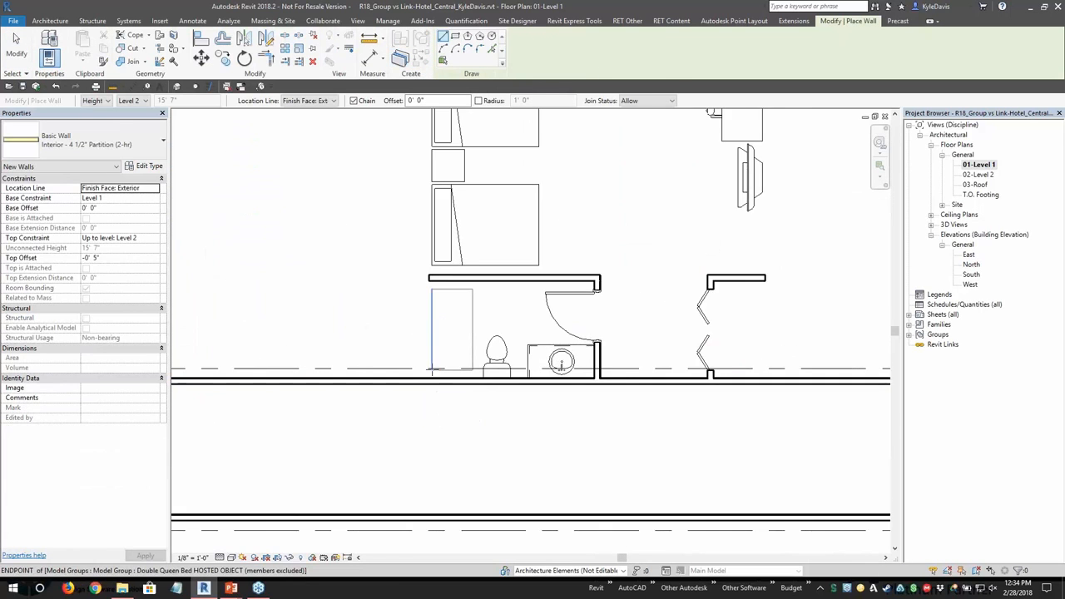
click(429, 369)
middle_drag(430, 196, 424, 270)
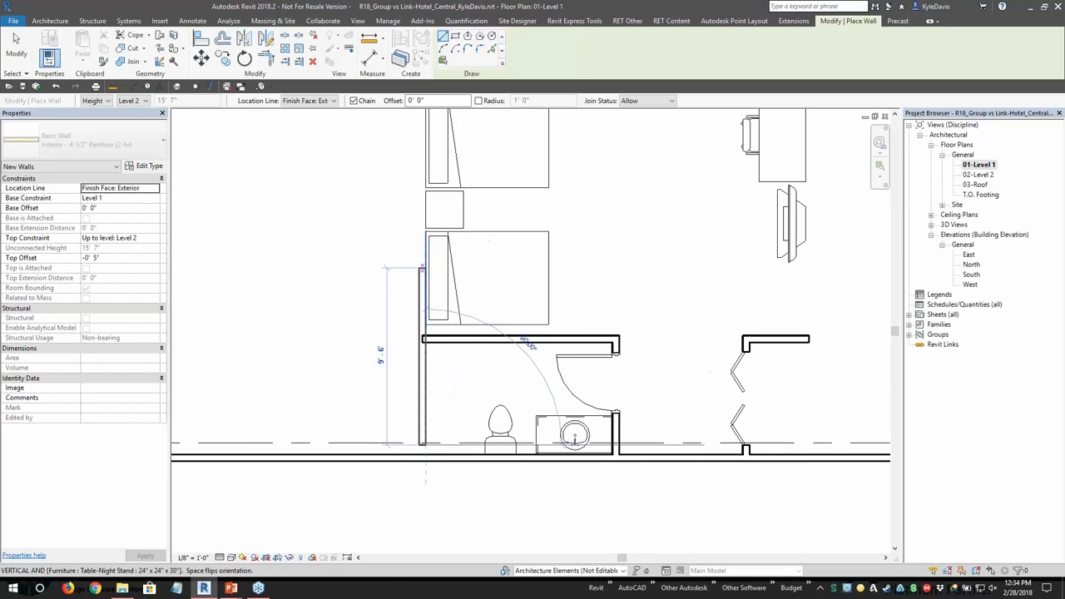
middle_drag(425, 148, 423, 227)
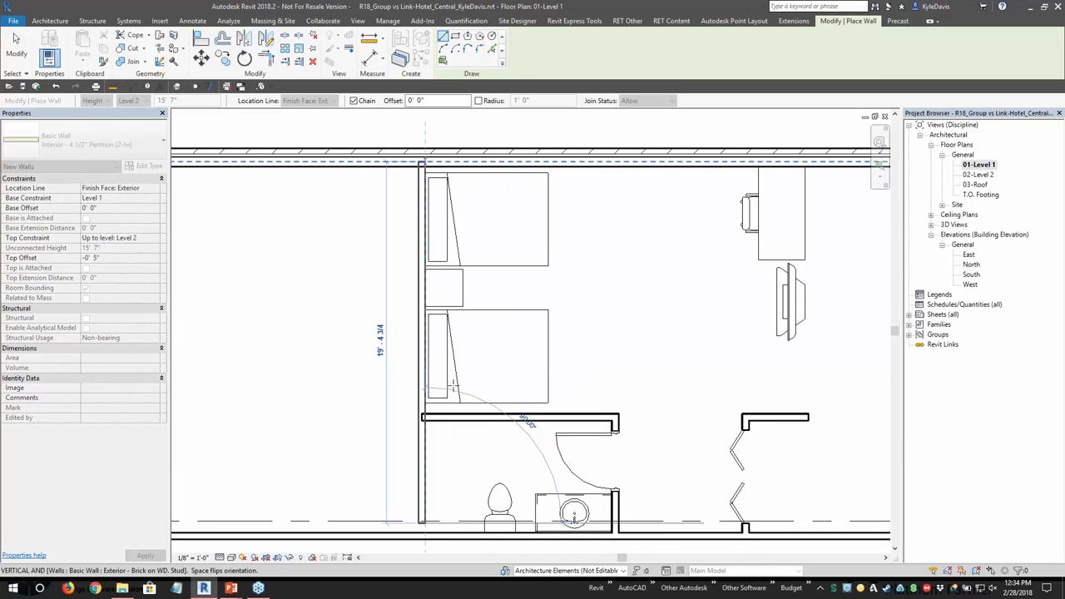
key(Escape)
key(Escape)
Extend the new partition's bathroom end to meet the corridor wall.
click(426, 463)
key(Escape)
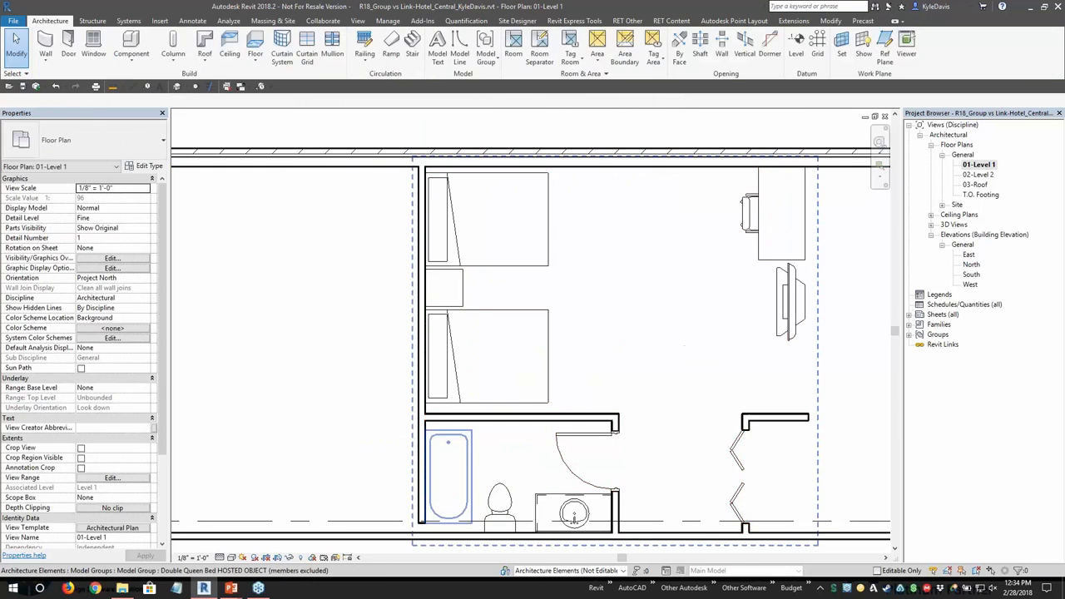
click(419, 523)
drag(425, 524, 427, 537)
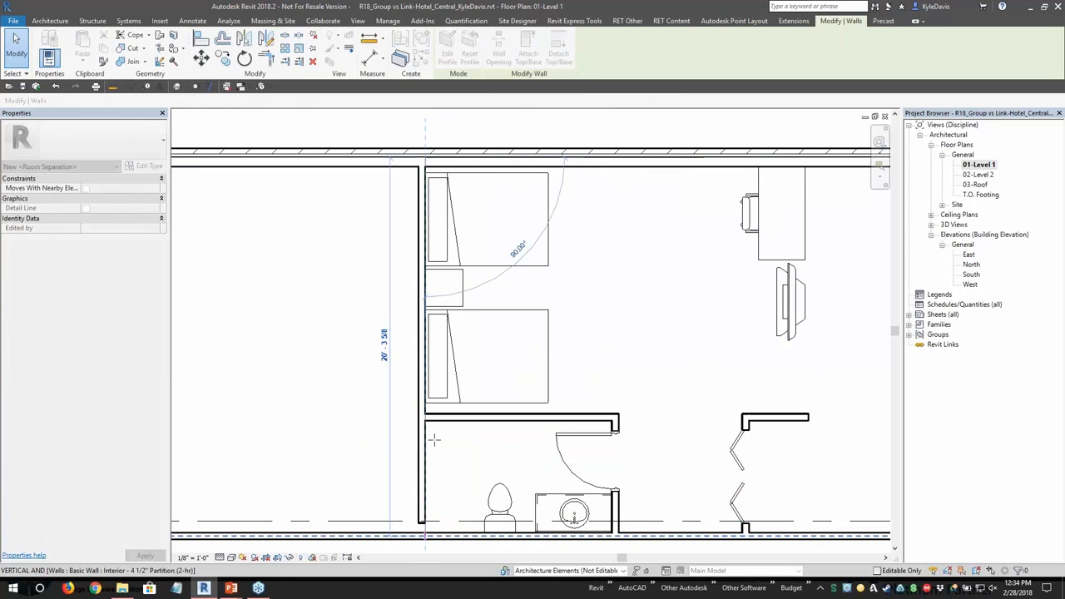
key(Escape)
Restore all excluded elements of the far-wing "Double Queen Bed HOSTED OBJECT" group and check its tub against the new partition.
middle_drag(488, 483, 431, 414)
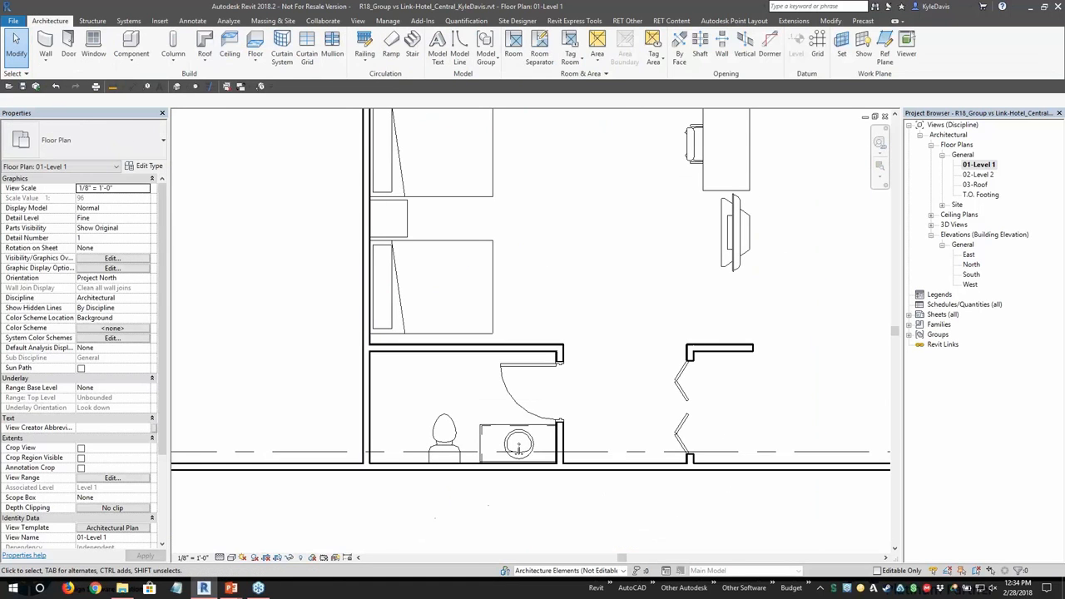
click(441, 362)
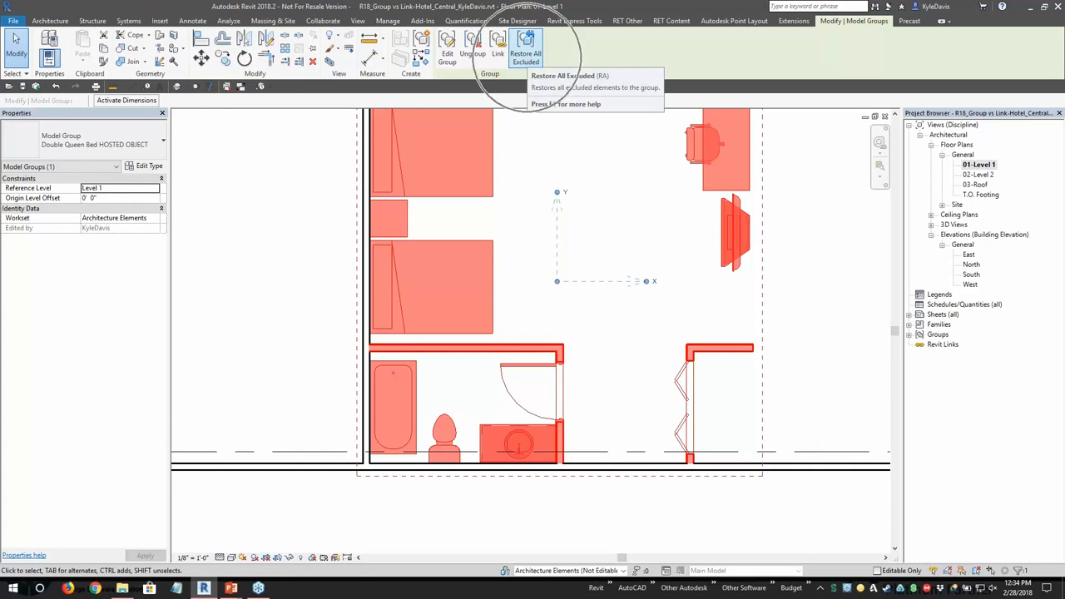
click(525, 50)
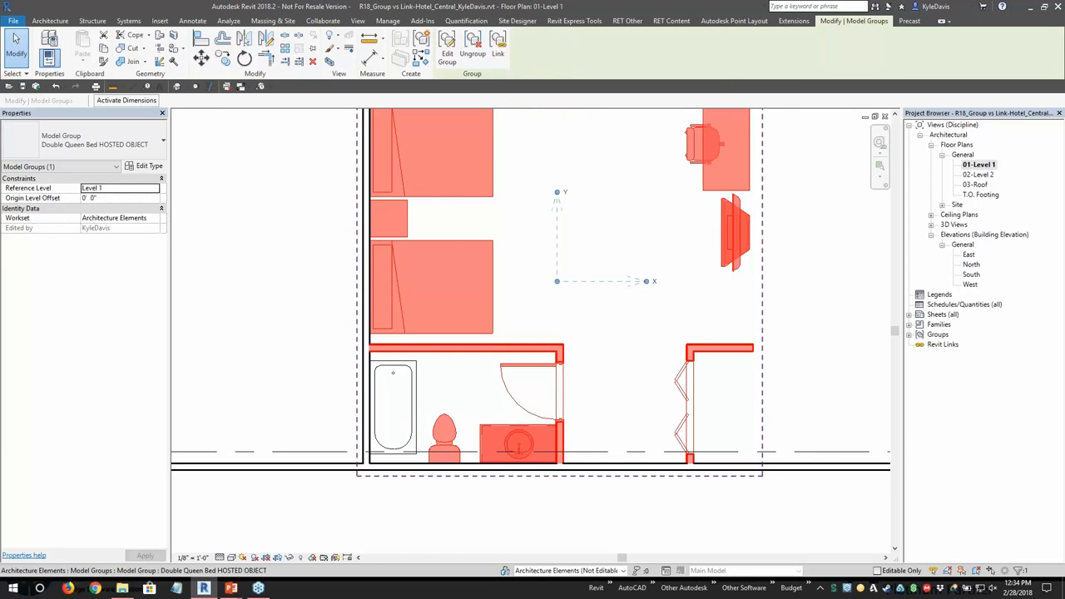
key(Escape)
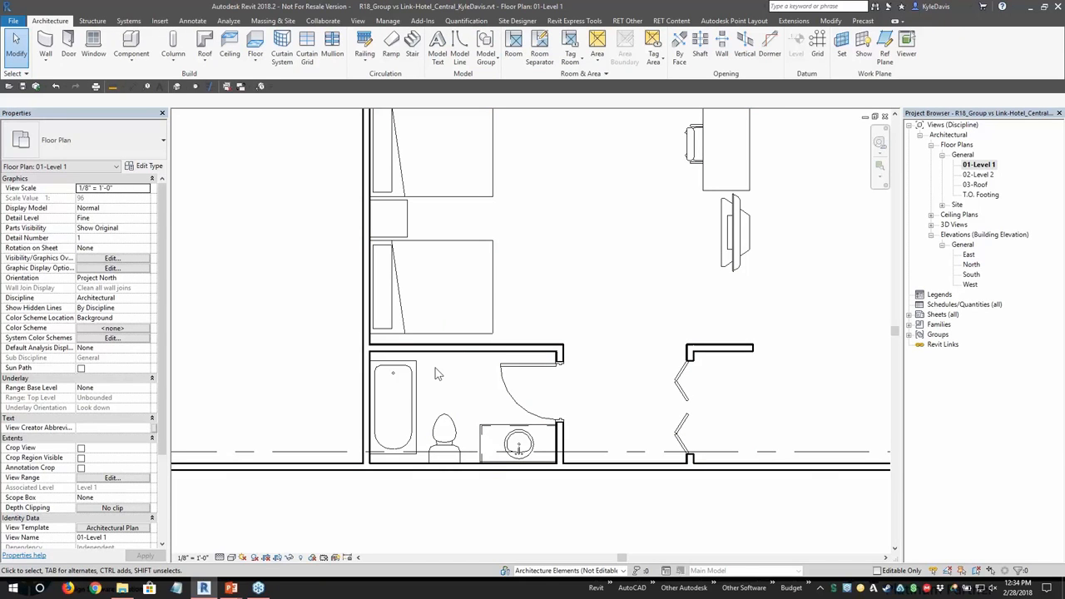
click(529, 425)
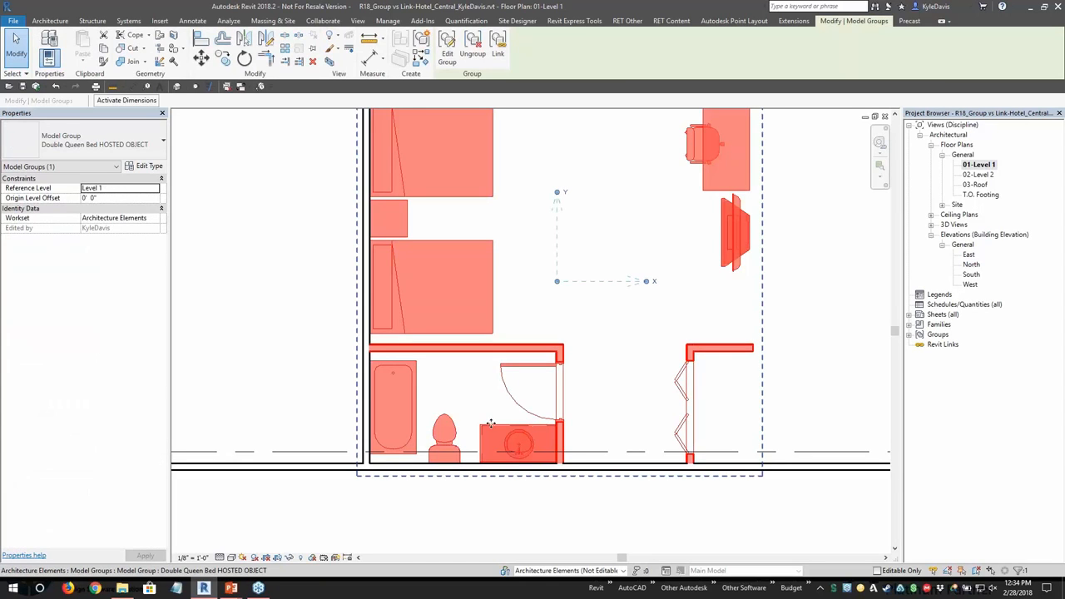
scroll(372, 381, down, 2)
key(Escape)
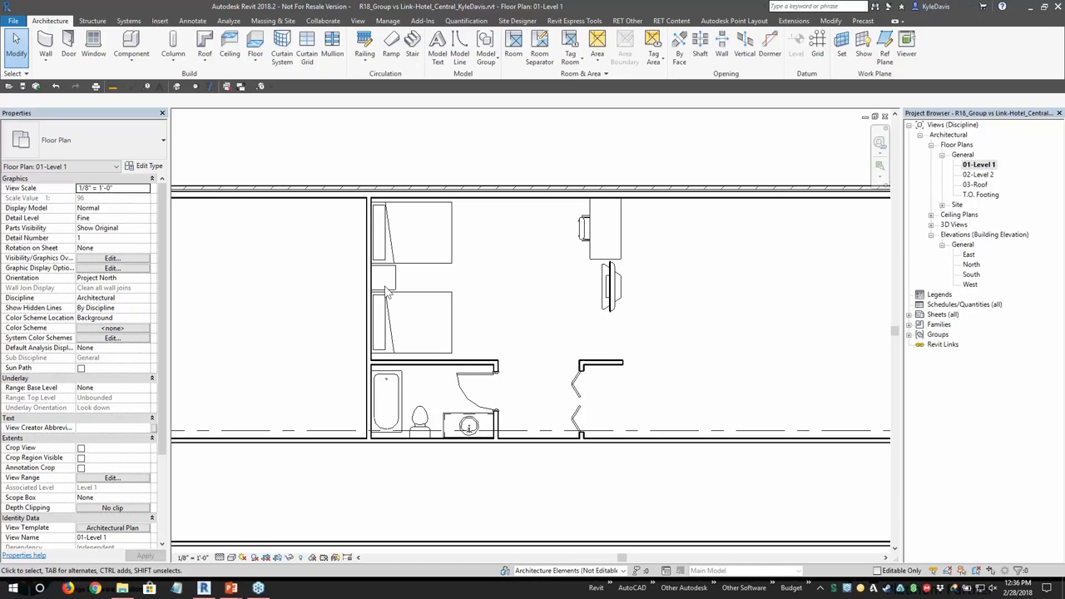
Close the hotel model's Level 1 and Level 2 plans without saving the project, returning to the office building's furniture plan.
scroll(401, 353, down, 1)
scroll(400, 354, down, 1)
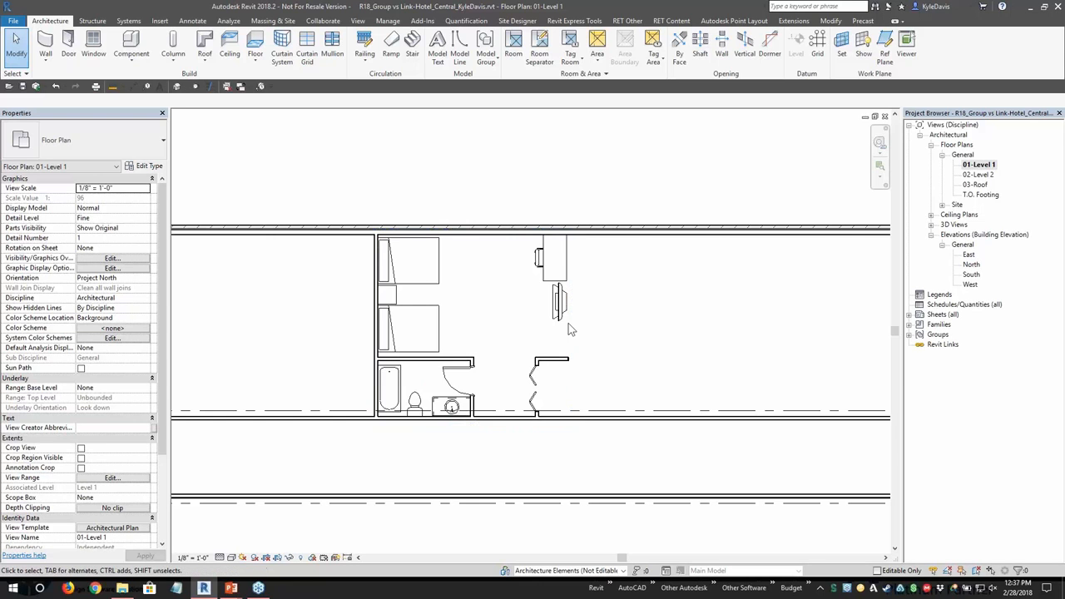
scroll(400, 356, down, 1)
scroll(316, 371, down, 1)
middle_drag(184, 345, 377, 342)
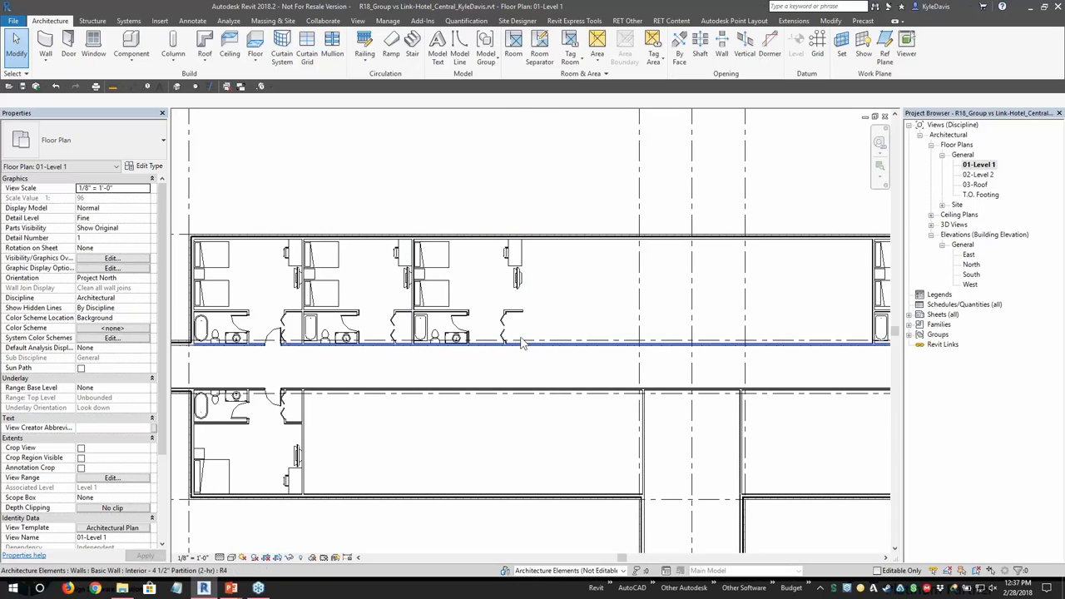
click(885, 117)
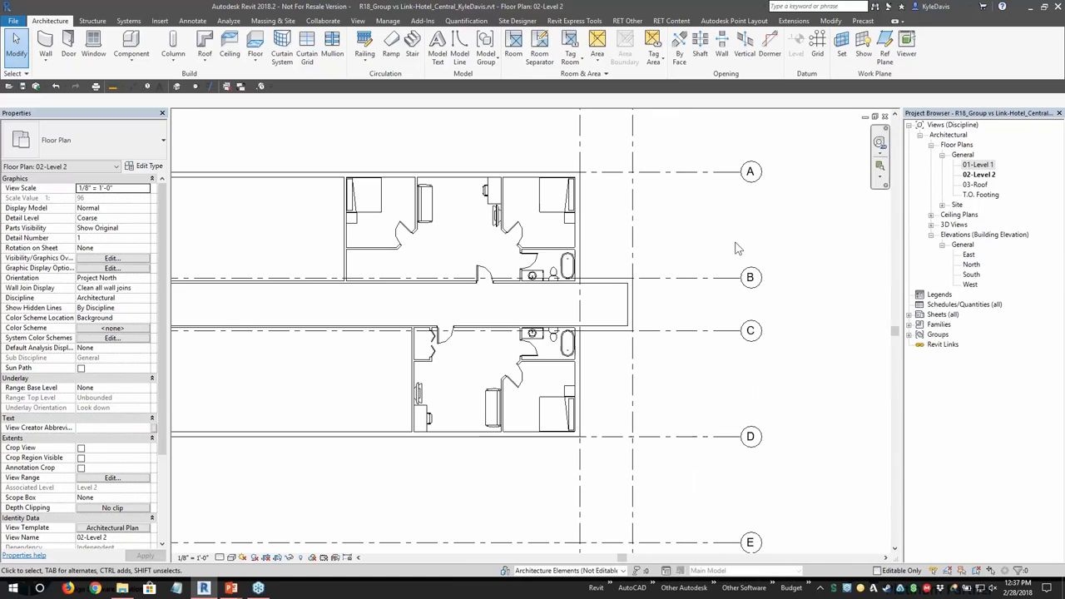
click(885, 117)
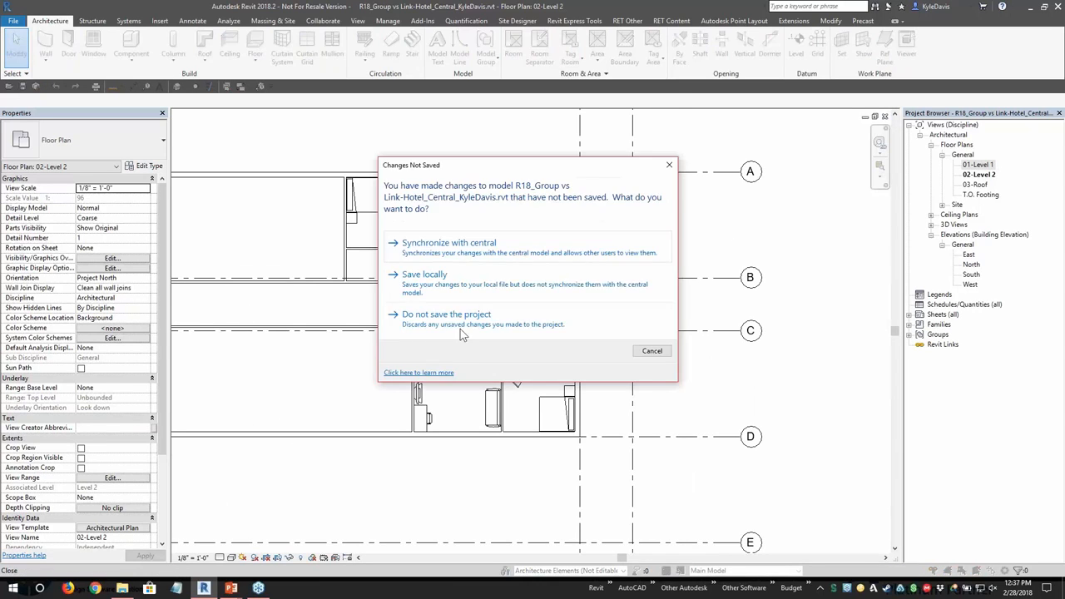
click(449, 376)
click(497, 281)
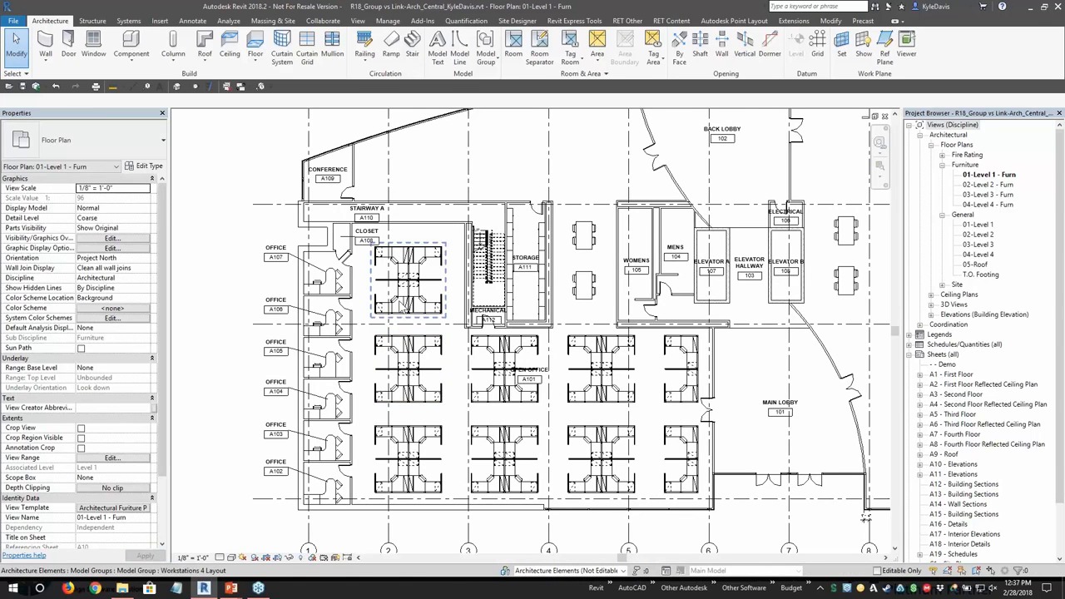
Delete the workstation layout groups in Open Office A101, keeping only the four-workstation cluster at grid 2 beside offices A102 and A103.
click(399, 303)
middle_drag(492, 365, 396, 322)
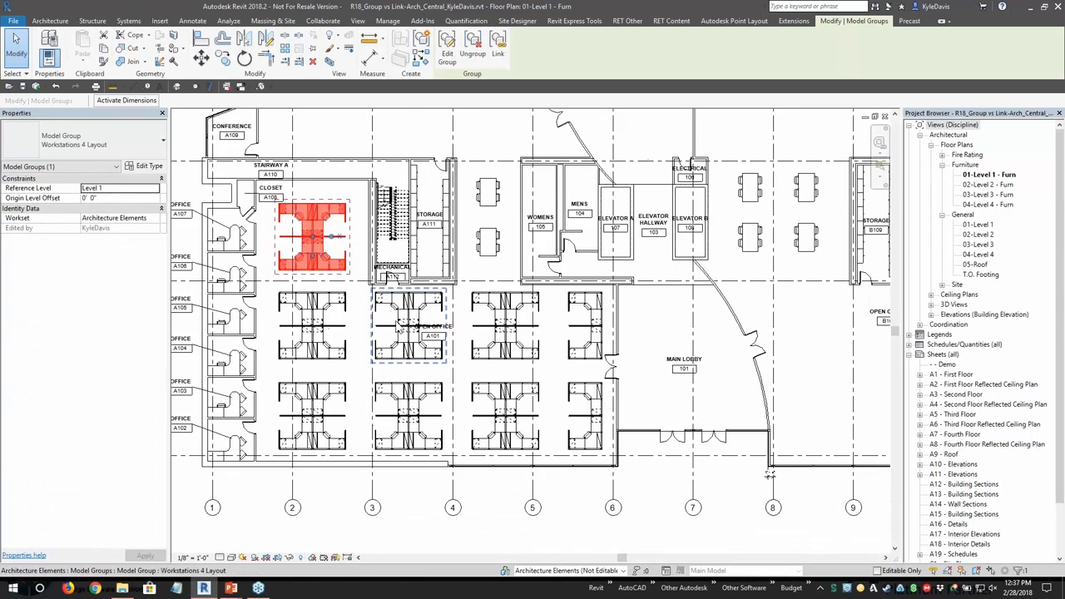
click(313, 310)
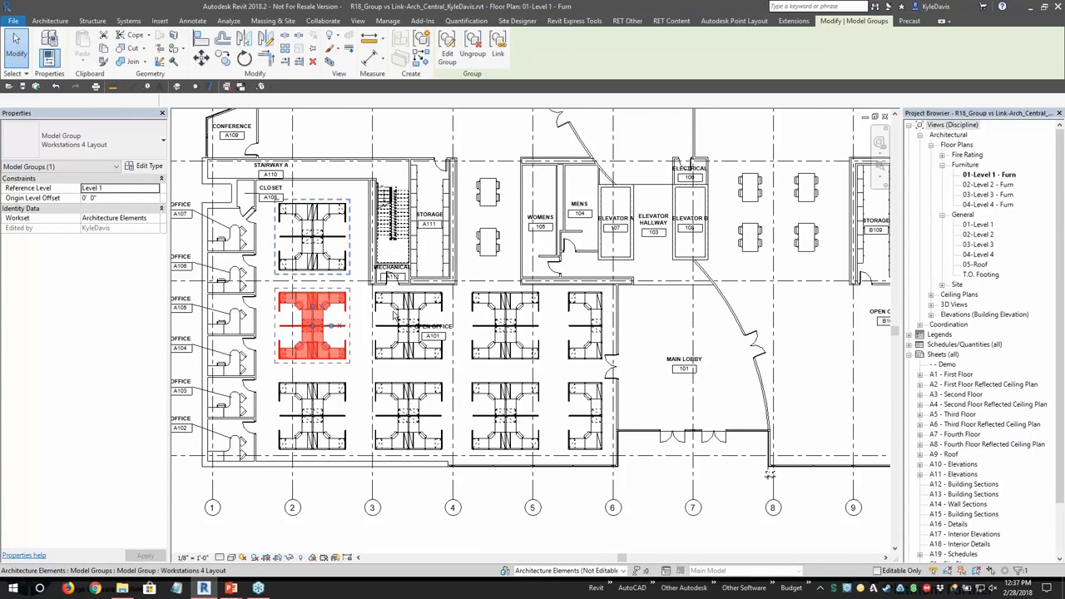
ctrl+click(313, 237)
ctrl+click(408, 325)
ctrl+click(504, 325)
ctrl+click(587, 358)
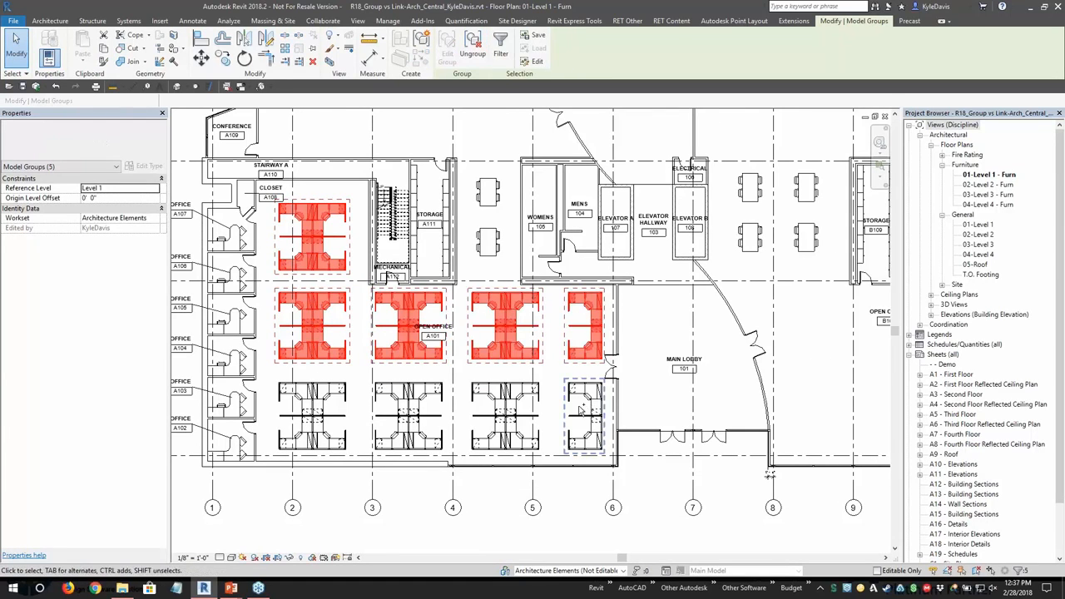
ctrl+click(587, 409)
ctrl+click(504, 412)
ctrl+click(408, 412)
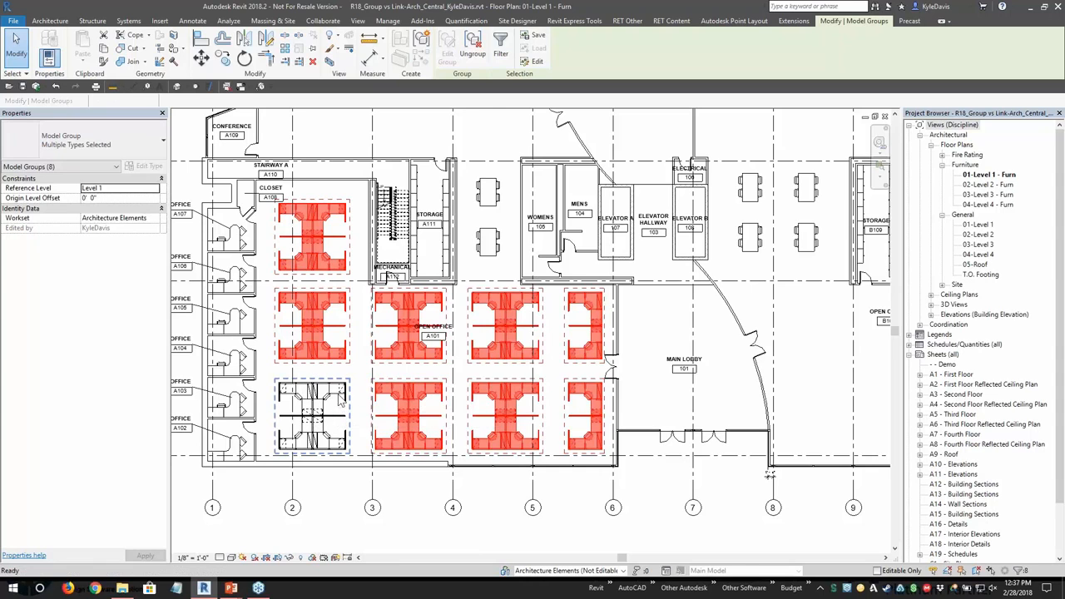
key(Escape)
Convert the remaining Workstations 4 Layout group to a link, choosing to replace it with a new project file.
click(333, 408)
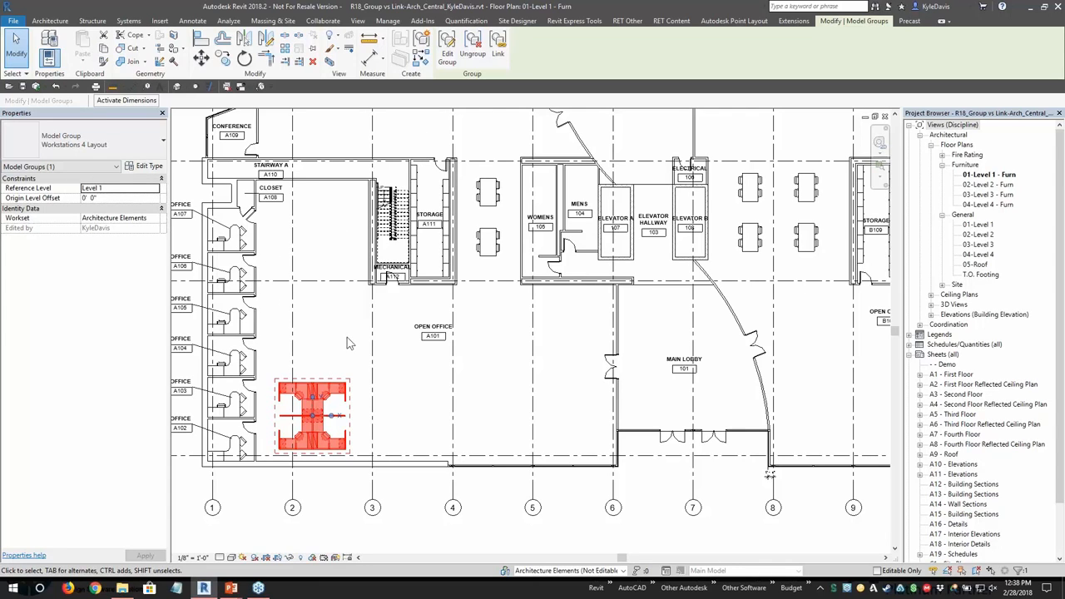
click(357, 364)
click(339, 389)
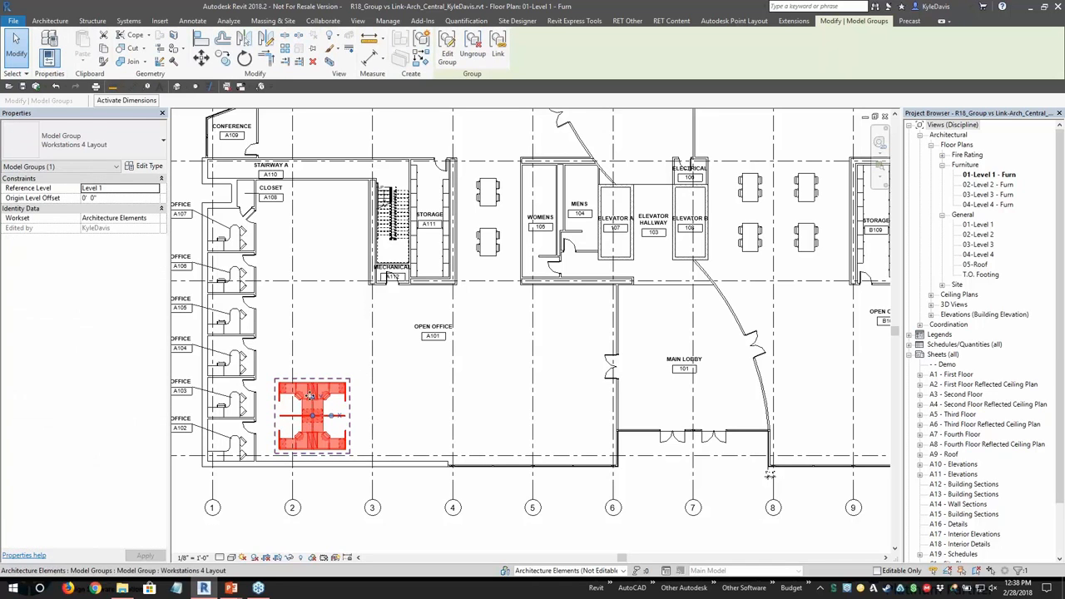
click(497, 55)
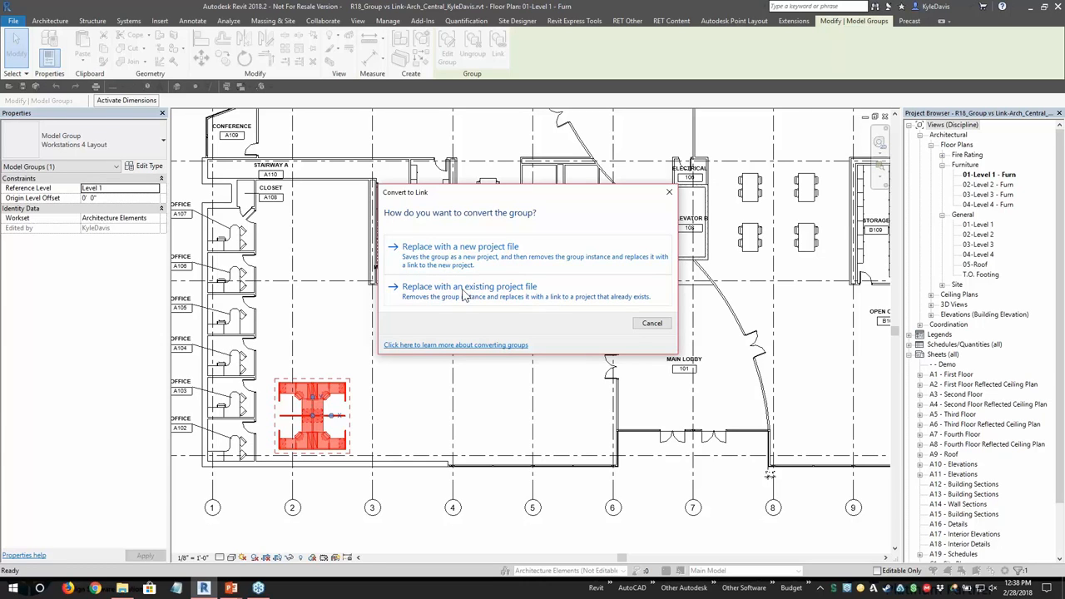
click(448, 261)
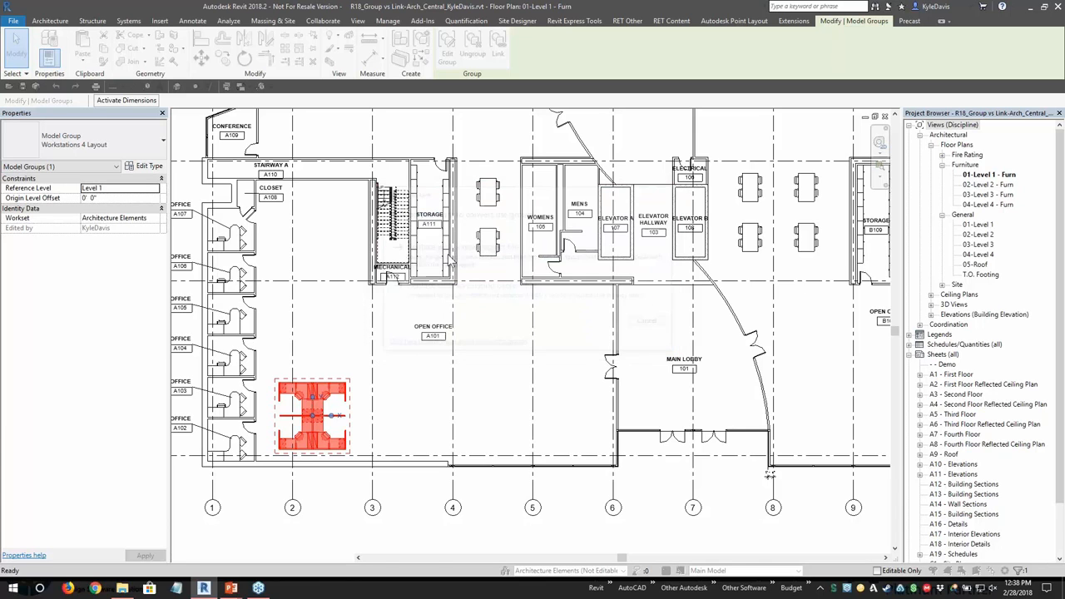
Save the group under its own name in the "180228 - Understanding the Effect and Uses of groups vs Links in Revit Project Model" folder, and select the resulting link.
drag(442, 154, 398, 125)
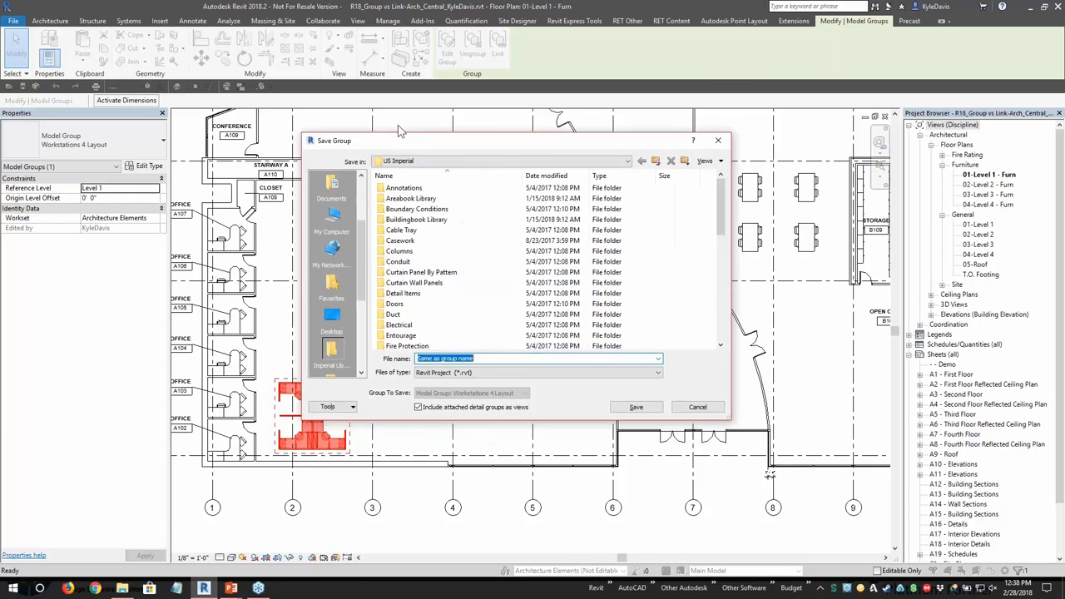
scroll(324, 166, up, 3)
click(302, 231)
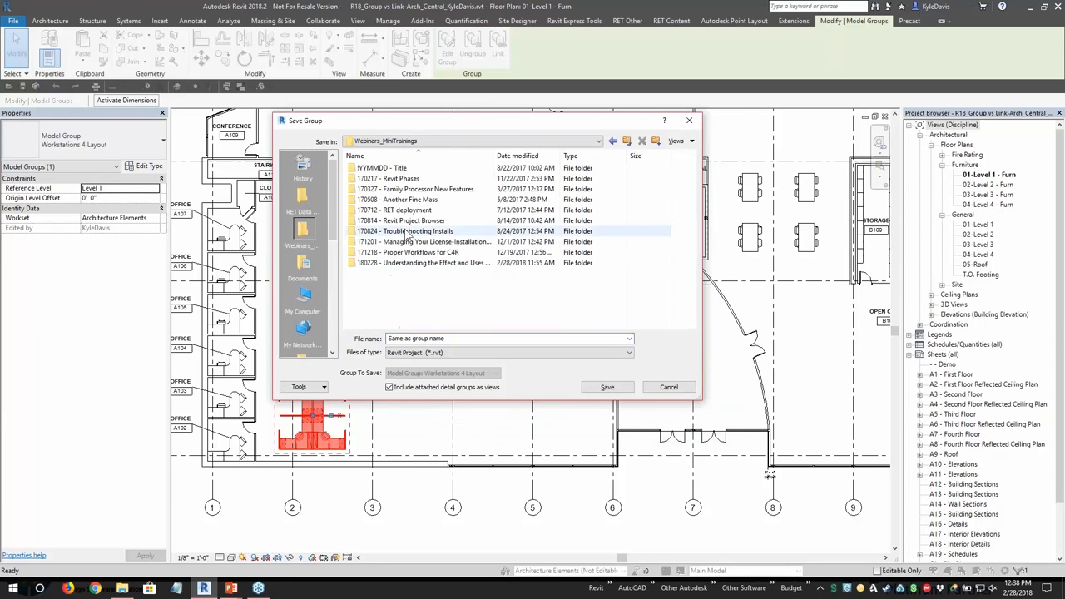
double_click(399, 263)
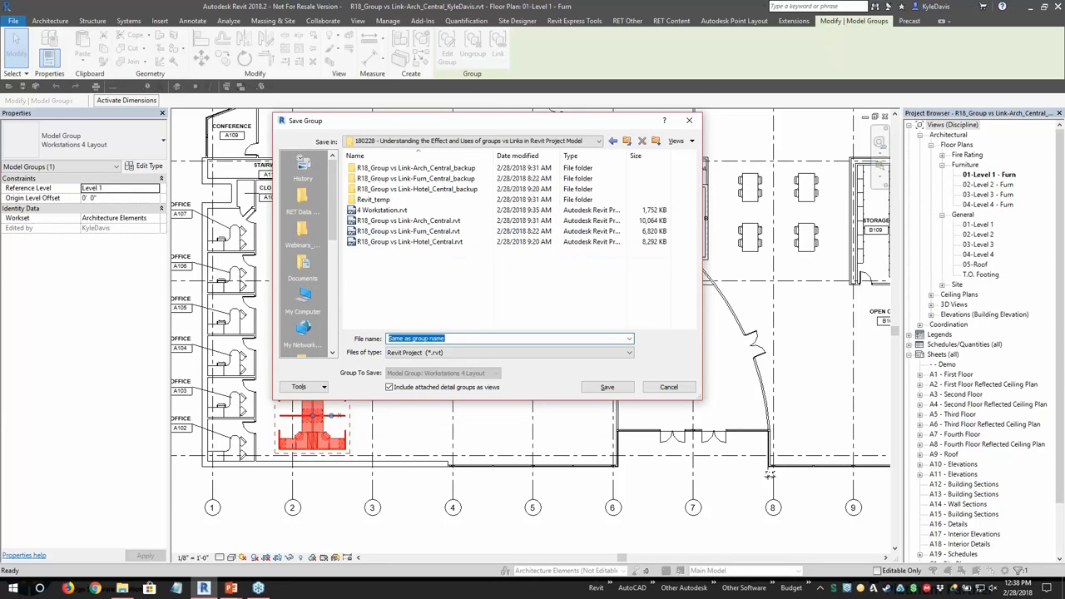
click(608, 389)
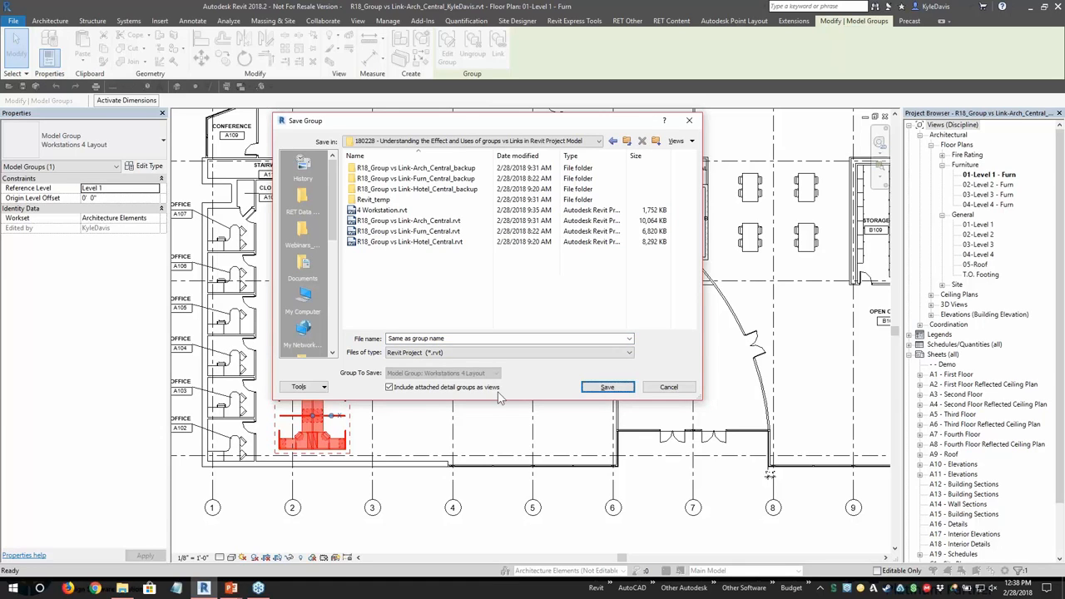
click(606, 388)
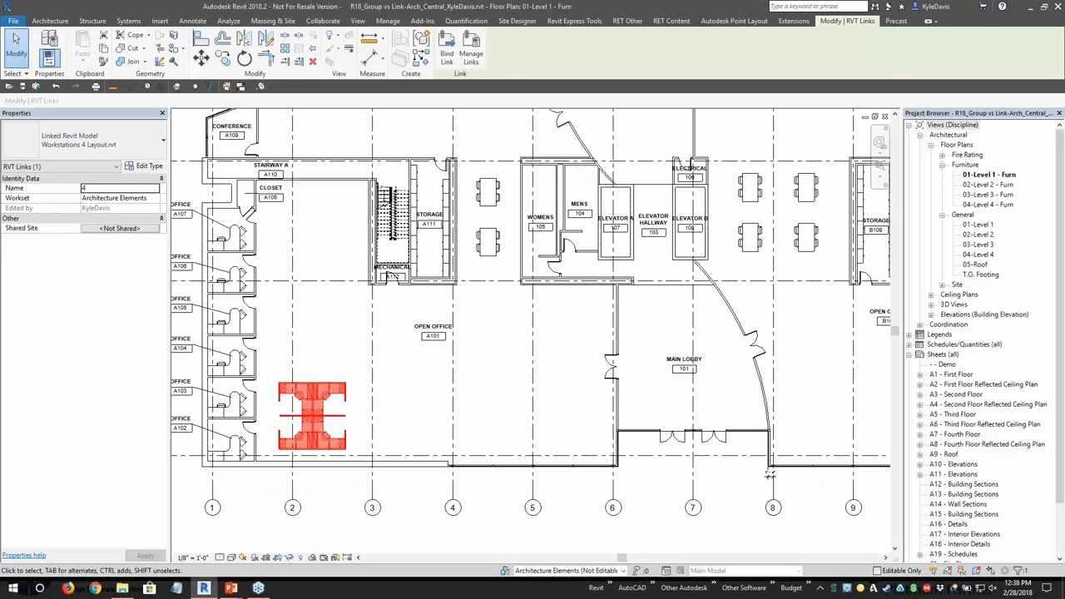
click(318, 374)
click(323, 395)
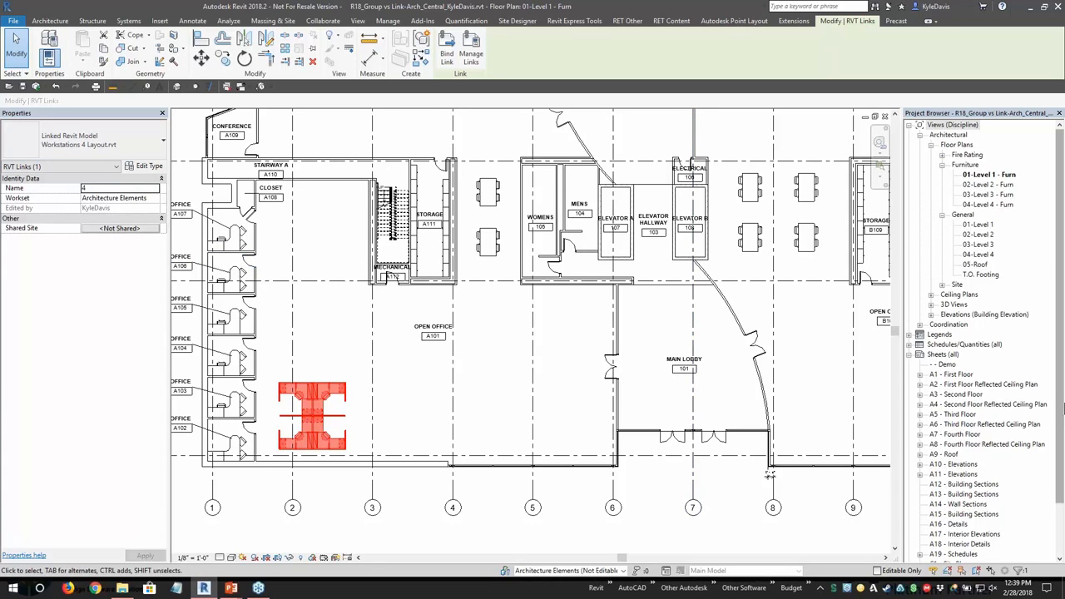
Expand the project's model groups and Revit links, and select the Workstations 4 Layout group definition.
drag(1059, 479, 1059, 539)
click(910, 544)
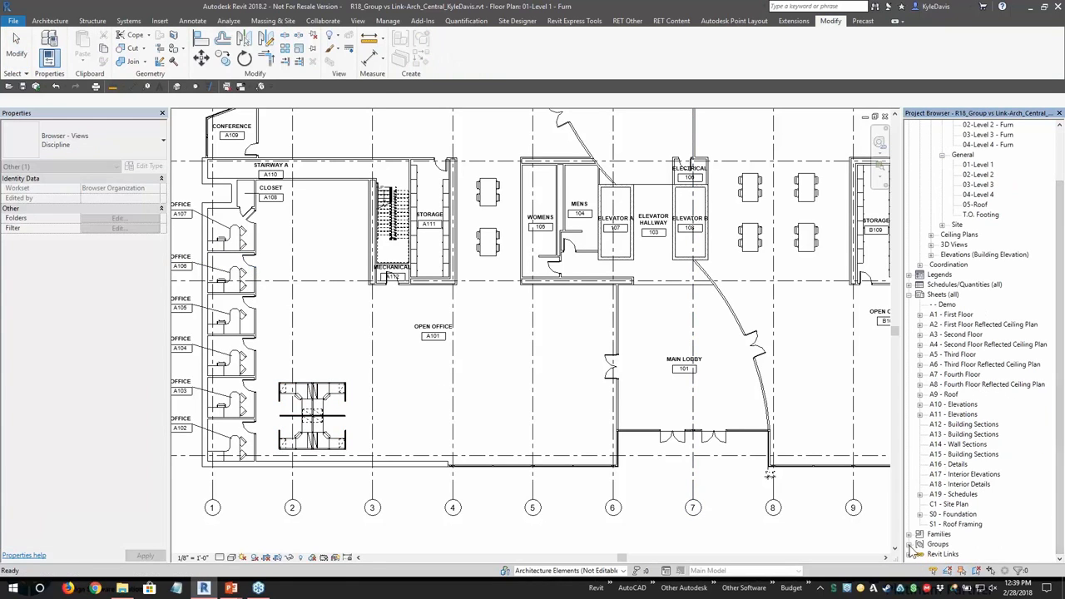
click(919, 543)
scroll(953, 541, down, 1)
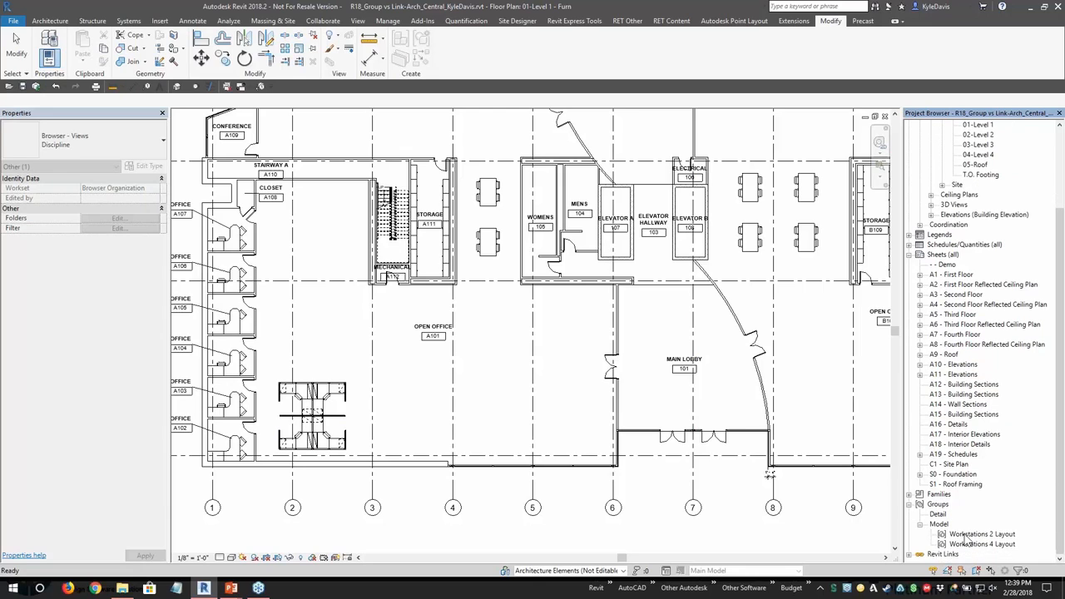
click(910, 554)
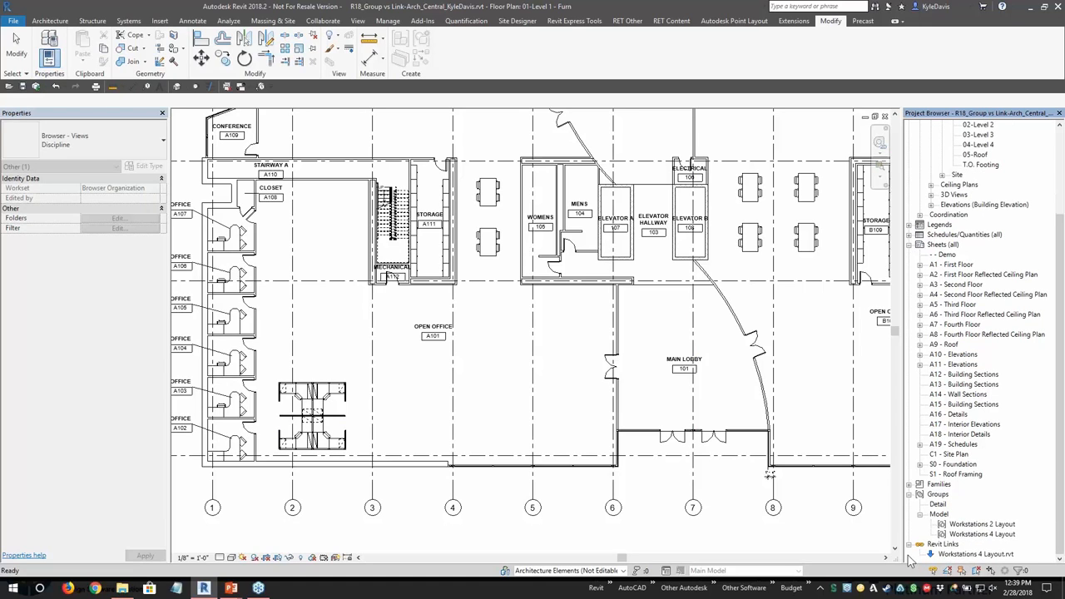
click(969, 534)
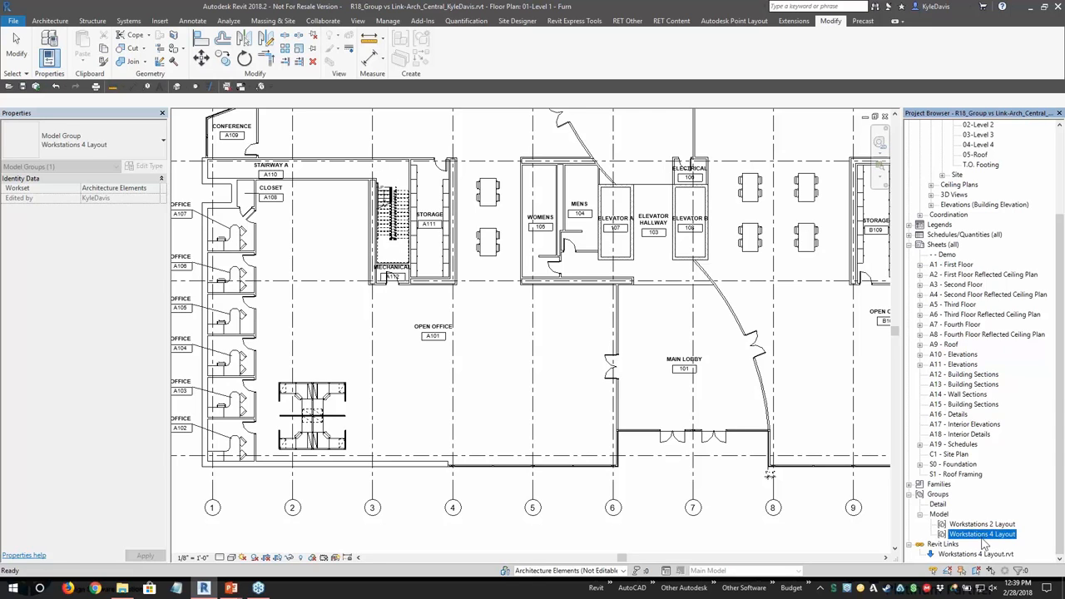
Place an instance of the Workstations 4 Layout group in Open Office A101, between grids 3 and 4.
drag(986, 543, 421, 404)
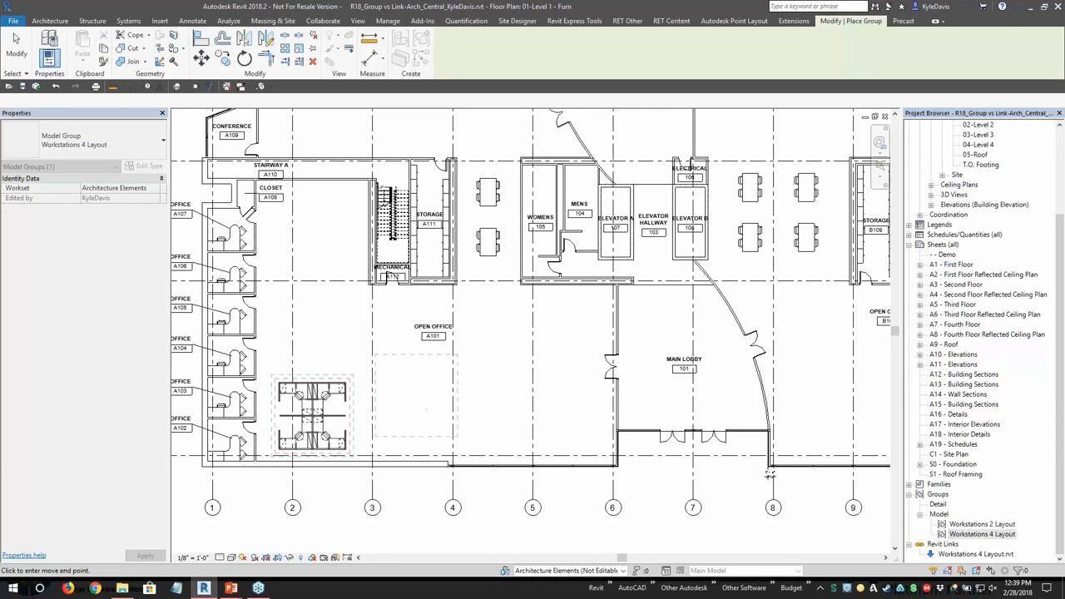
click(419, 406)
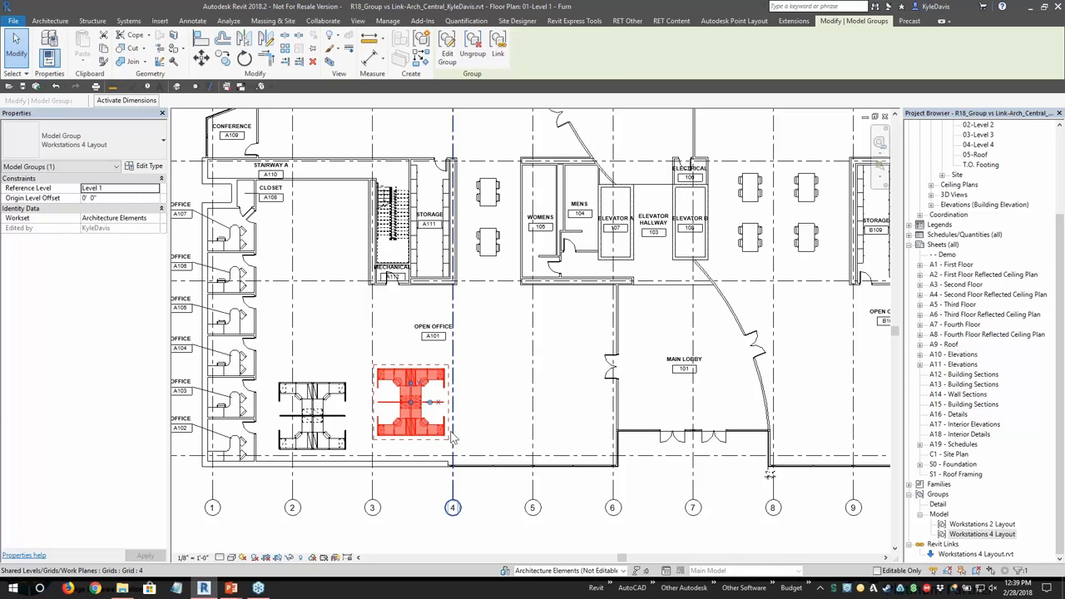
click(470, 404)
click(419, 389)
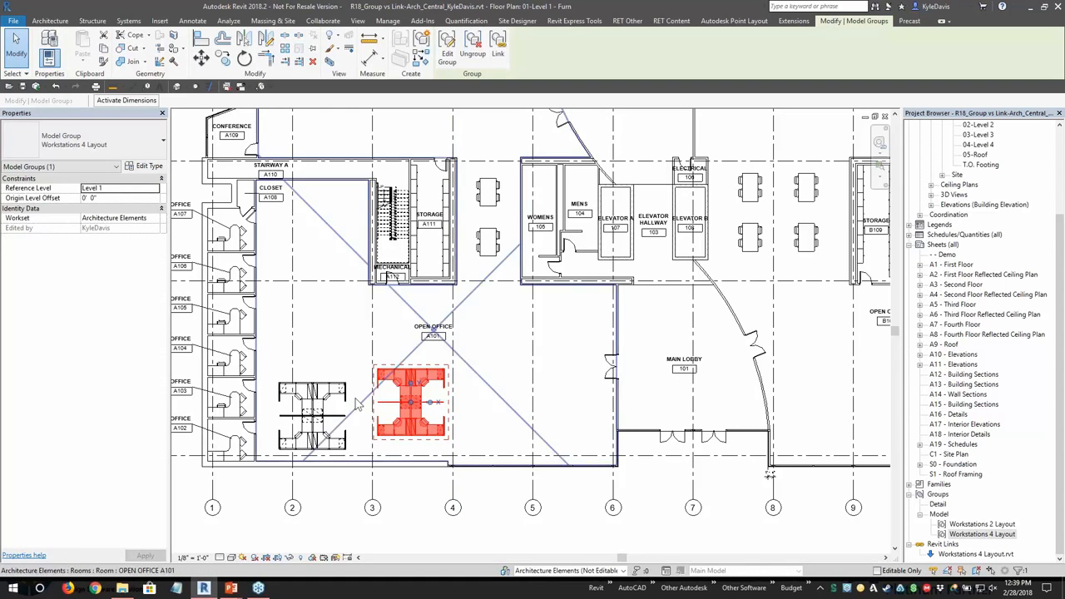
Delete the linked Workstations 4 Layout model at grid 2, keeping the newly placed group.
click(312, 416)
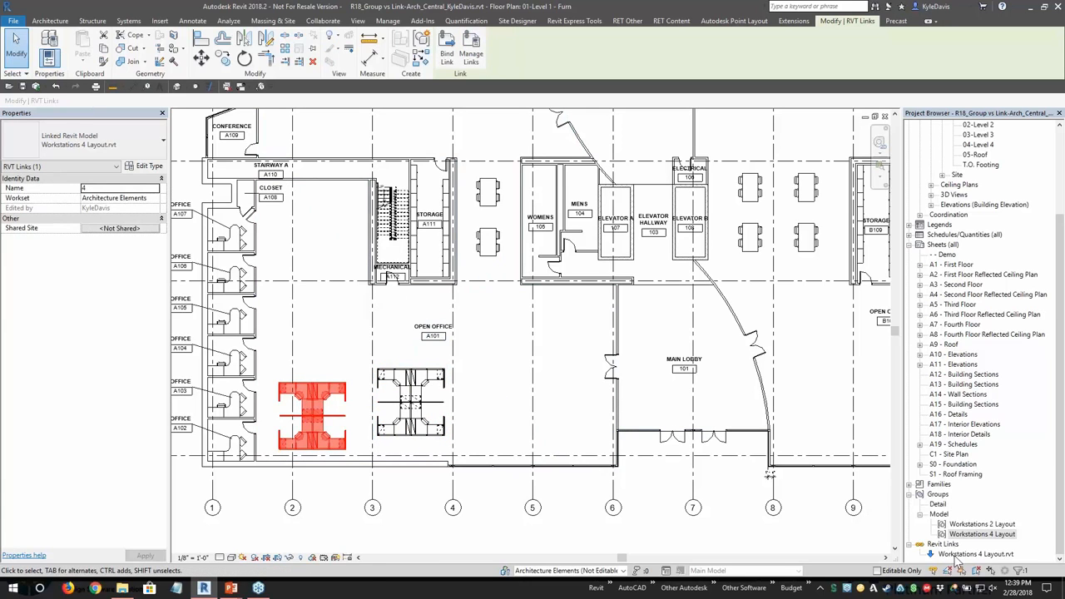
key(Delete)
click(862, 563)
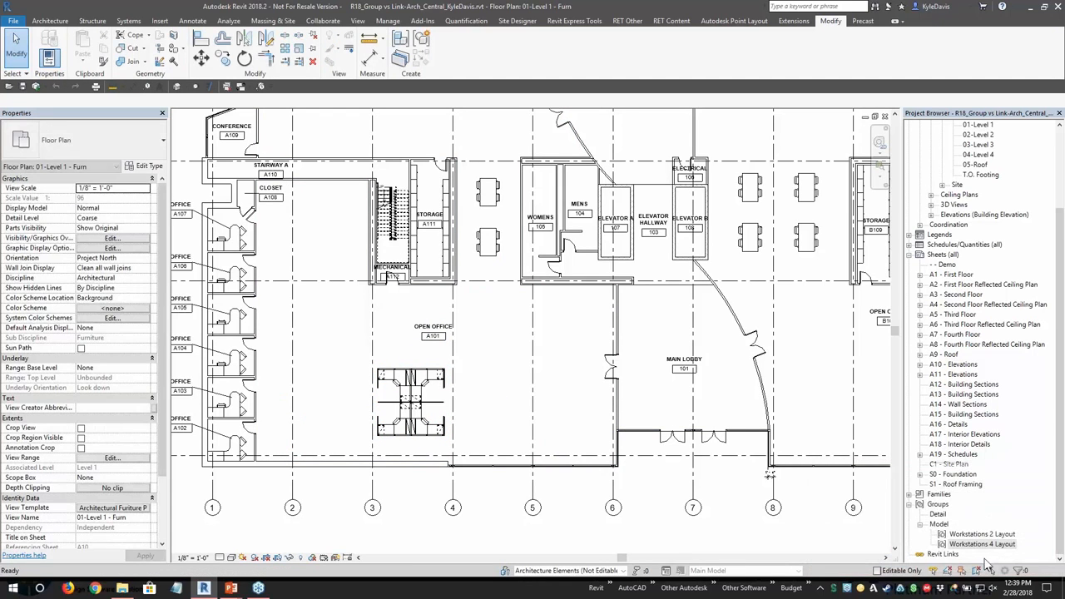
Move the Workstations 4 Layout group to grid 2, into the spot beside offices A102 and A103.
click(419, 406)
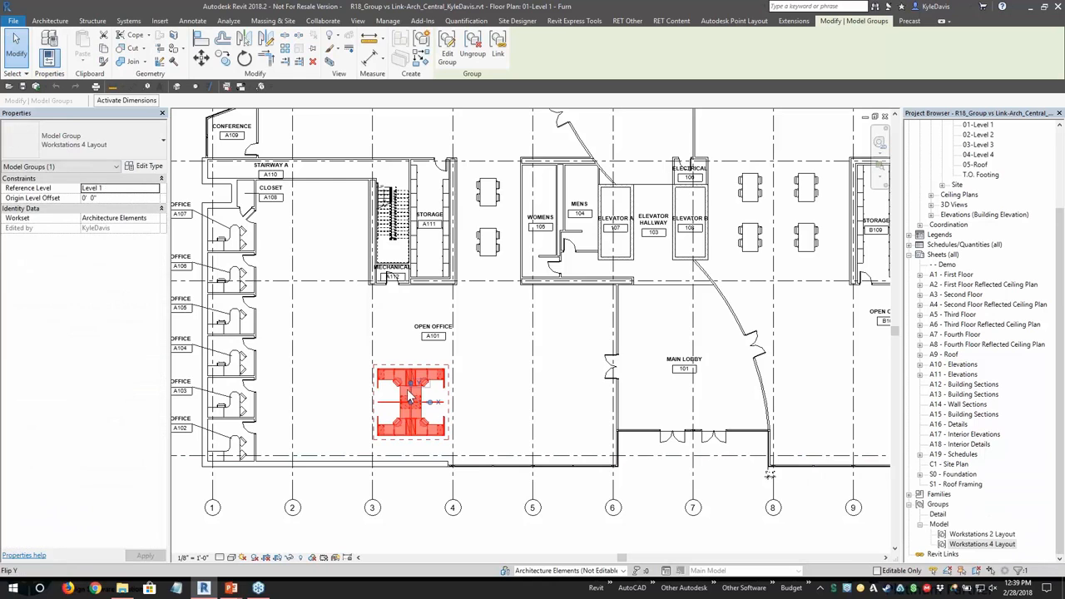
drag(405, 397, 325, 414)
scroll(310, 427, up, 5)
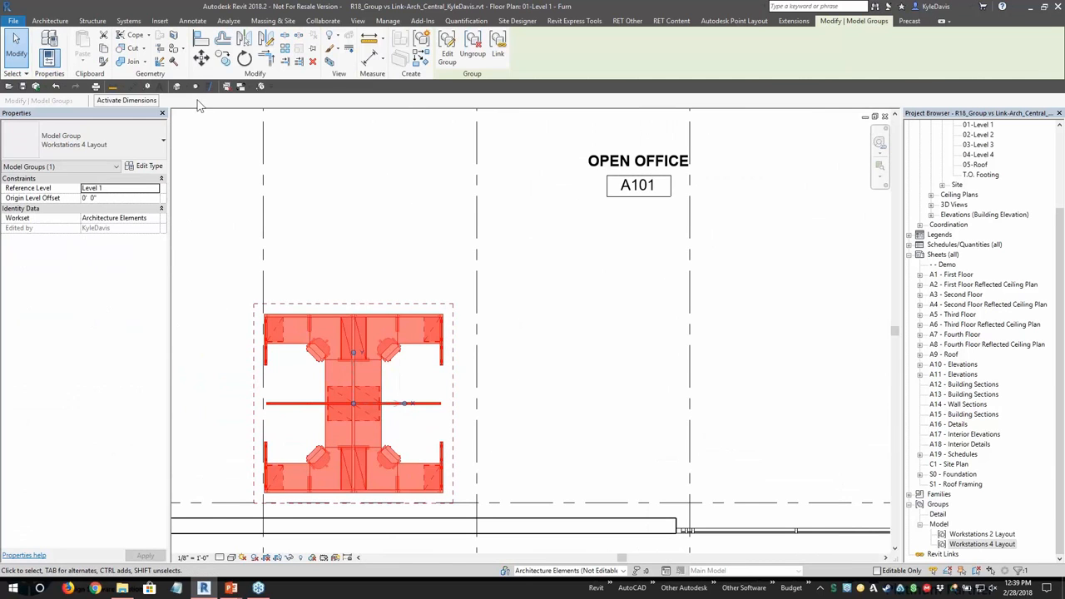
scroll(358, 278, down, 3)
Show the selected workstation group in a section-boxed 3D view and examine its full-height panels from several sides.
click(331, 62)
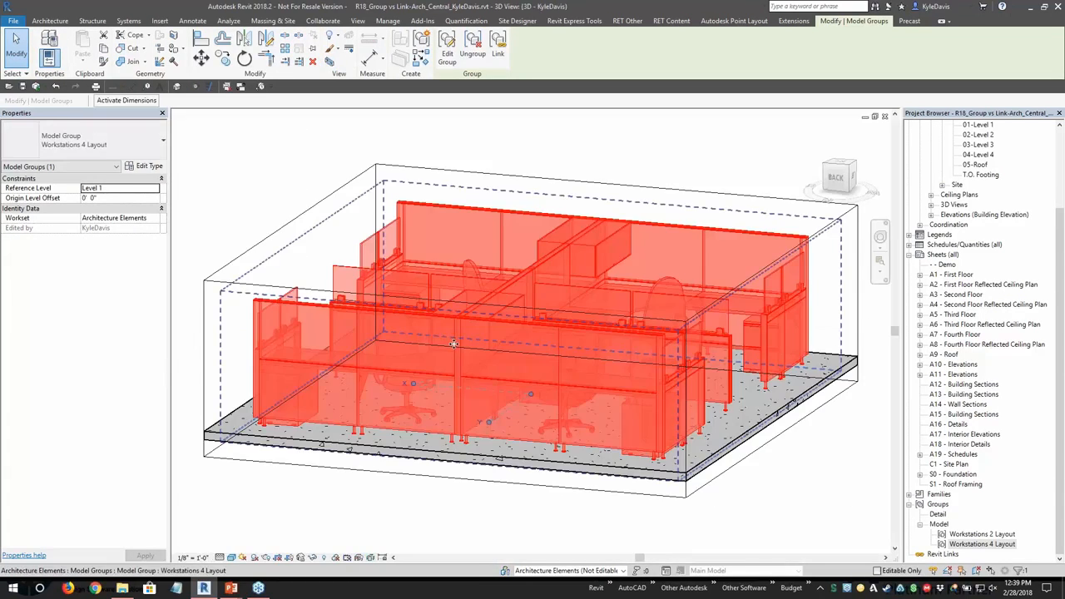
click(253, 204)
shift+middle_drag(435, 300, 278, 275)
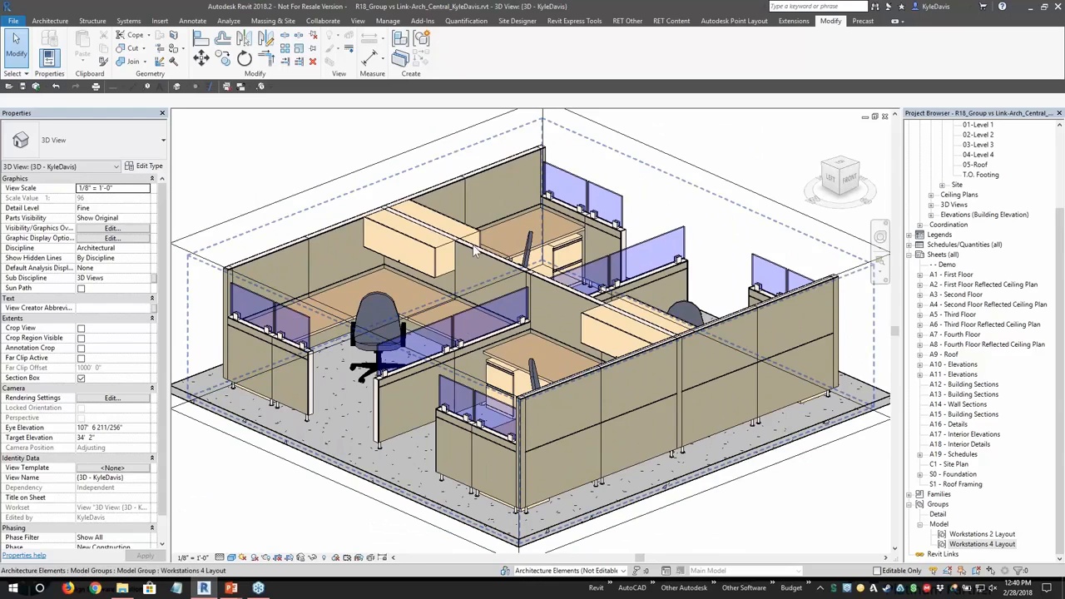
shift+middle_drag(449, 265, 663, 240)
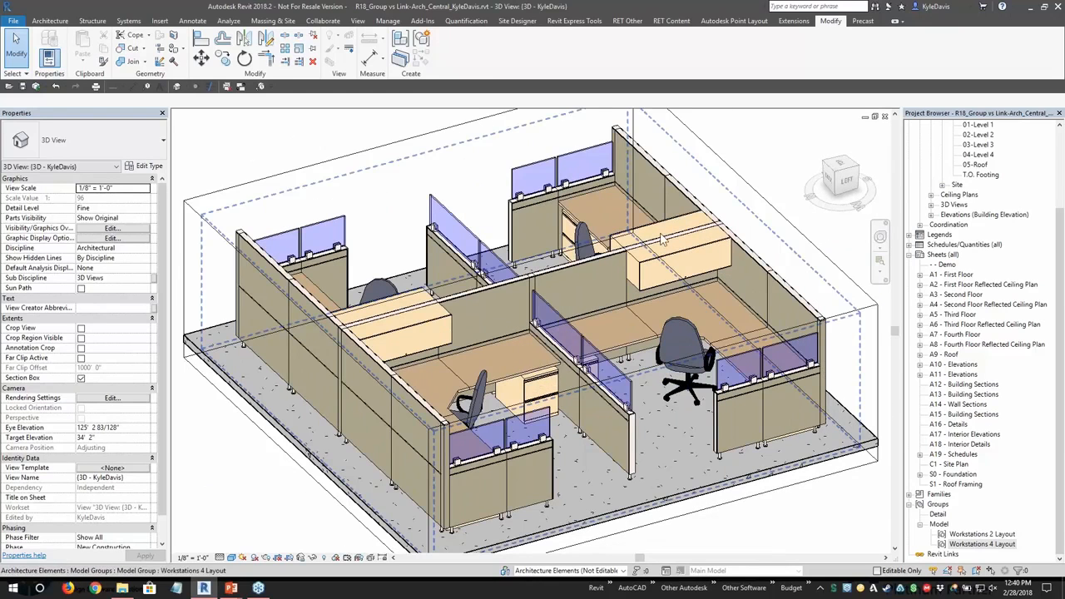
Back in the floor plan, convert the workstation group to a link, replacing it with the existing project file 4 Workstation.rvt.
click(886, 118)
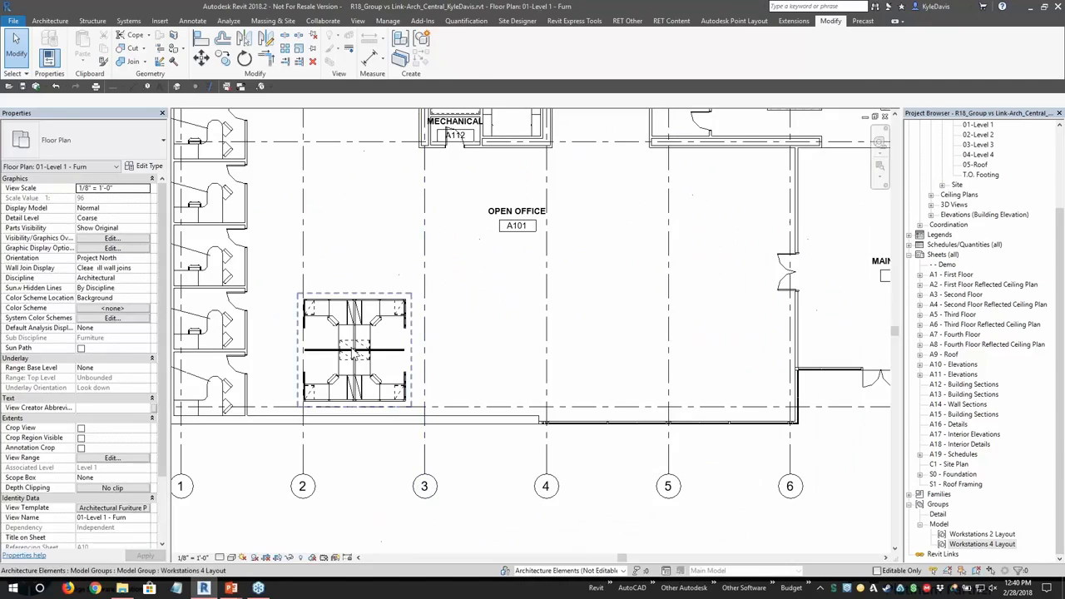
click(362, 349)
click(498, 43)
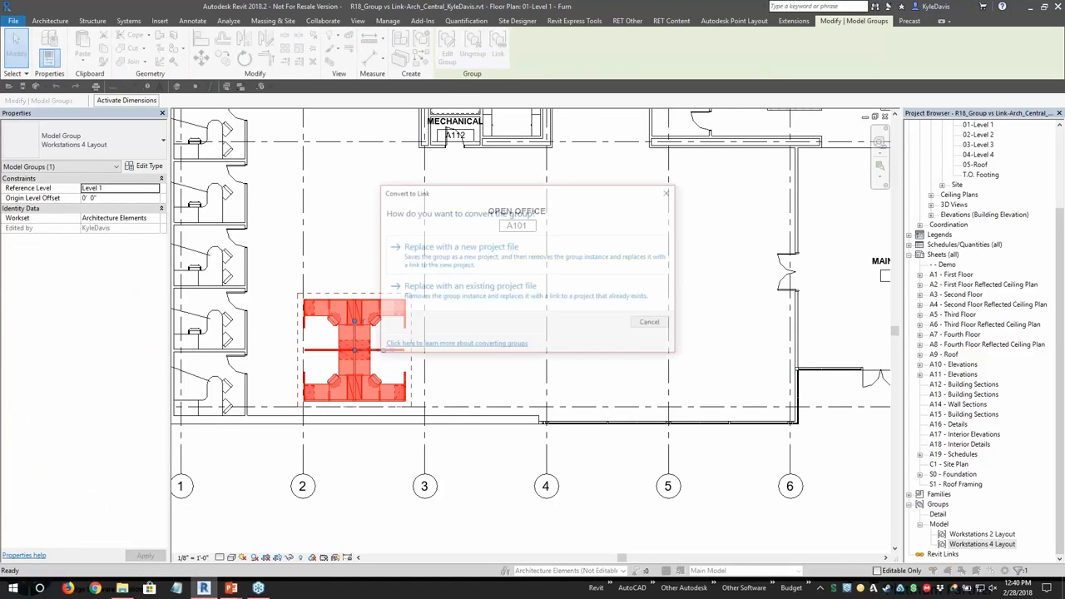
click(495, 292)
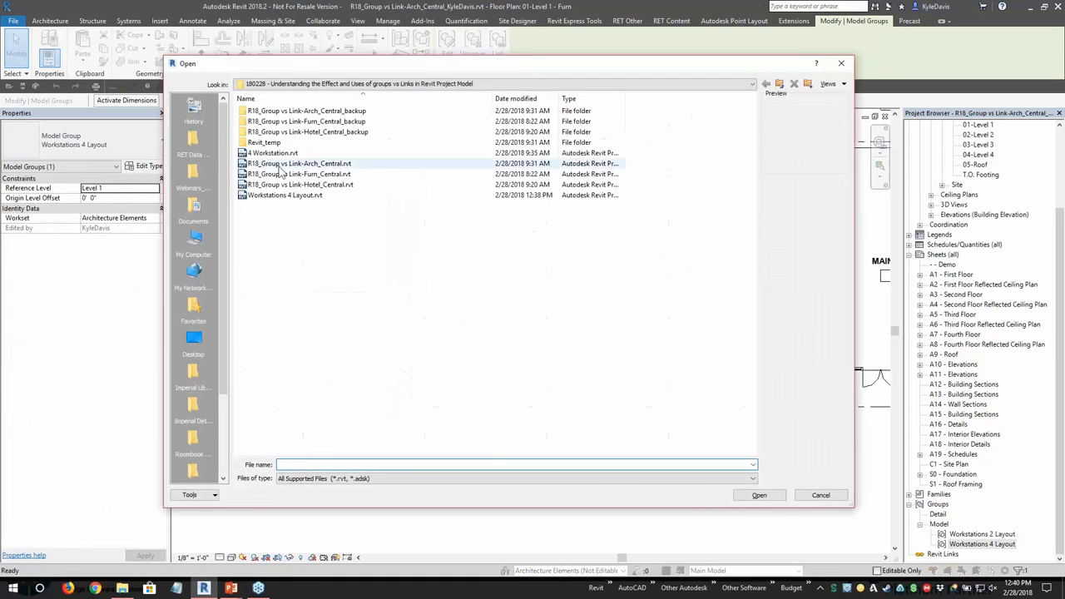
click(279, 155)
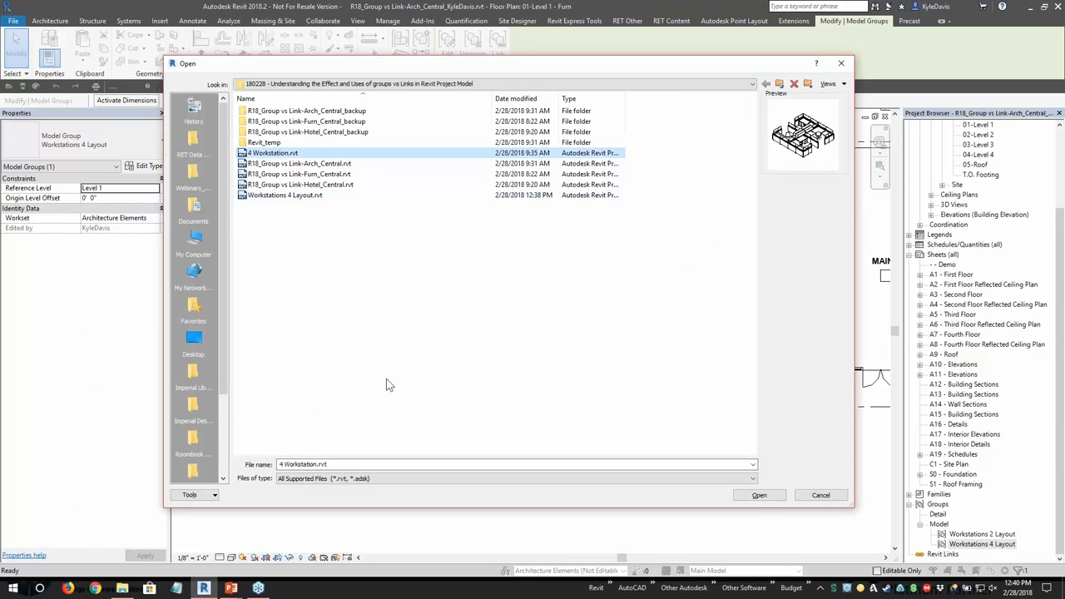
click(760, 496)
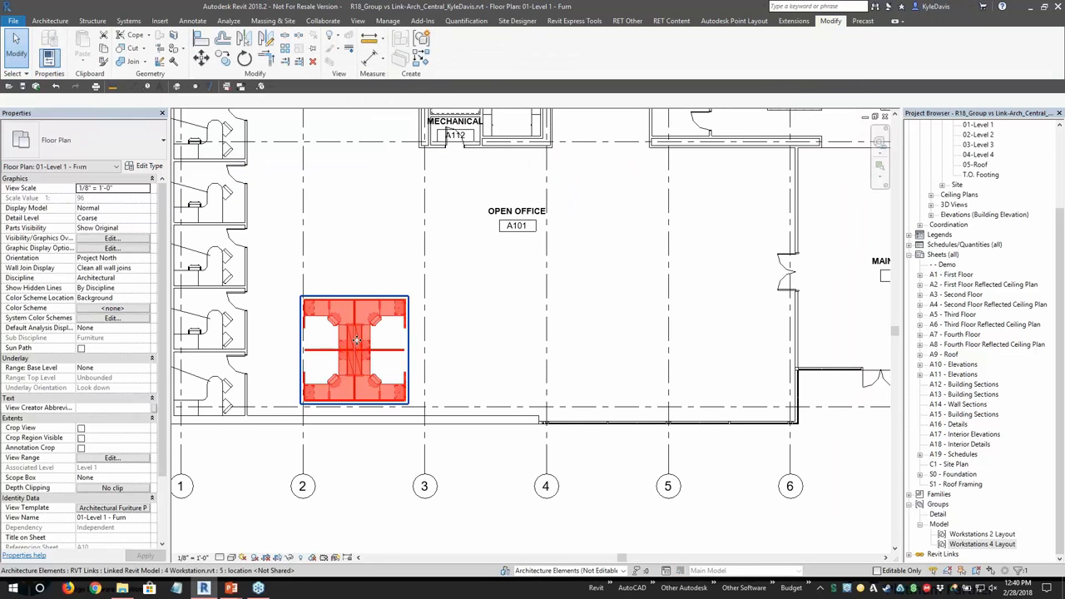
Select the 4 Workstation link in the floor plan to check its properties, and clear the selection.
click(364, 358)
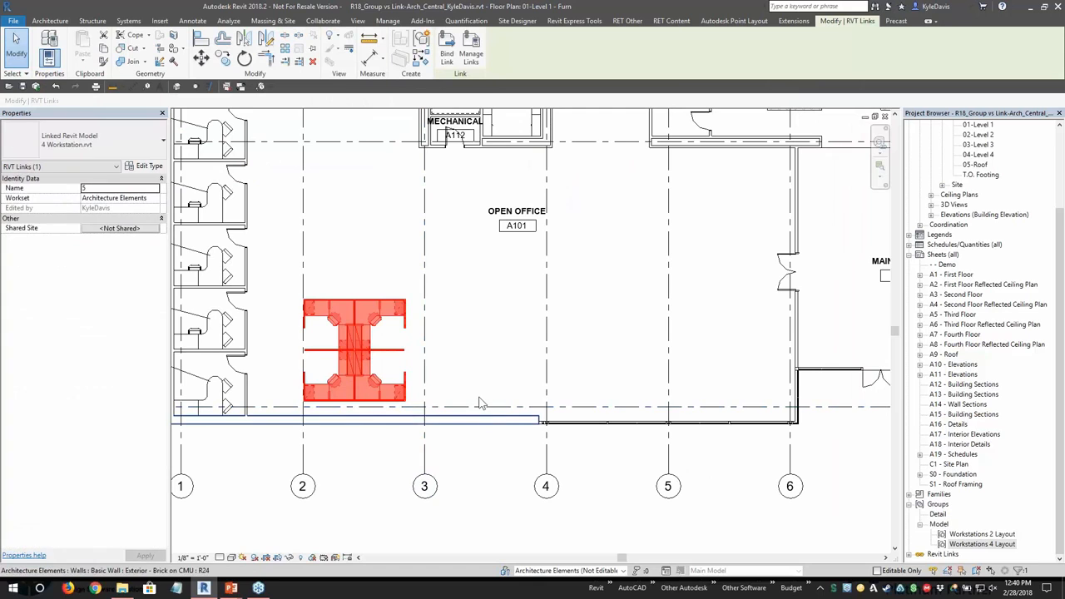
click(347, 213)
click(363, 307)
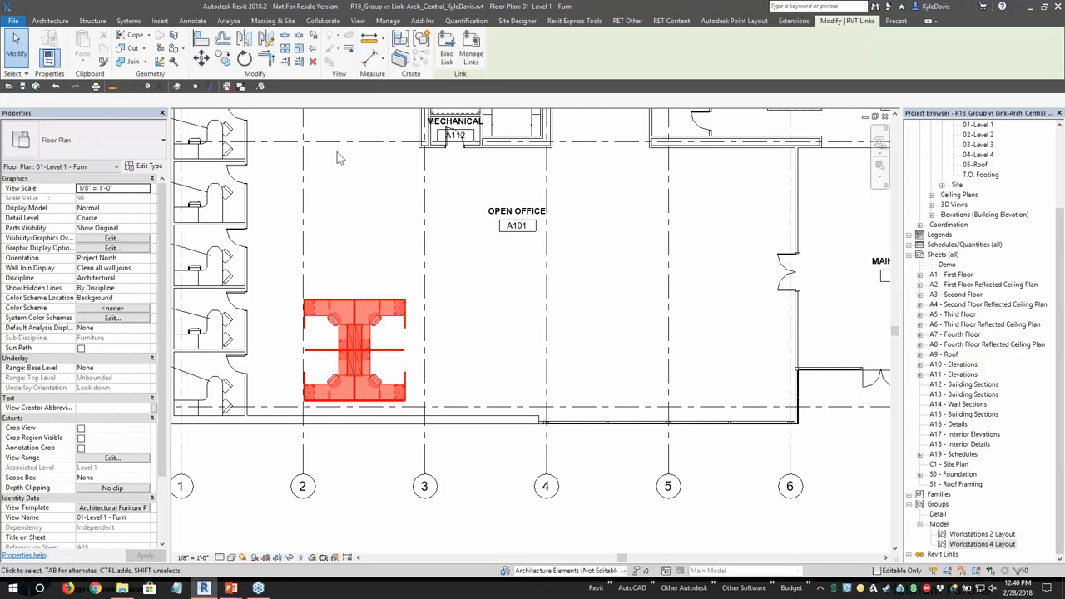
click(292, 211)
Switch to the 3D view and examine the glass panels and overhead storage of the linked workstations from several sides.
key(ctrl+Tab)
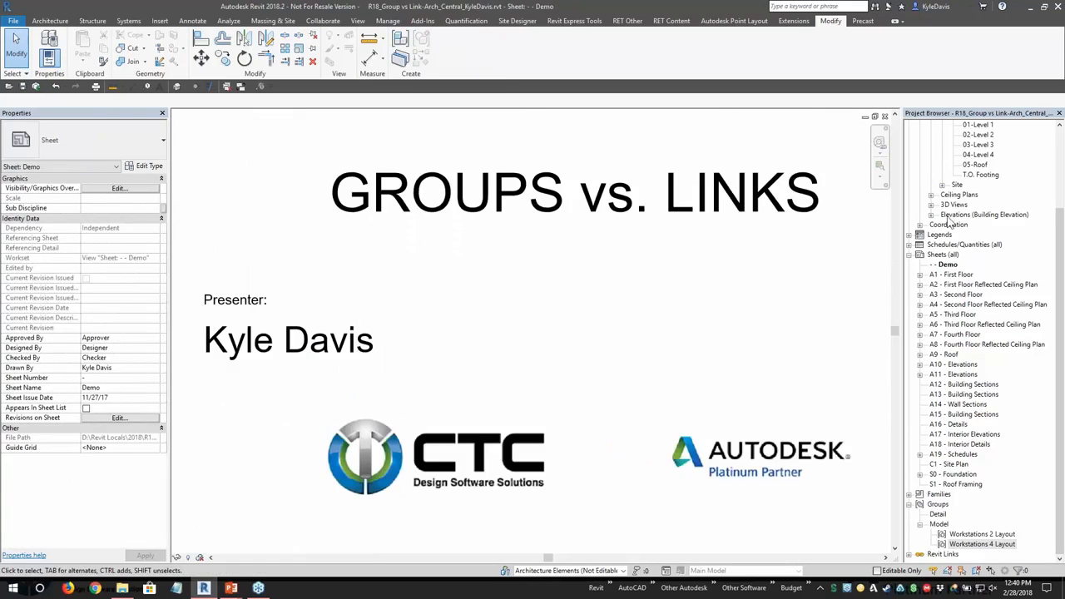
scroll(949, 221, up, 2)
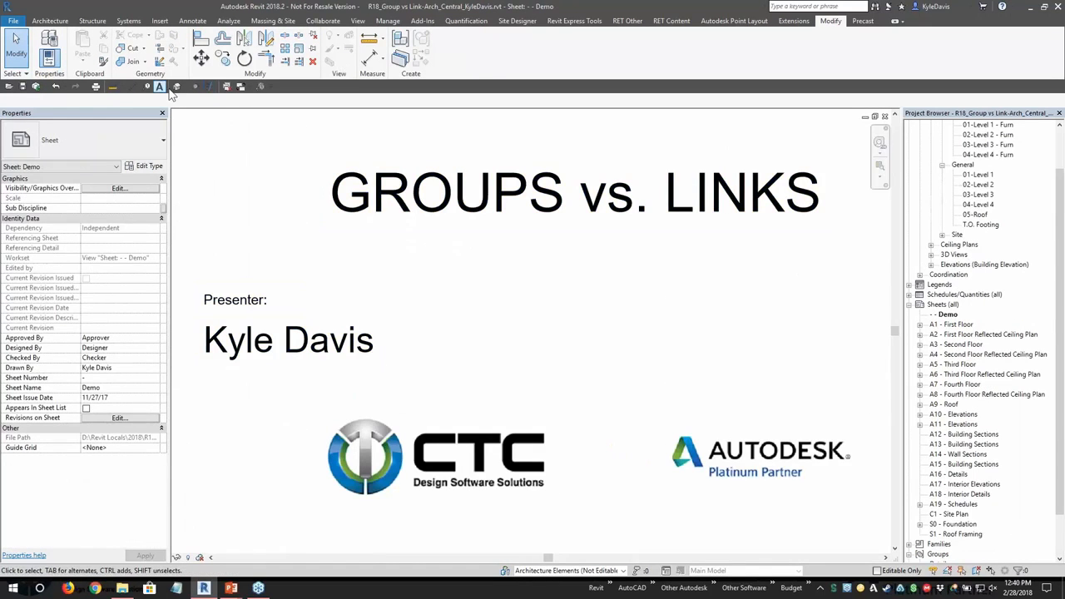
click(600, 335)
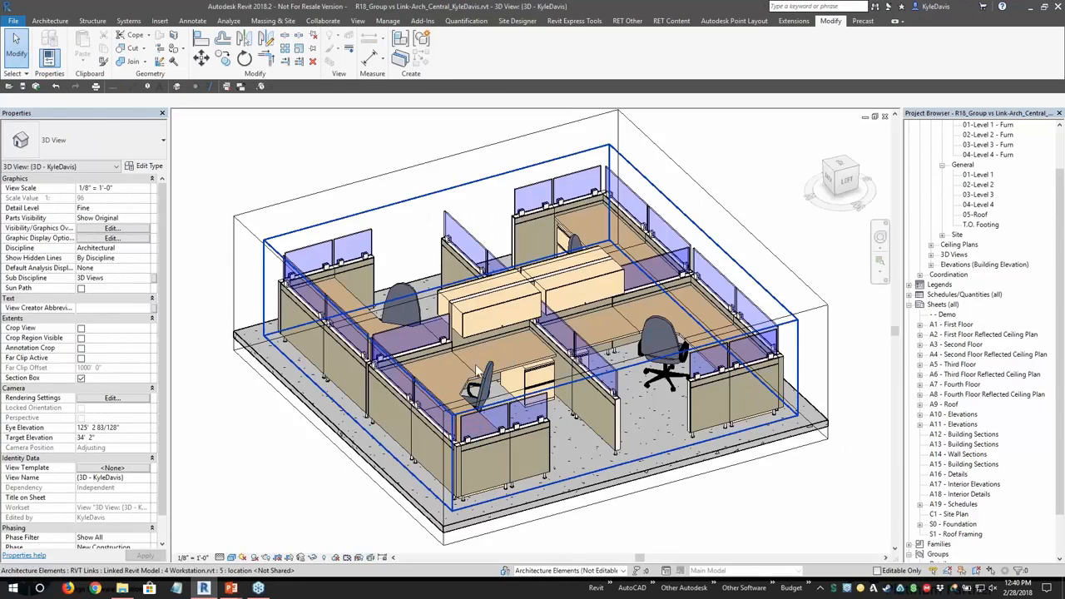
shift+middle_drag(499, 373, 368, 385)
click(394, 286)
key(Escape)
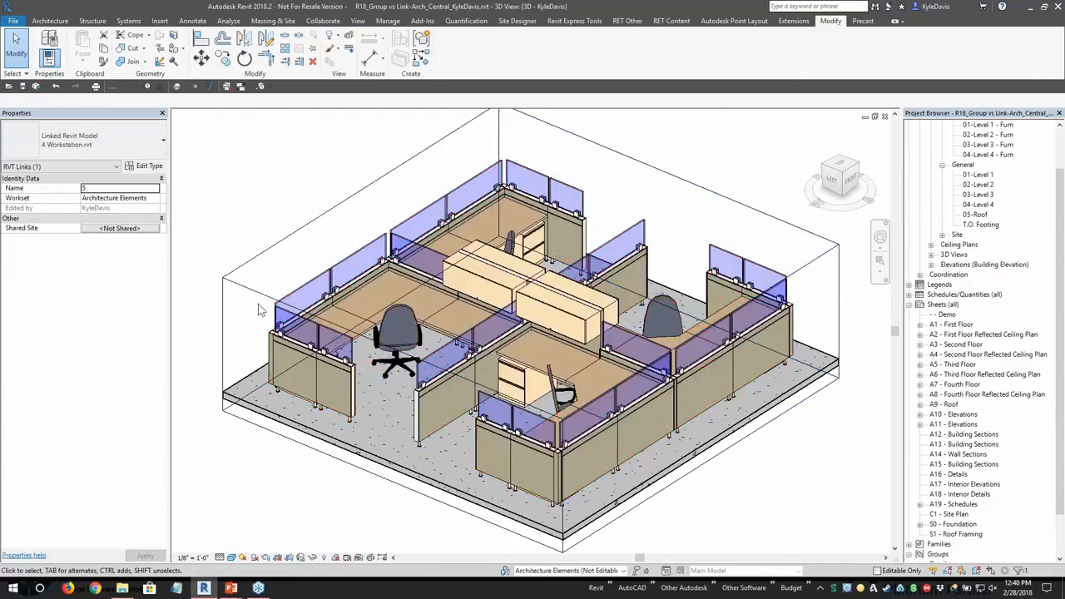
scroll(258, 300, up, 4)
mouse_move(678, 421)
shift+middle_down()
mouse_move(657, 420)
mouse_move(669, 419)
mouse_move(672, 436)
shift+middle_up()
middle_drag(665, 331, 461, 279)
scroll(462, 291, down, 2)
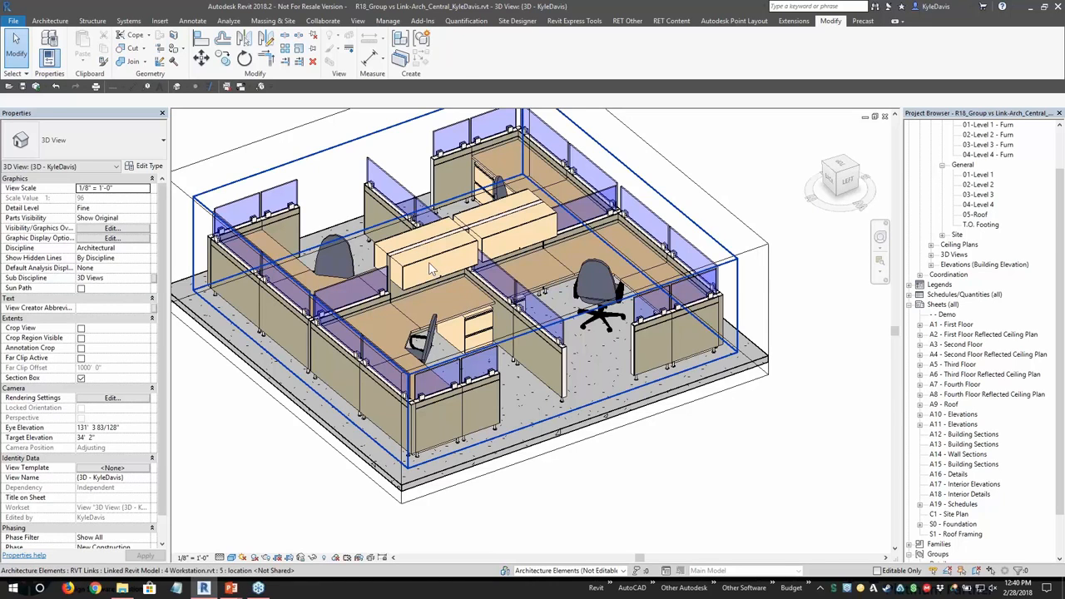
Select the 4 Workstation link in 3D to examine which elements belong to it, and leave it deselected.
click(468, 291)
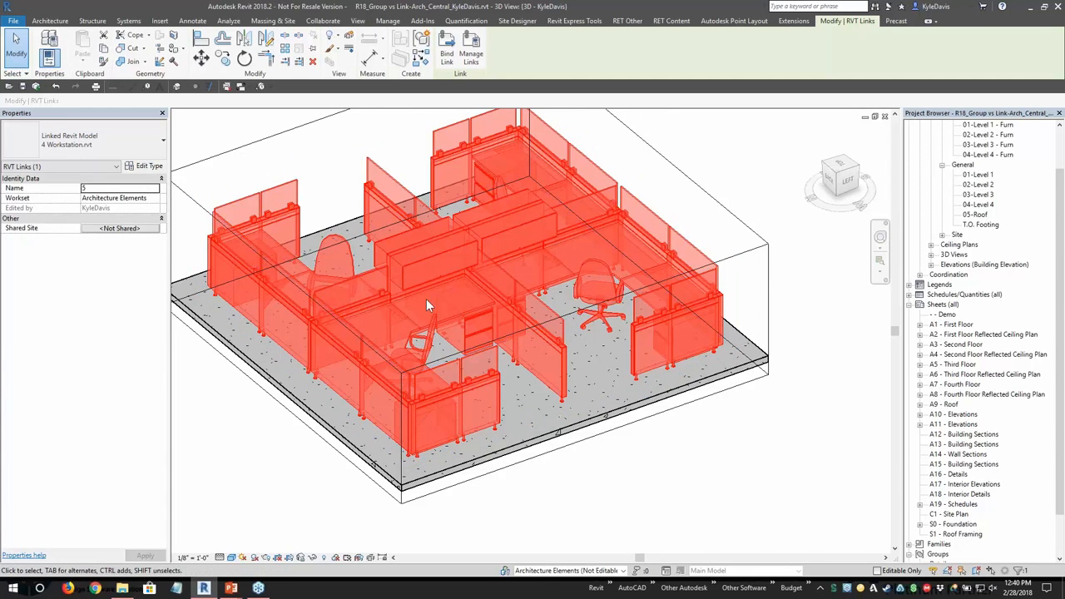
key(Escape)
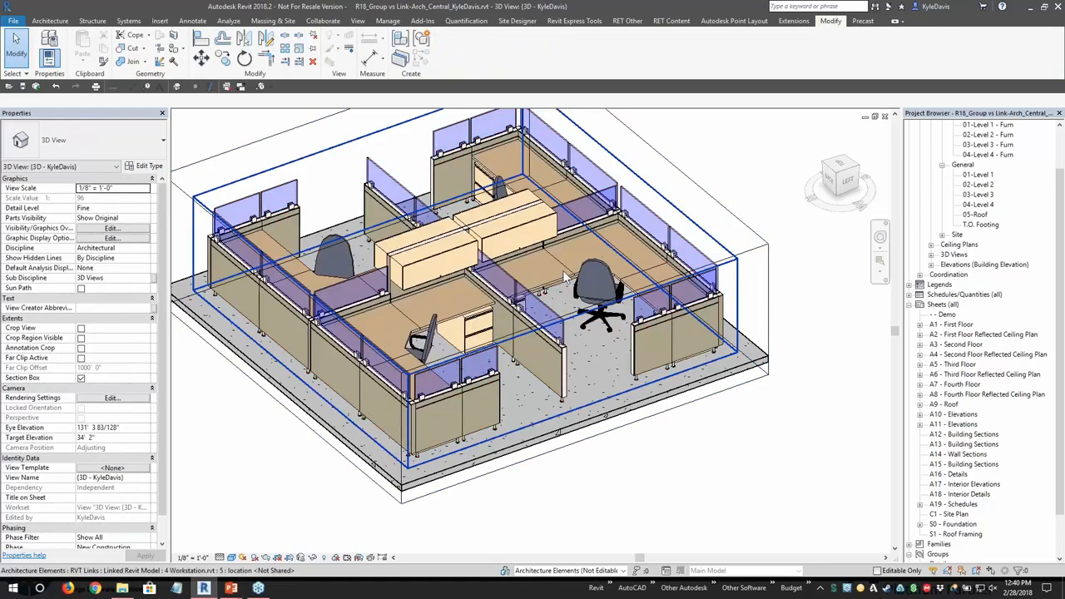
click(495, 242)
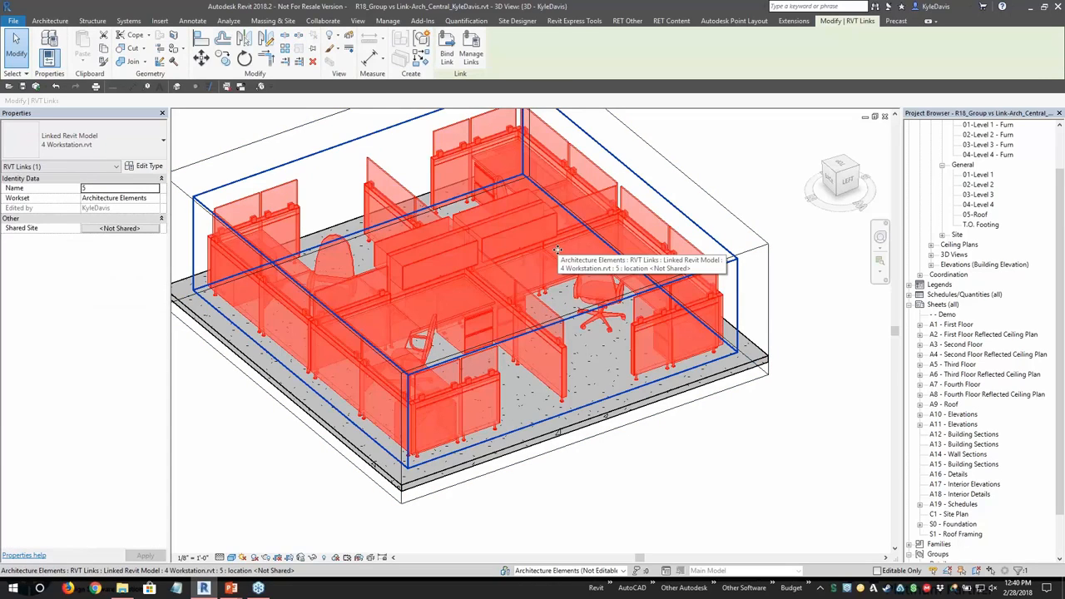
shift+middle_drag(558, 249, 536, 336)
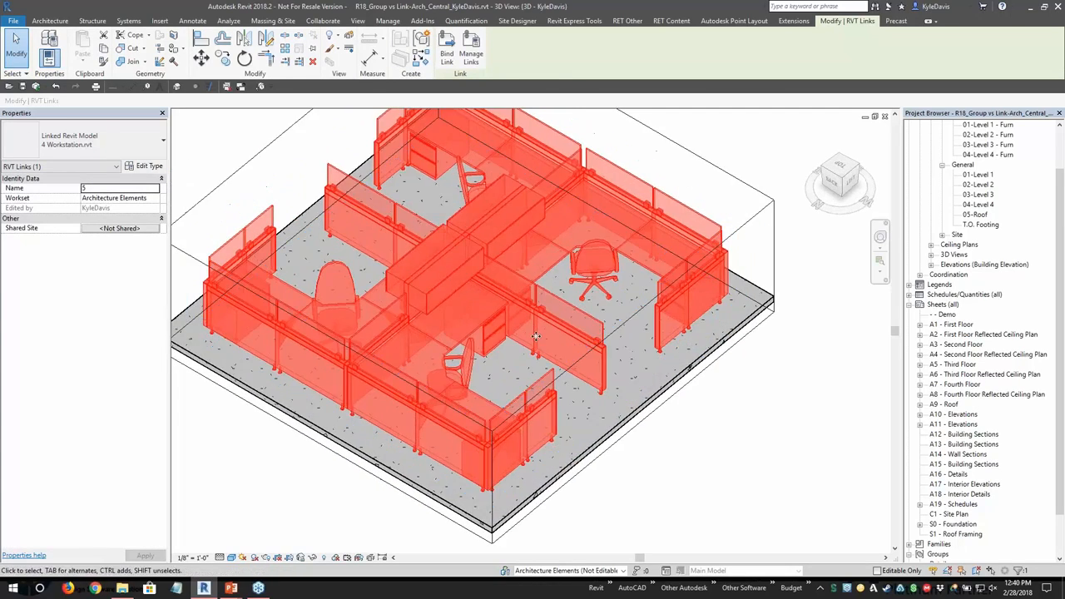
key(Escape)
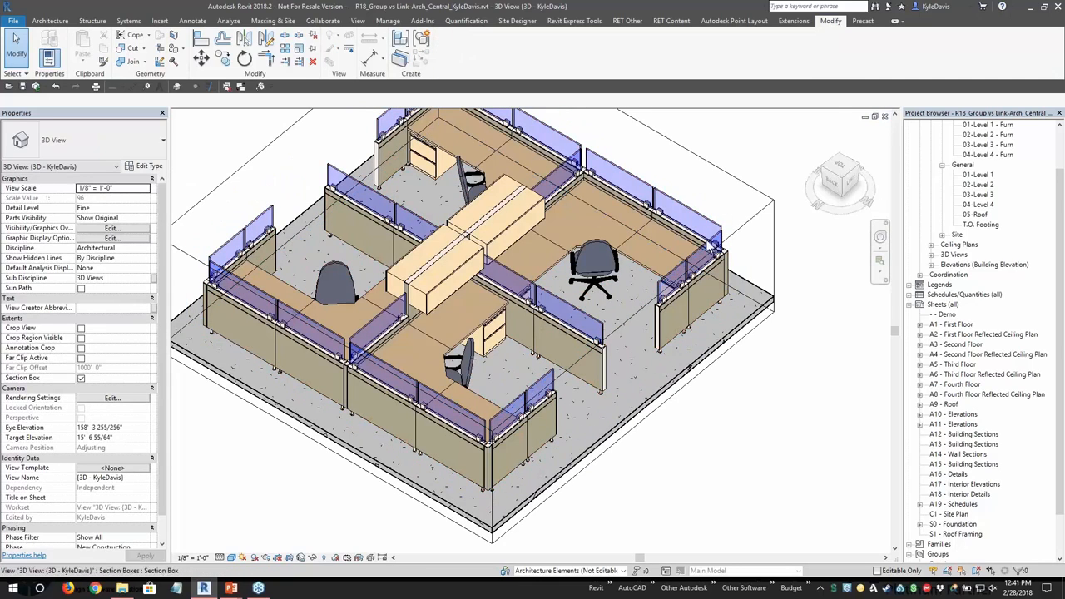
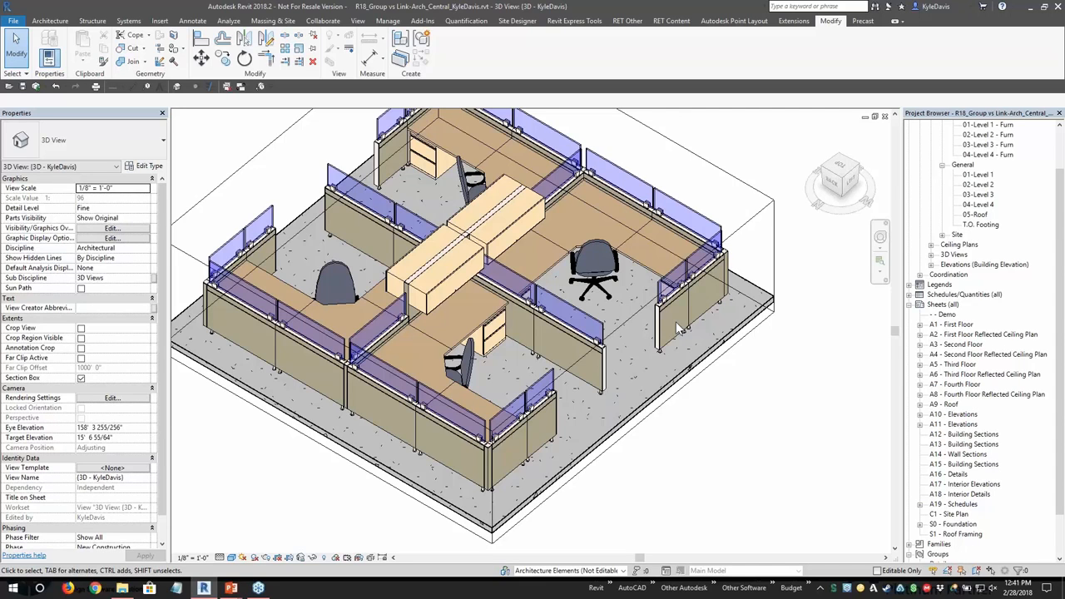
click(439, 283)
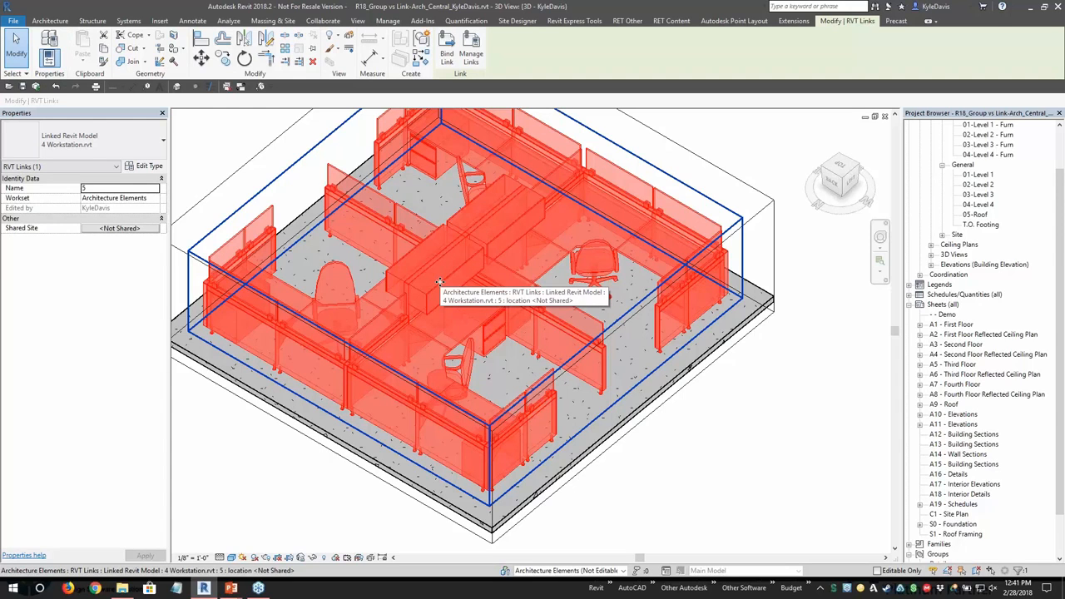
click(763, 144)
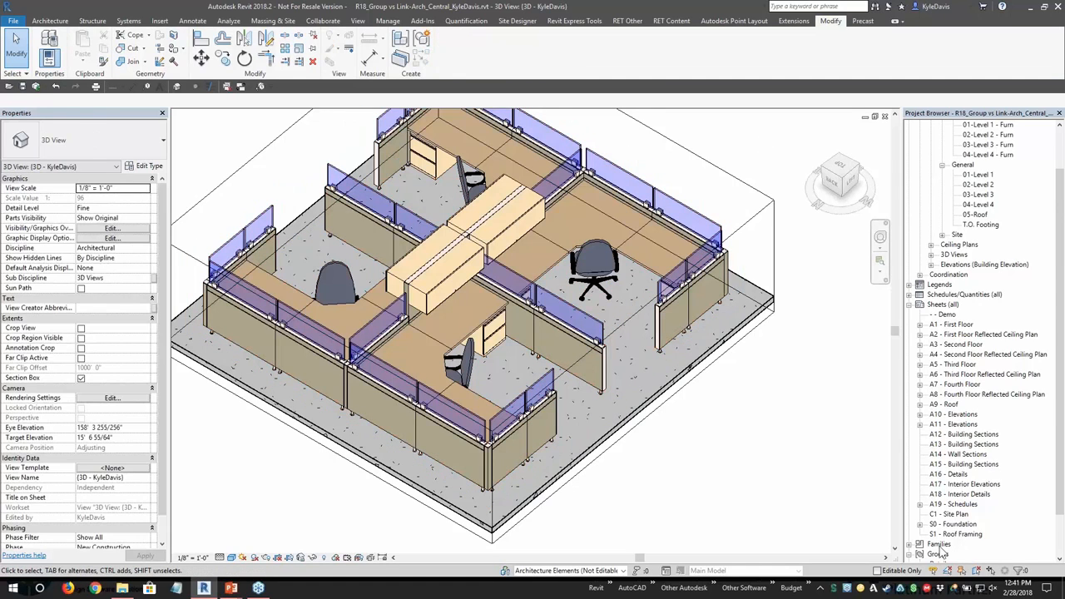
Locate the Workstations 4 Layout definition among the project's model groups, and return to the 01-Level 1 - Furn floor plan.
double_click(947, 553)
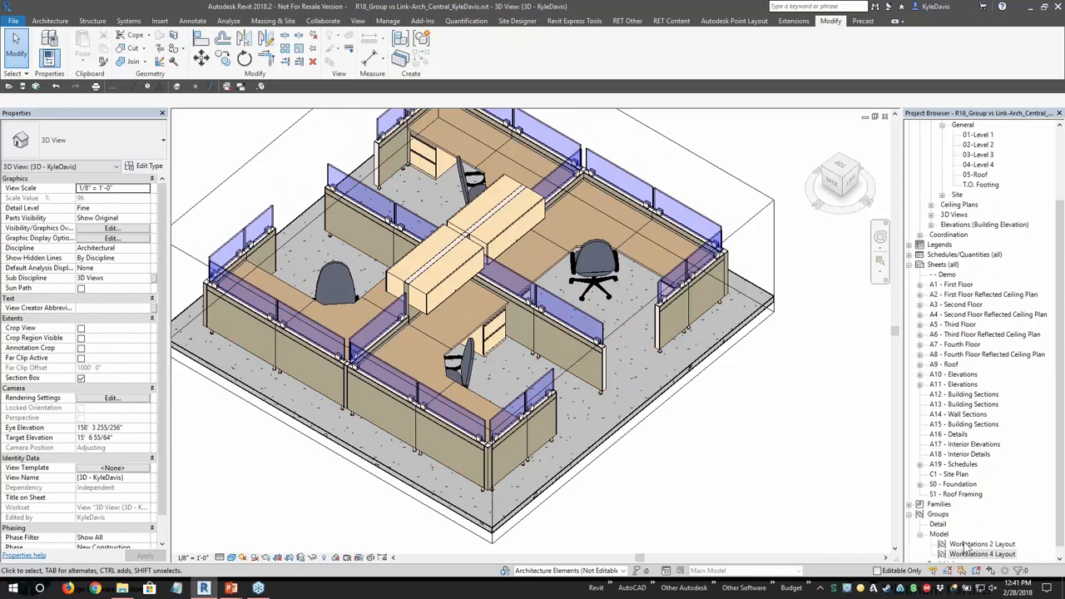
scroll(991, 549, down, 1)
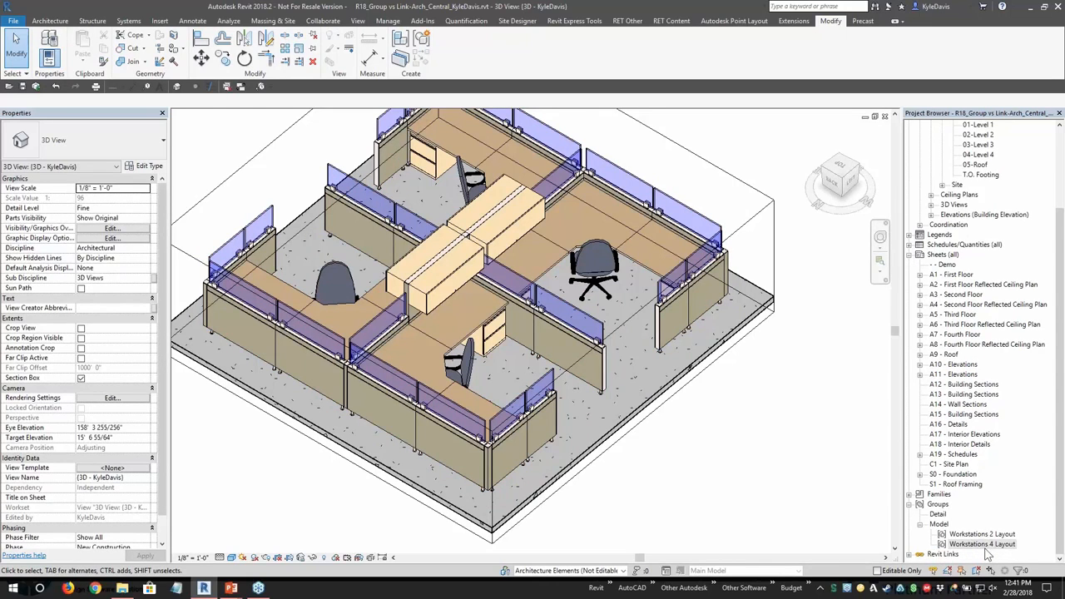
click(908, 555)
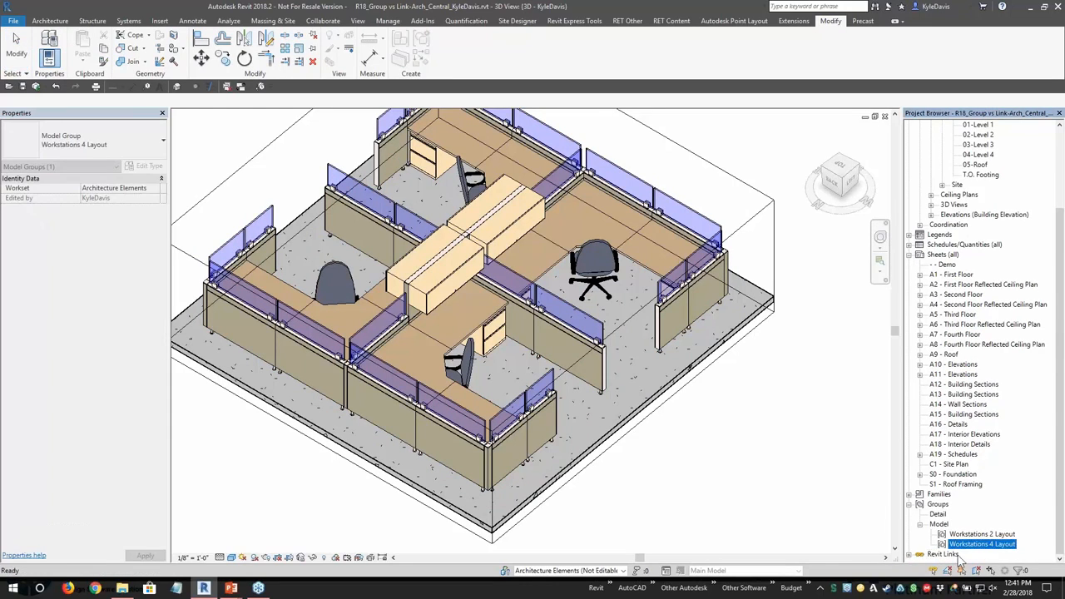
click(789, 470)
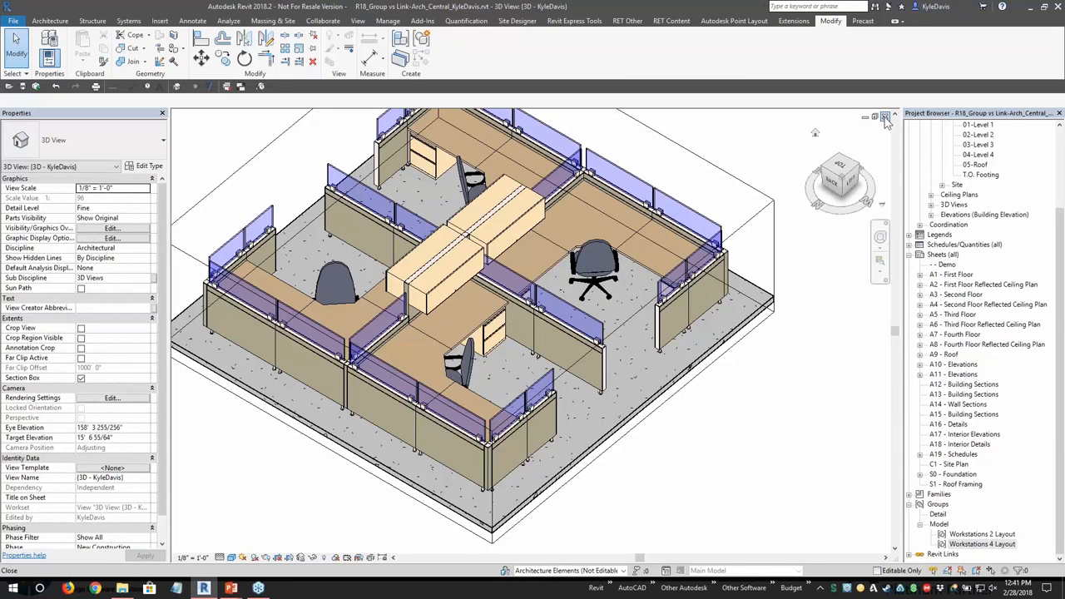
click(884, 116)
key(ctrl+Tab)
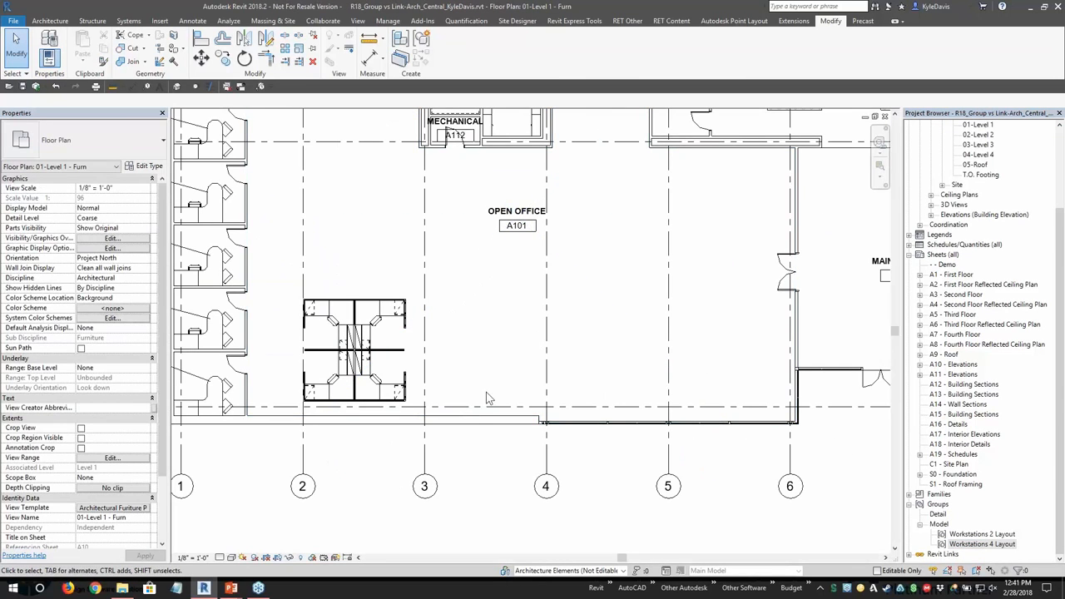
Delete the 4 Workstation link instance from the floor plan and remove its link from the project.
click(909, 554)
right_click(951, 553)
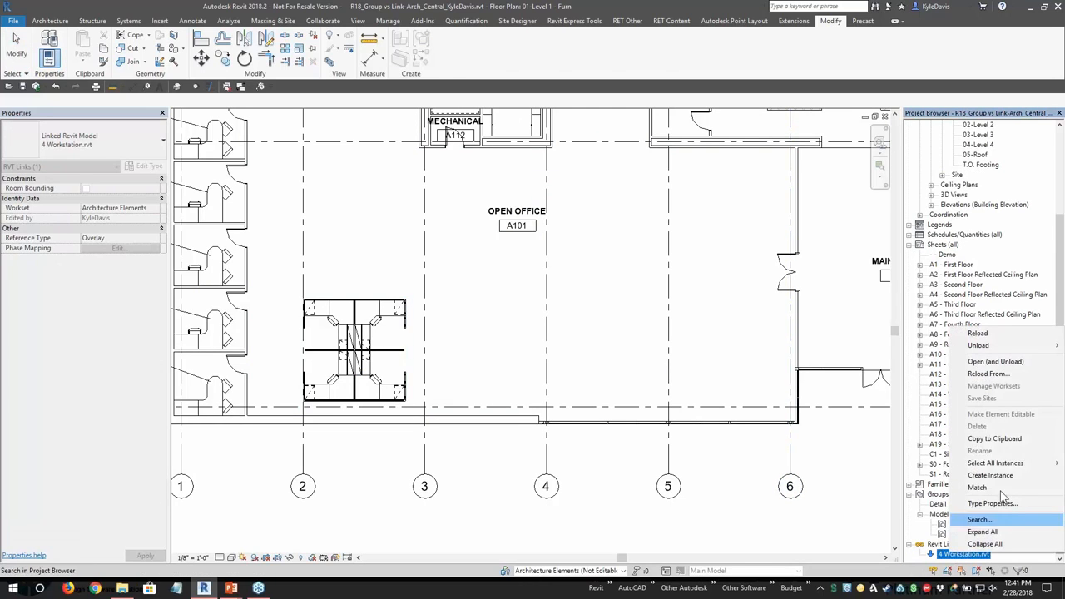
click(291, 327)
click(353, 339)
key(Delete)
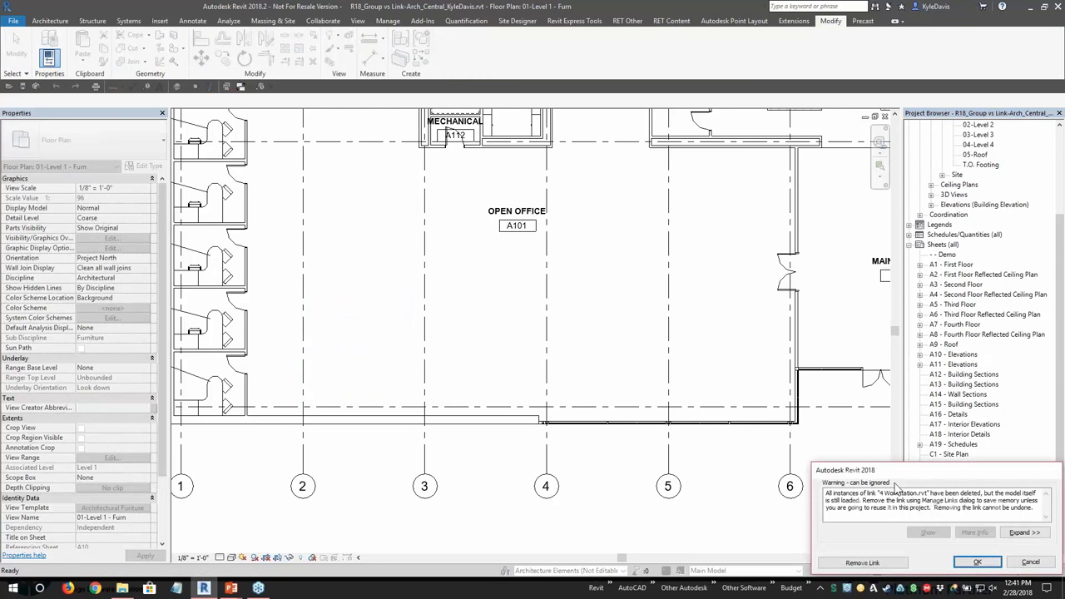
click(863, 563)
Place a Workstations 4 Layout model group near grid 2 and copy it horizontally to between grids 3 and 4.
drag(982, 544, 332, 341)
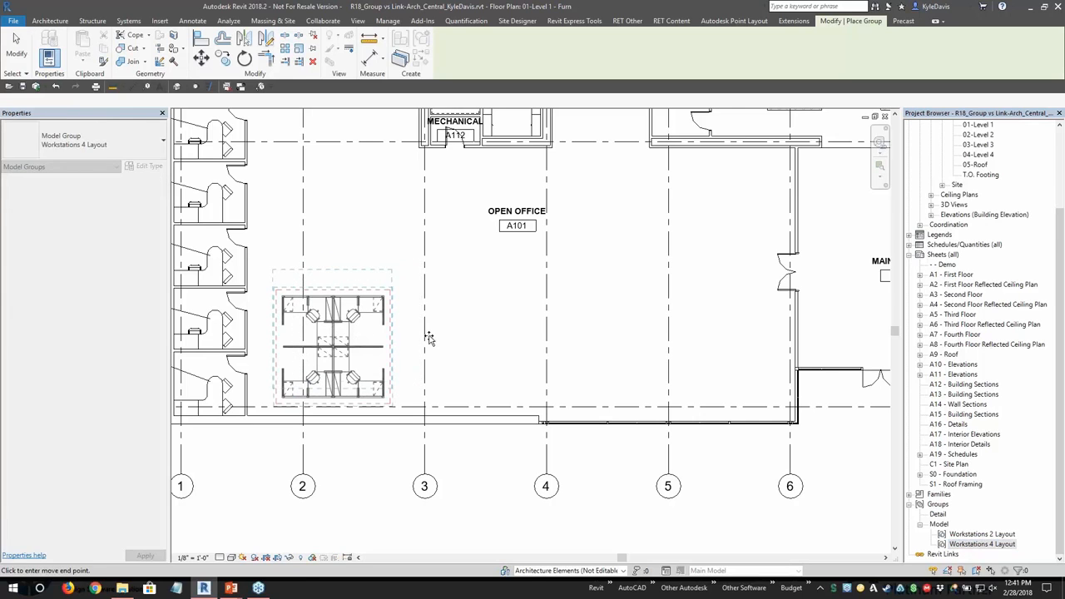
click(338, 302)
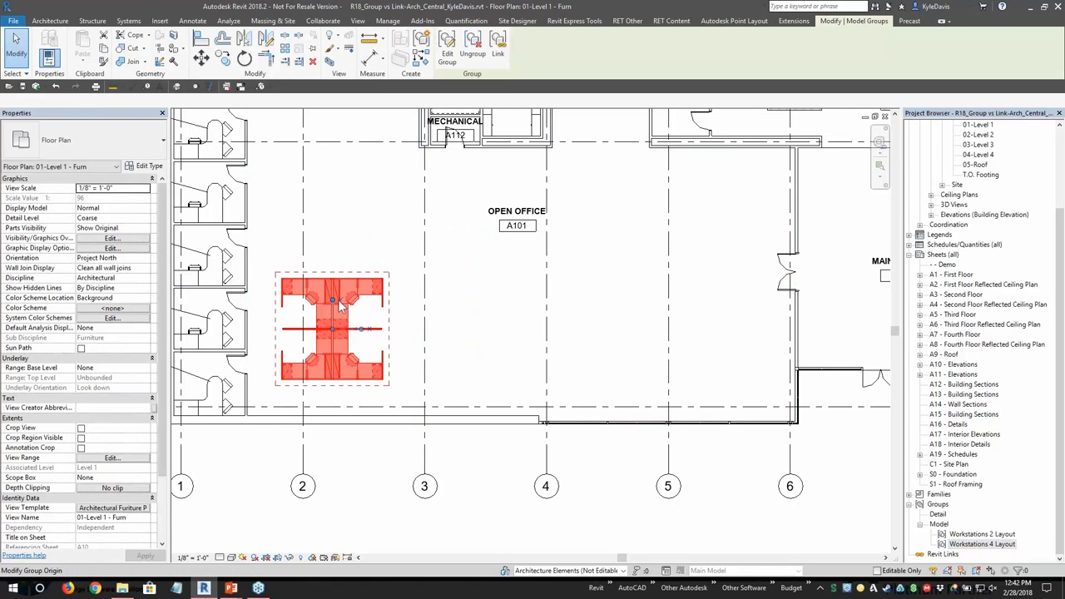
key(c)
key(o)
click(333, 318)
click(495, 320)
key(Escape)
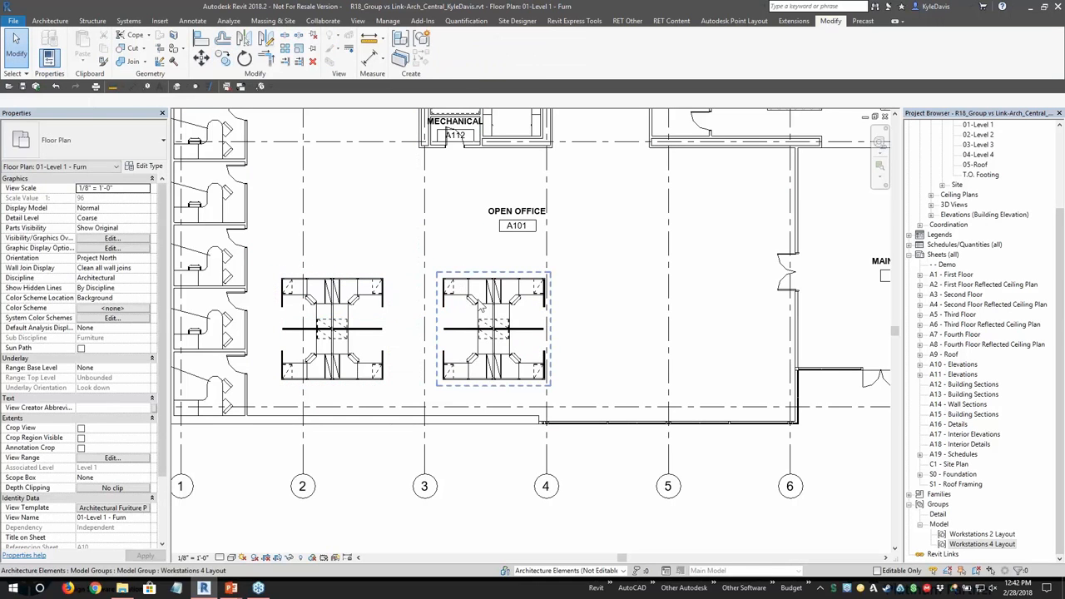
Ungroup the copied workstation layout between grids 3 and 4, leaving its elements deselected.
click(482, 307)
key(u)
key(g)
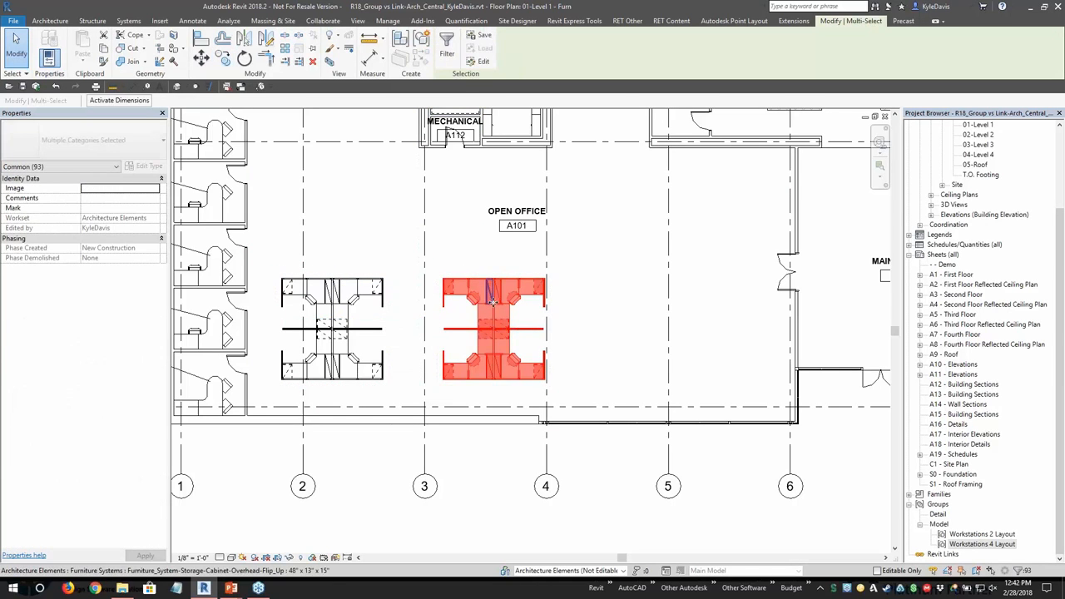
scroll(493, 304, up, 2)
key(Escape)
Add two aligned dimensions above the ungrouped workstations, from the outer west panel to the desk joint and from there to the storage cabinet edge.
click(133, 86)
scroll(458, 274, up, 3)
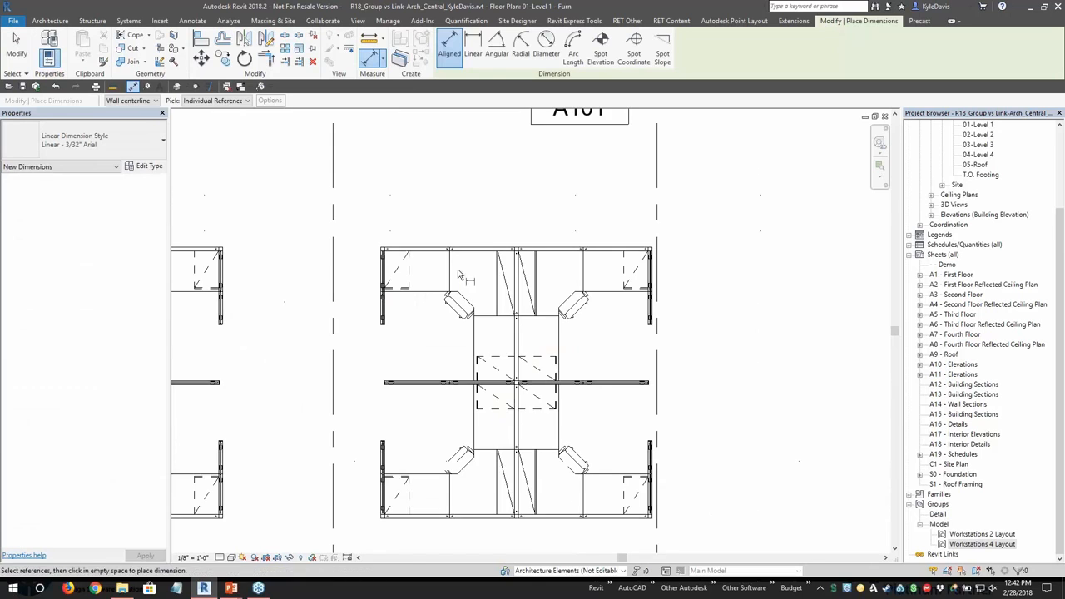
scroll(403, 273, up, 2)
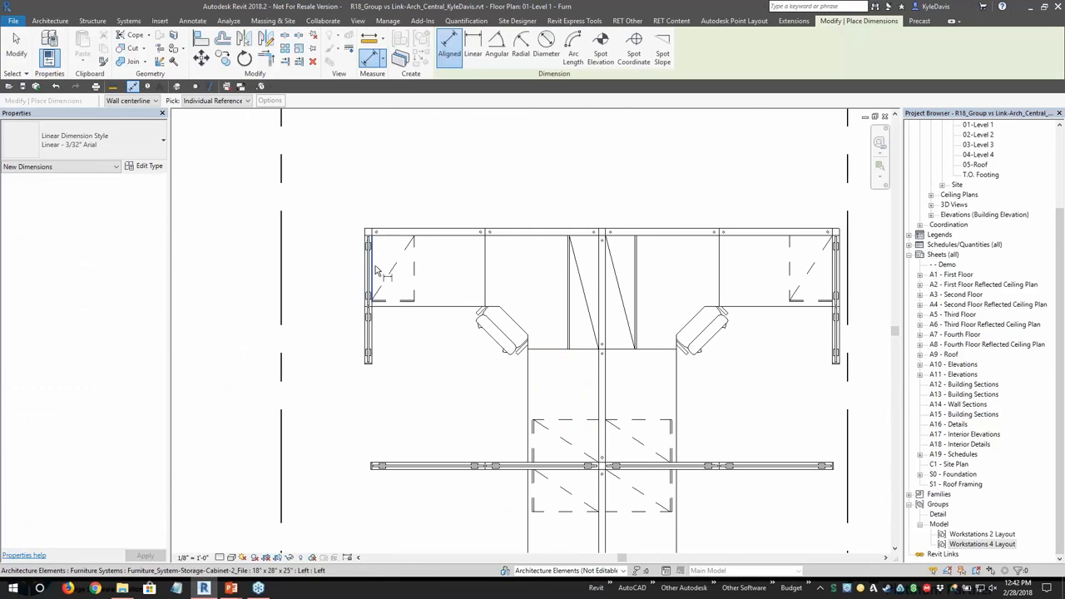
click(370, 270)
click(486, 270)
click(491, 188)
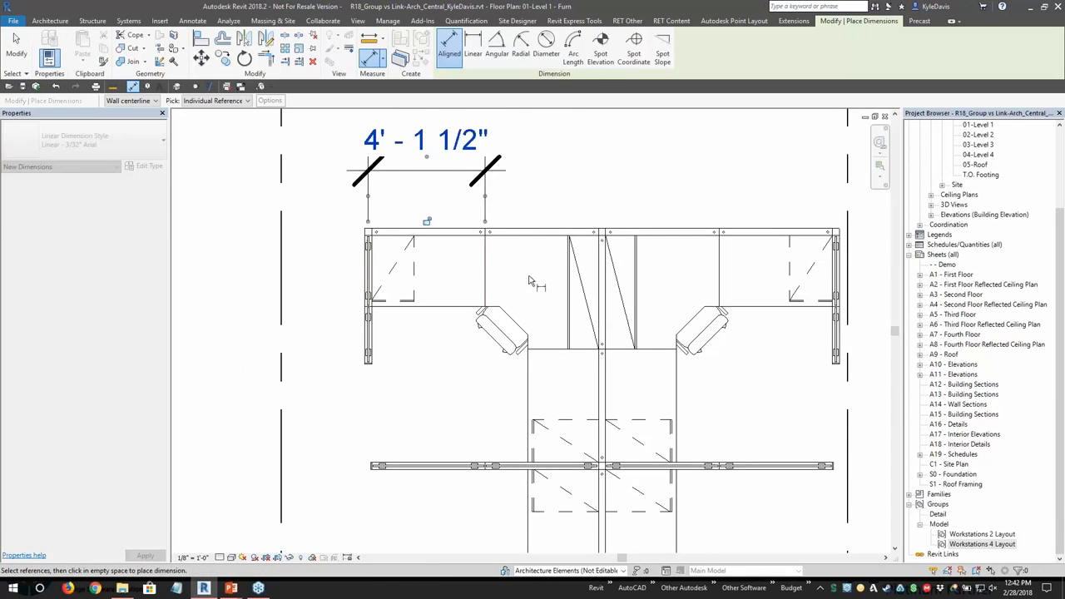
click(486, 278)
click(569, 276)
click(573, 170)
key(Escape)
key(Escape)
Place a Break Line detail component, rotated to vertical, at the west end of the middle partition.
click(193, 21)
click(291, 46)
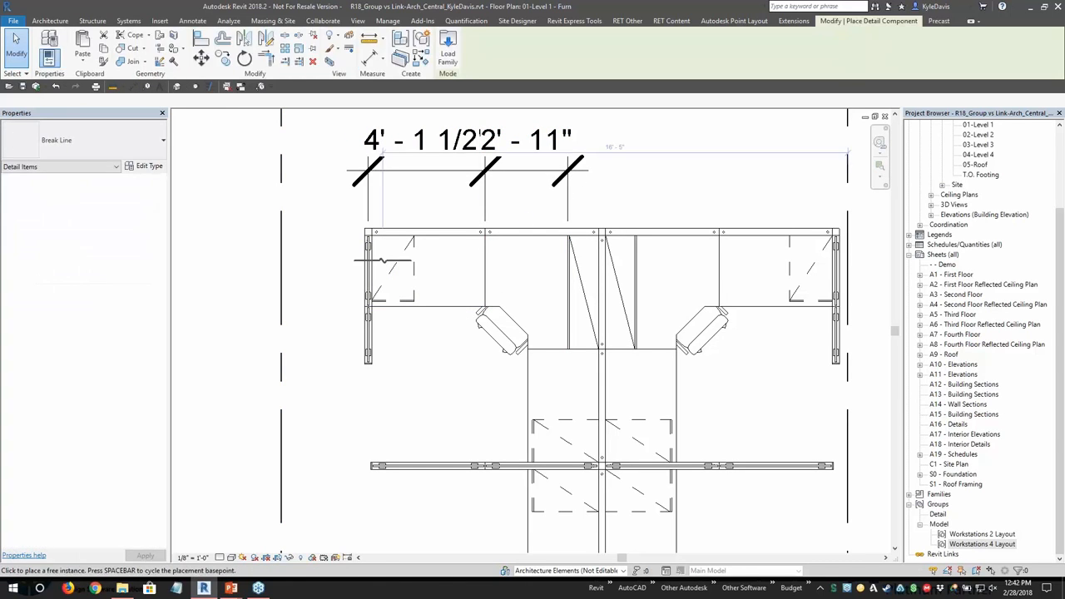
key(space)
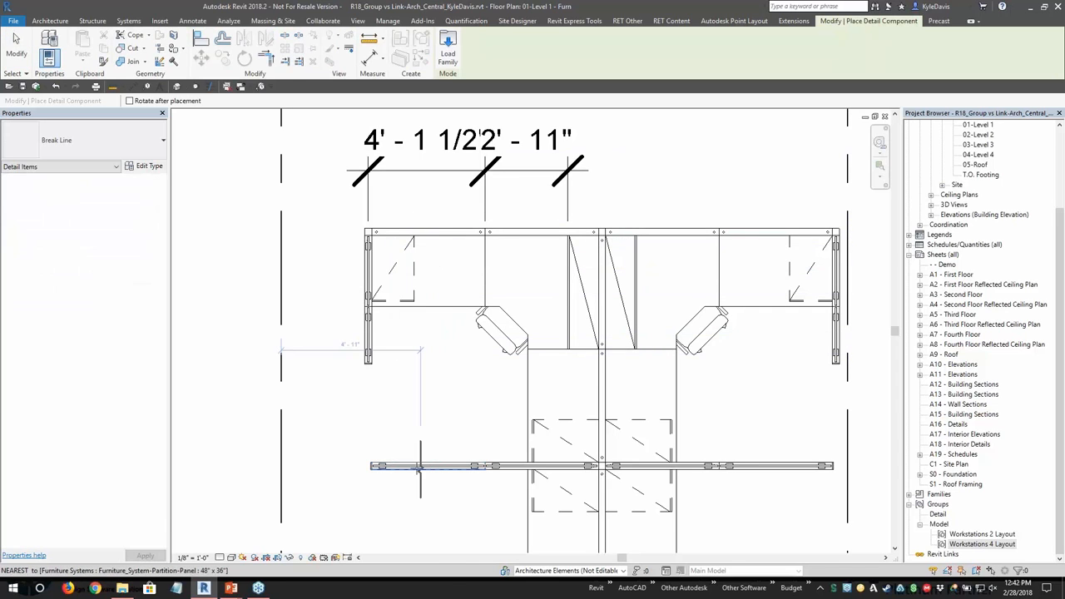
click(375, 468)
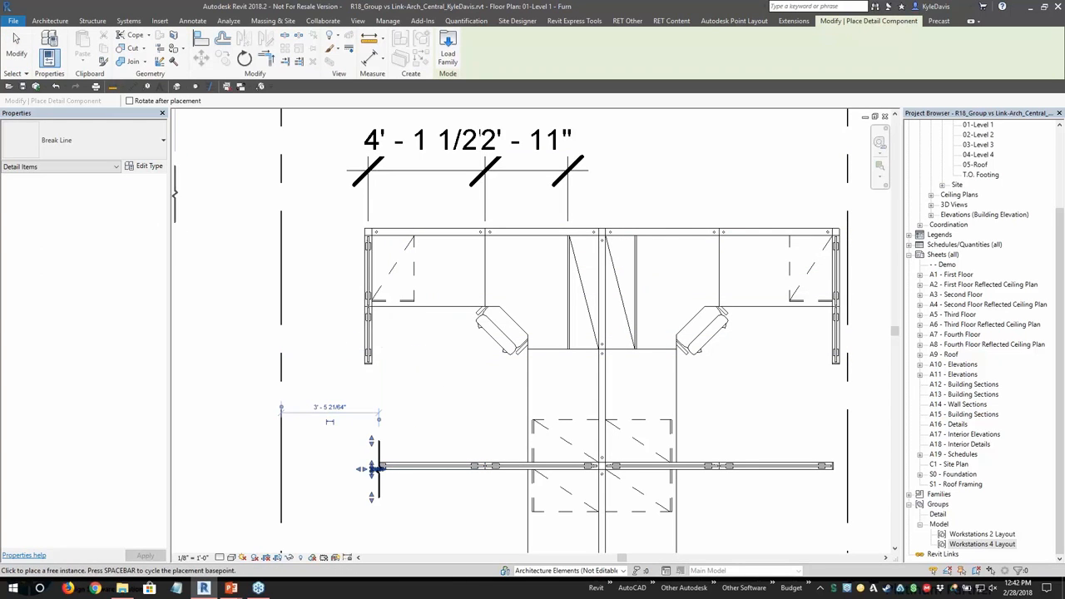
Place two Brick Standard Running Section detail components in the northwest workstation of the ungrouped layout.
click(83, 140)
click(69, 221)
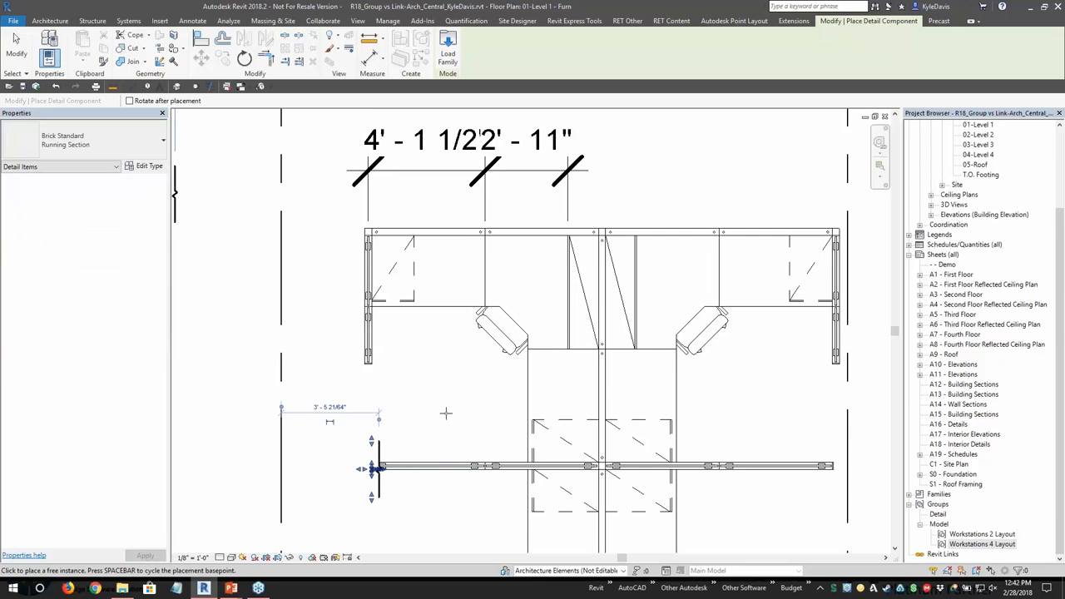
scroll(435, 404, up, 1)
key(Escape)
key(Escape)
scroll(478, 430, down, 1)
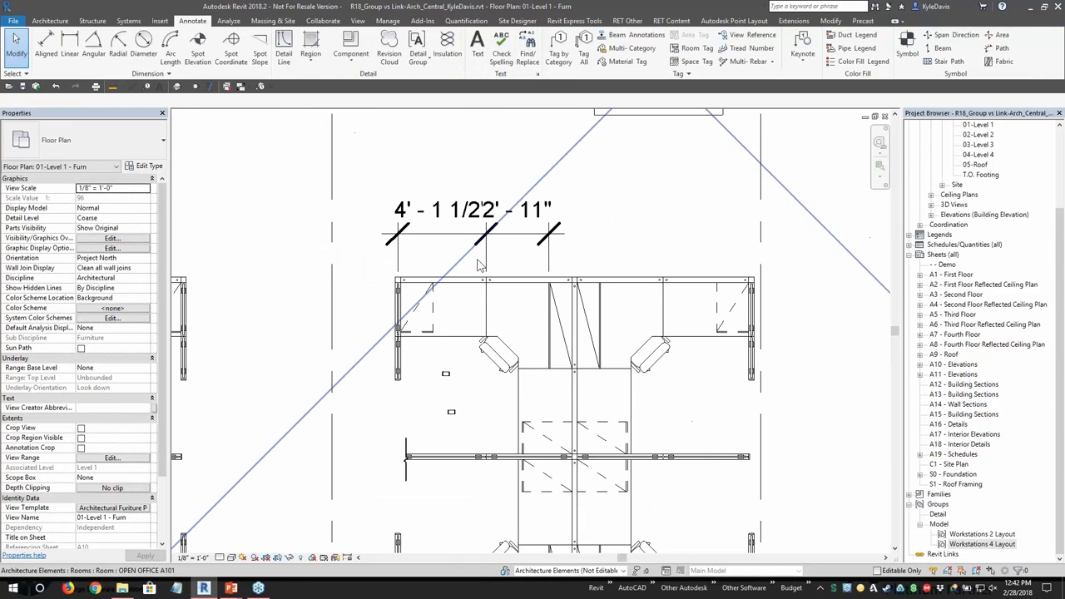
Add the text note "4 Workstations" in 3/32" Arial over the ungrouped workstations, above the middle partition.
click(477, 50)
click(433, 405)
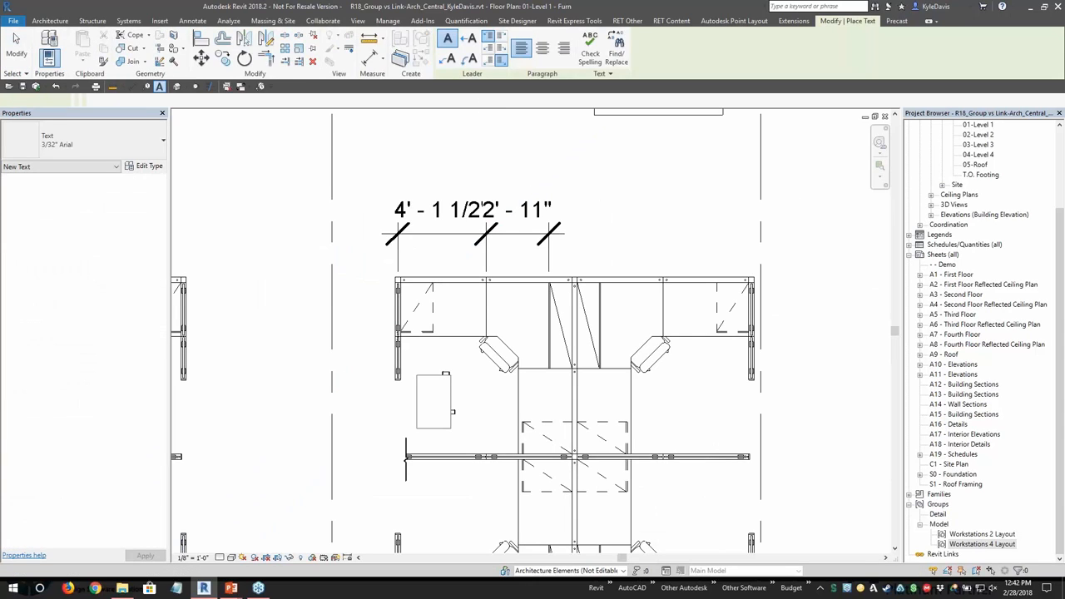
text(4)
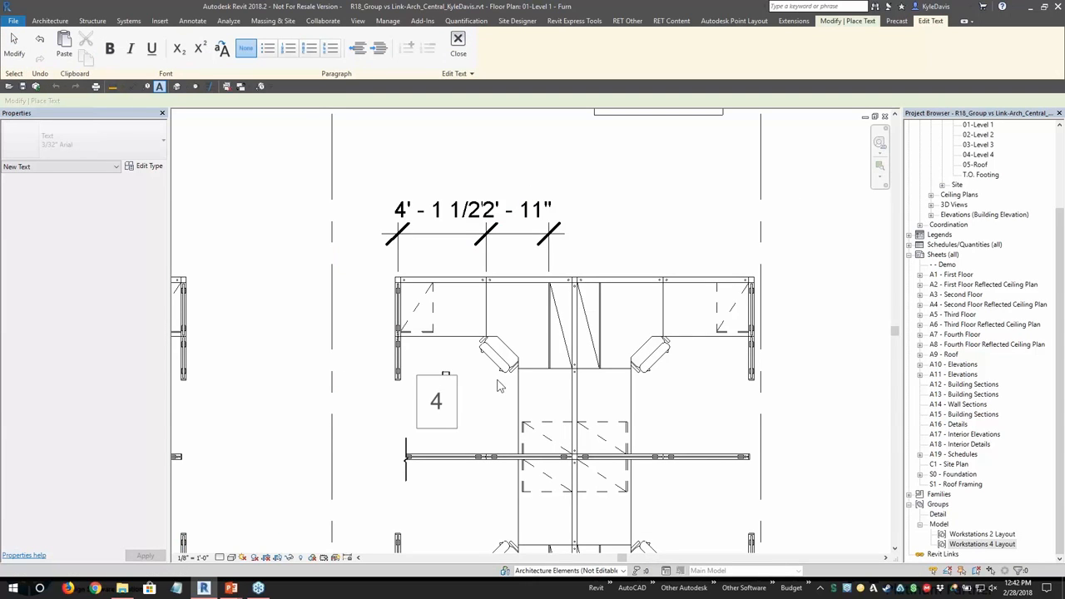
text( Workstations)
click(379, 389)
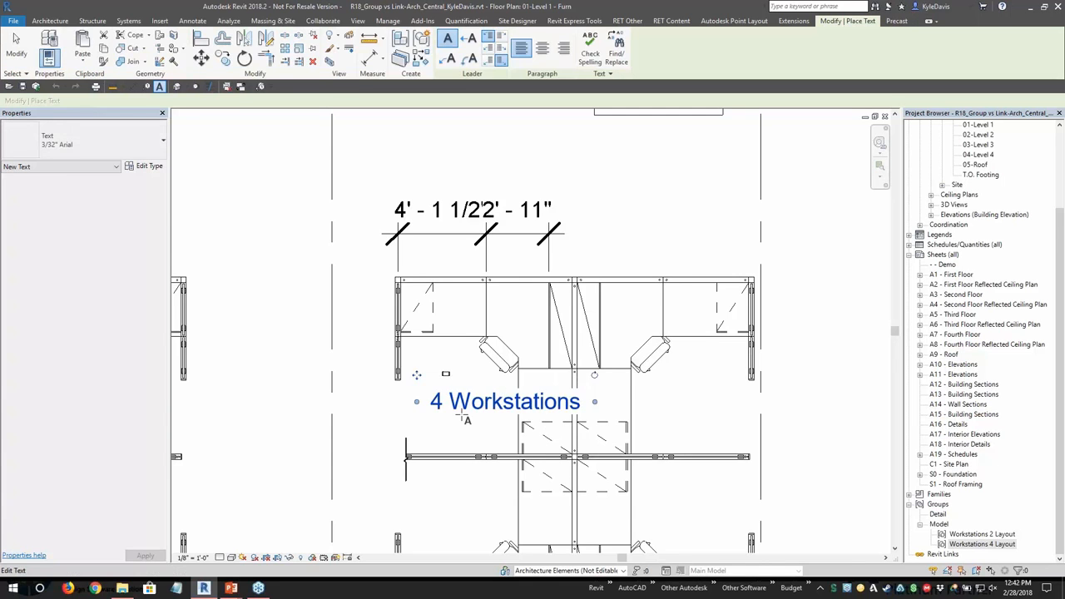
scroll(464, 415, down, 1)
key(Escape)
click(521, 417)
middle_drag(520, 416, 443, 338)
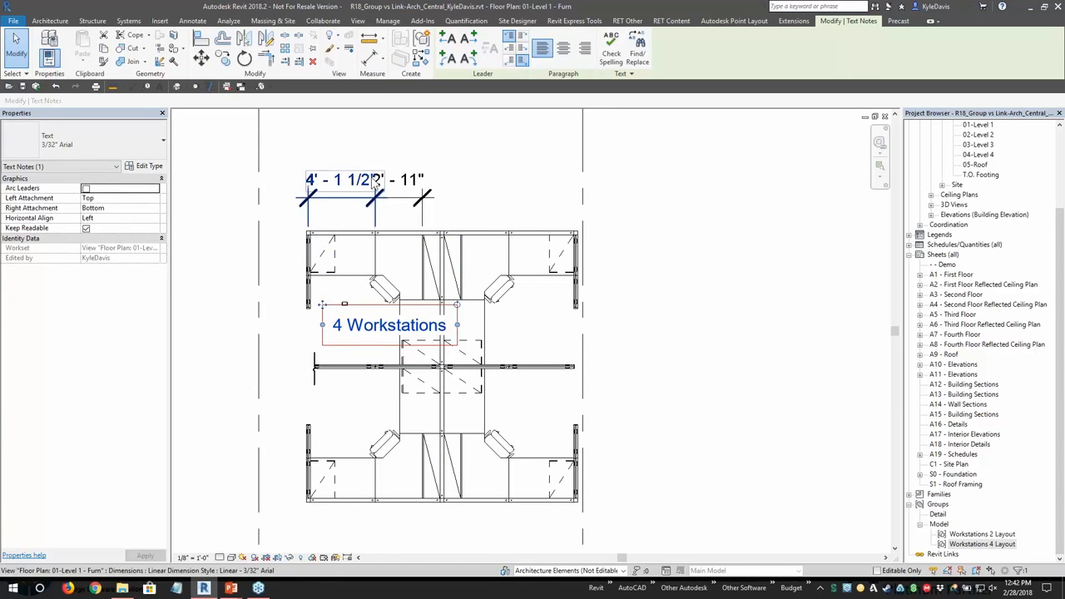
key(Escape)
scroll(312, 190, down, 2)
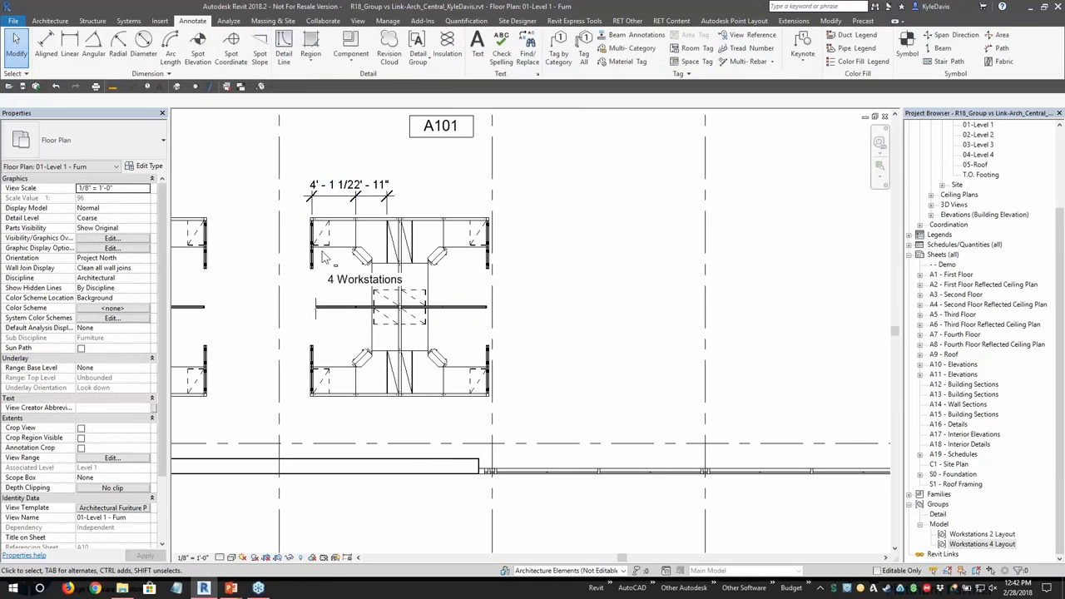
Group the workstations with their annotations as a model group named Workstations with an attached detail group named Document.
drag(294, 170, 542, 421)
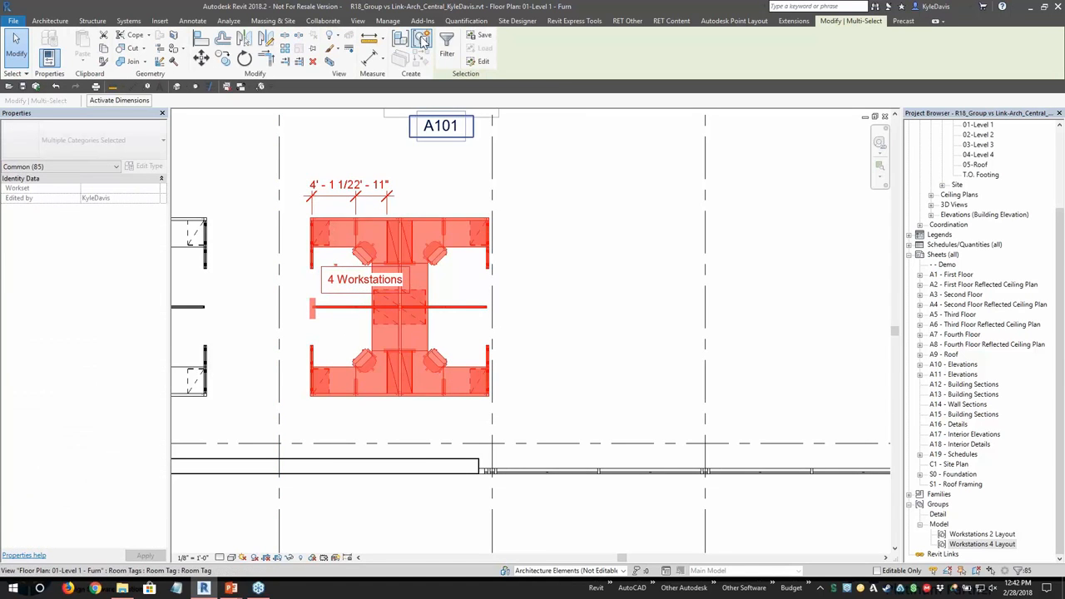
click(421, 39)
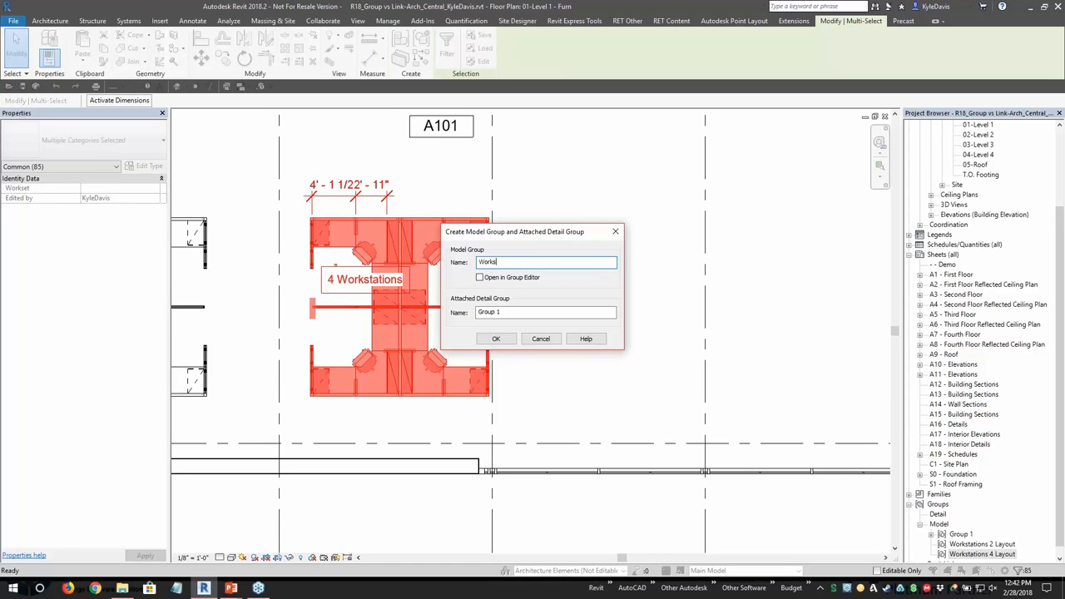
key(Tab)
key(Tab)
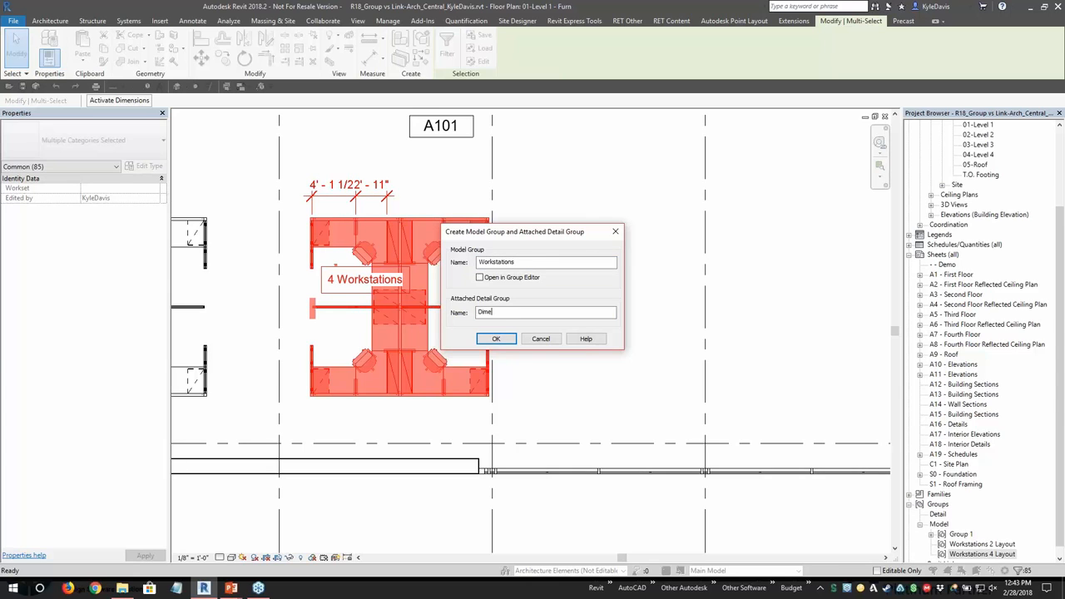
text(Document)
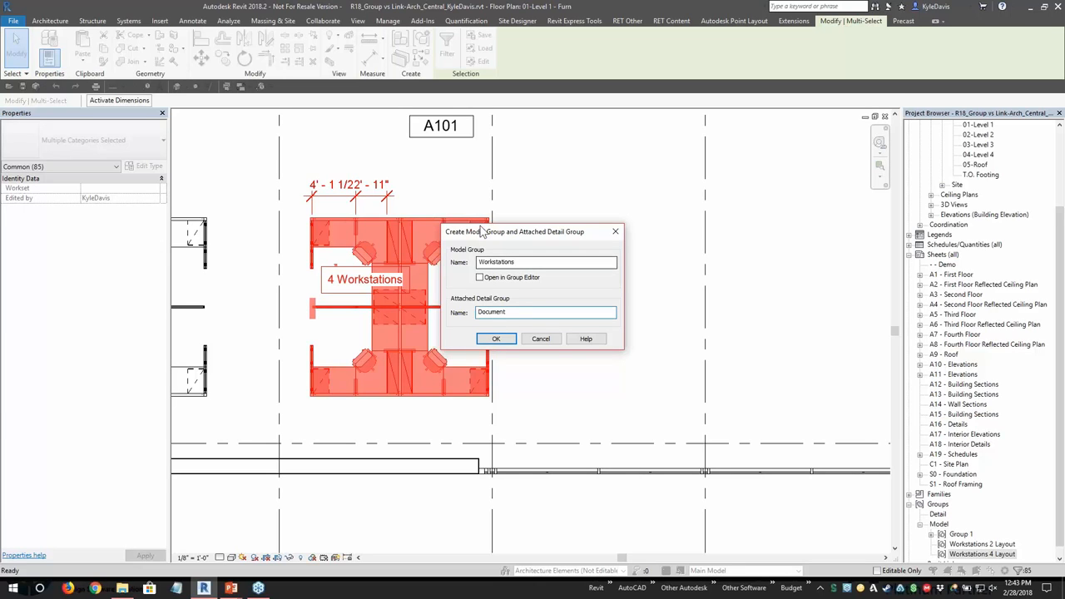
click(496, 339)
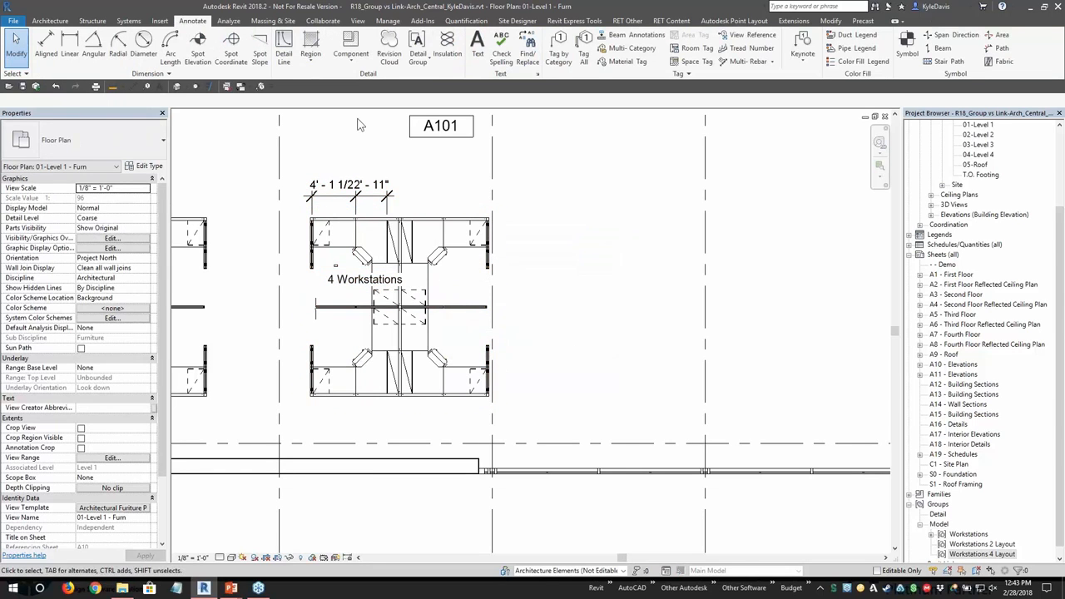
Place an instance of the Workstations model group centred on grid 5 and end the placement command.
click(50, 21)
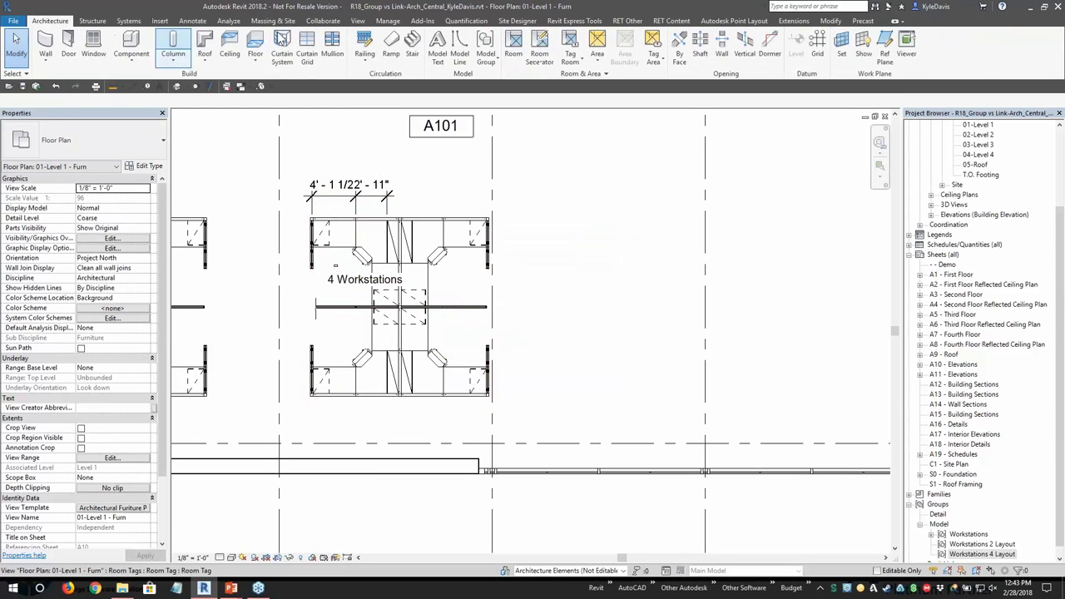
click(488, 69)
click(520, 76)
click(91, 147)
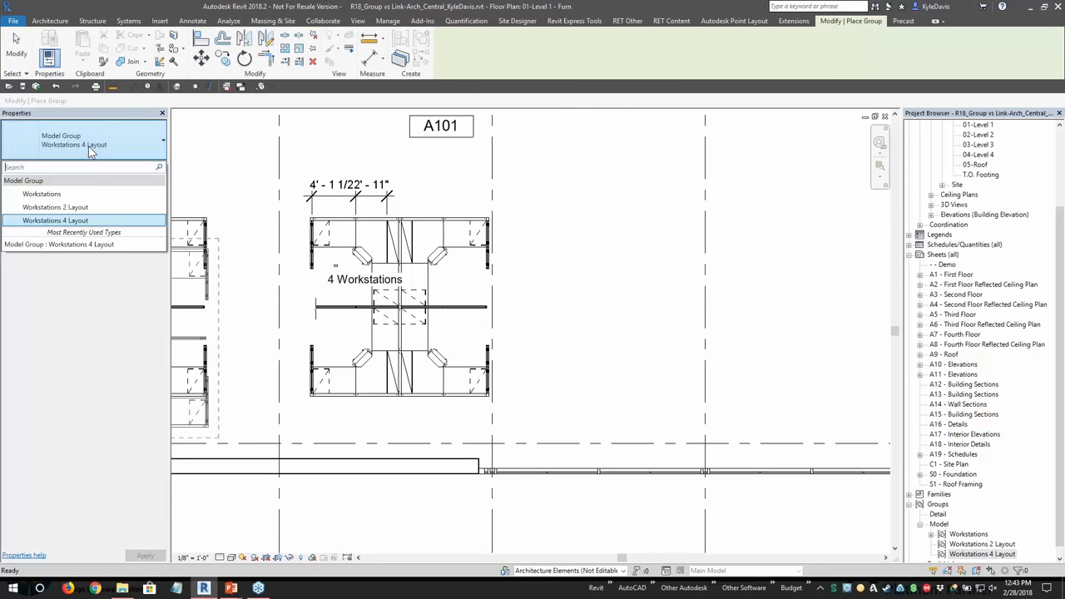
click(60, 195)
click(709, 297)
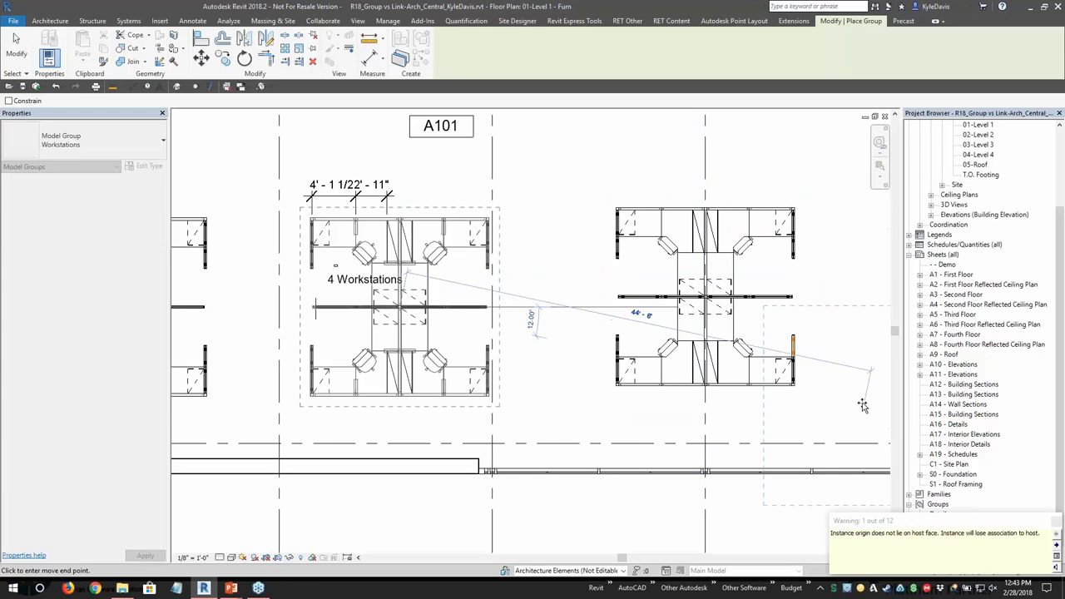
key(Escape)
key(Escape)
Place the attached detail group Floor Plan: Document on the Workstations instance at grid 5.
middle_drag(847, 369, 653, 356)
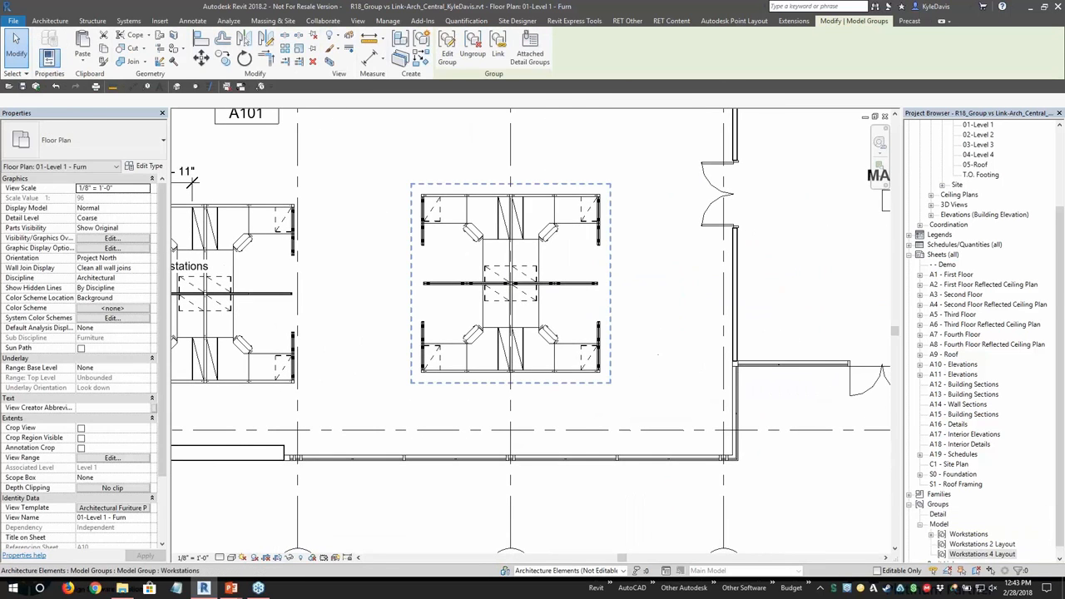
click(504, 196)
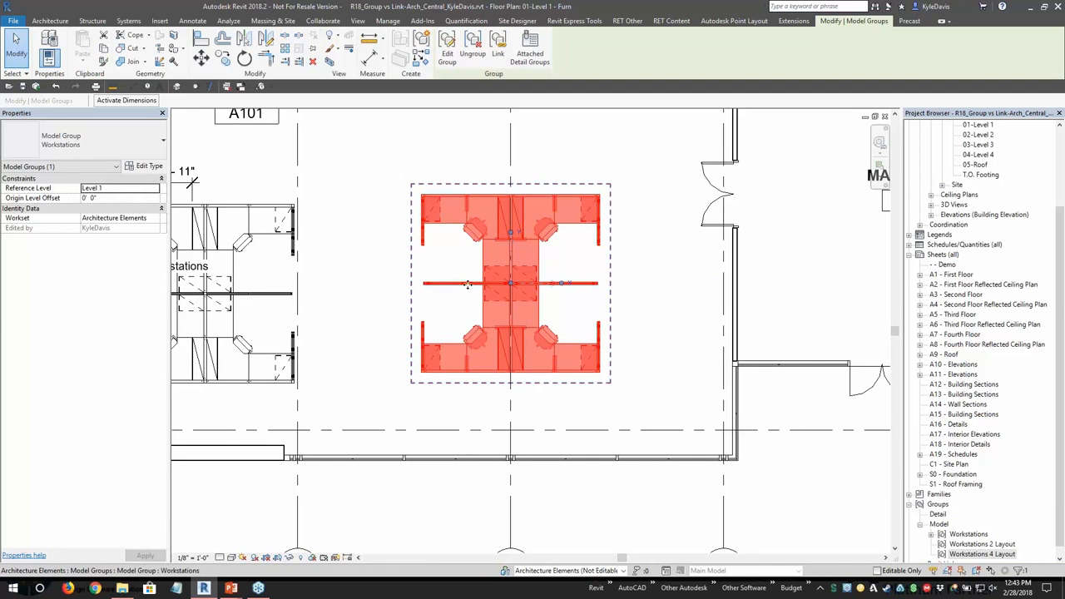
click(529, 48)
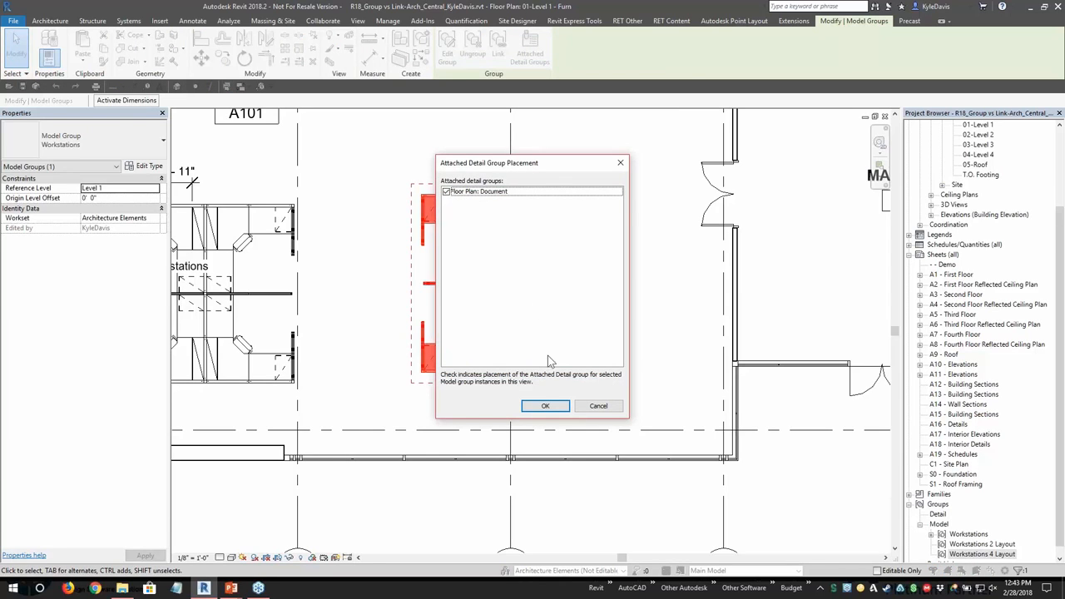
click(545, 407)
click(634, 325)
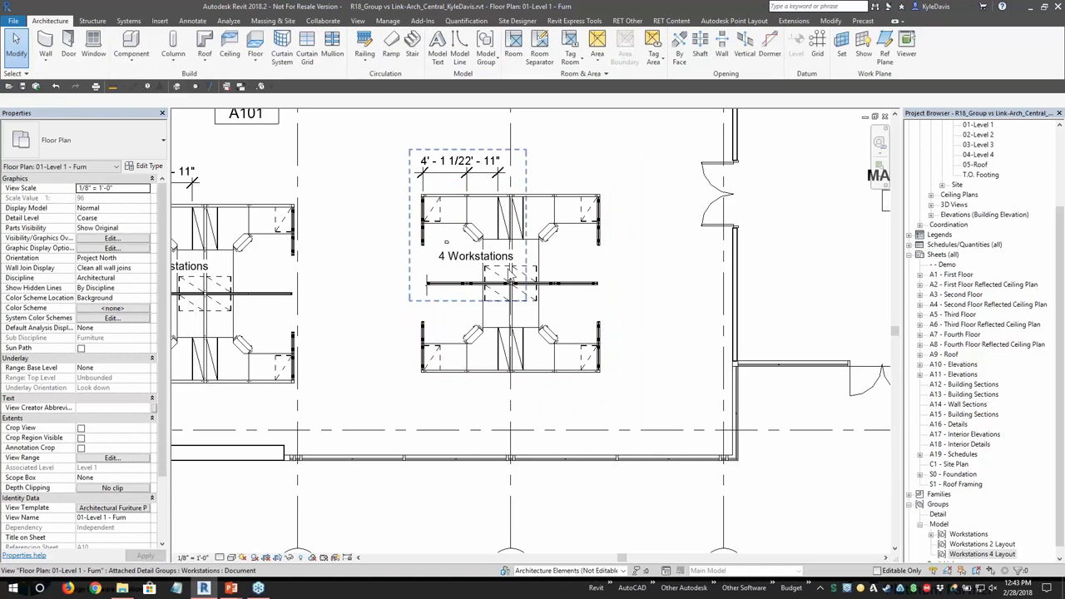
Delete the attached detail group from the grid 5 workstations, and place Floor Plan: Document on them again.
click(468, 161)
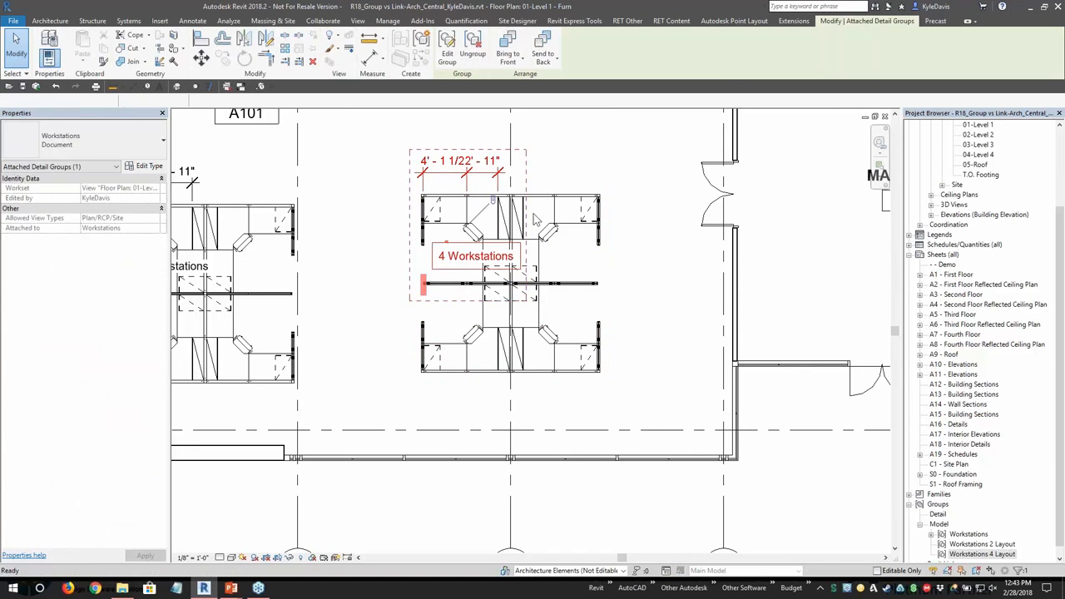
key(Escape)
click(535, 193)
click(530, 48)
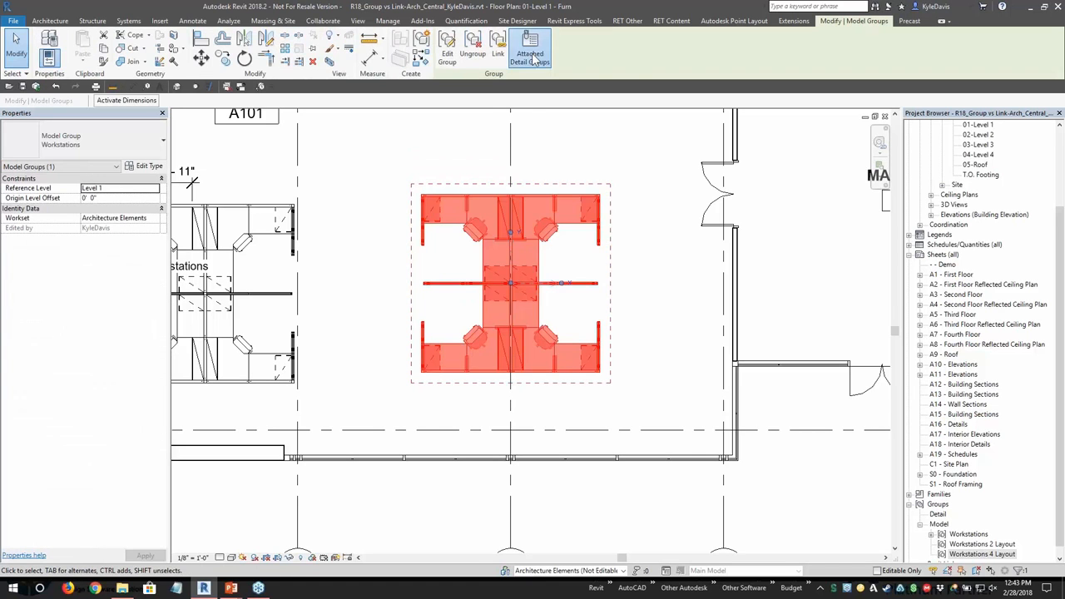
click(547, 405)
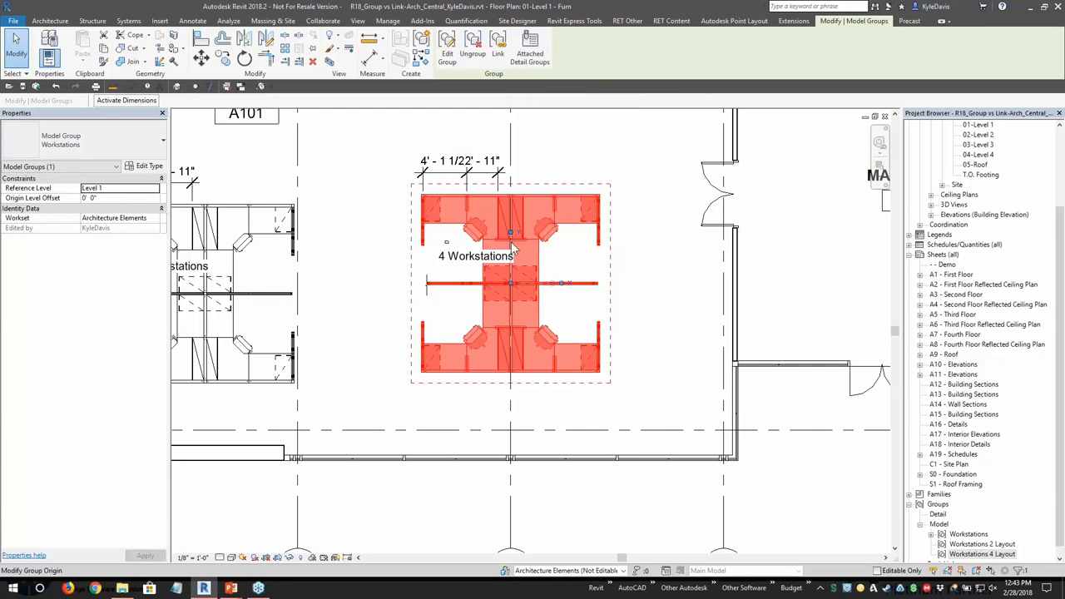
Remove the attached detail group Floor Plan: Document from the Workstations instance at grid 5 and deselect it.
click(530, 50)
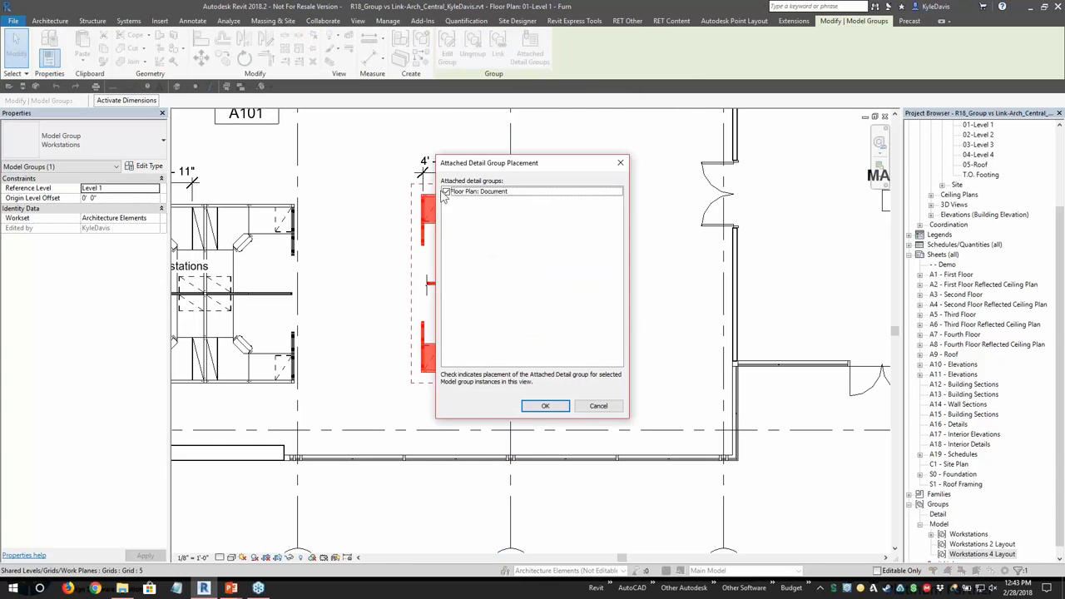
click(543, 407)
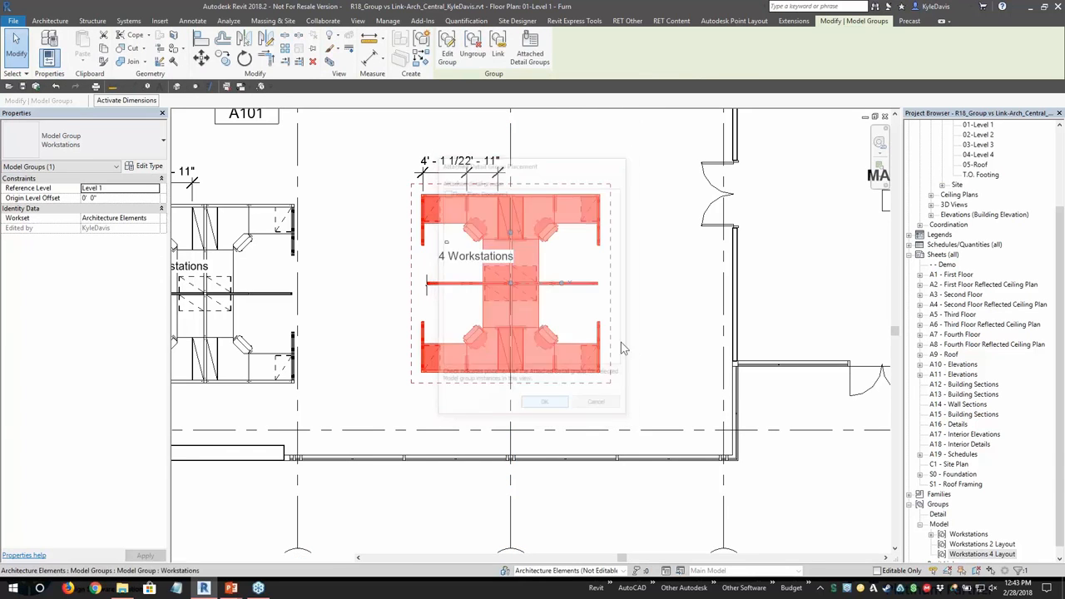
click(649, 306)
scroll(649, 307, down, 2)
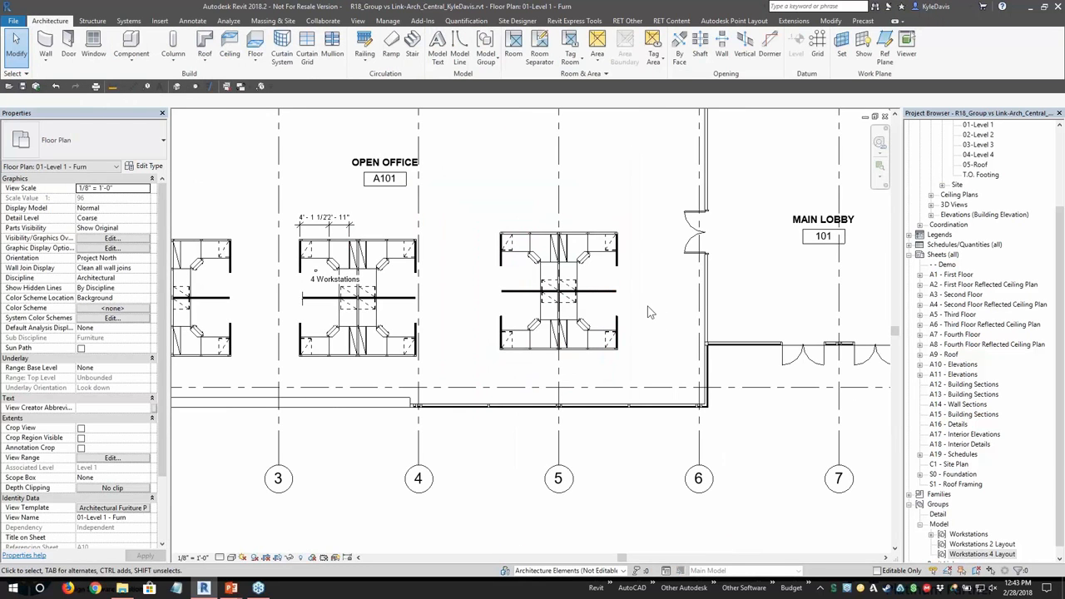
Place a text note reading dgfdh just above the Workstations 4 Layout group near grid 2.
middle_drag(484, 291, 666, 273)
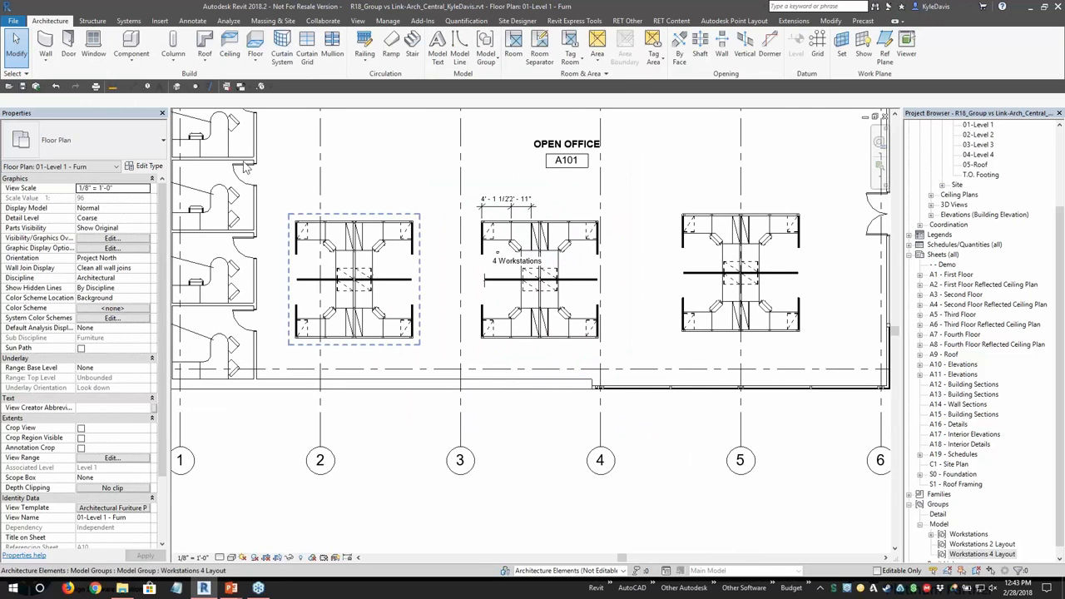
click(402, 222)
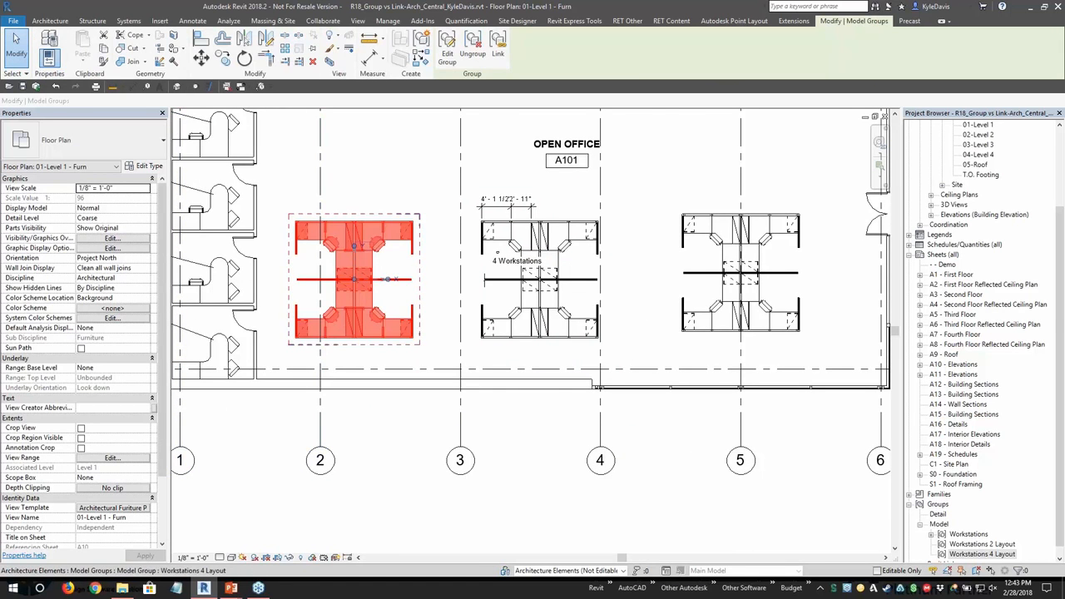
scroll(336, 258, up, 2)
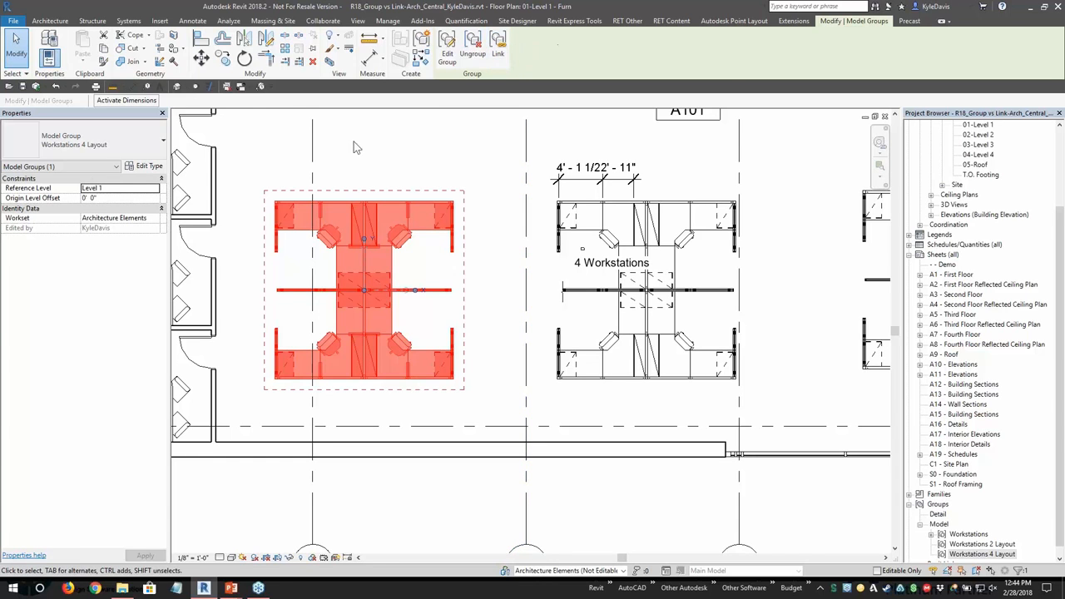
key(Escape)
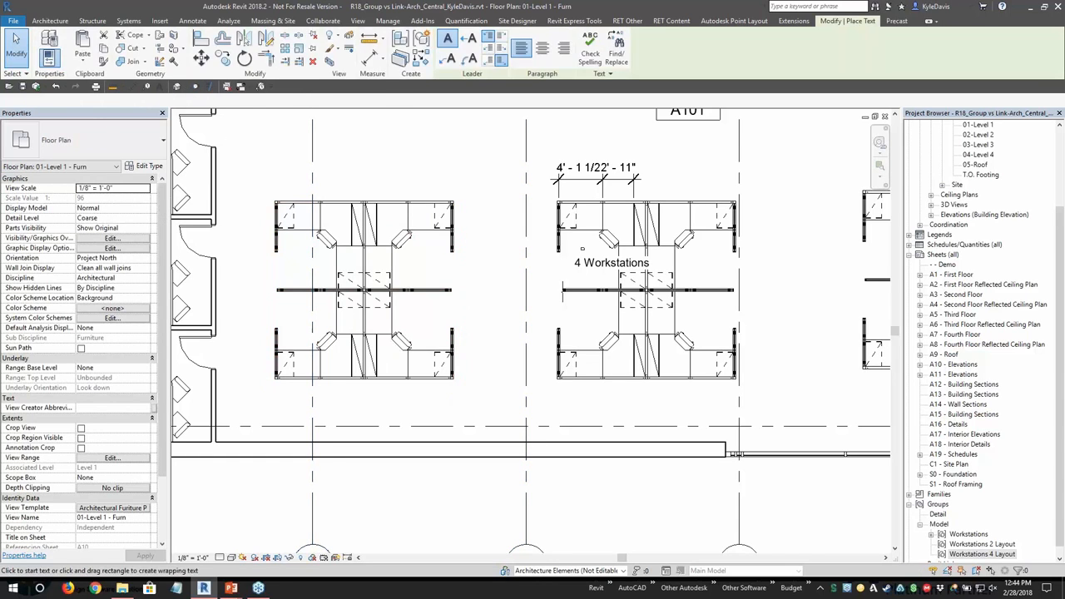
key(t)
key(x)
click(333, 181)
text(dgfdh)
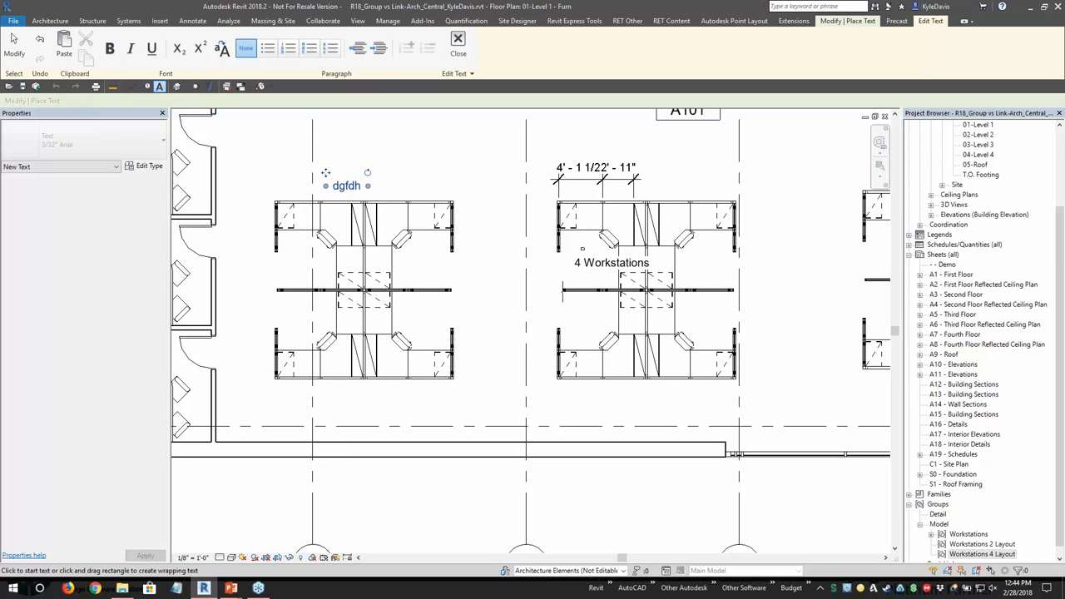
click(384, 261)
key(Escape)
Open the Workstations 4 Layout group for editing and attach a default-named detail group containing the dgfdh text note.
click(379, 251)
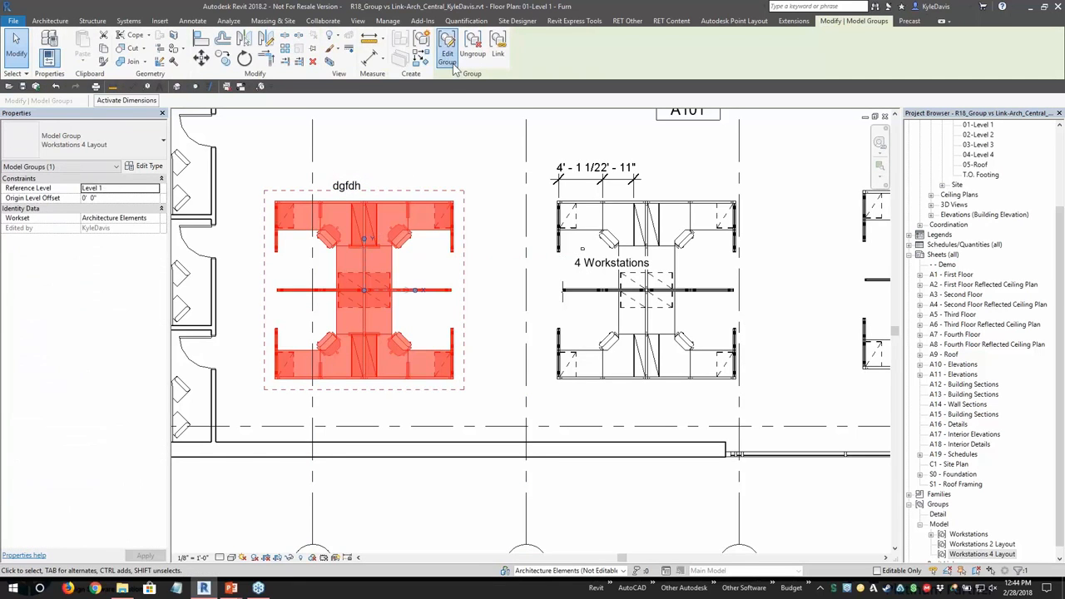
click(448, 53)
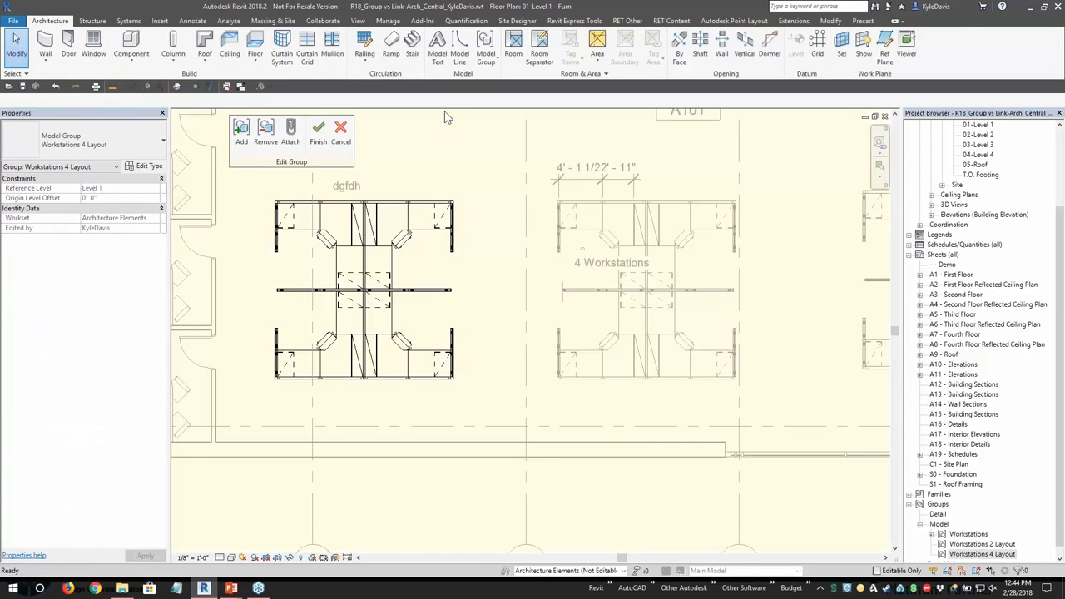
click(290, 137)
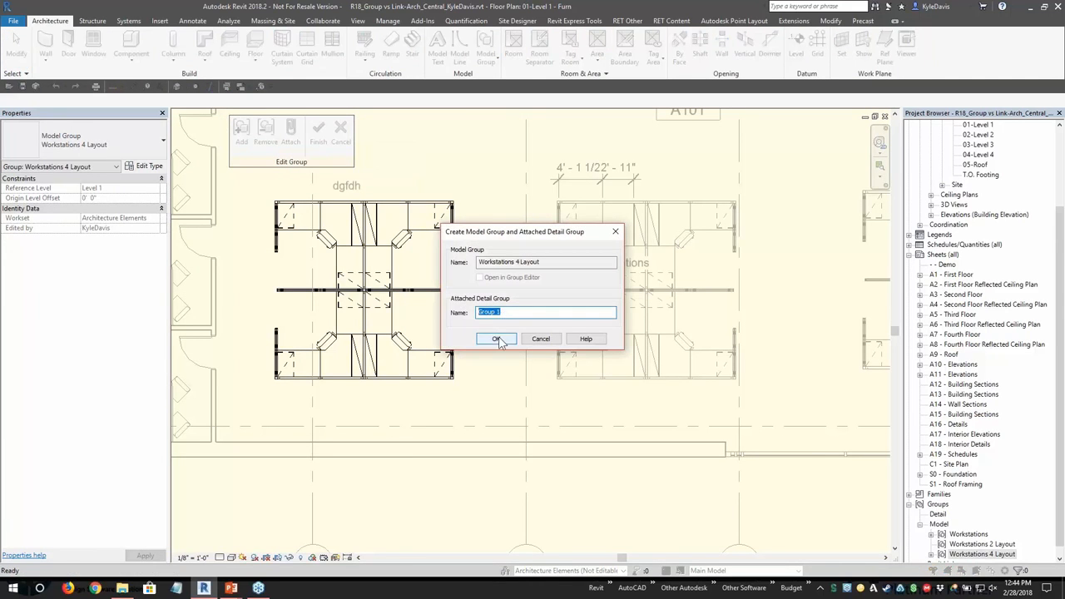
click(496, 338)
click(348, 186)
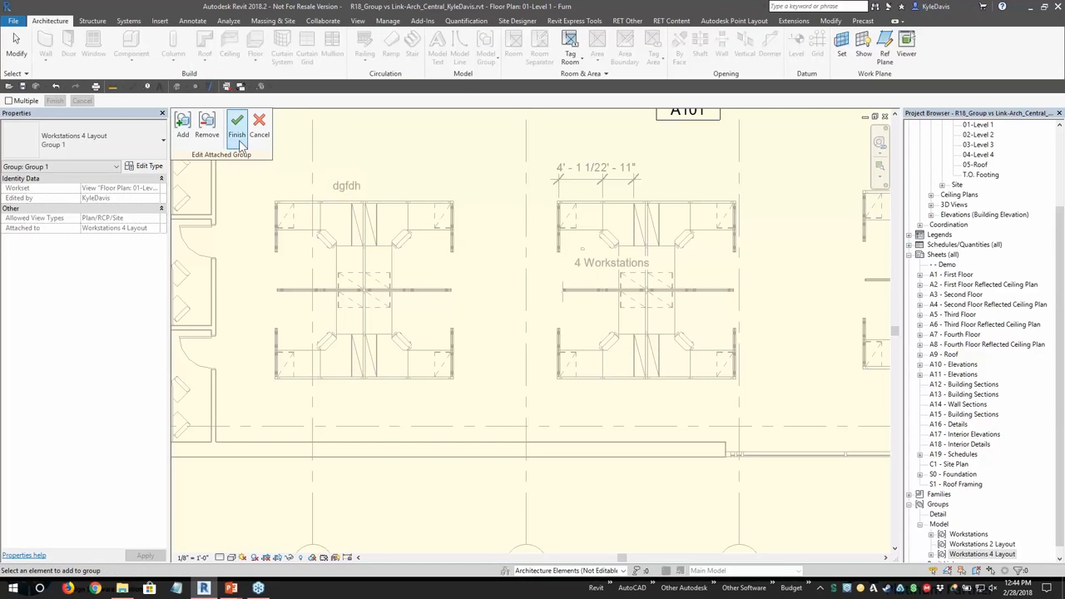
Try to add the room tag of office A104 to the attached detail group.
click(184, 133)
scroll(737, 260, down, 3)
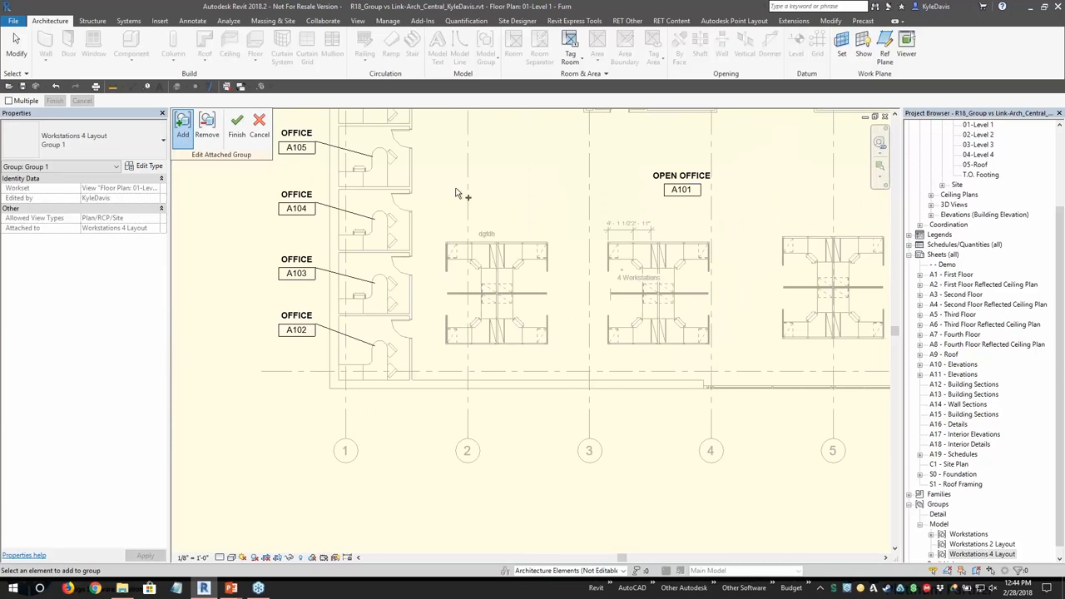
click(309, 208)
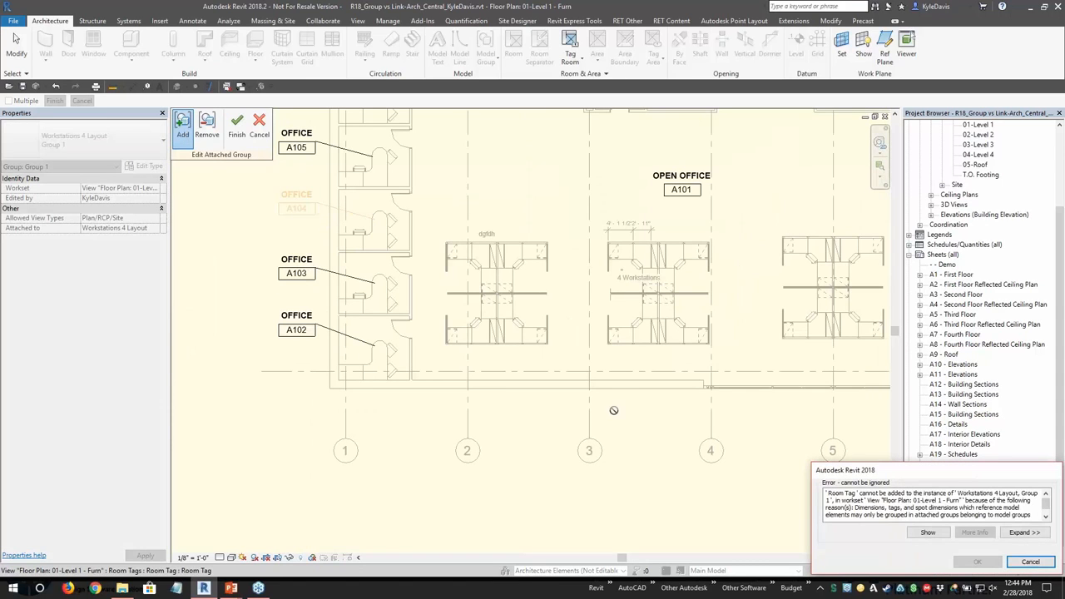
click(1030, 561)
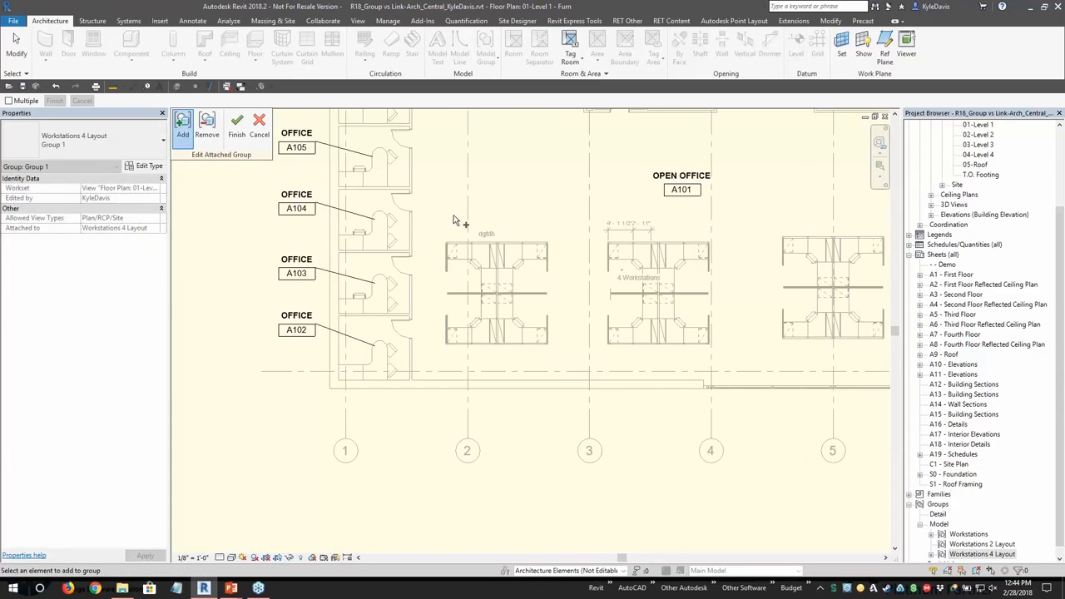
Finish editing the attached detail group and the Workstations 4 Layout model group.
click(237, 135)
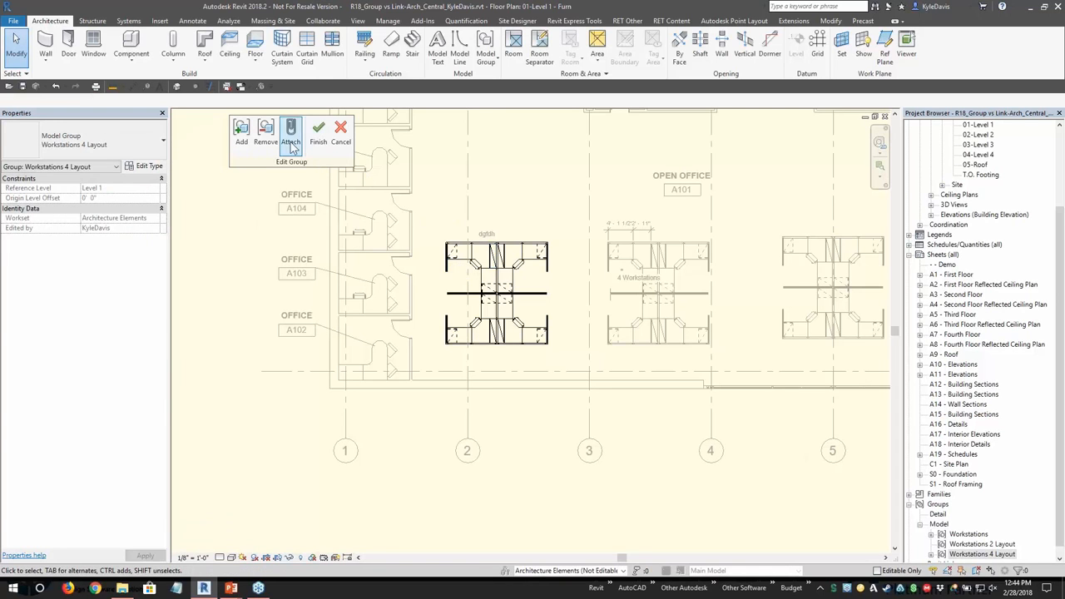
click(319, 141)
scroll(491, 250, up, 2)
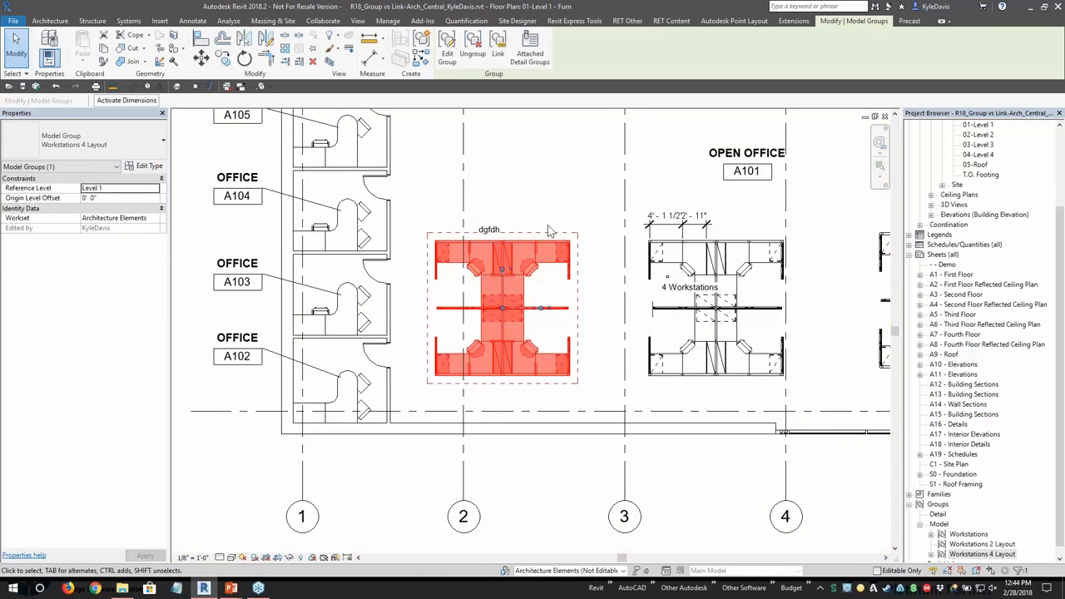
Inspect the attached text detail group and its Workstations 4 Layout model group near grid 2.
click(493, 237)
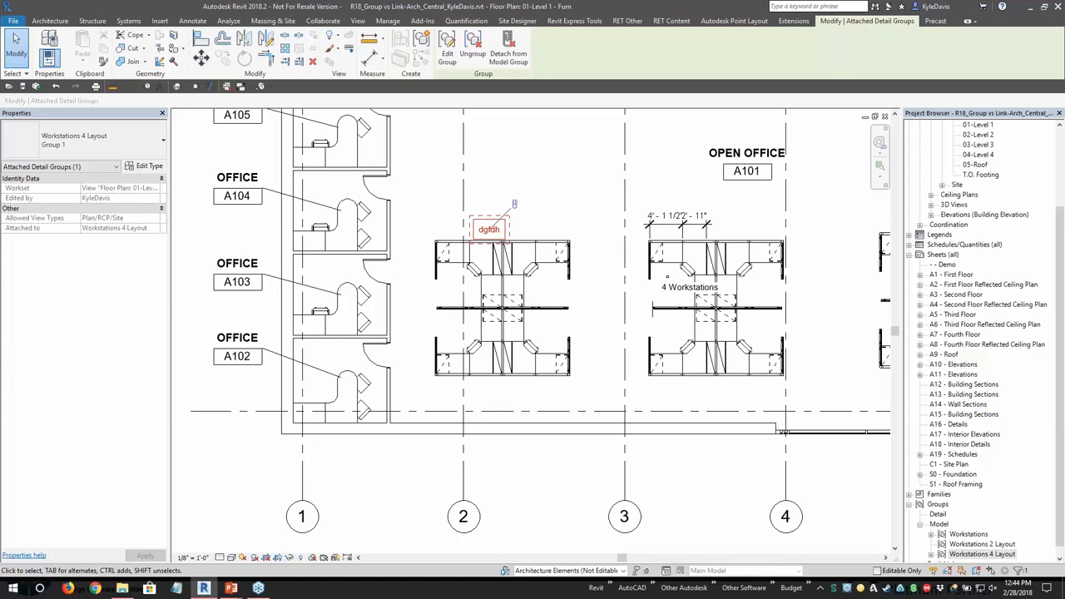
click(562, 202)
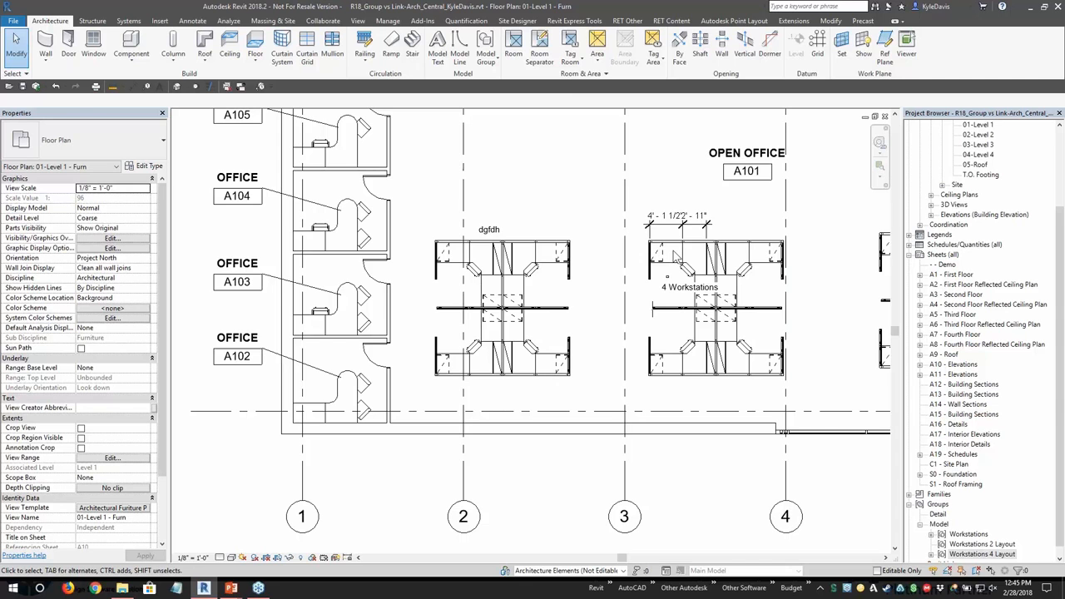
click(534, 274)
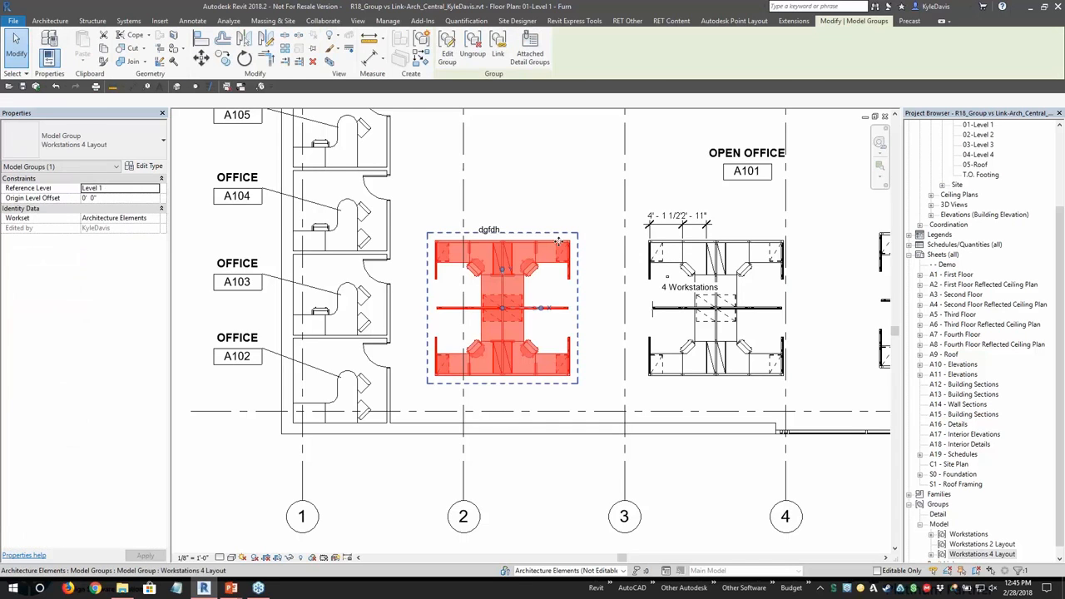
scroll(545, 250, down, 1)
middle_drag(575, 196, 474, 237)
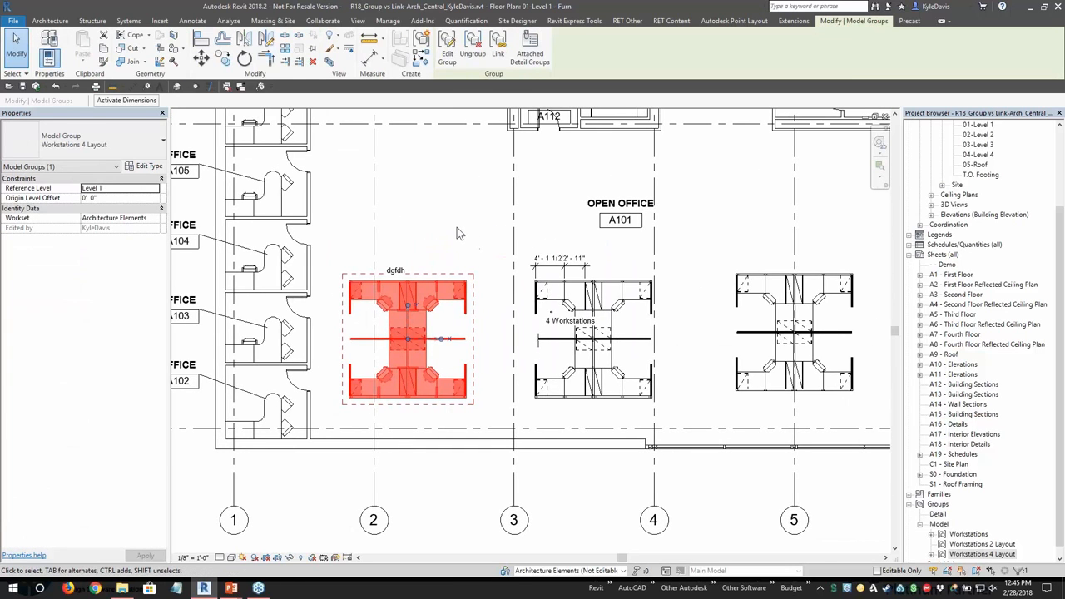
key(Escape)
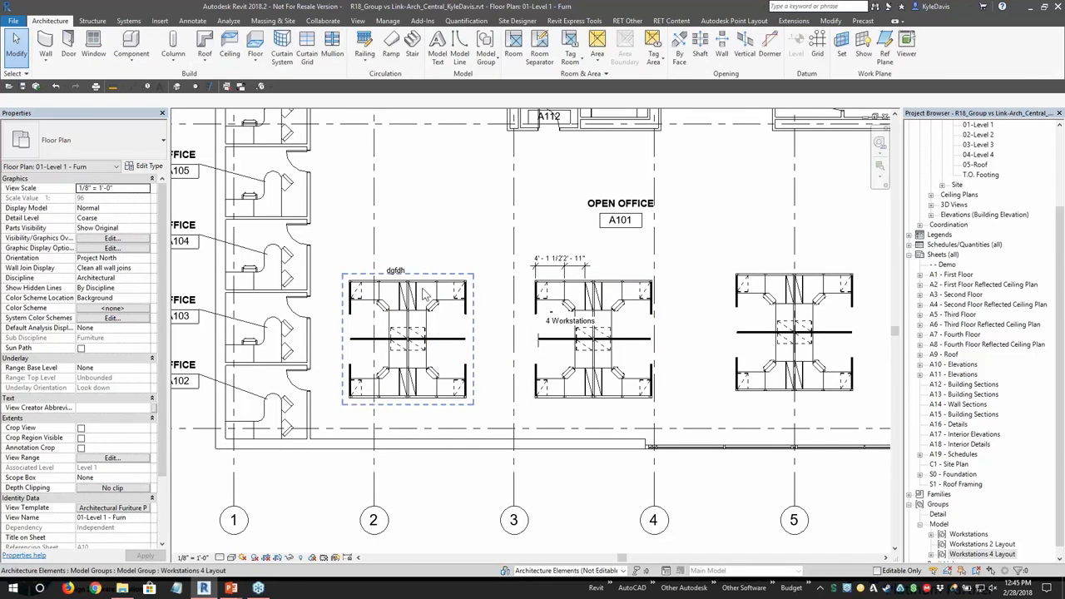
click(447, 339)
click(468, 227)
scroll(468, 226, down, 1)
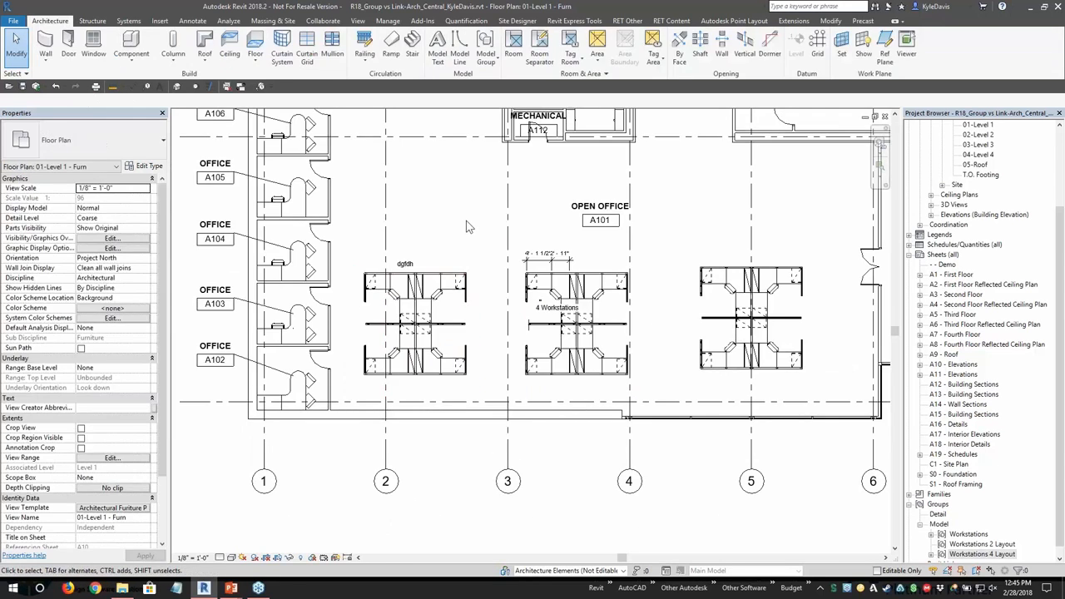
Check the workset assignment of the Workstations 4 Layout group near grid 2.
click(458, 308)
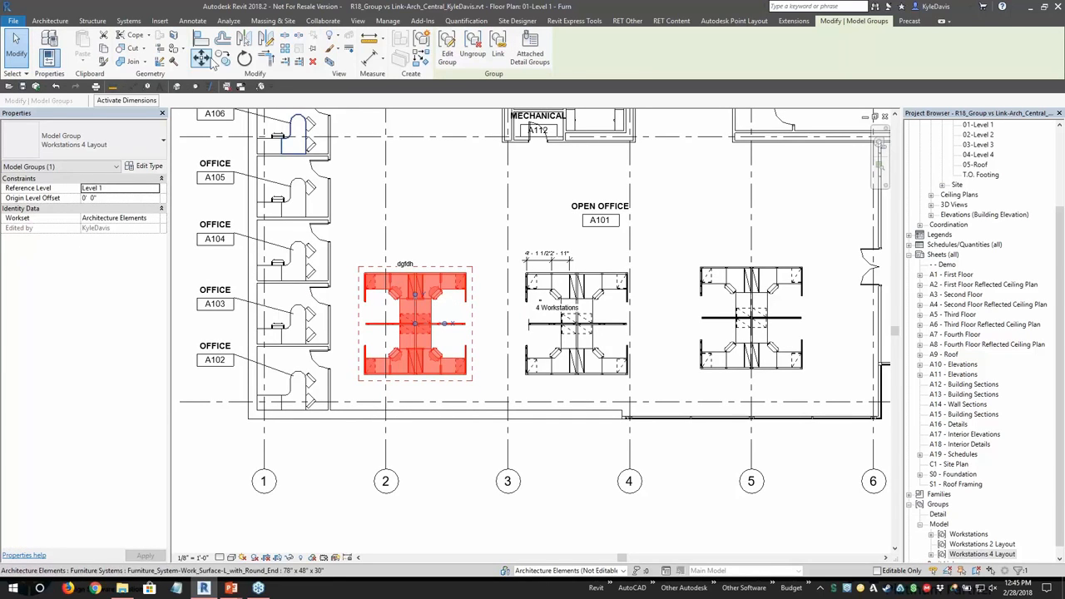
click(438, 213)
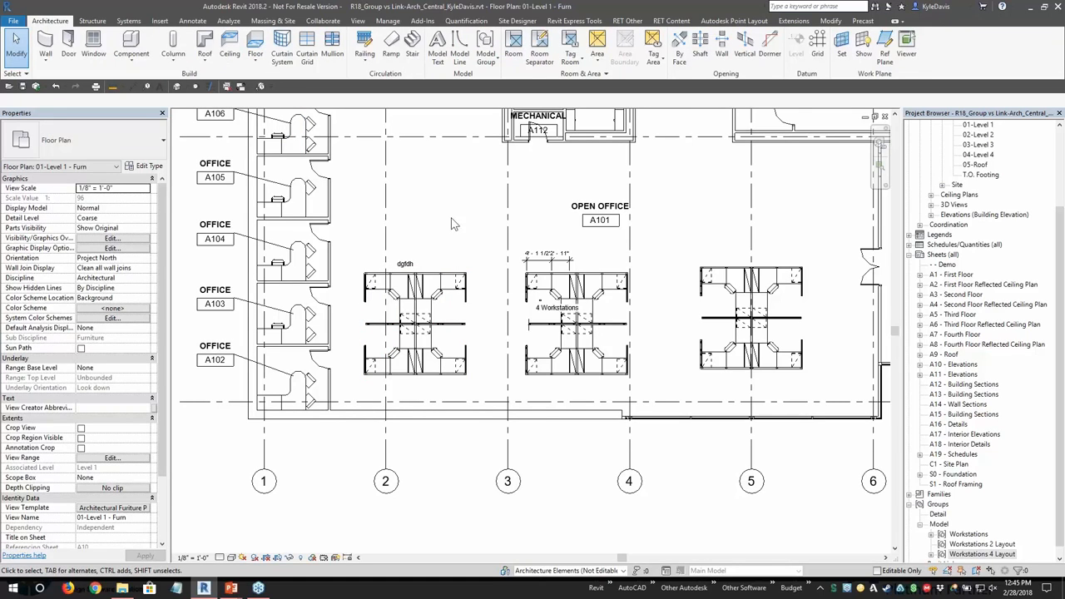
click(432, 298)
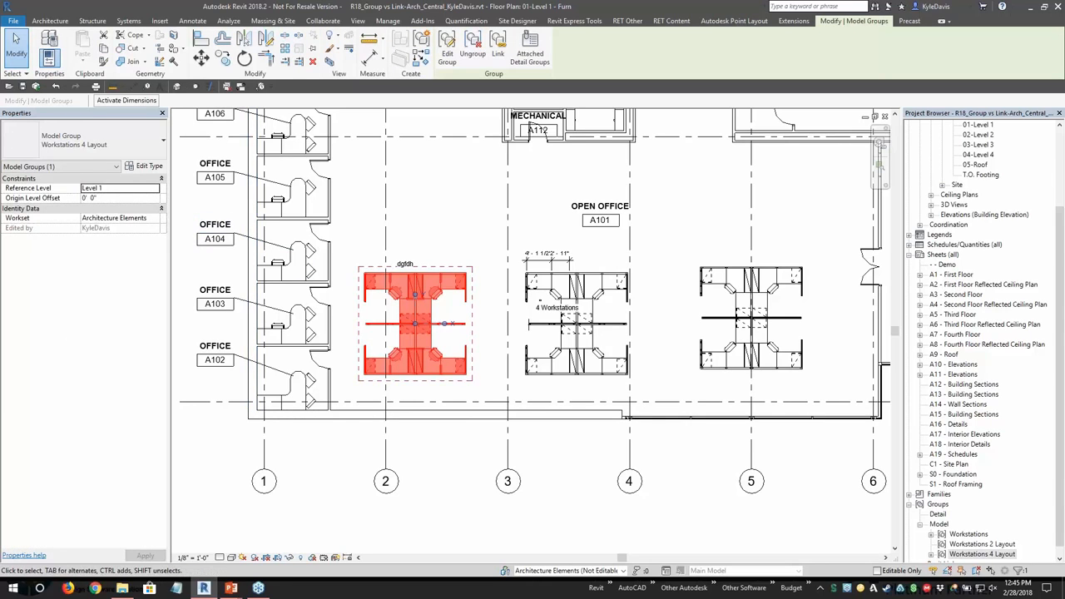
click(139, 218)
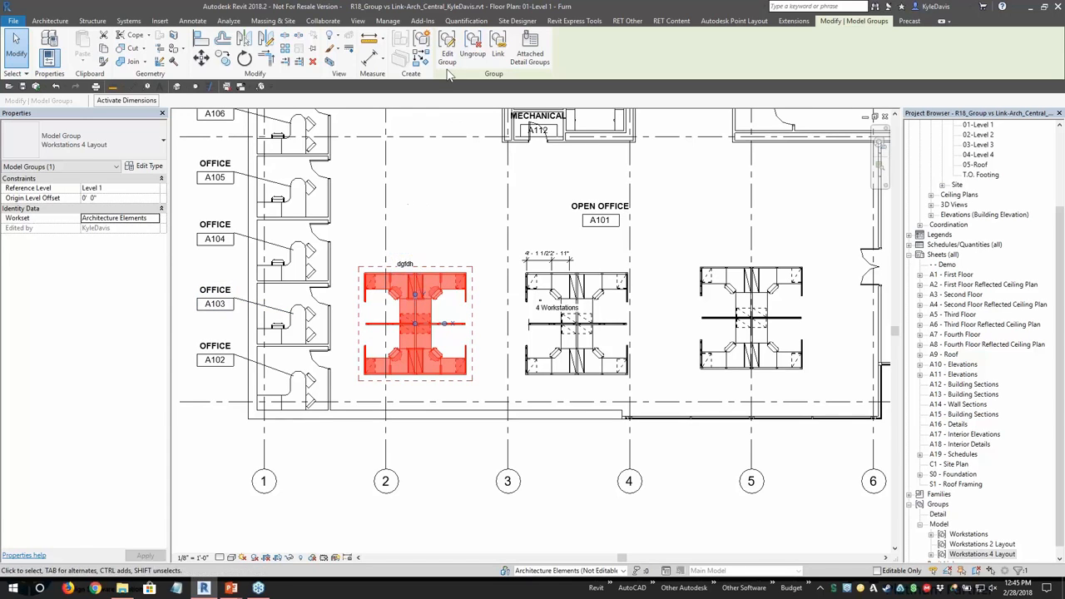
click(449, 225)
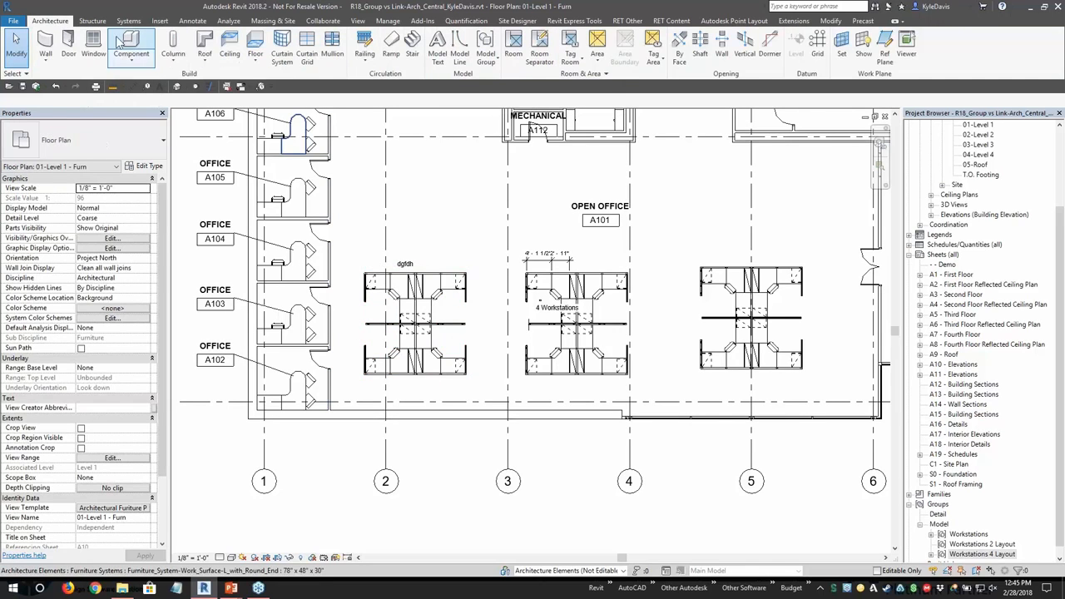
Make Architectural FFE the active workset and place a Chair-Task Arms component above the workstations between grids 2 and 3.
click(583, 571)
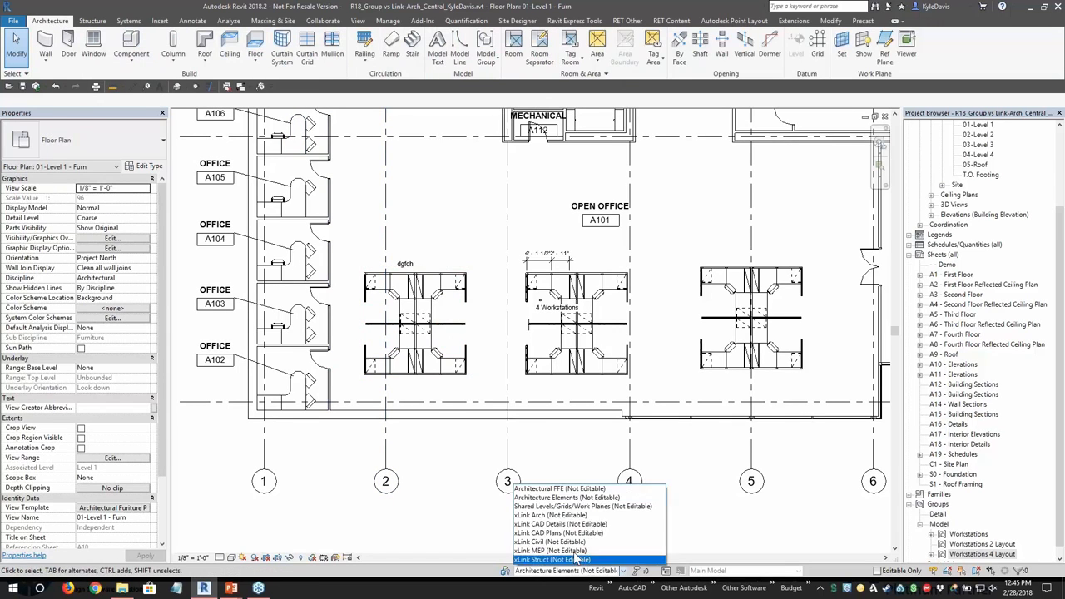
click(559, 488)
click(129, 46)
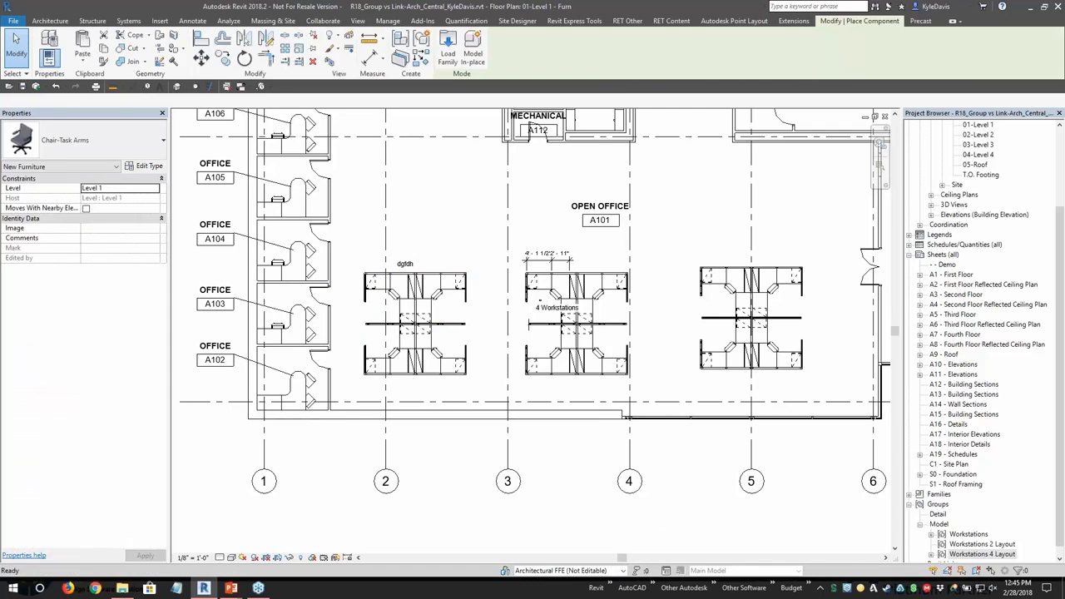
click(426, 202)
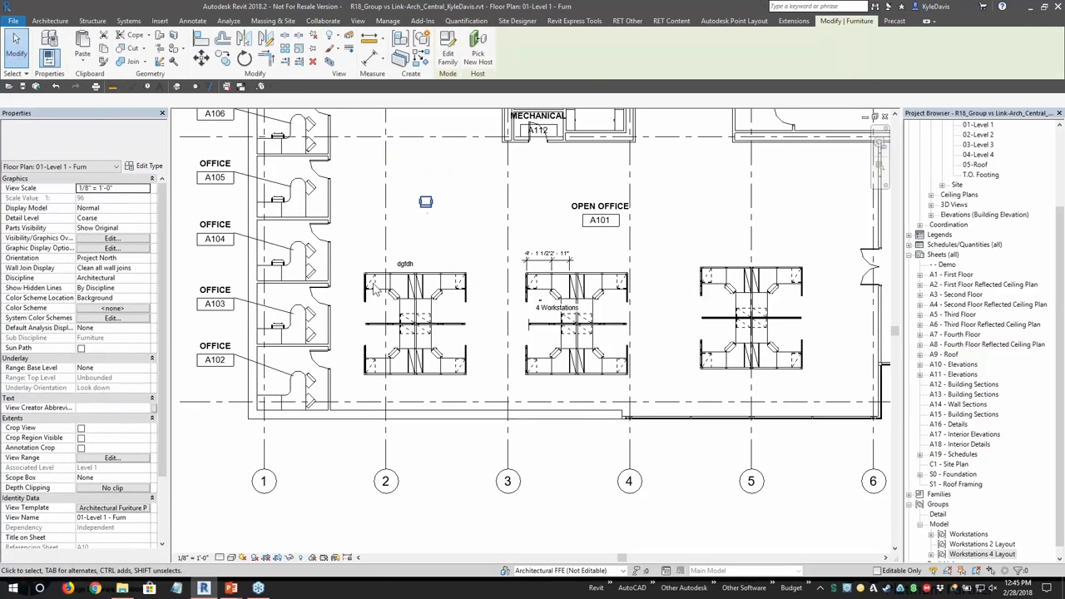
key(Escape)
Create a default-named model group from the new chair and set the group's workset to Architecture Elements.
click(422, 44)
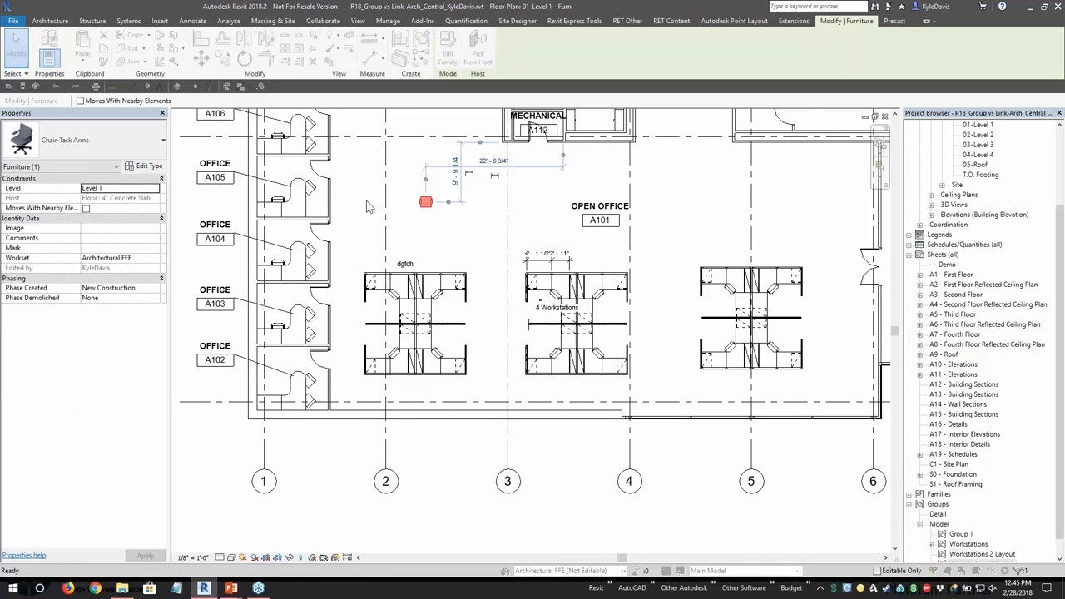
click(496, 321)
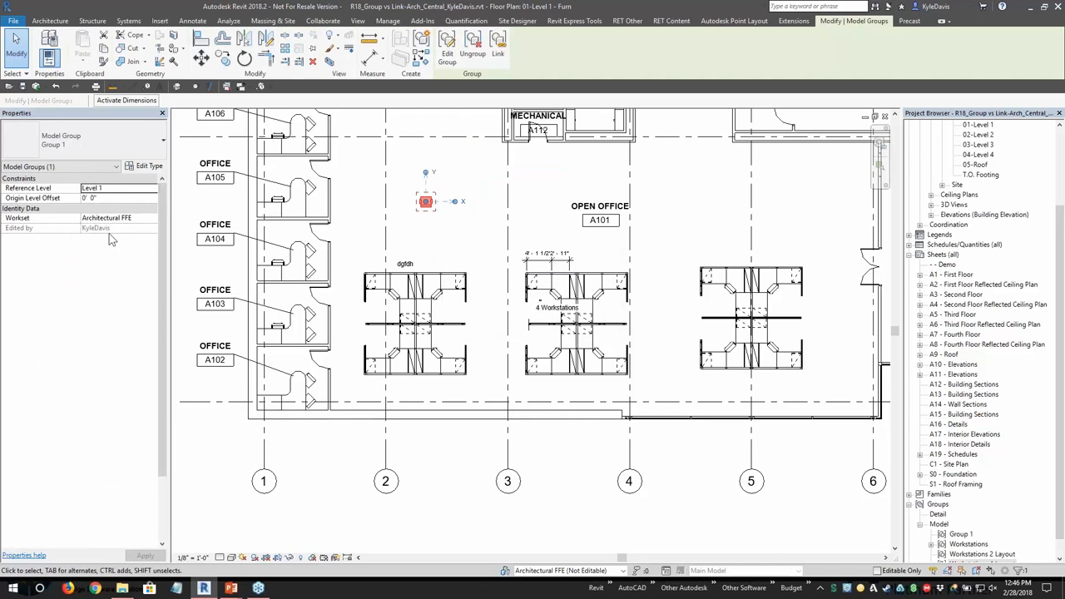
drag(170, 231, 187, 231)
click(133, 217)
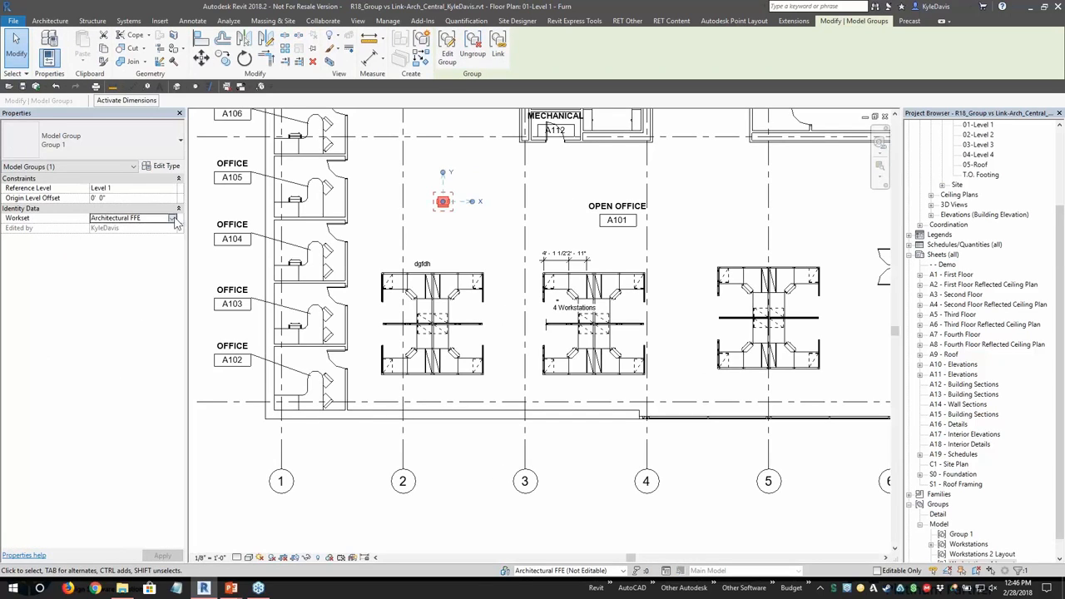
click(172, 217)
click(125, 236)
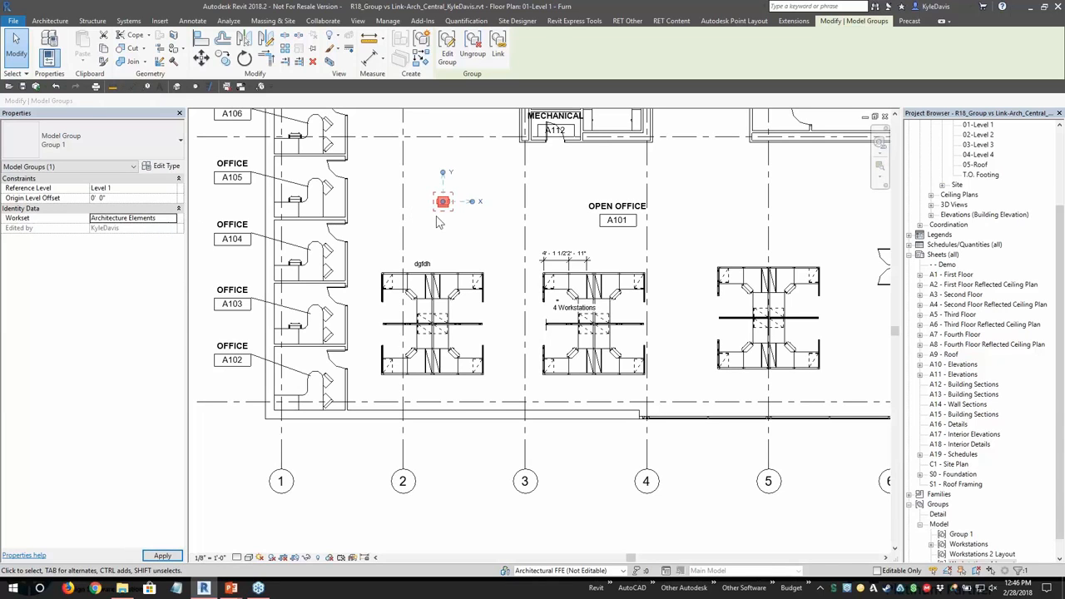
Enter edit mode on the new chair group, check the Chair-Task Arms component's workset, and finish editing the group.
double_click(443, 202)
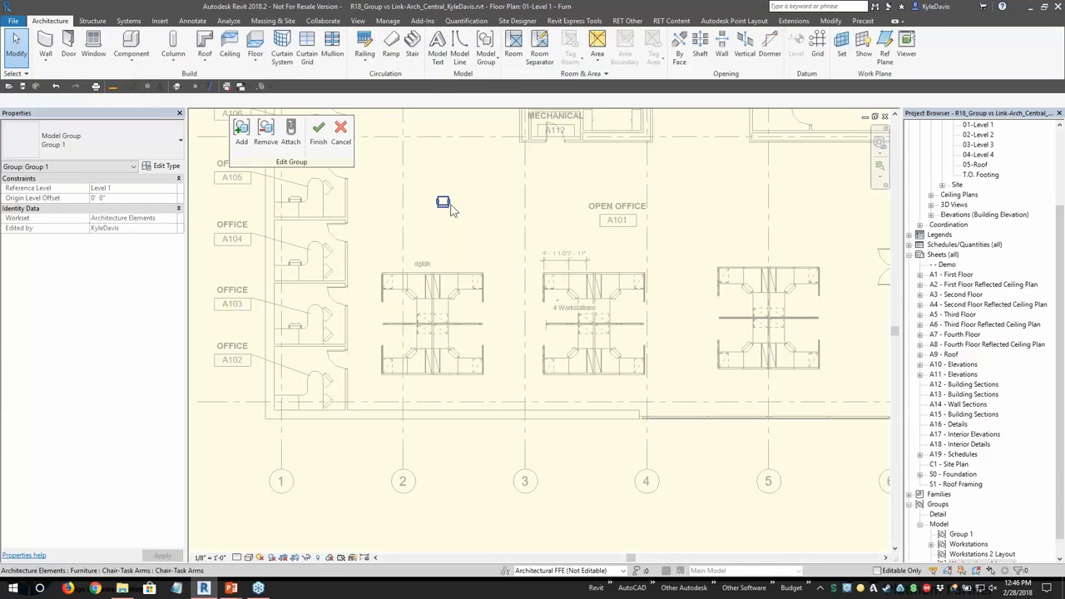
click(443, 202)
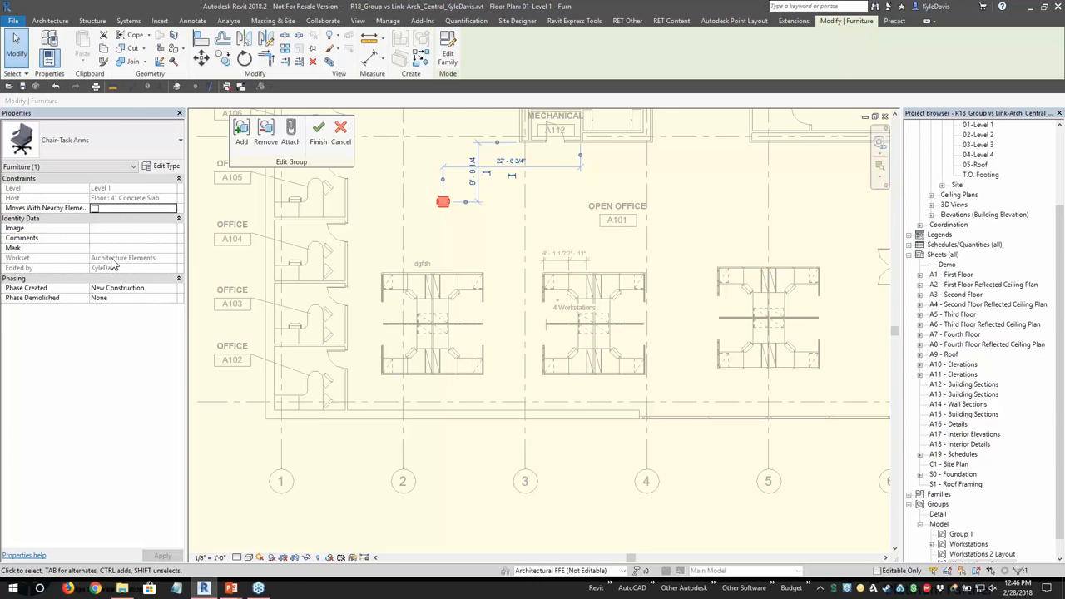
click(318, 132)
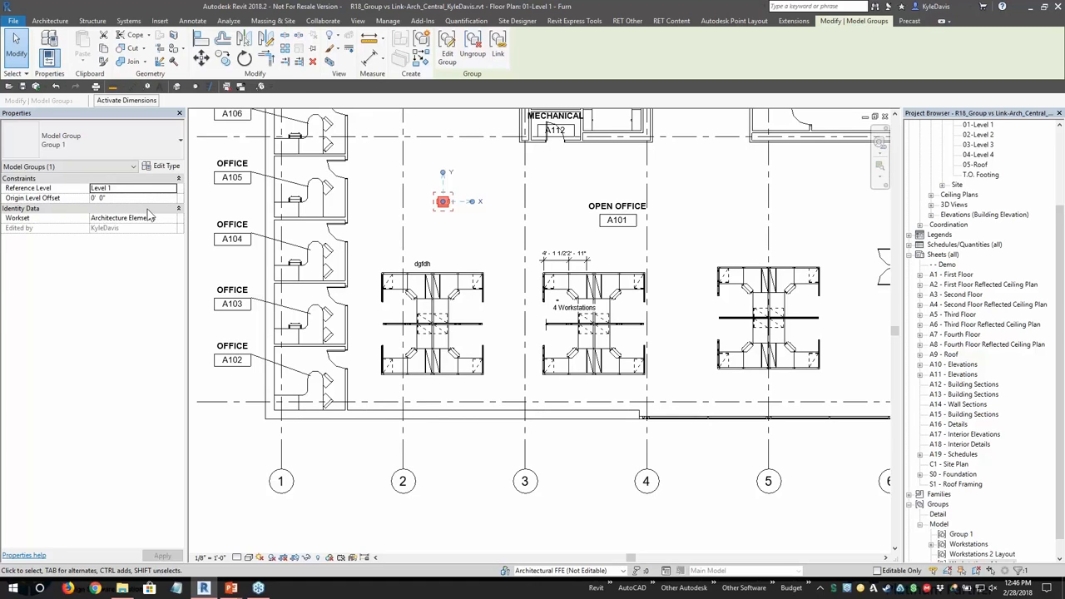
key(Escape)
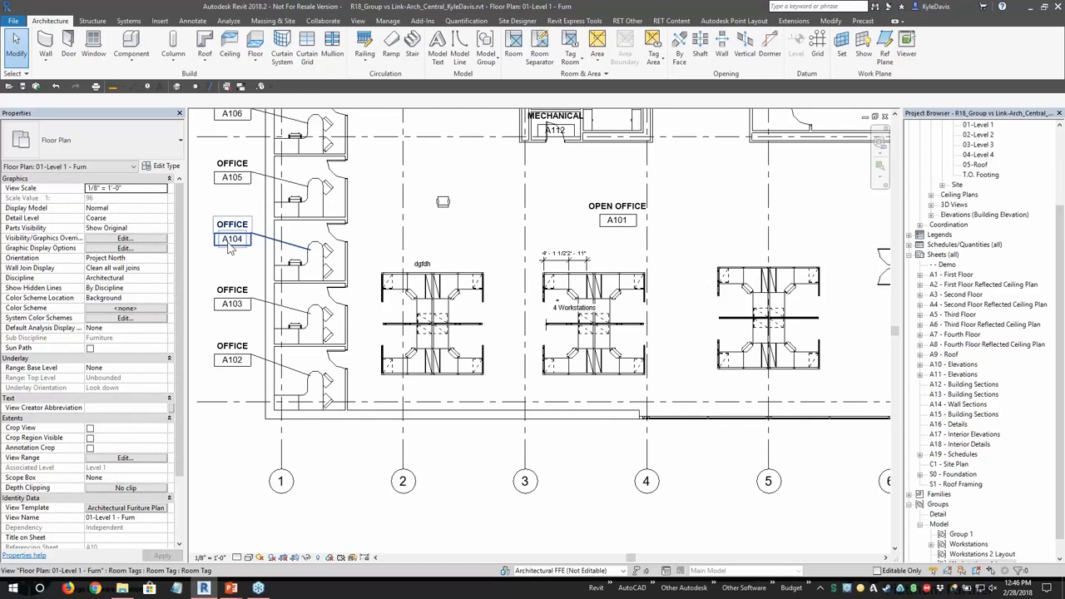
Check the workset of the Workstations 4 Layout model group near grid 2.
click(424, 283)
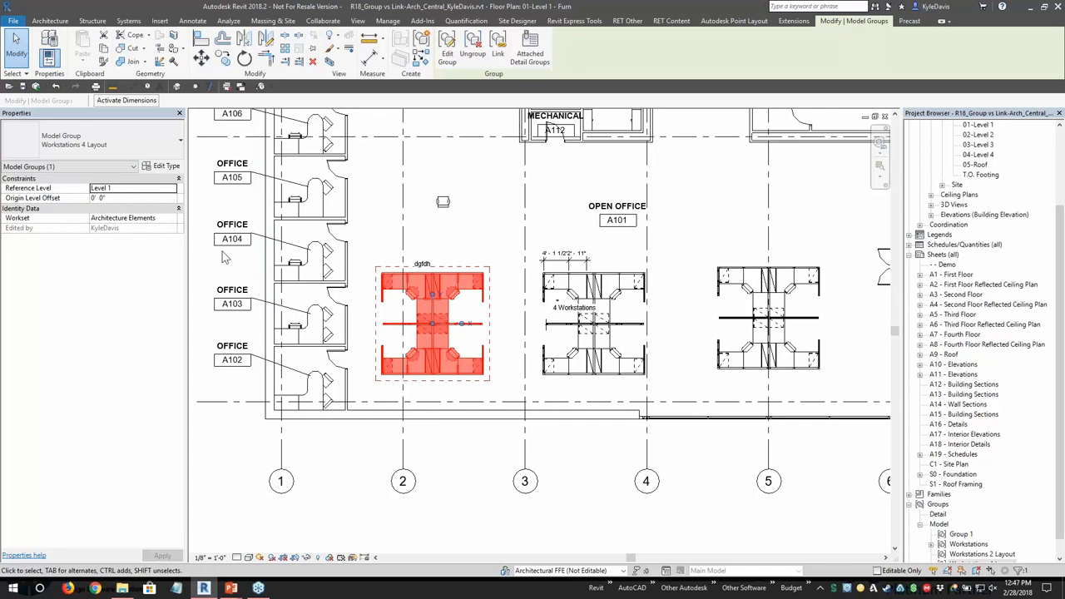
key(Escape)
scroll(456, 306, down, 3)
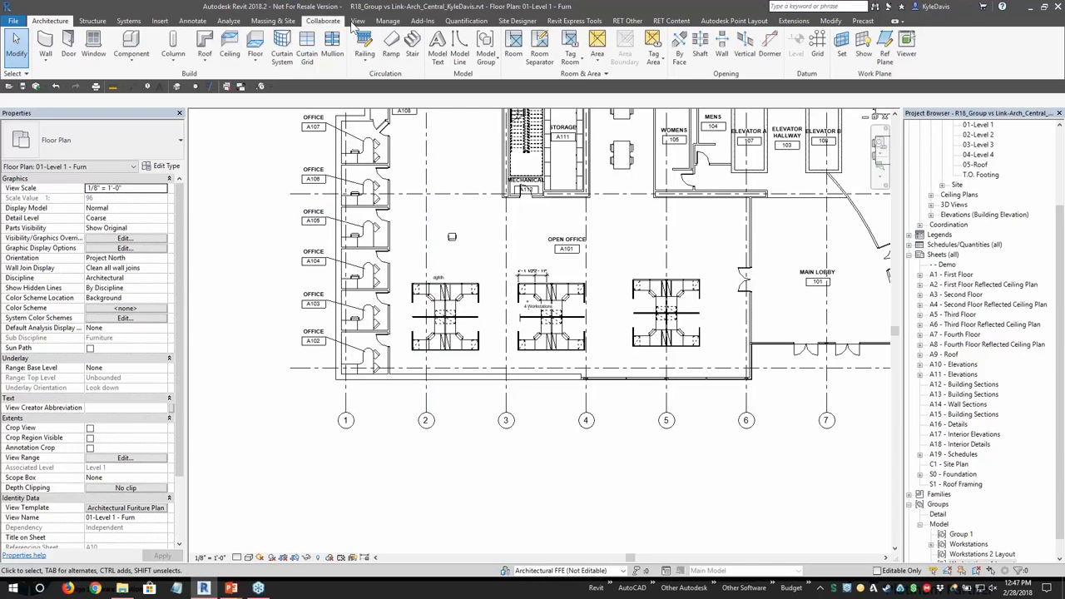
Start adding a project parameter and look through its category list for a groups category.
click(388, 21)
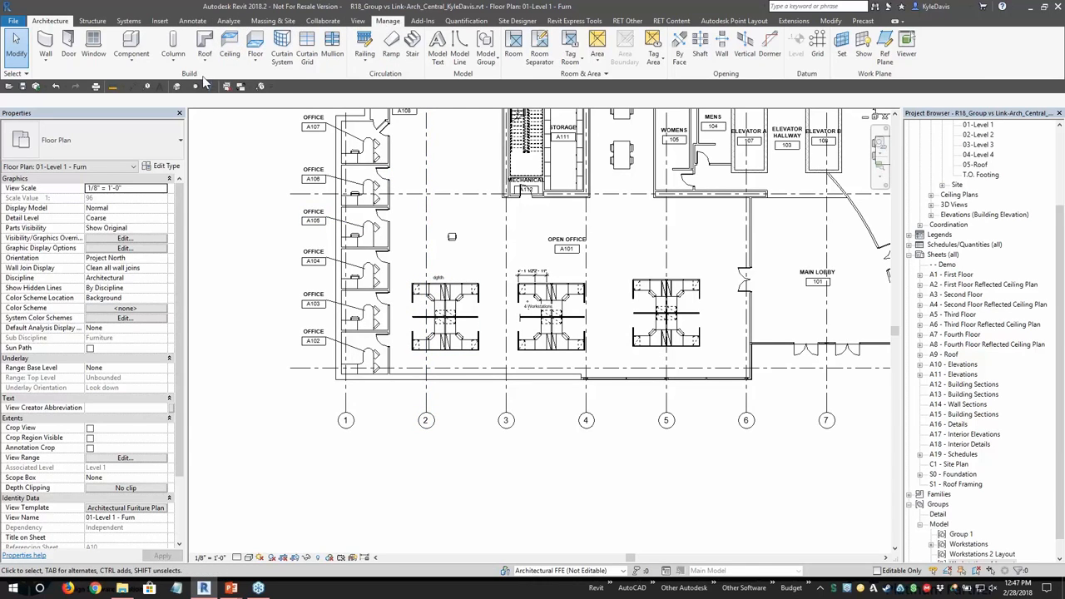
click(163, 59)
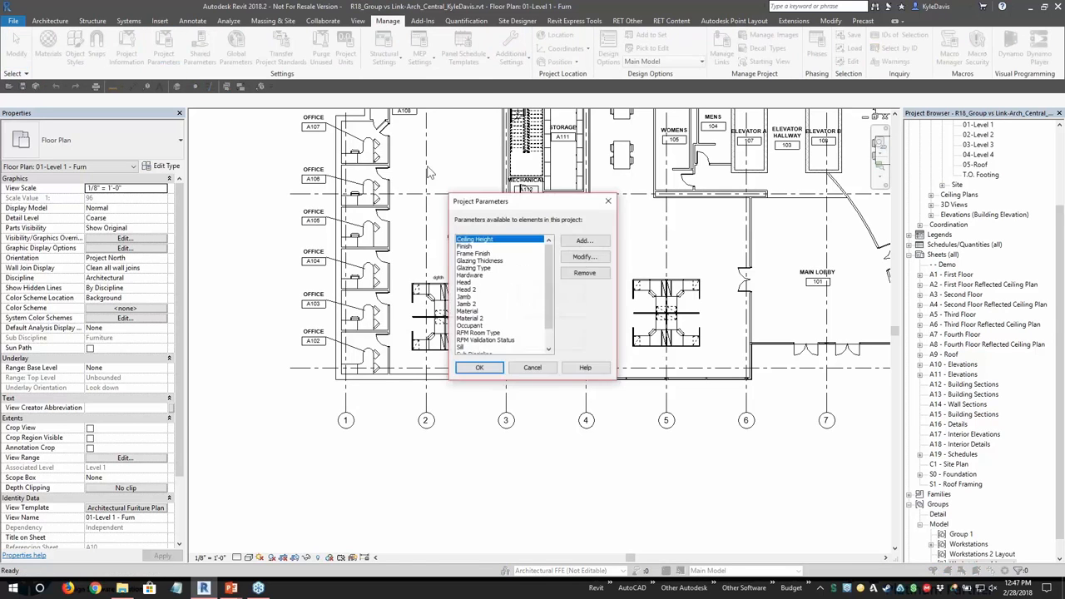
click(583, 241)
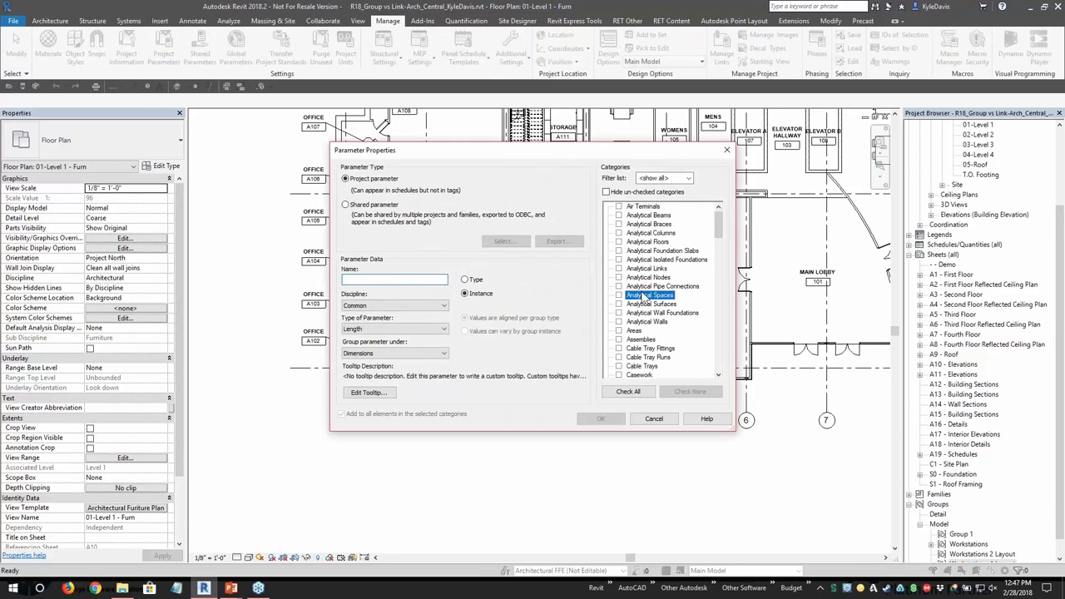
scroll(643, 295, down, 5)
key(g)
scroll(663, 355, down, 2)
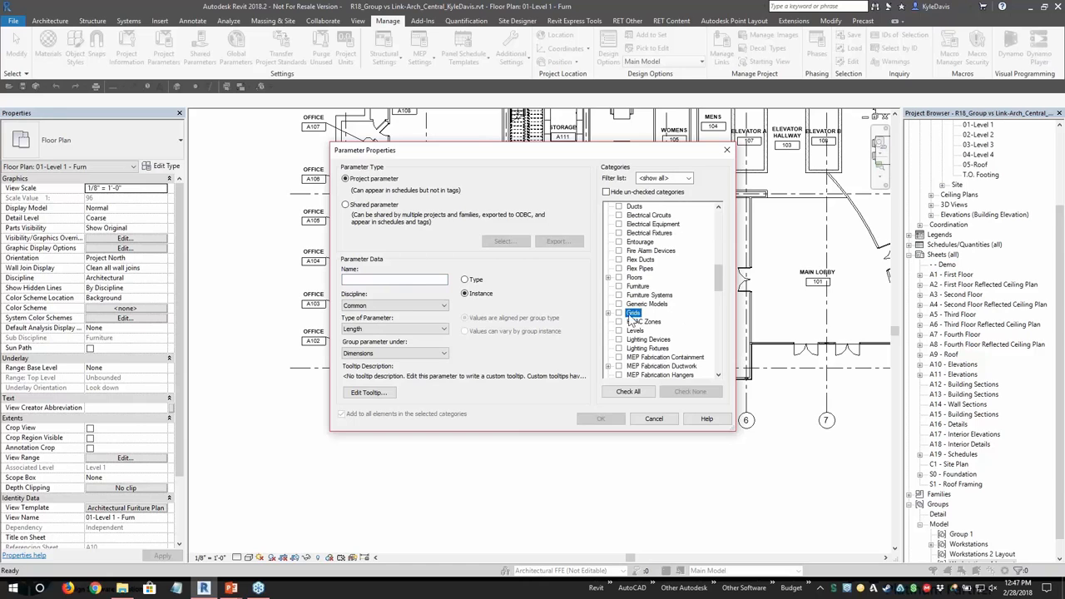
scroll(663, 333, up, 2)
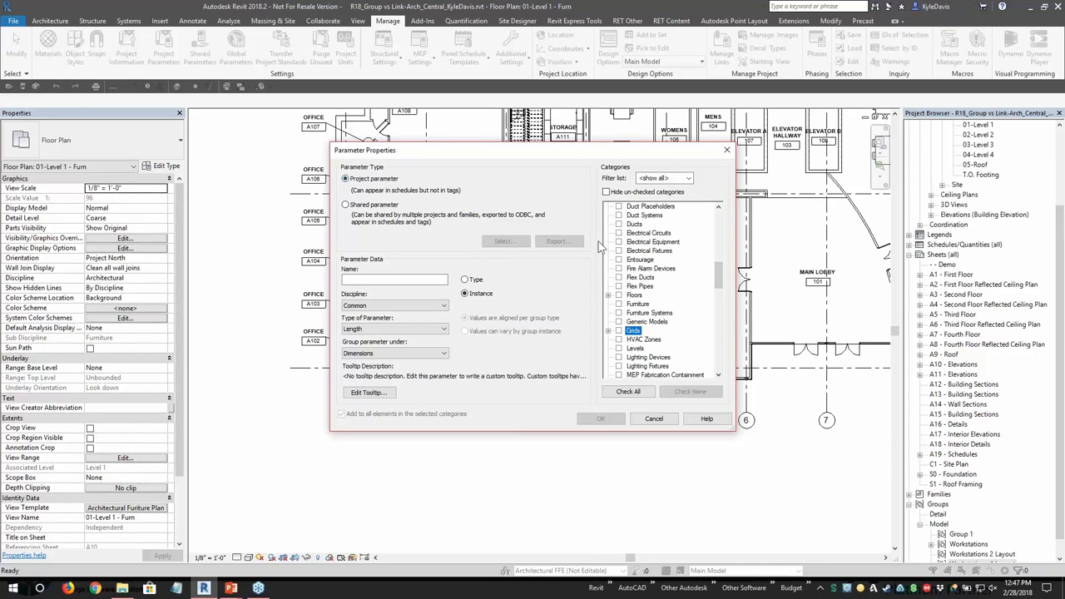
Assign the new project parameter to the RVT Links category and clear all category selections again.
drag(714, 278, 708, 360)
scroll(643, 292, up, 8)
click(643, 286)
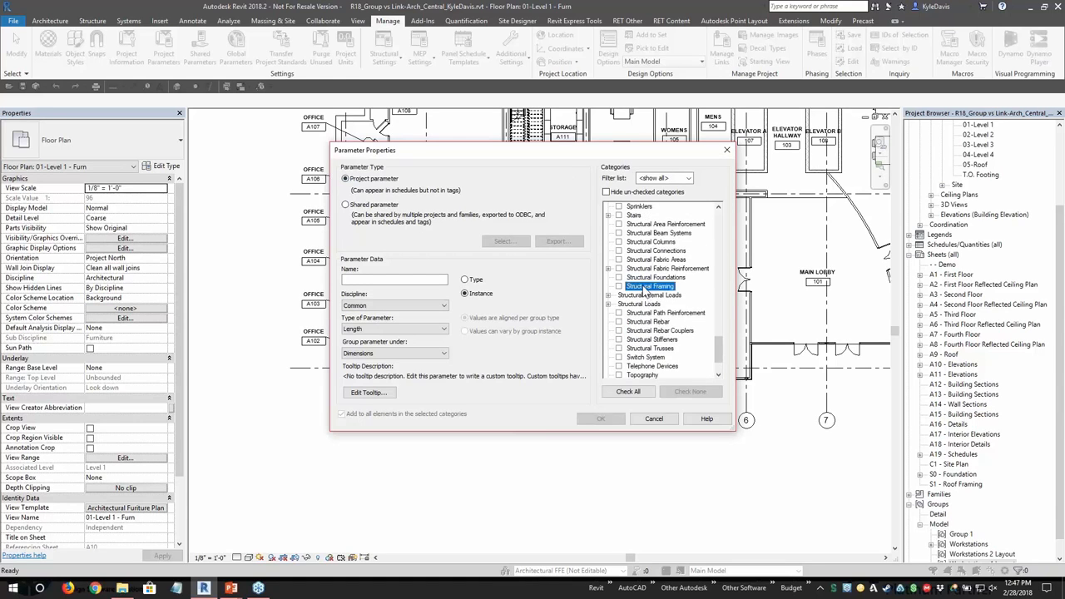
scroll(643, 291, down, 2)
click(619, 216)
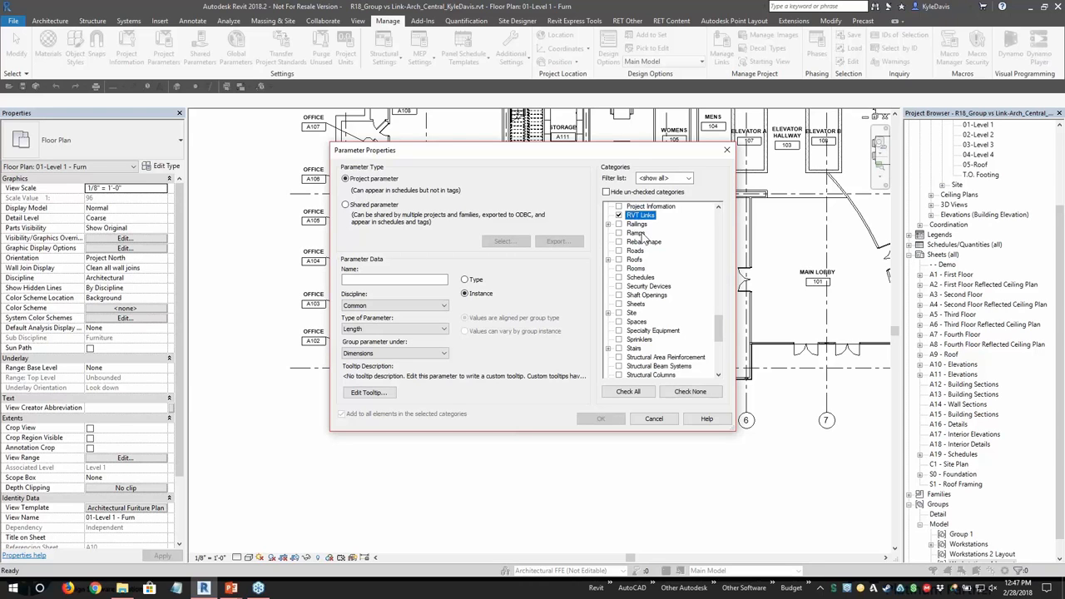
scroll(640, 241, up, 3)
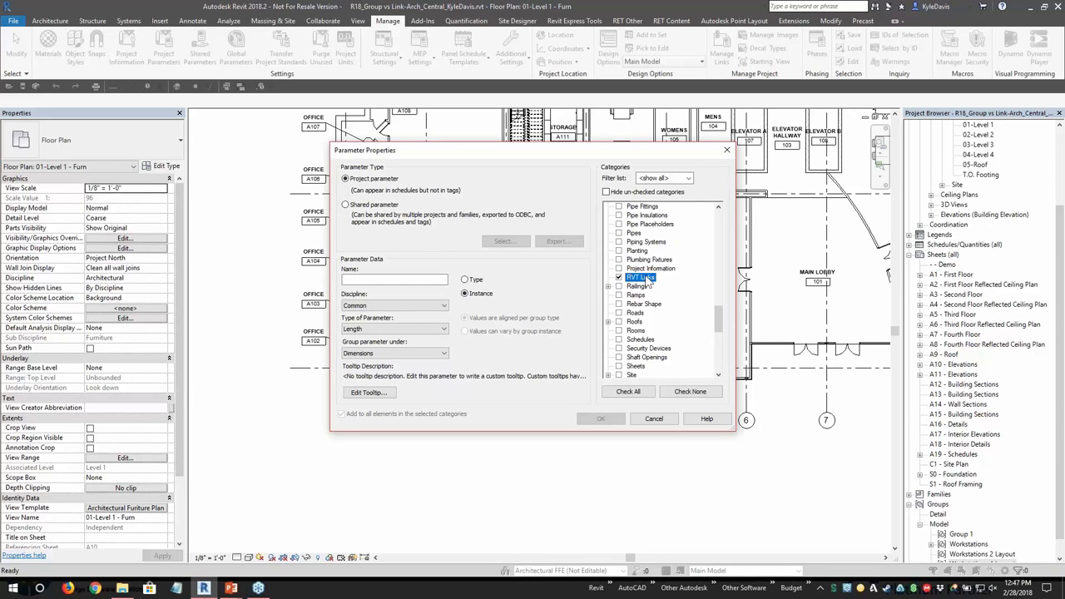
click(668, 391)
Examine the Model Groups and RVT Links entries in the parameter category list and cancel out of Project Parameters.
scroll(664, 302, up, 8)
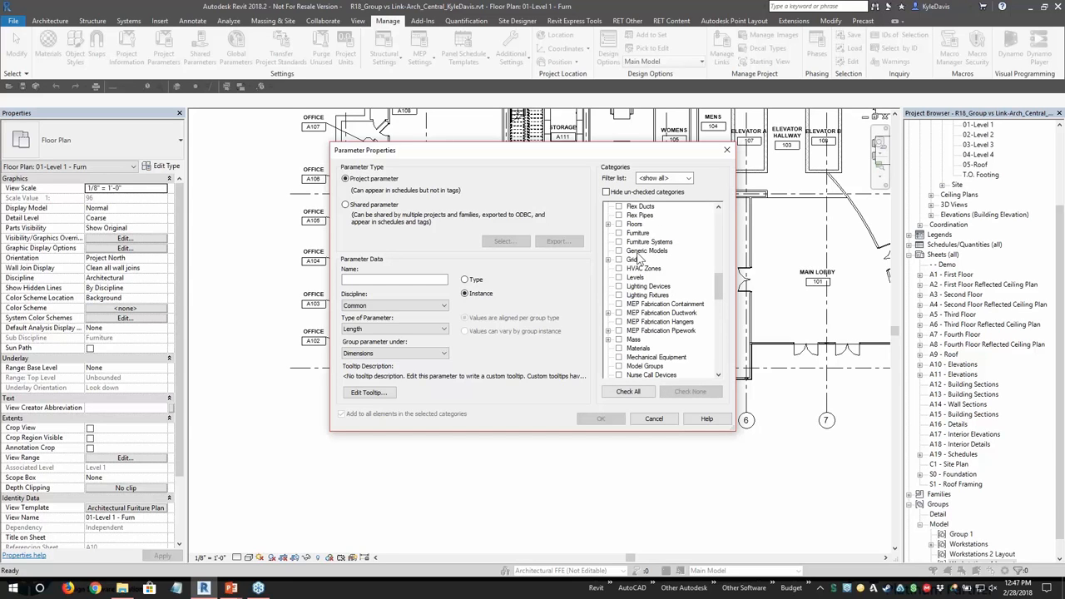
scroll(655, 284, down, 2)
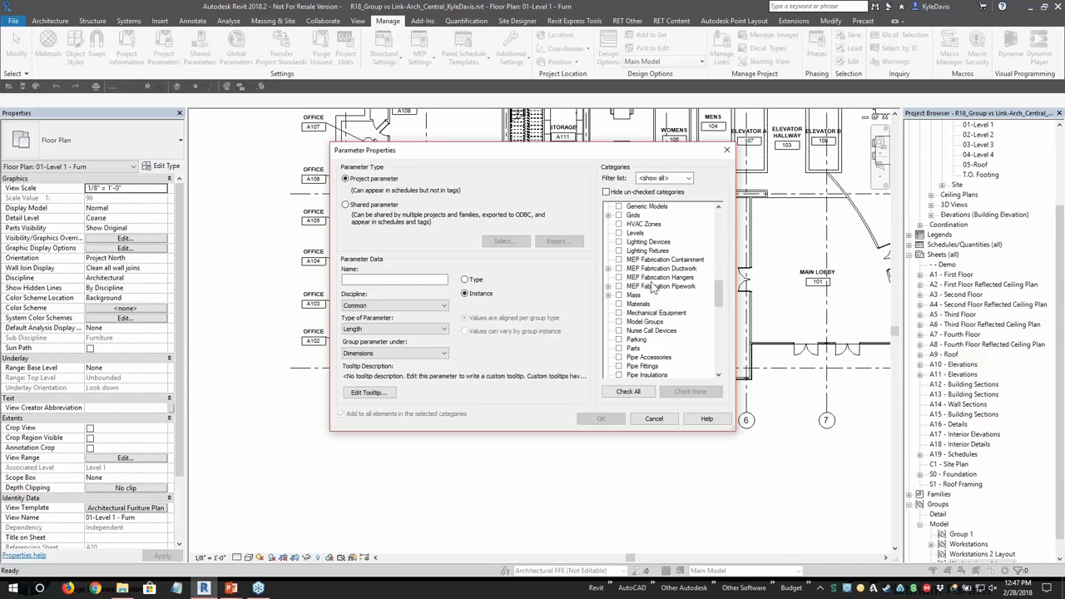
scroll(666, 341, down, 3)
click(621, 331)
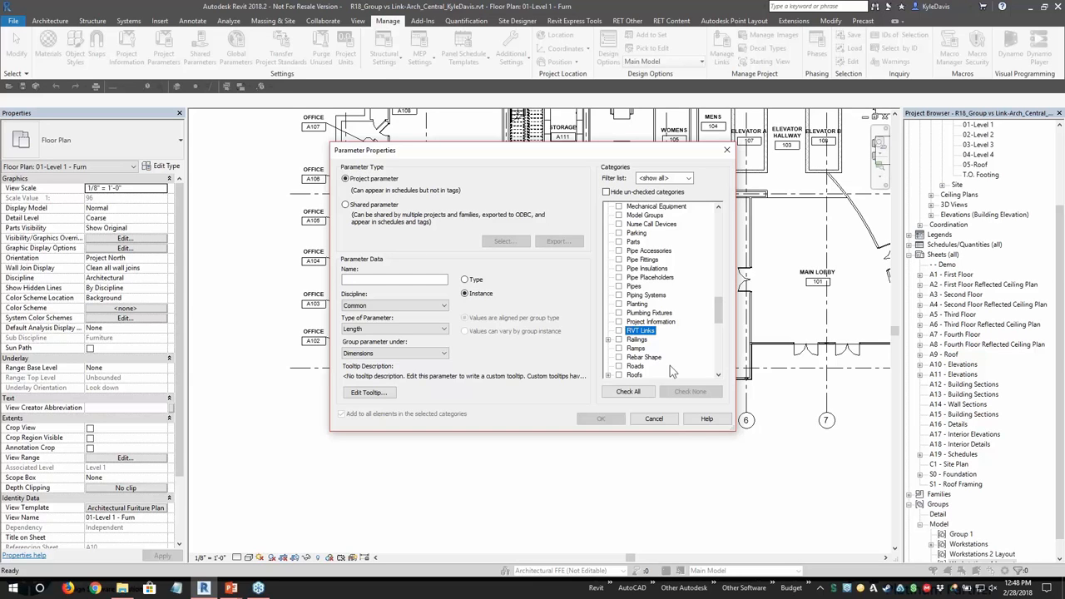
click(654, 419)
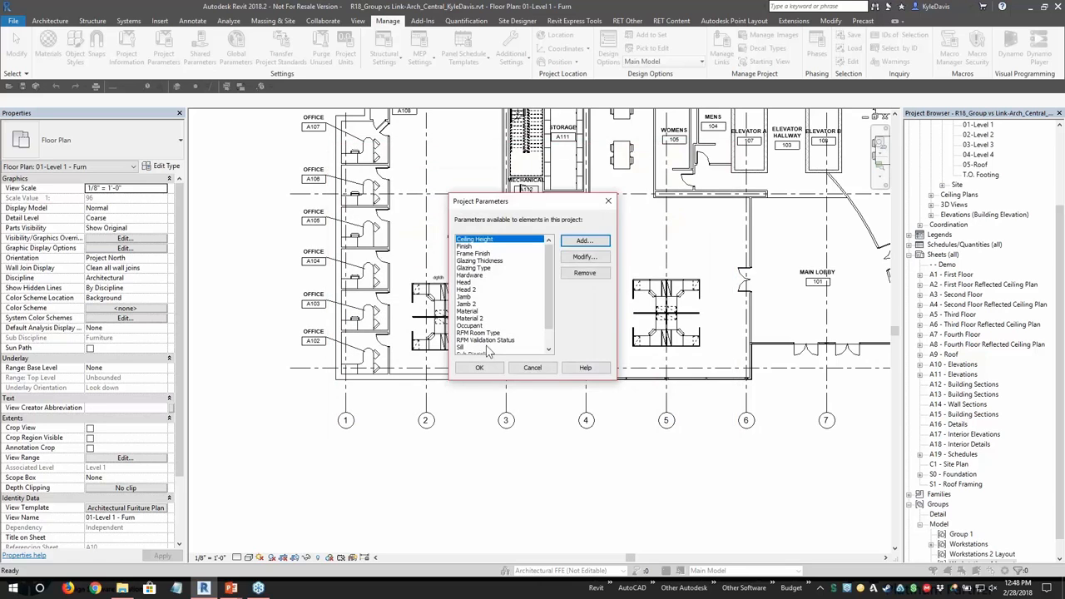
click(531, 368)
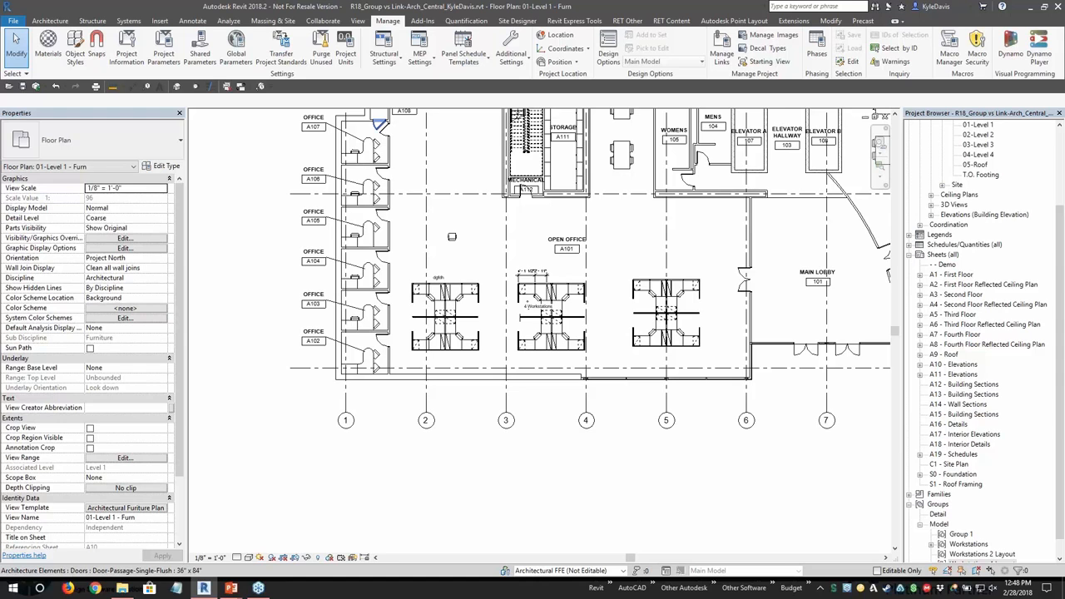
Reopen the settings for a new project parameter, locate the Model Groups category, and close everything without adding a parameter.
click(164, 50)
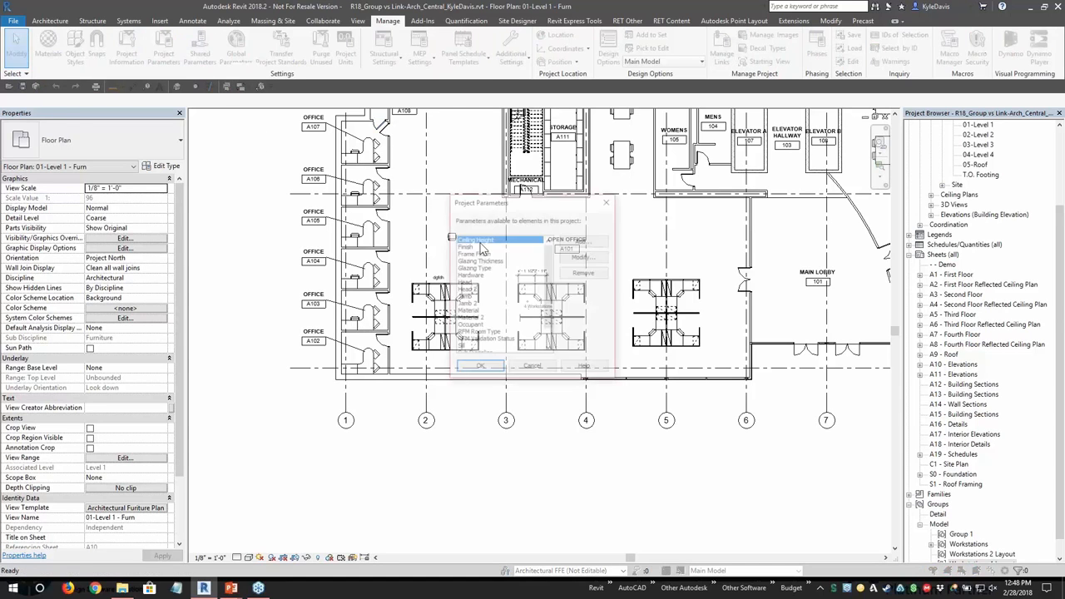
click(584, 241)
click(647, 269)
text(mo)
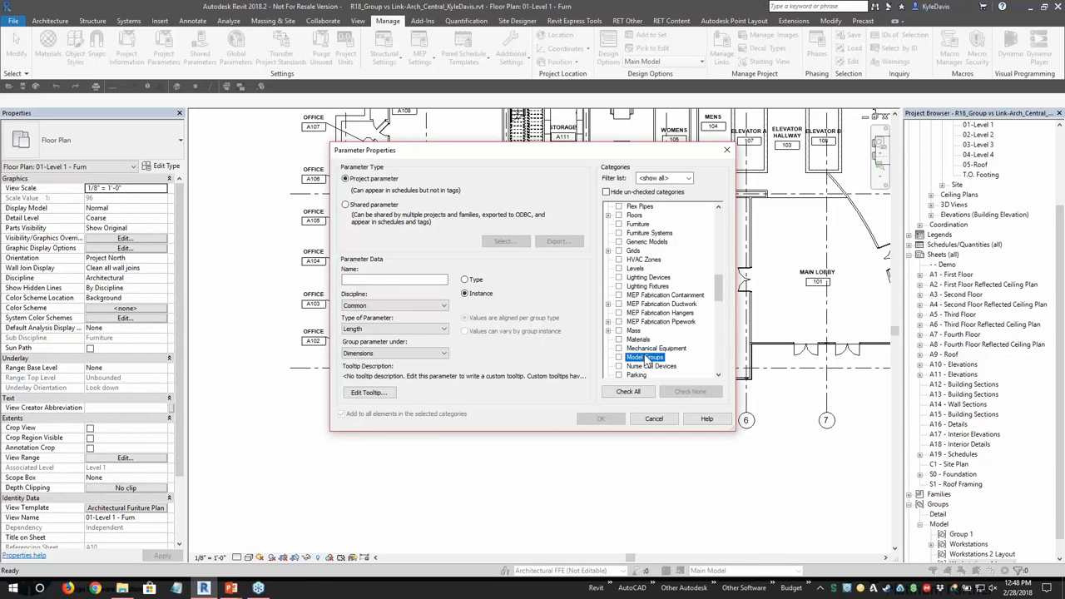
scroll(648, 361, down, 1)
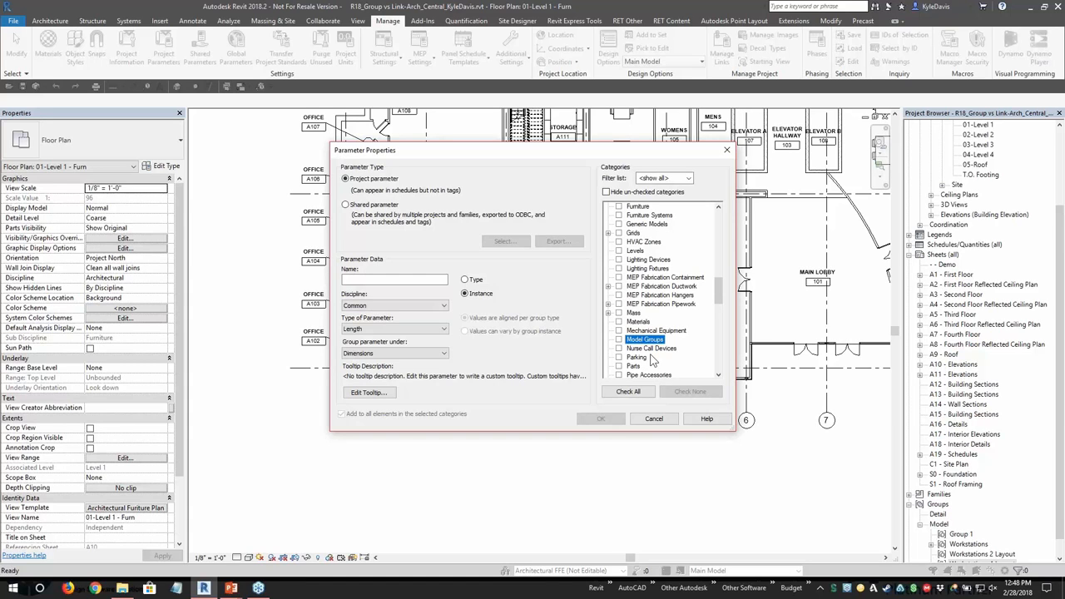
scroll(653, 359, down, 2)
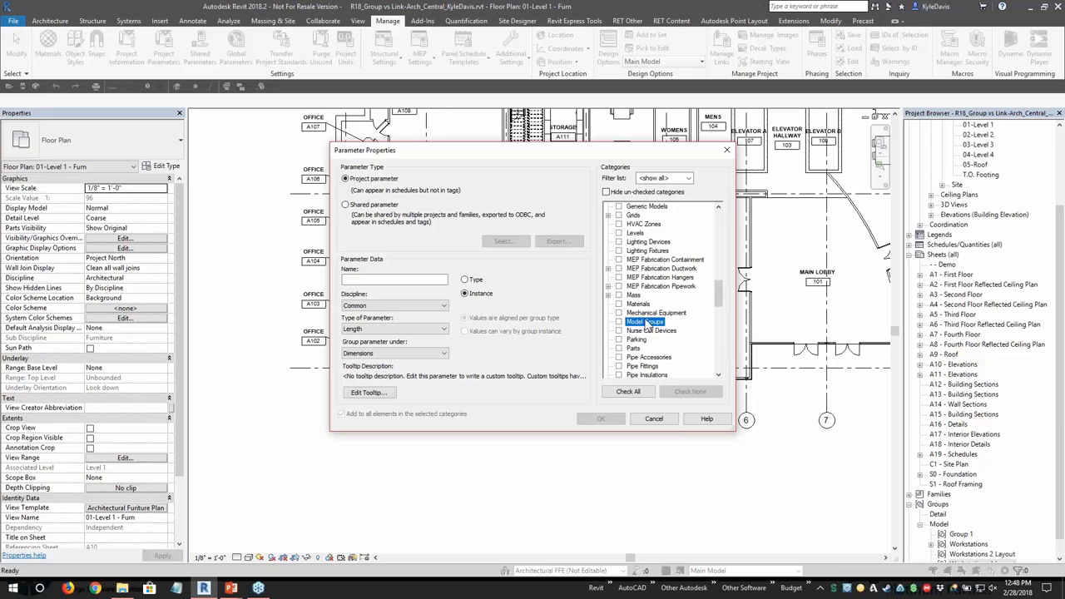
scroll(648, 325, down, 3)
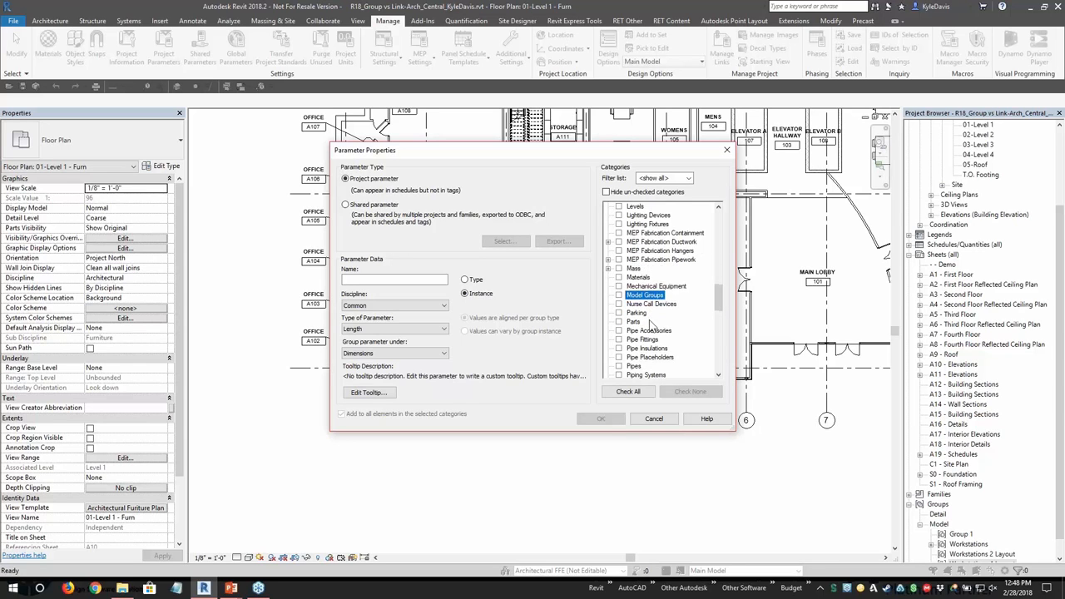
scroll(648, 322, up, 2)
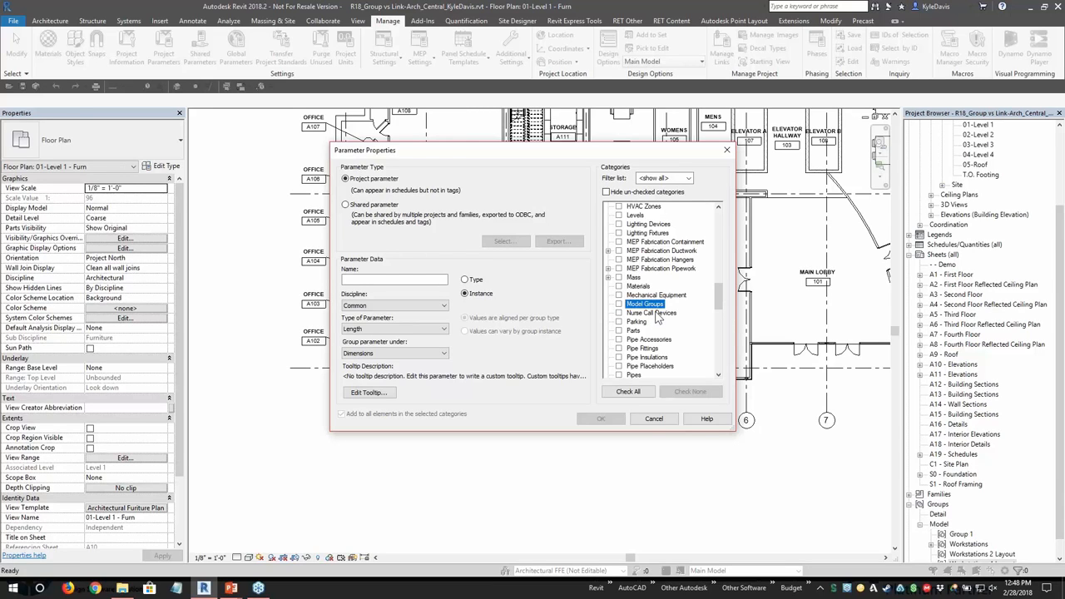
click(654, 419)
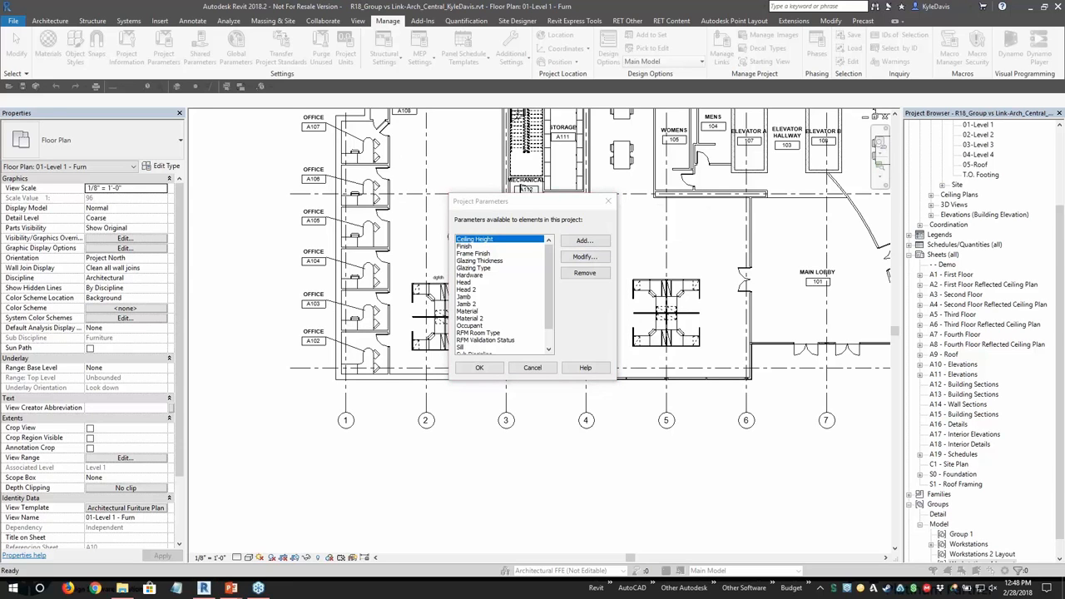
click(532, 367)
Inspect the instance properties available for the Workstations 4 Layout group near grid 2.
click(445, 316)
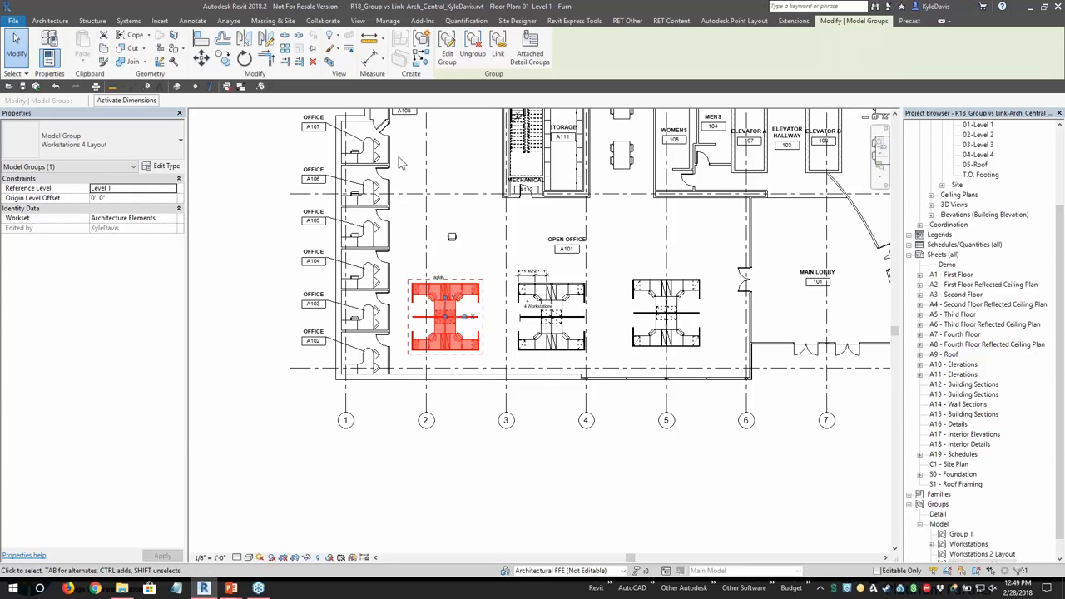
click(409, 256)
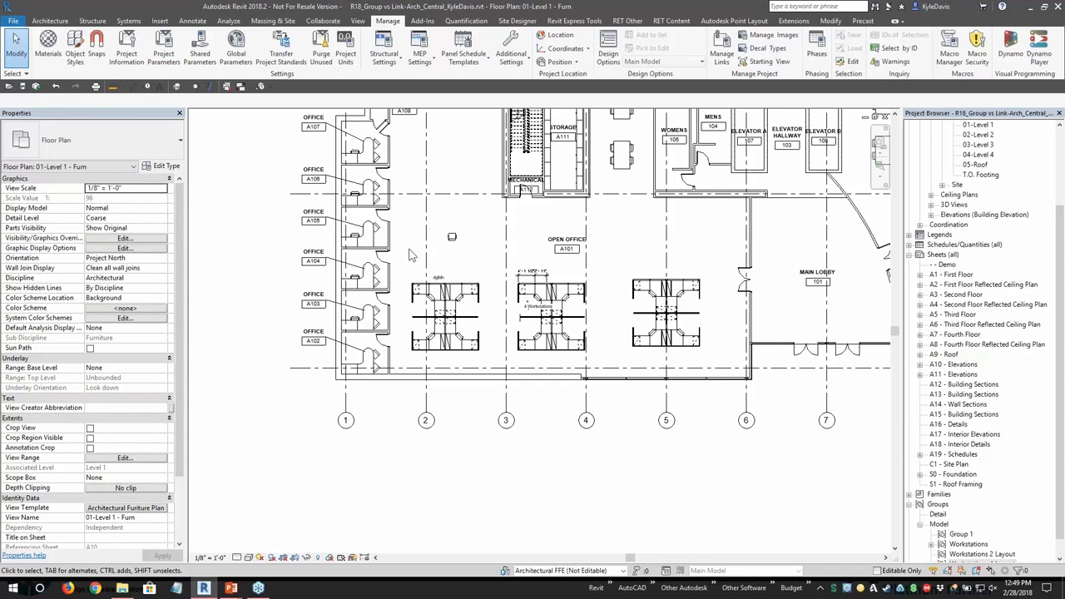
Try to tag a furniture element in the workstation group near grid 2 with Tag by Category, declining to load a tag family.
scroll(418, 304, up, 3)
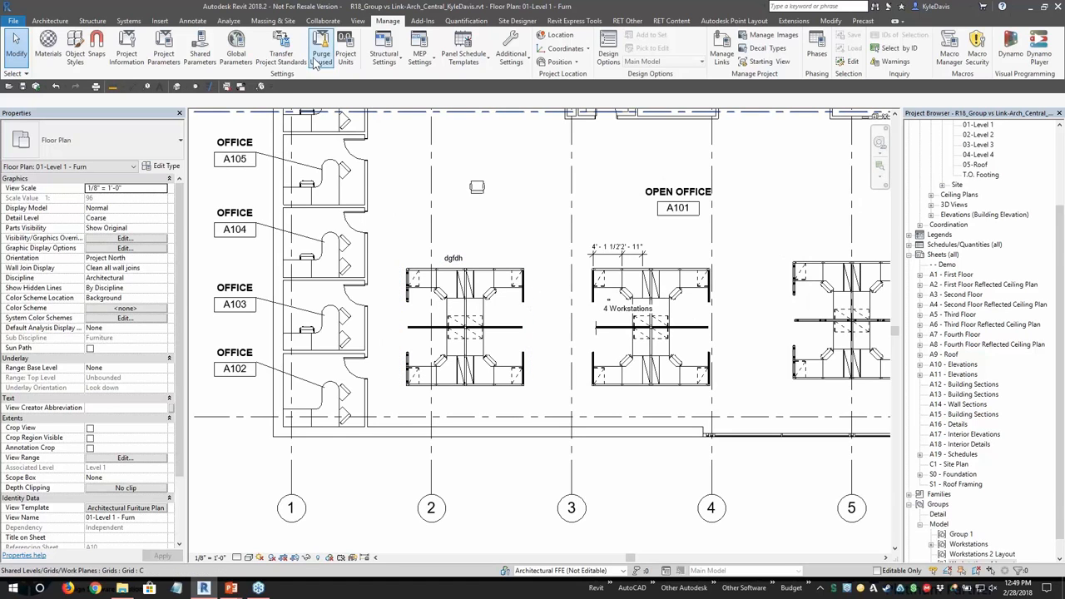
click(191, 21)
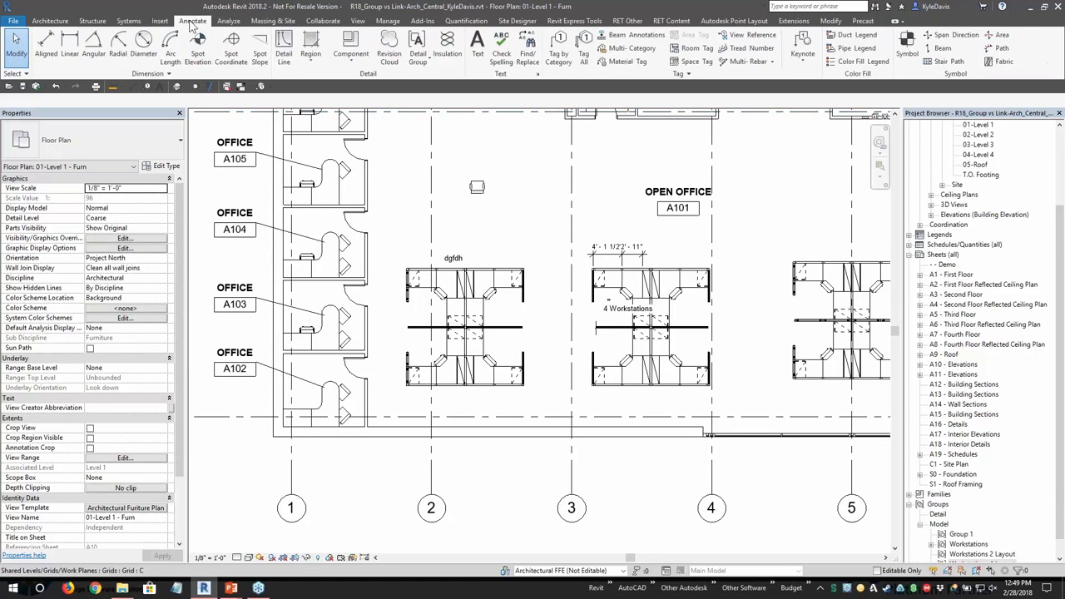
click(559, 46)
scroll(443, 289, up, 2)
click(446, 293)
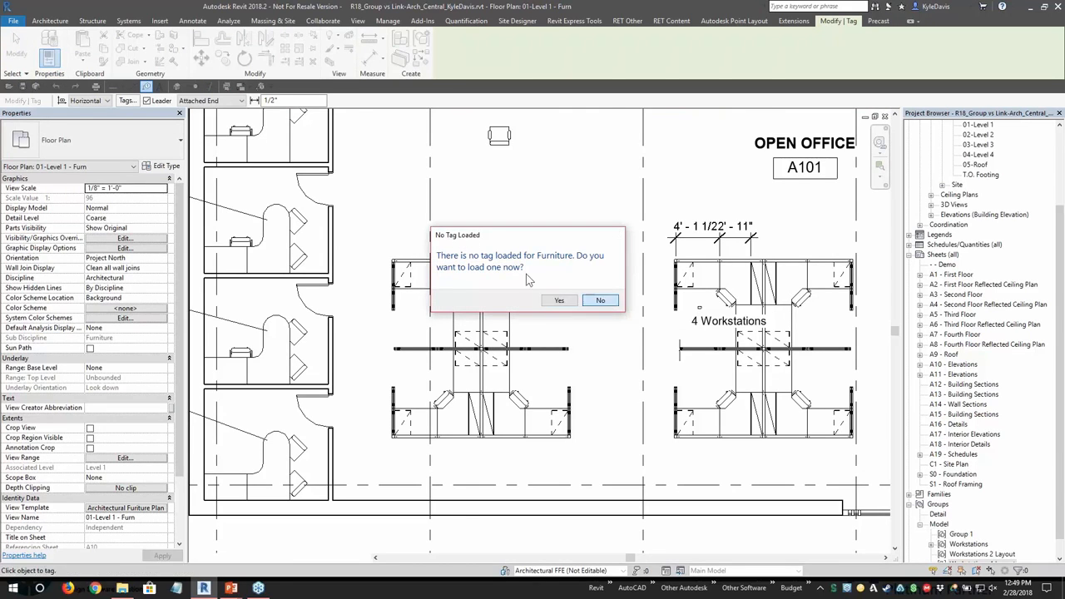
click(601, 301)
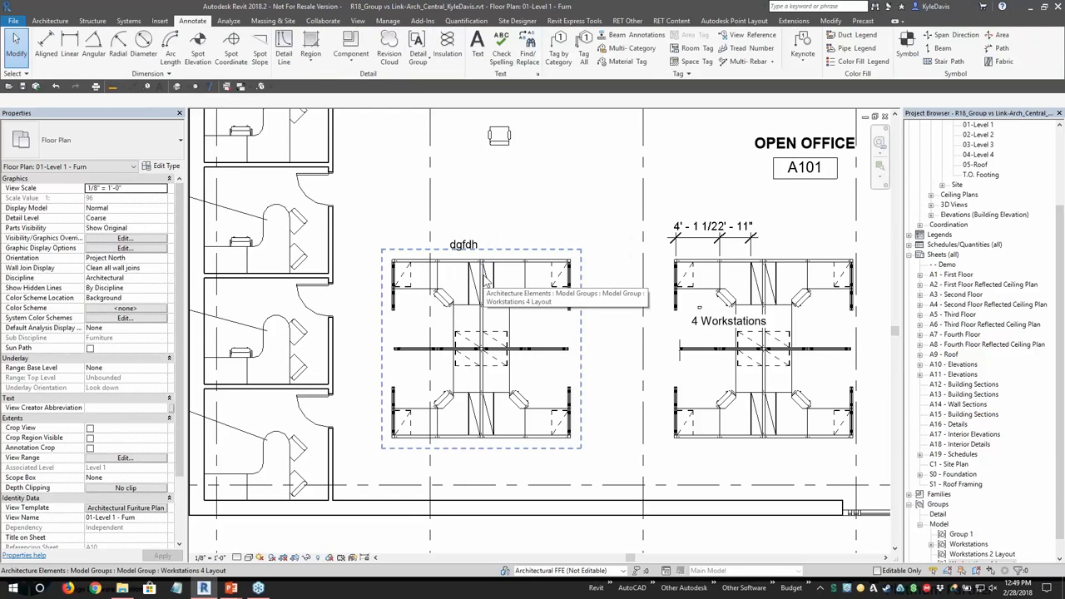
Select the Workstations 4 Layout group near grid 2 and review its properties alongside the neighbouring workstation groups.
middle_drag(620, 323, 404, 314)
scroll(420, 307, down, 2)
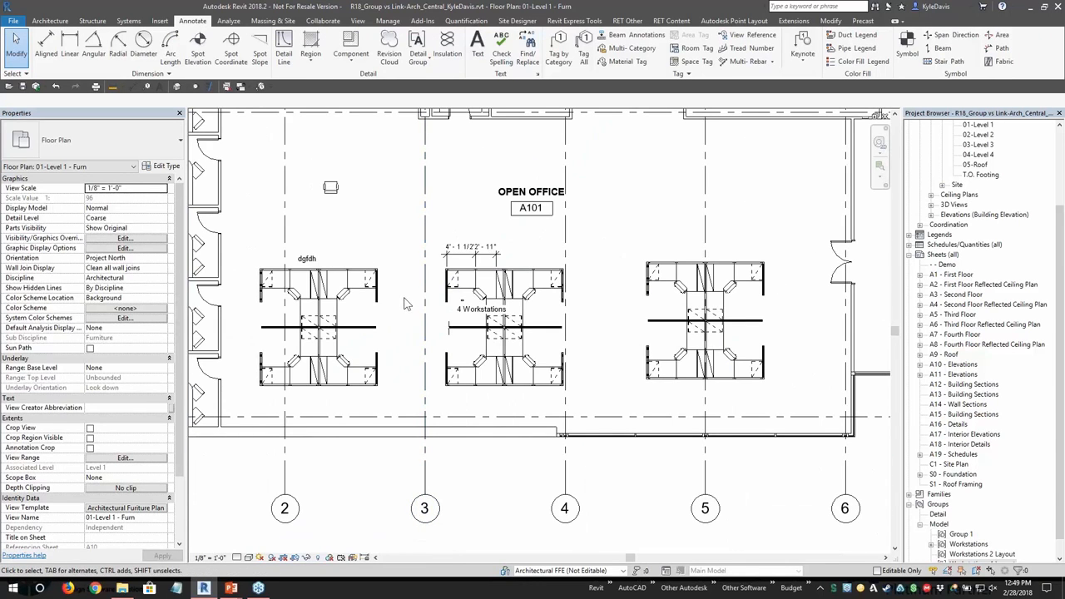
middle_drag(359, 308, 422, 308)
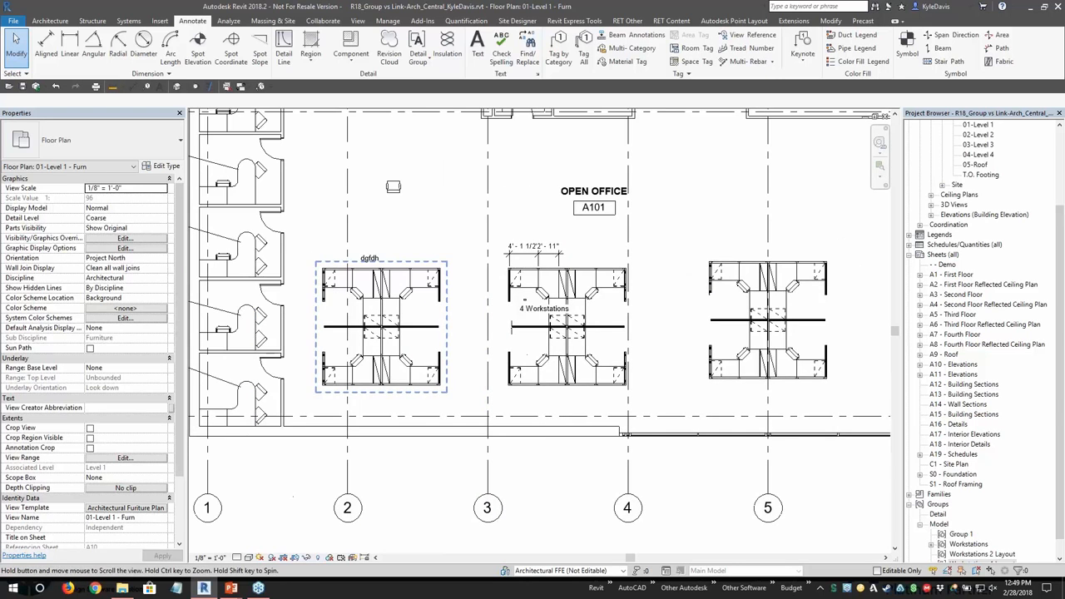
scroll(412, 298, up, 3)
click(408, 296)
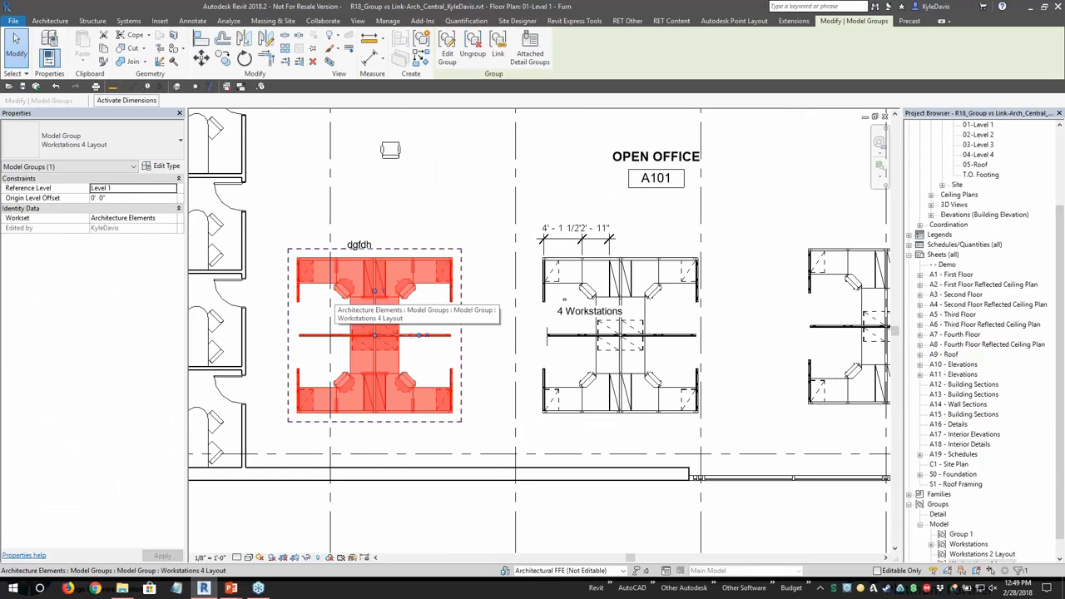
Exclude the upper-right executive chair from the Workstations 4 Layout group instance near grid 2 and check the excluded member.
scroll(406, 295, up, 2)
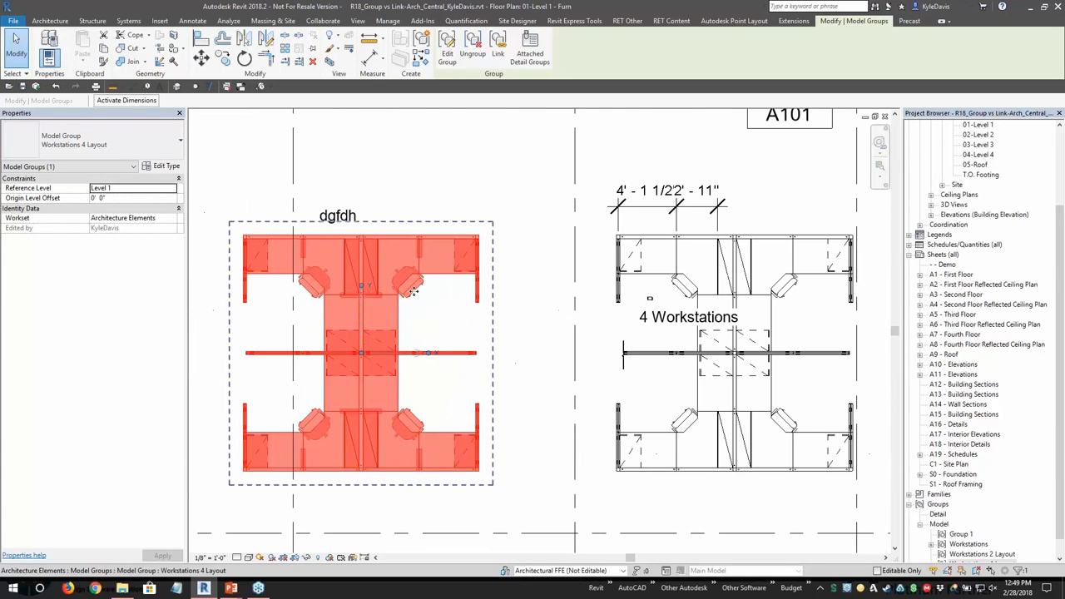
key(Tab)
click(411, 287)
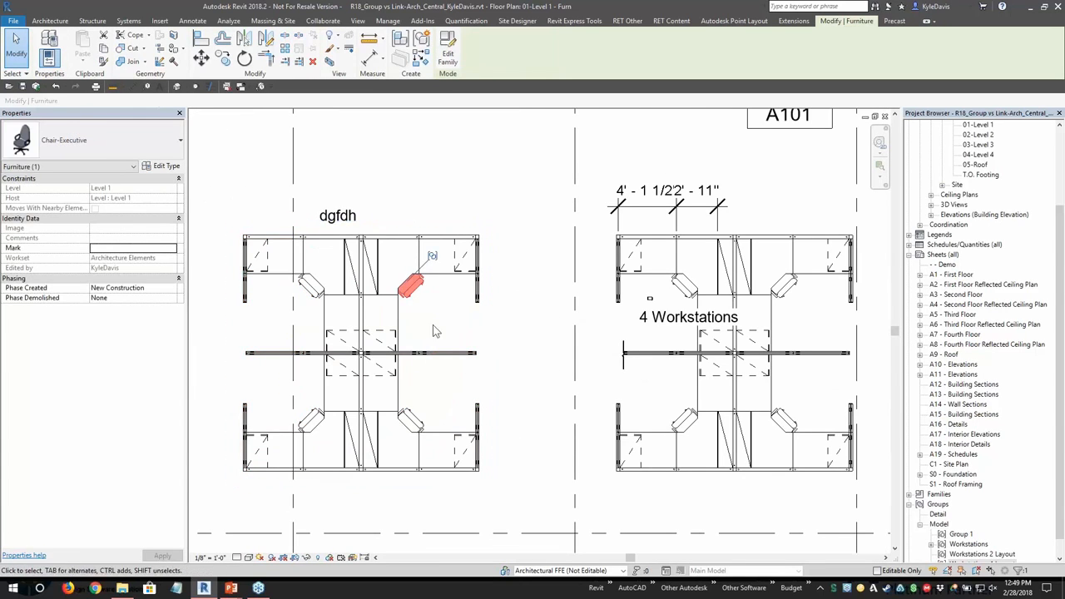
click(432, 256)
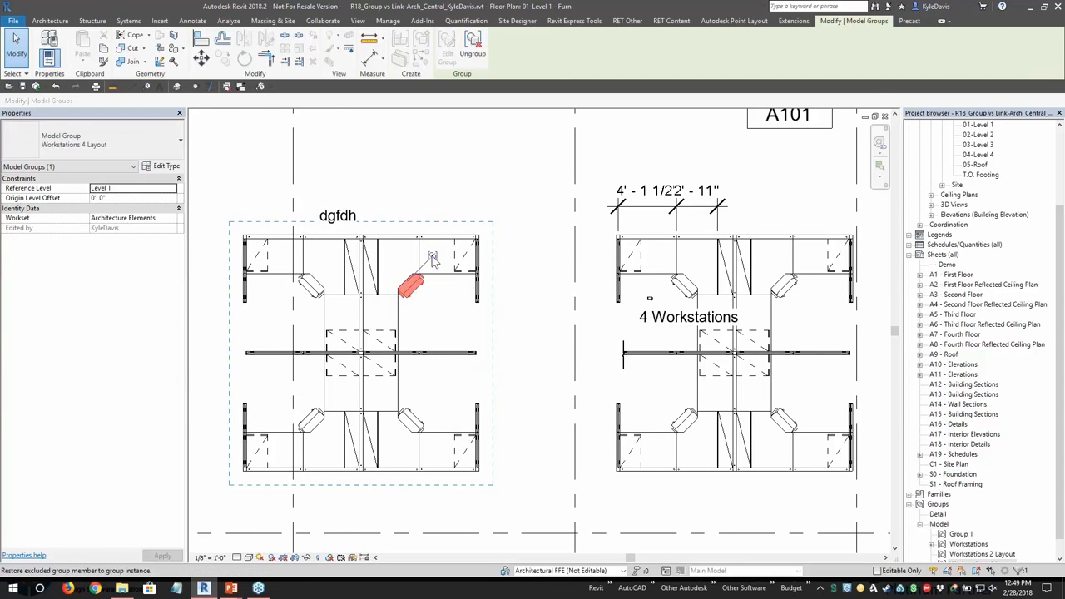
key(Escape)
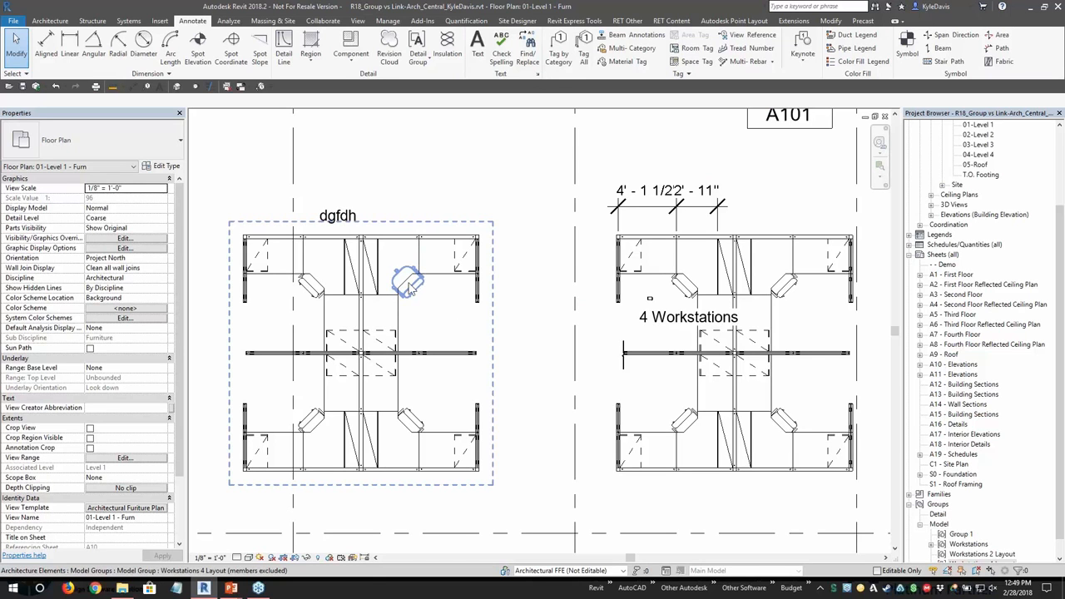
click(408, 287)
click(513, 302)
scroll(396, 288, down, 2)
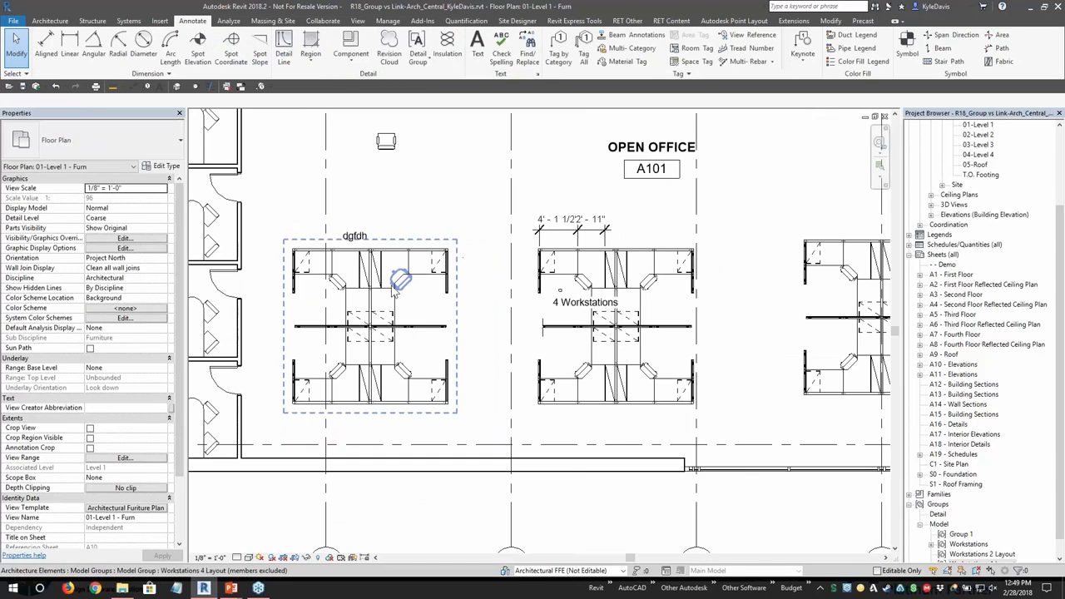
click(396, 288)
click(491, 253)
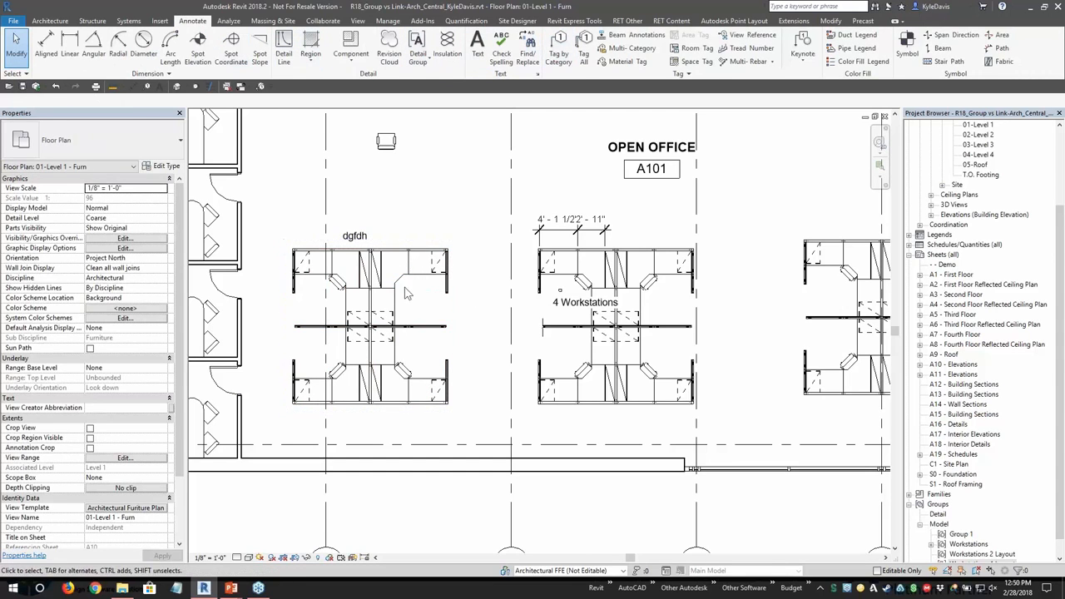
Exclude the lower-right chair from the same workstation group instance and select the group to check its restore options.
click(411, 378)
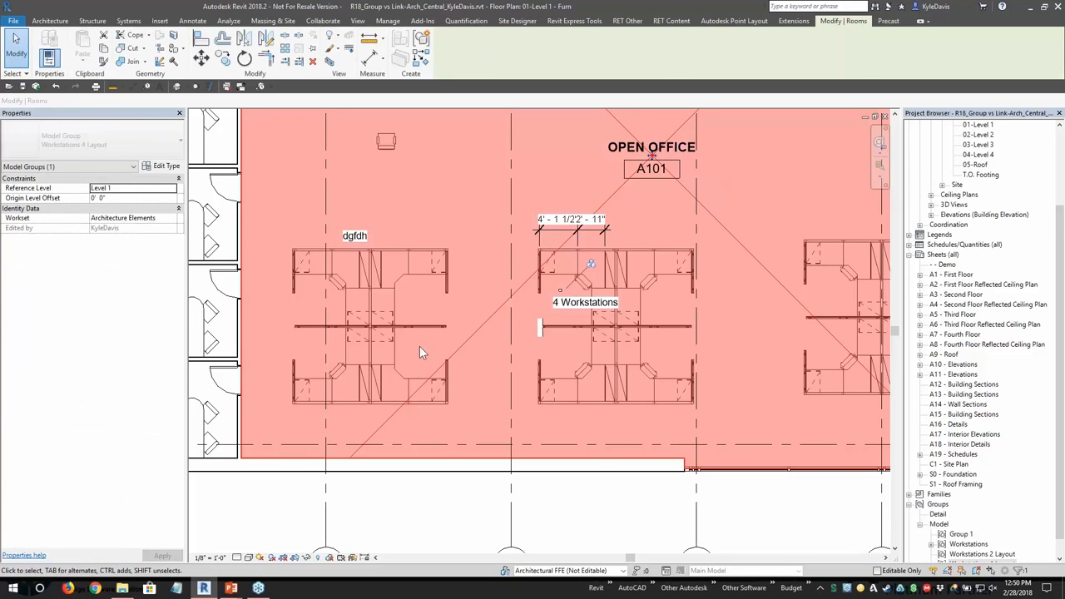
click(420, 346)
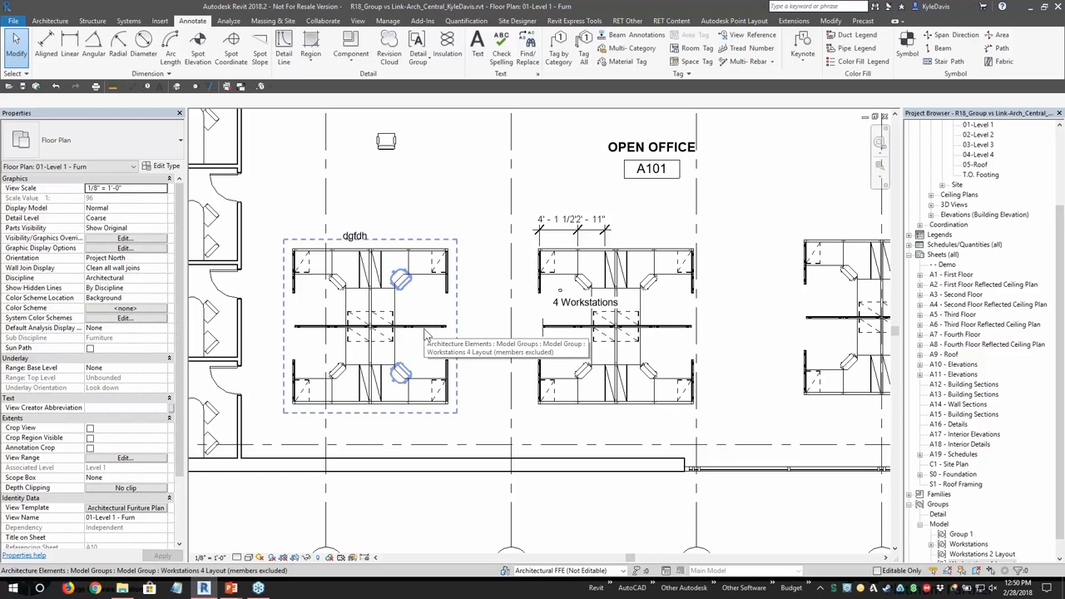
click(401, 333)
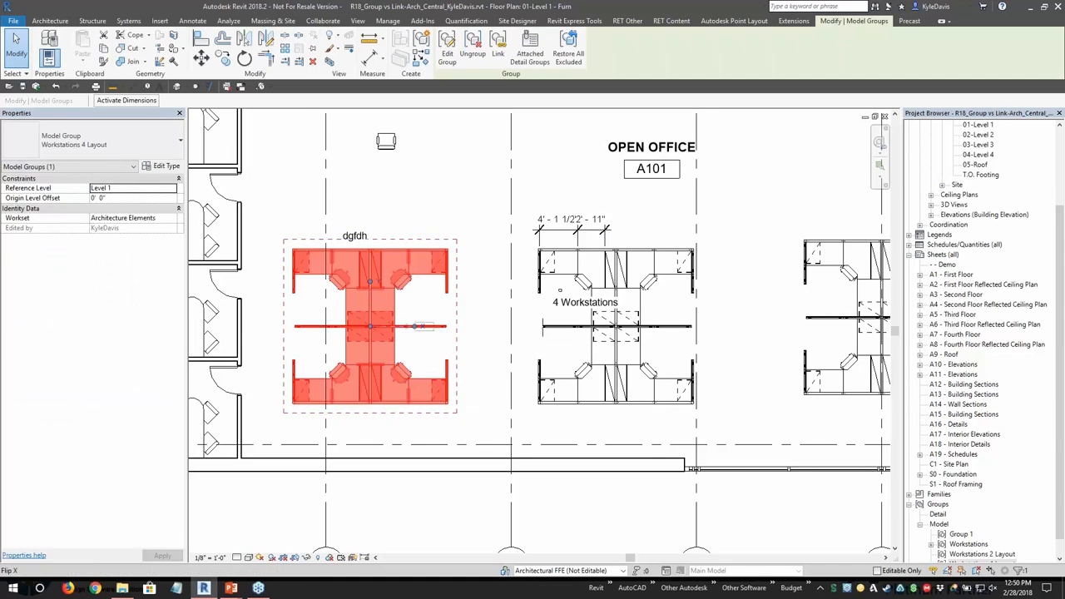
key(Escape)
Restore the upper-right chair individually, and bring back the group's other excluded chair with Restore All Excluded.
click(402, 284)
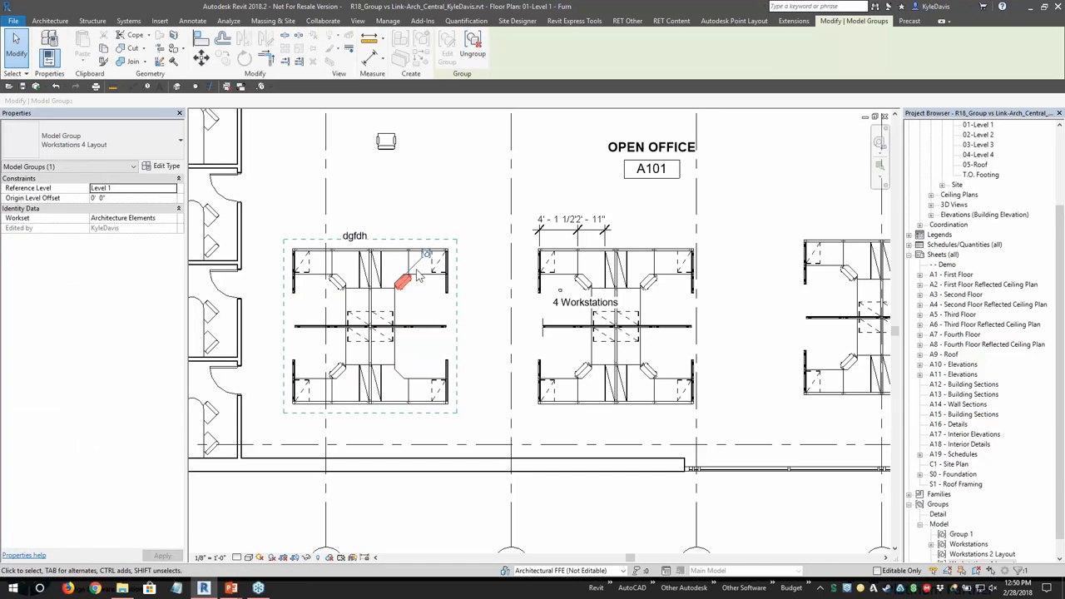
click(448, 376)
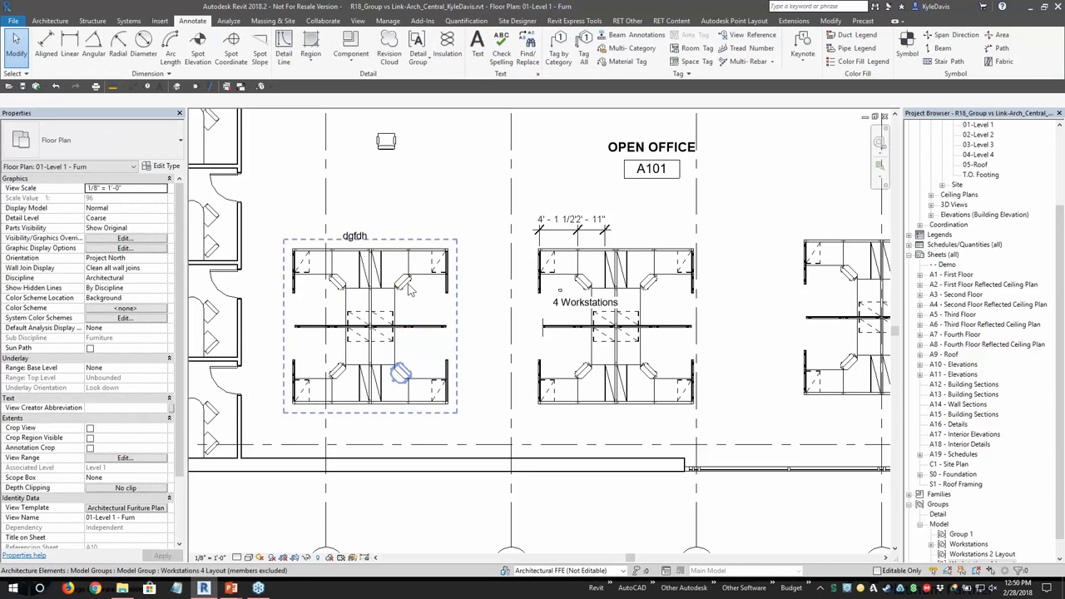
click(401, 376)
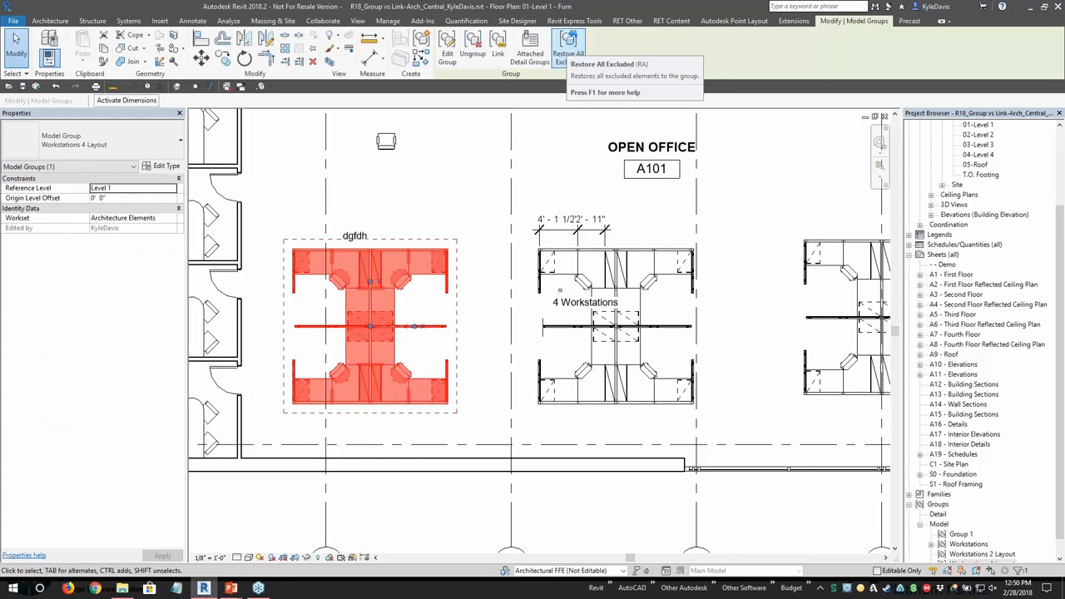
click(569, 44)
click(486, 210)
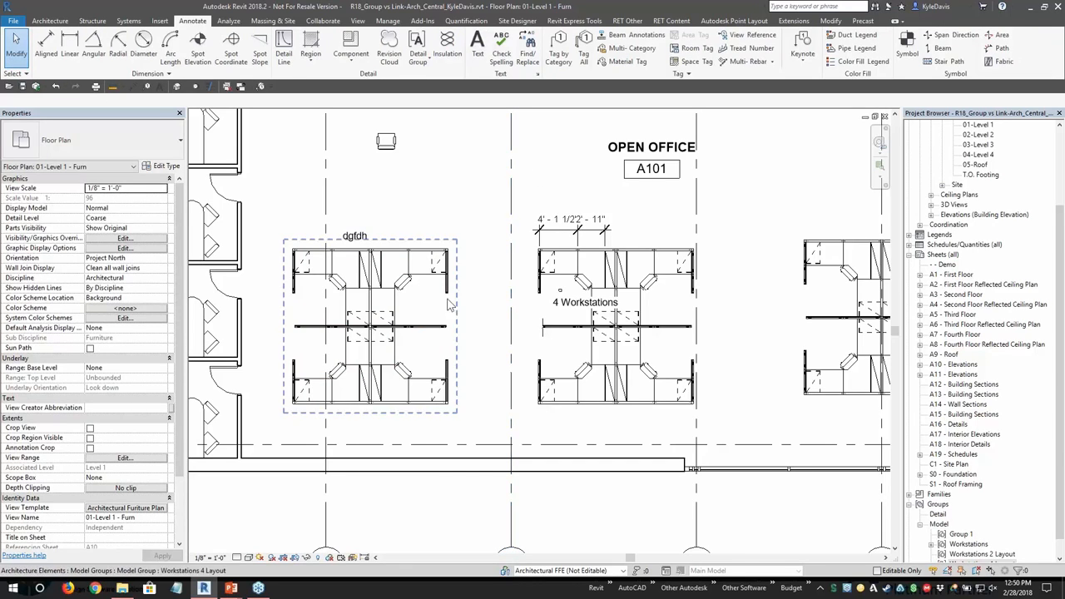
Exclude the upper-right chair from the workstation group once more, and restore the group's excluded members.
key(Tab)
click(401, 283)
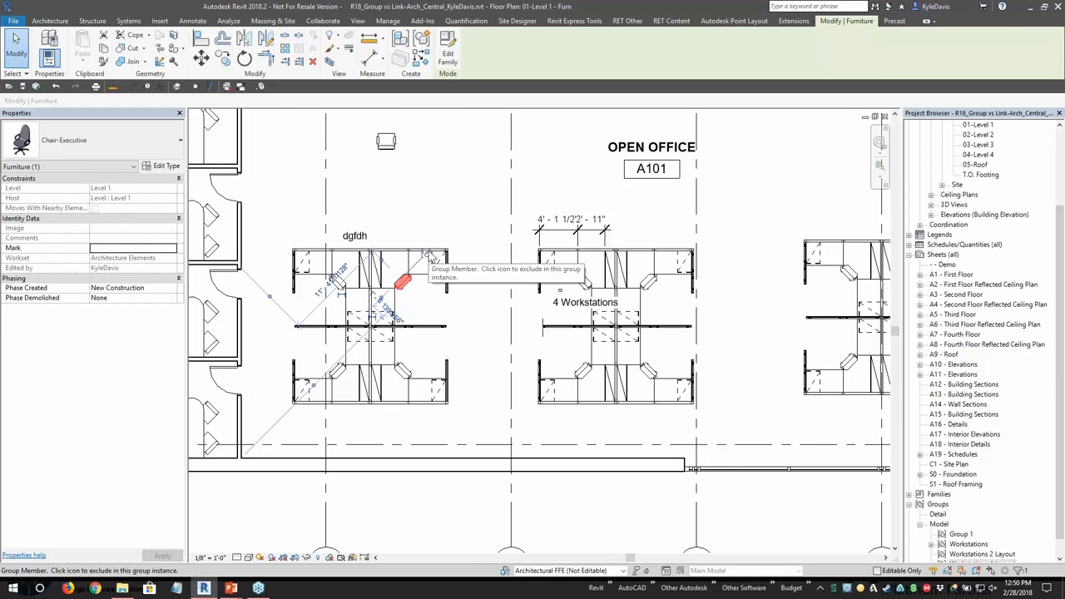
click(428, 257)
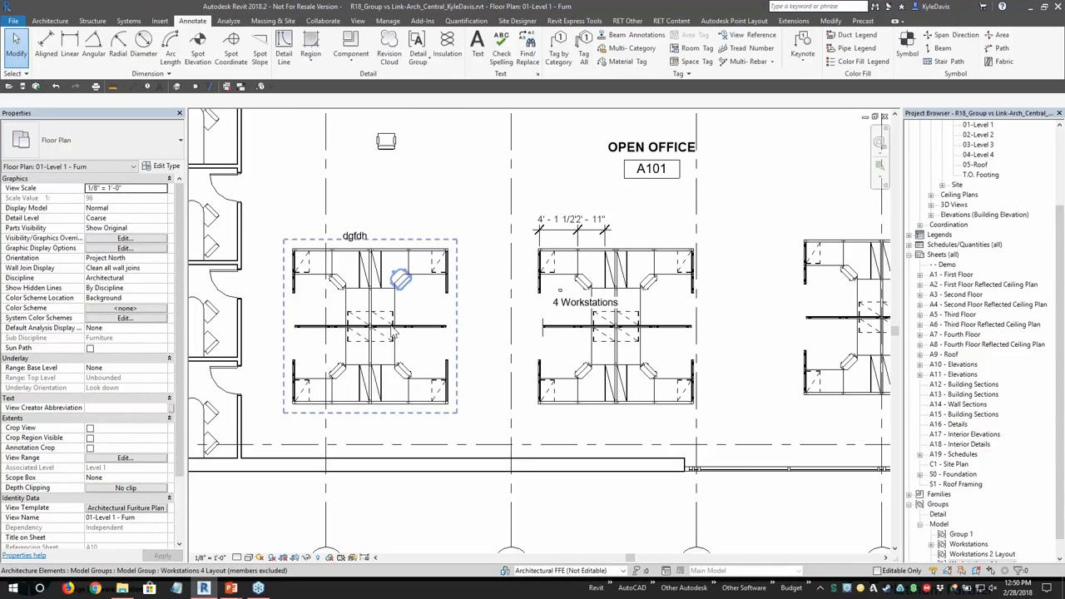
click(399, 275)
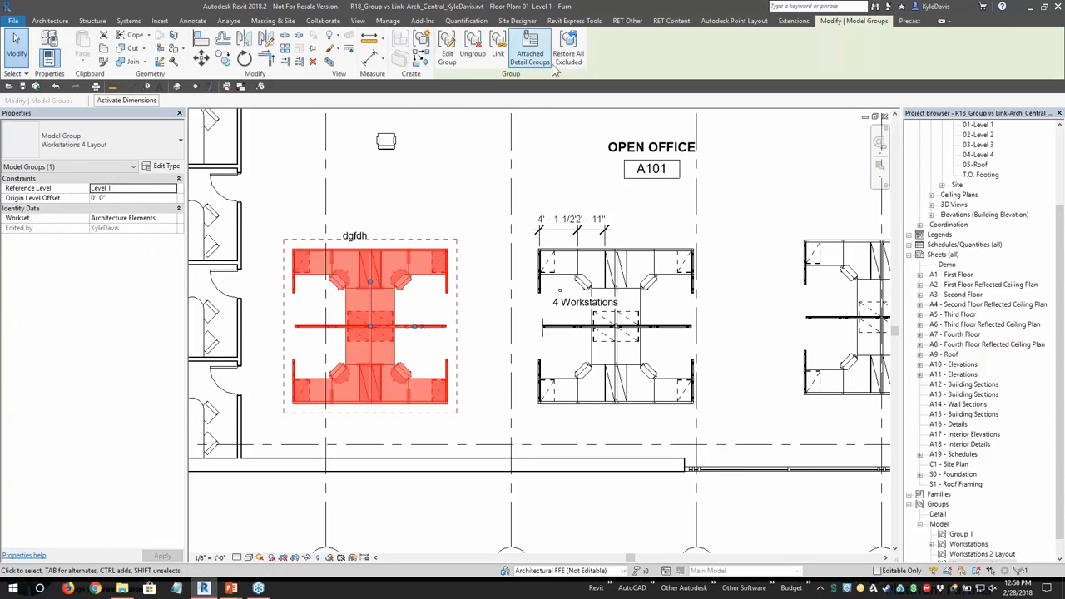
click(450, 185)
Exclude the lower-right executive chair as a single member of the workstation group near grid 2.
key(Tab)
click(408, 372)
scroll(408, 366, up, 2)
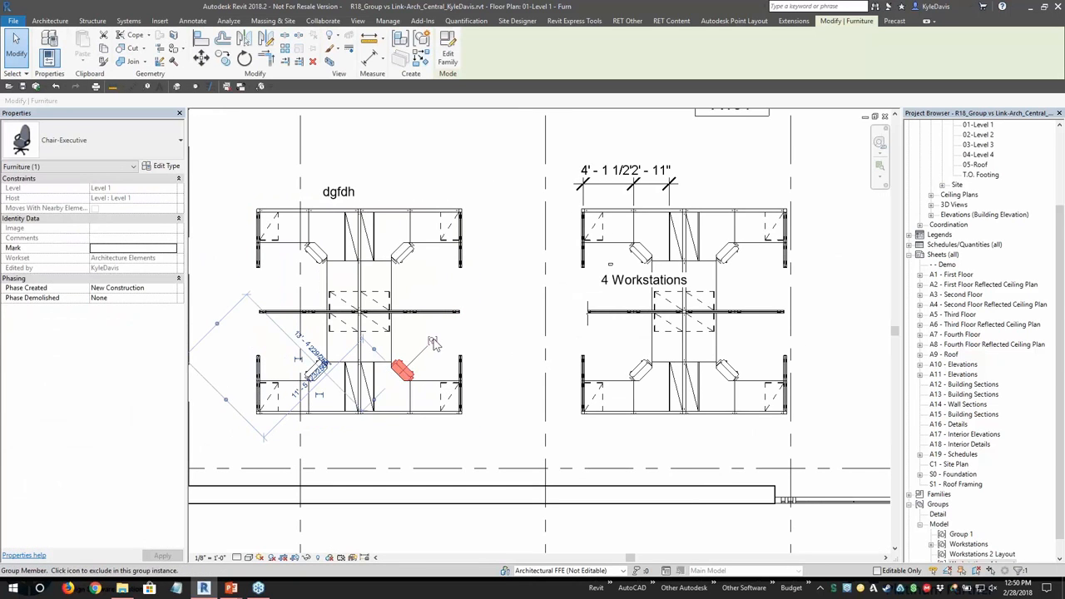
right_click(414, 379)
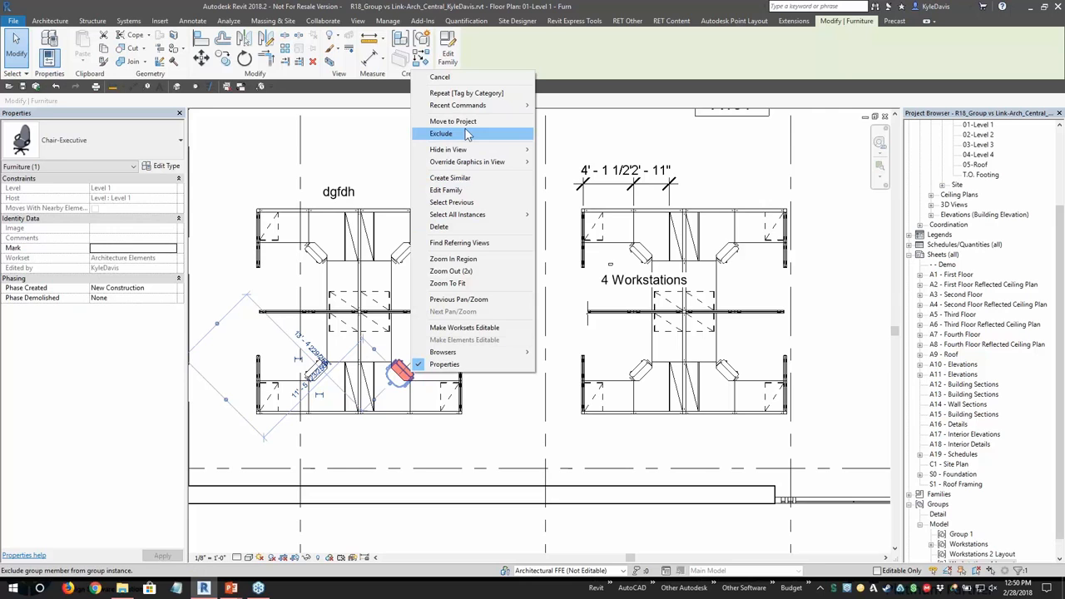
click(467, 136)
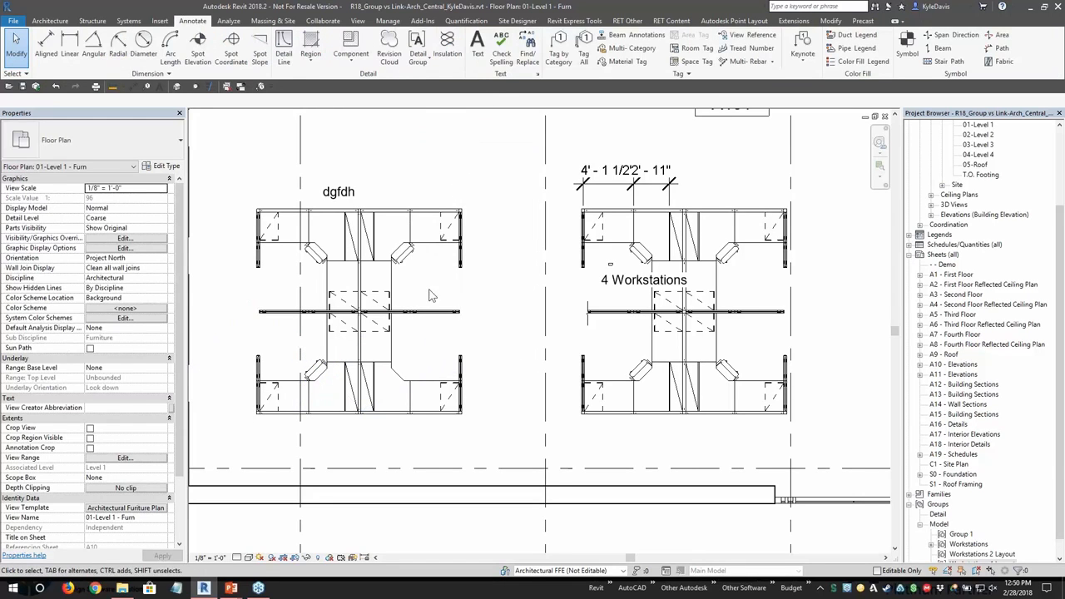
Restore the excluded lower-right chair and move it out of the group with Move to Project.
click(401, 371)
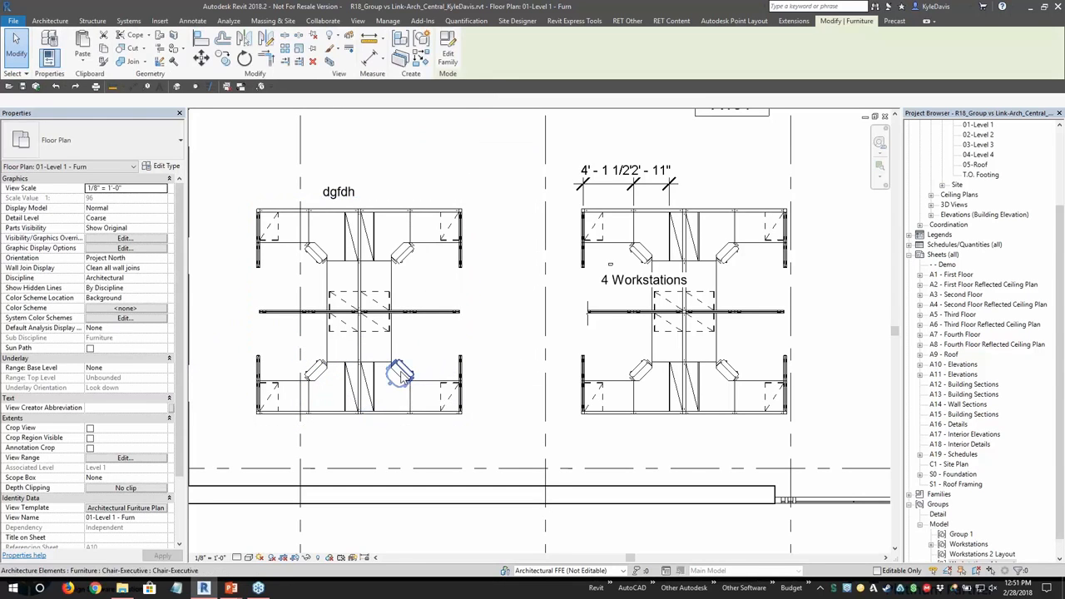
right_click(401, 371)
click(430, 225)
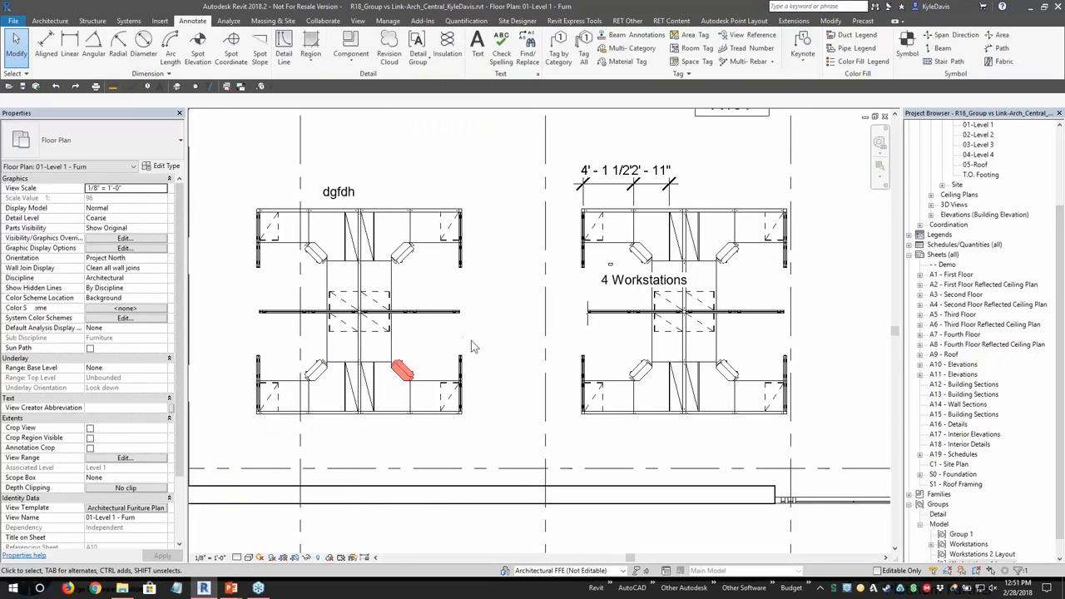
click(489, 371)
key(Escape)
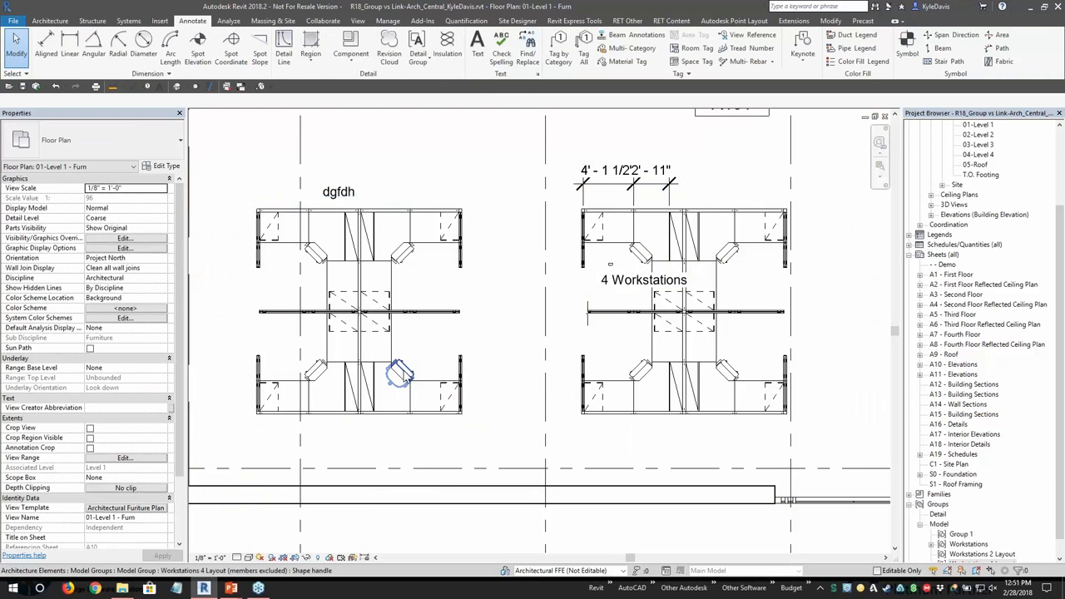
Move the Workstations 4 Layout group down and to the left, leaving the independent chair in place.
click(416, 380)
drag(416, 380, 366, 394)
key(Escape)
key(ctrl+z)
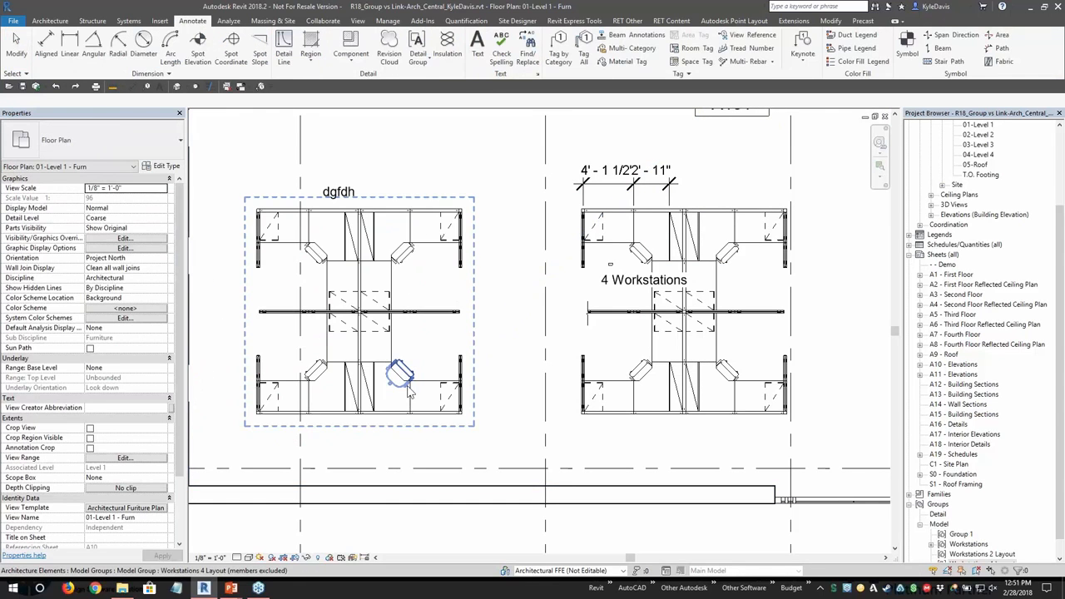
click(401, 375)
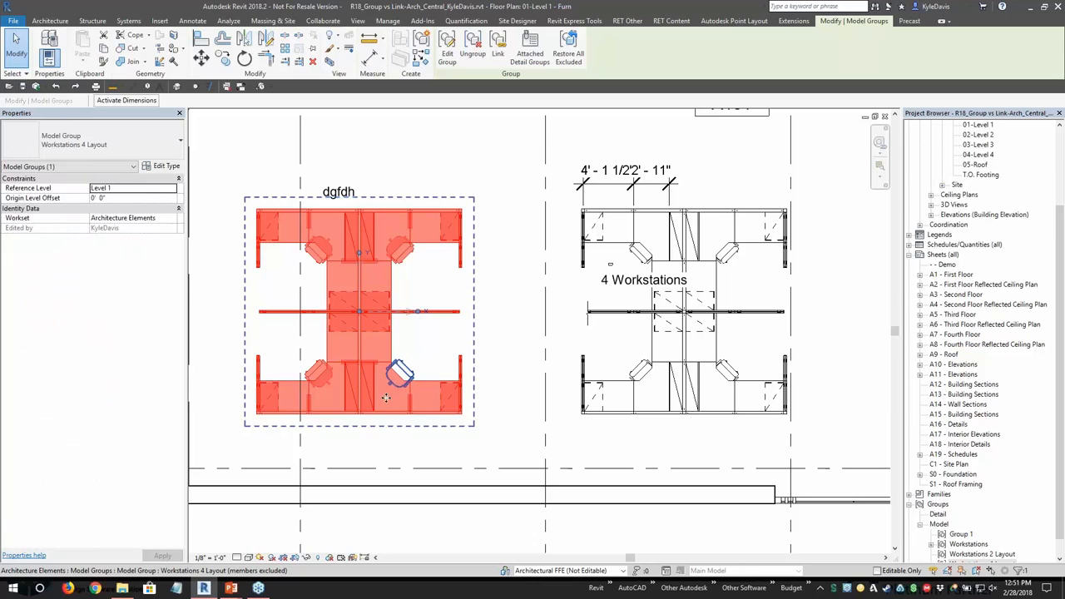
key(ctrl+y)
Reposition the independent executive chair freely and place it at the lower-right desk of the relocated workstation group.
key(Tab)
click(401, 376)
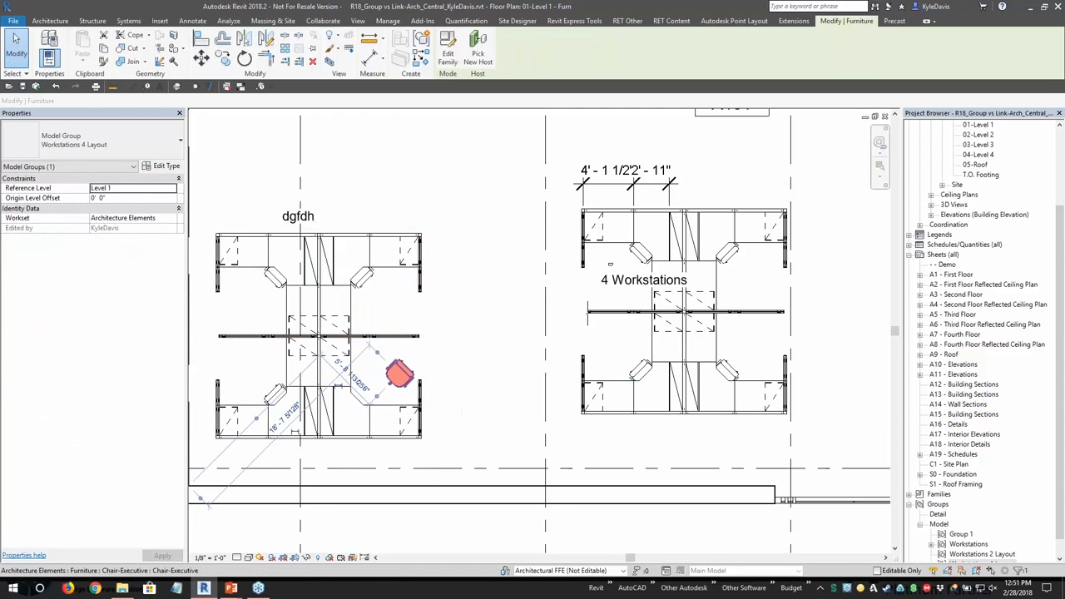
drag(401, 376, 359, 371)
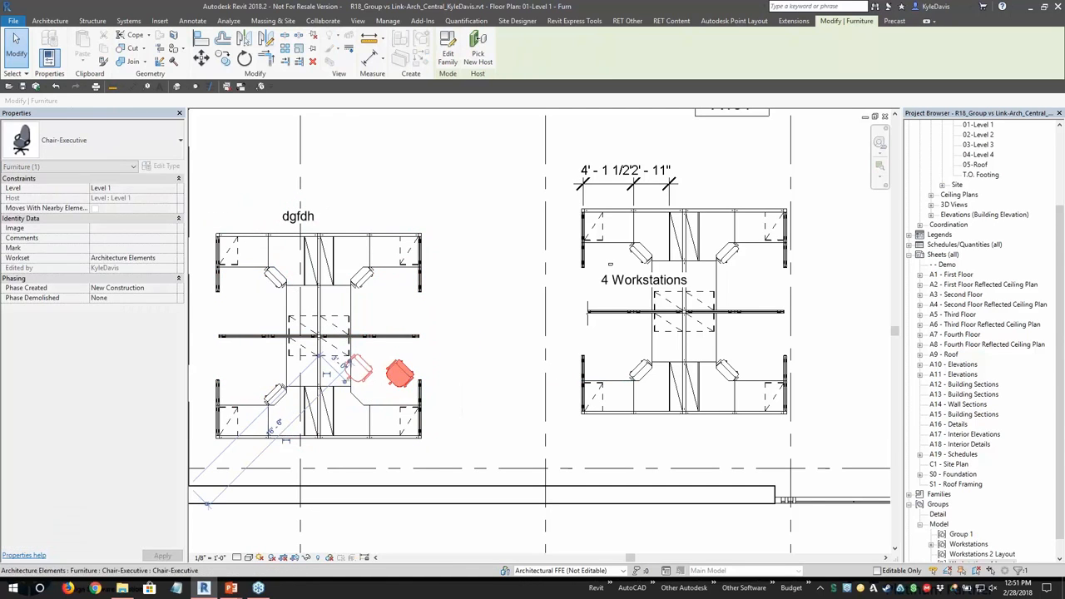
click(449, 370)
click(359, 371)
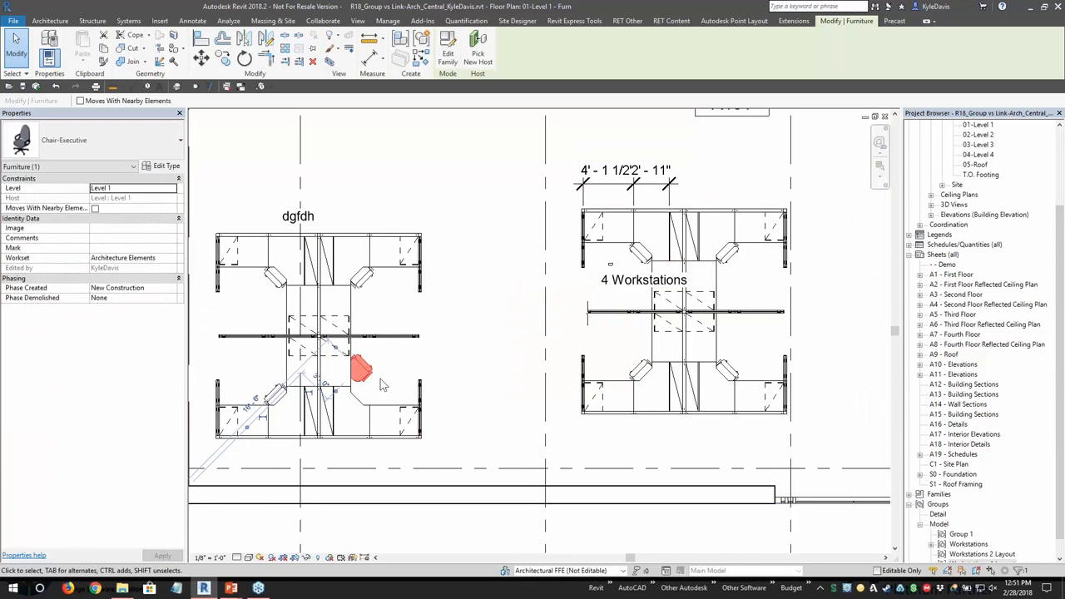
drag(360, 371, 406, 398)
click(406, 397)
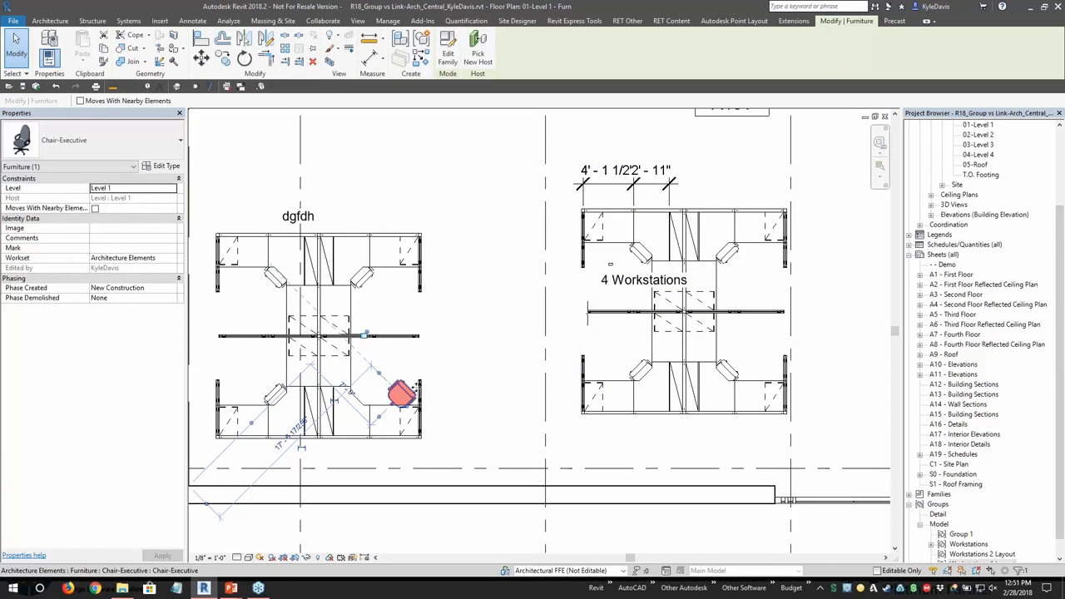
drag(407, 389, 353, 381)
click(450, 383)
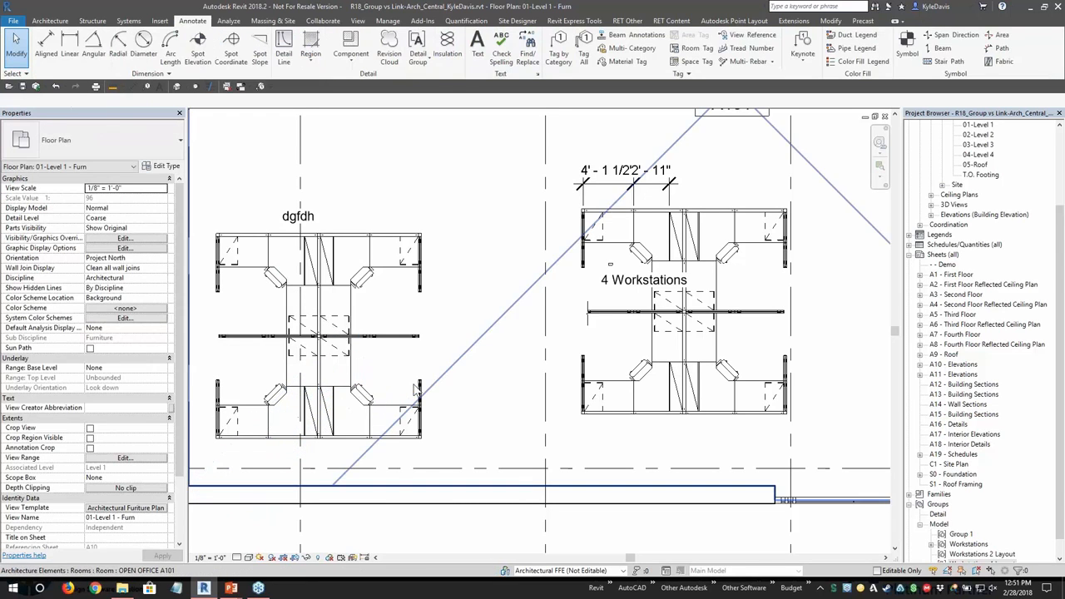
Shift the workstation group slightly farther down and left without moving the independent chair.
click(375, 401)
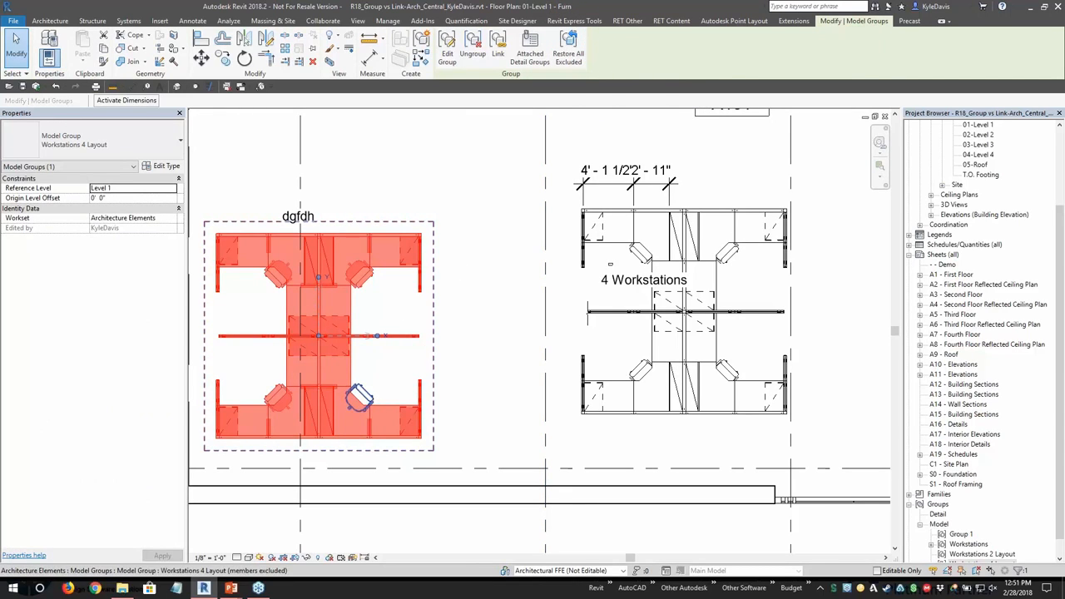
click(358, 392)
click(354, 385)
click(355, 386)
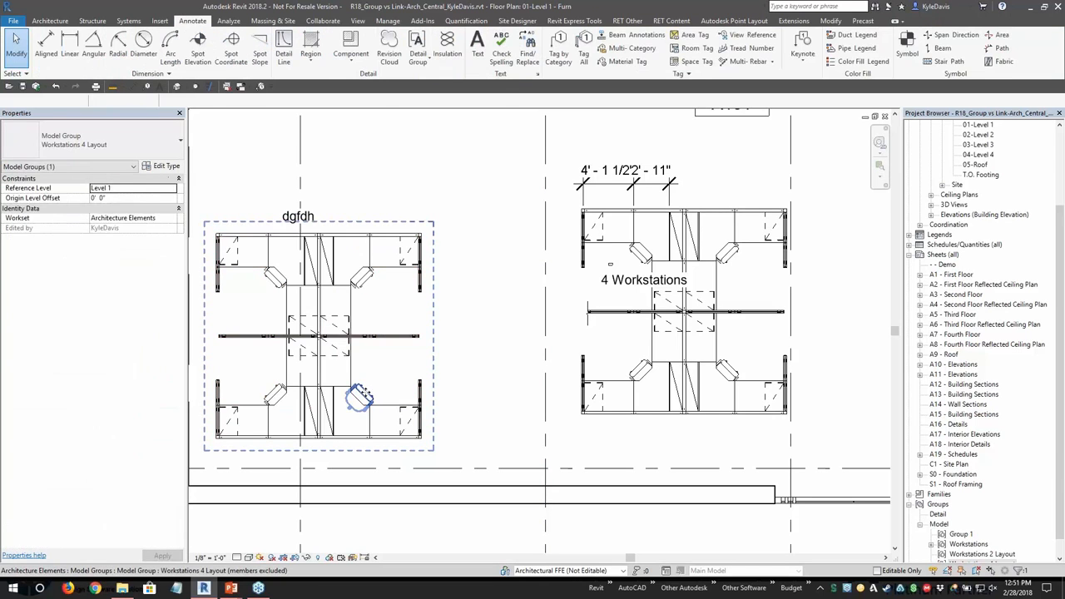
click(366, 393)
drag(358, 391, 338, 406)
Delete the independent chair and restore the excluded lower-right chair in the workstation group.
click(369, 403)
click(369, 404)
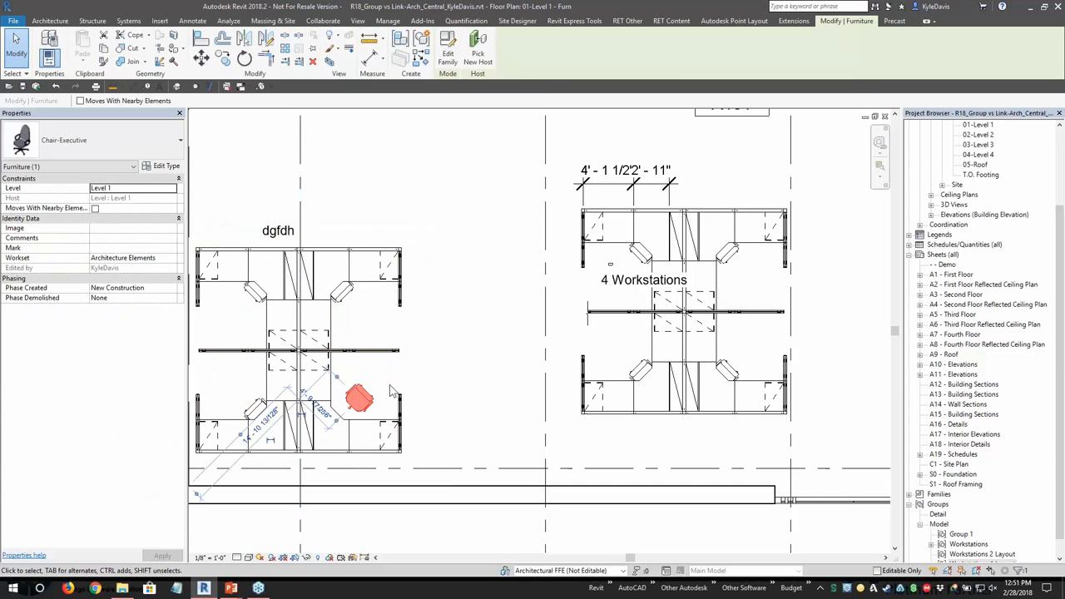
key(Delete)
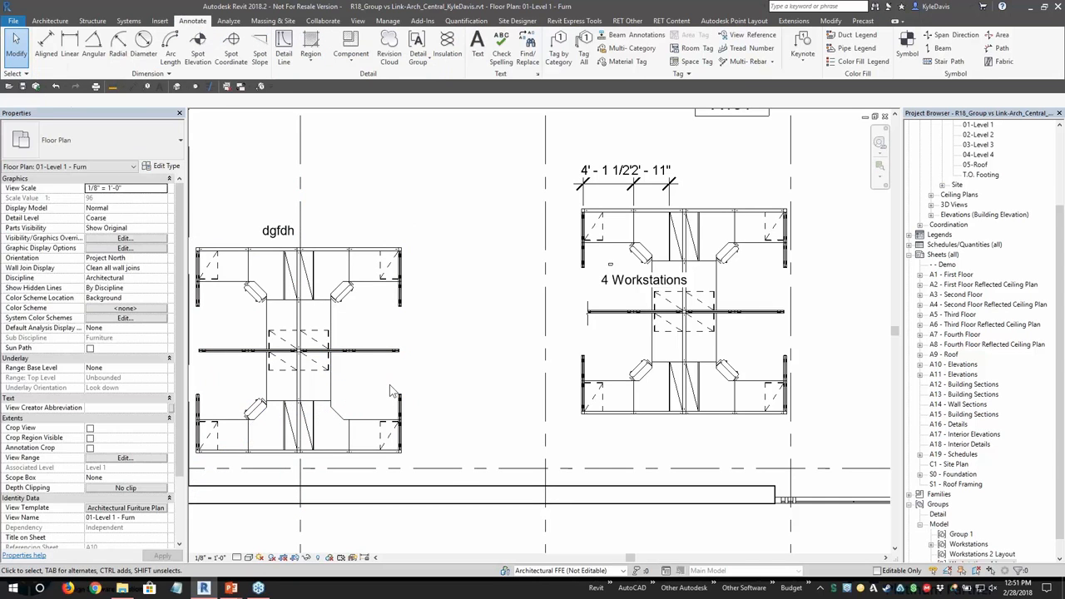
click(325, 373)
click(475, 301)
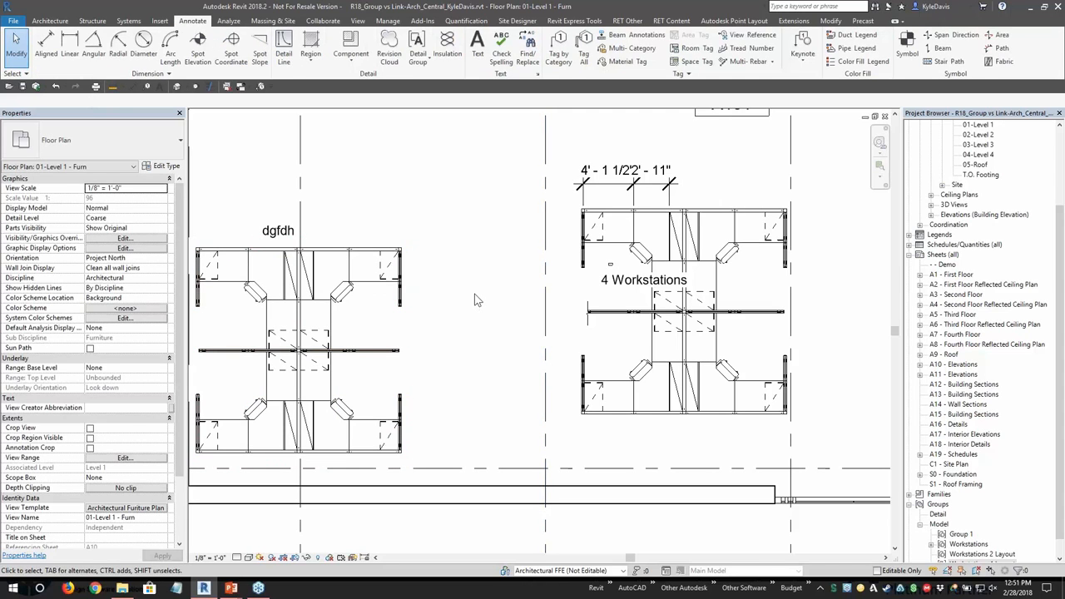
click(359, 319)
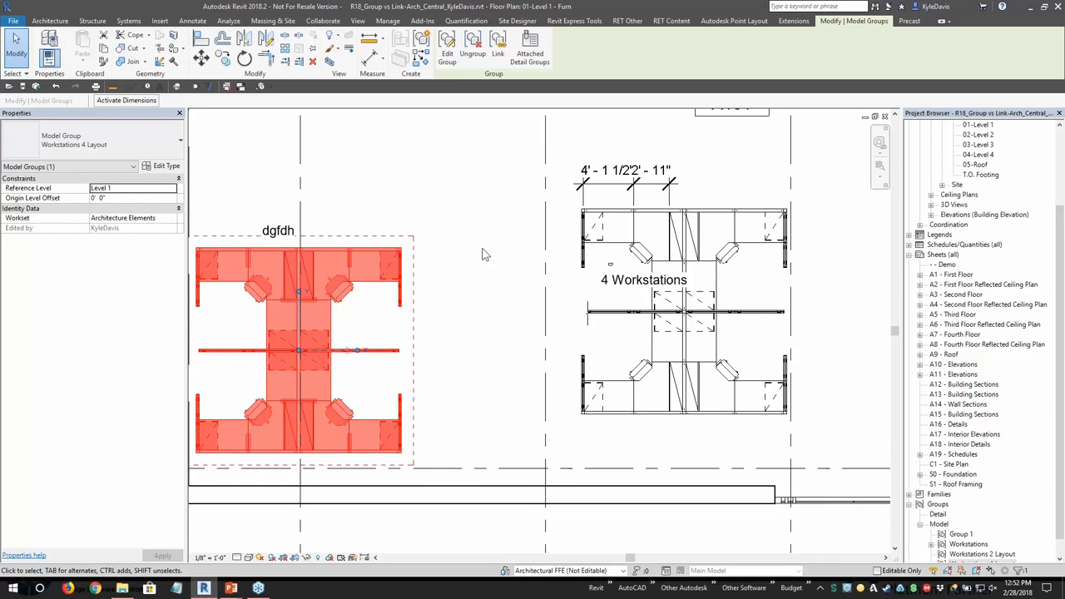
key(Escape)
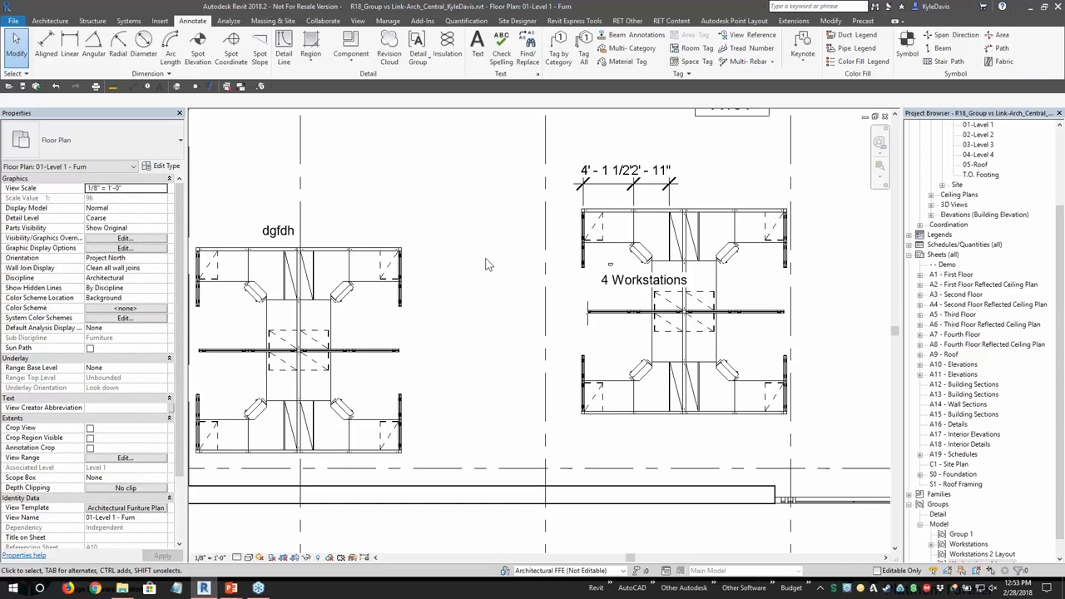
click(340, 268)
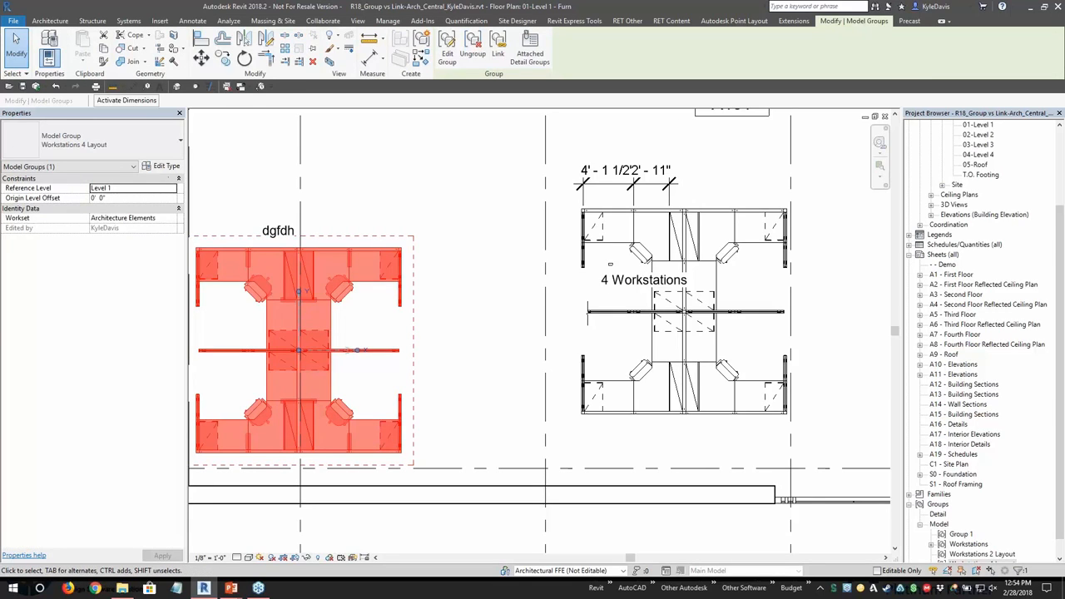
click(443, 212)
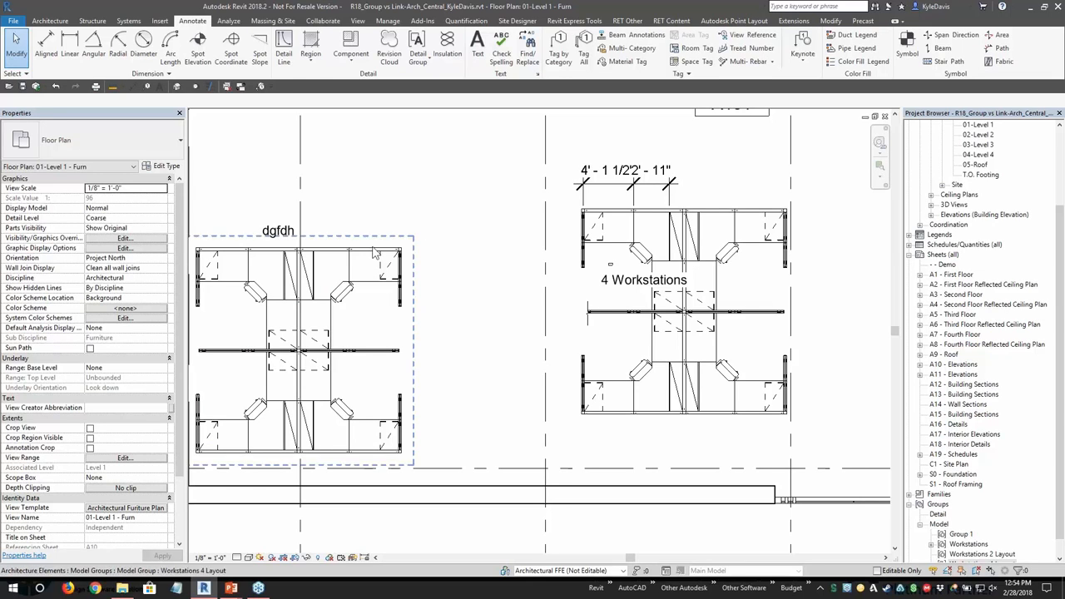
click(418, 60)
click(384, 247)
Review the Save Group options for the Workstations 2 Layout model group, and leave them without saving a file.
right_click(949, 543)
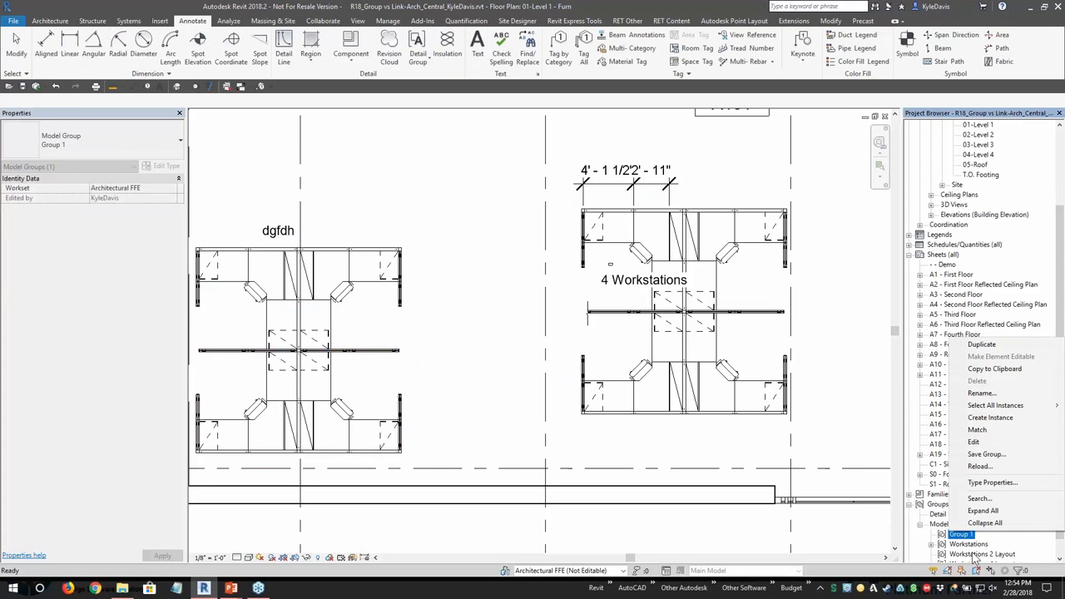
click(970, 555)
right_click(973, 554)
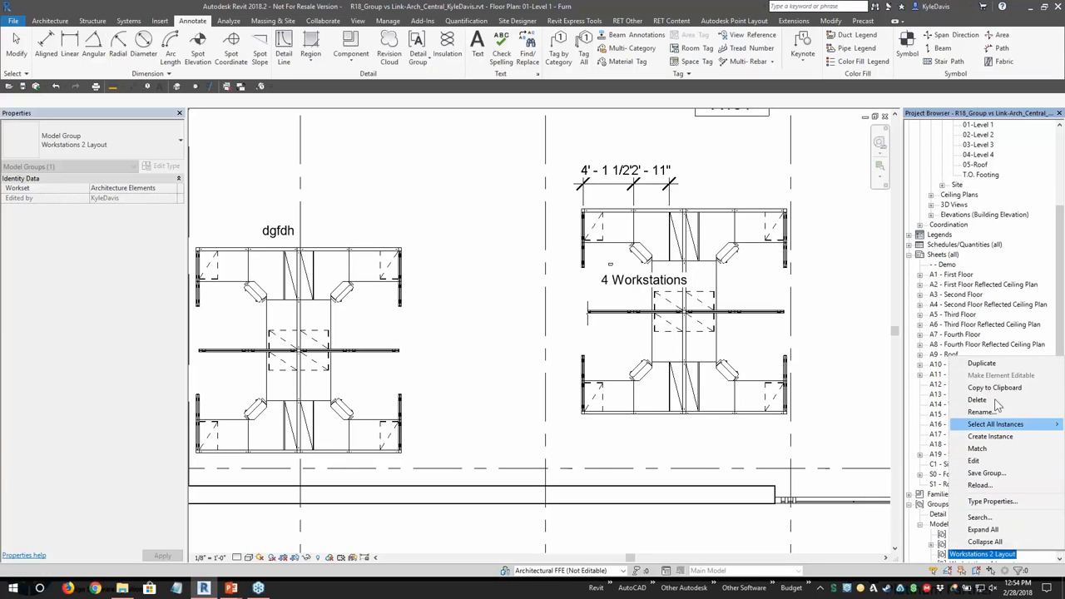
click(988, 474)
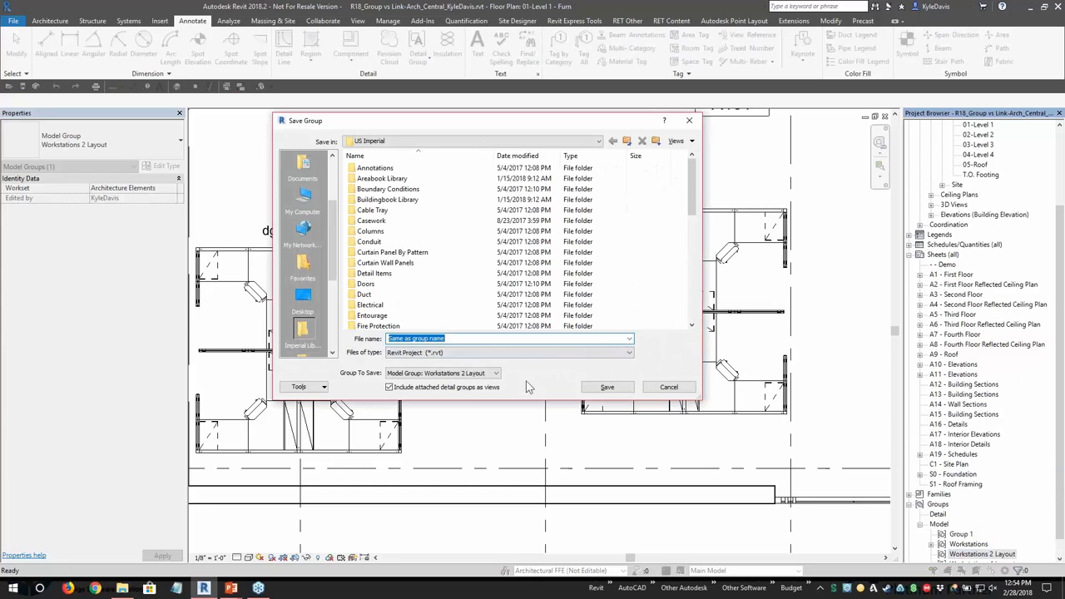
click(681, 393)
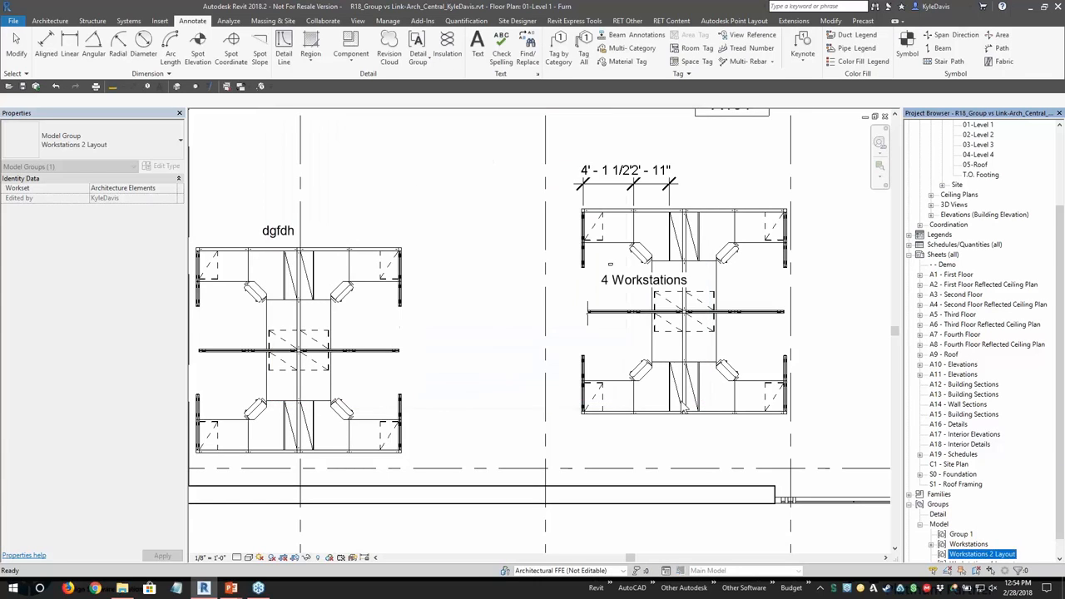
scroll(601, 357, down, 2)
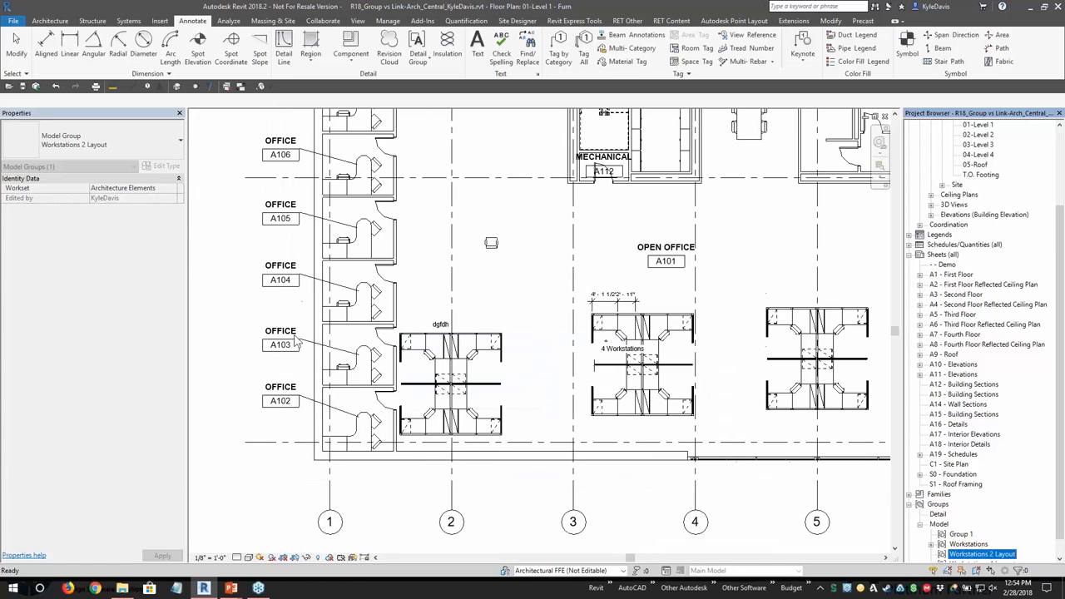
click(425, 343)
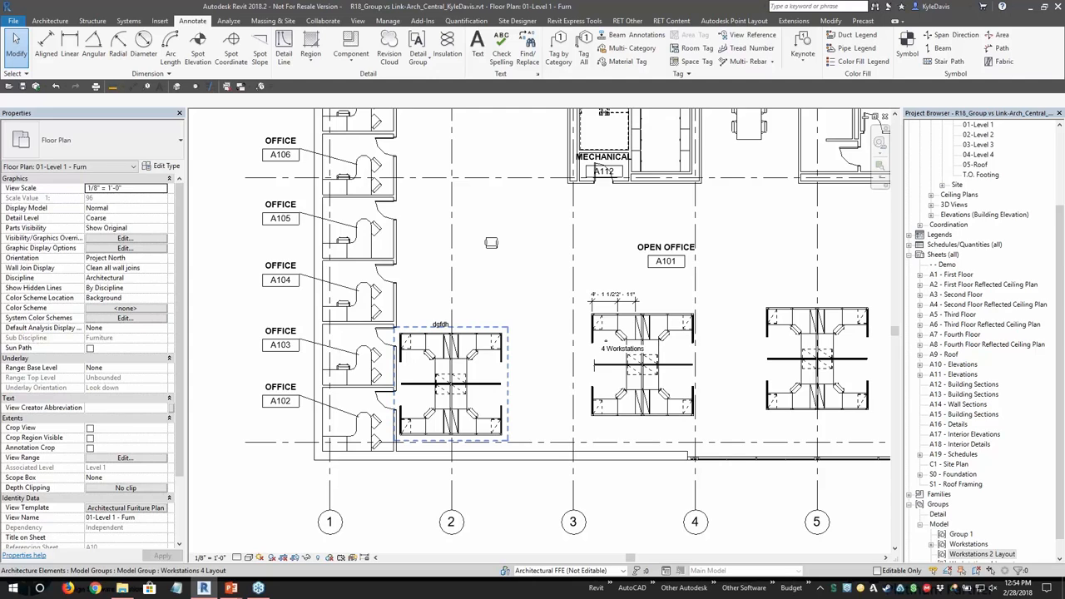
click(440, 235)
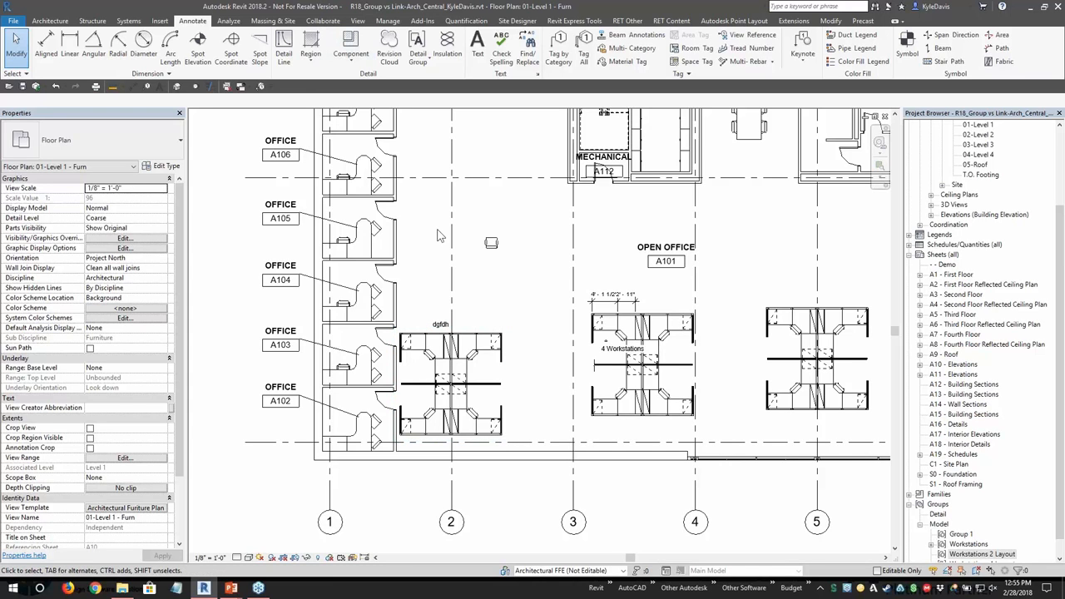